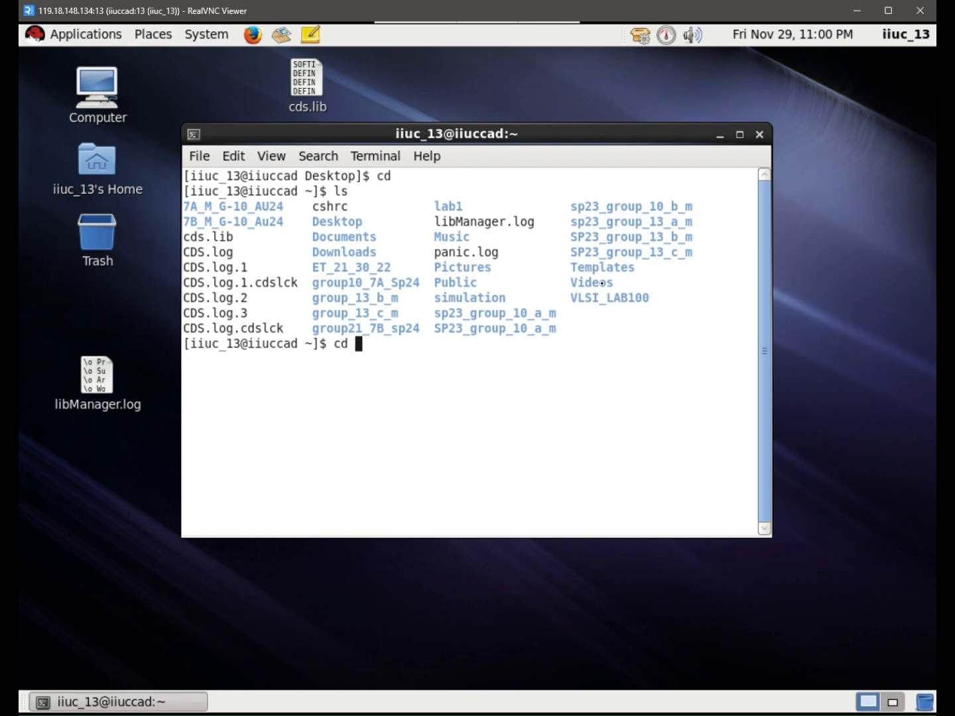
Change the terminal's working directory to 7A_M_G-10_AU24
key(Caps_Lock)
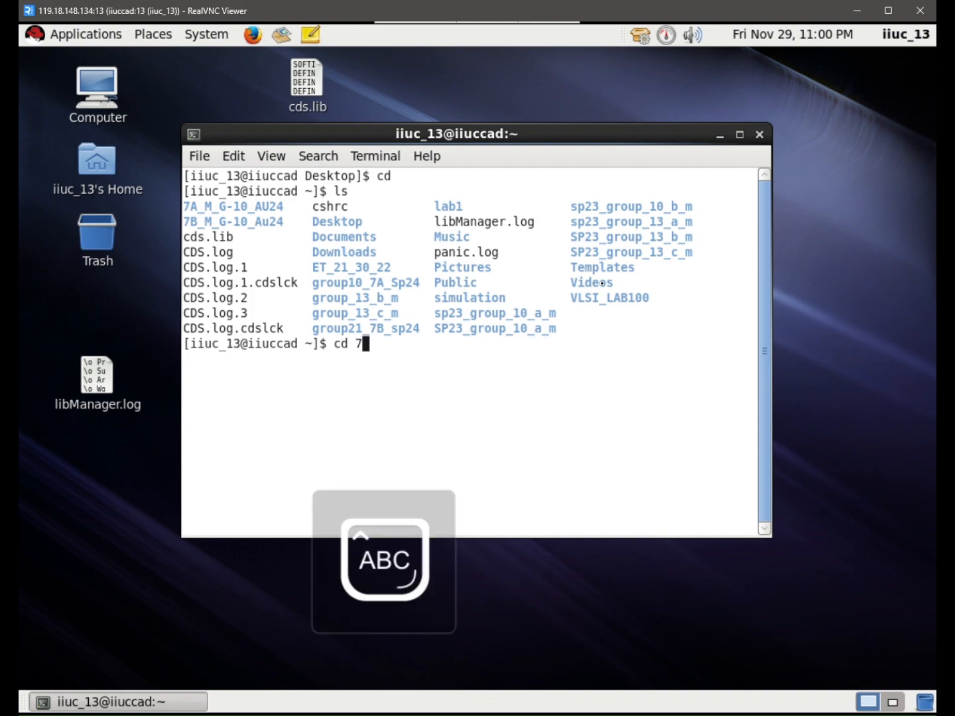
text(A_M_G-10)
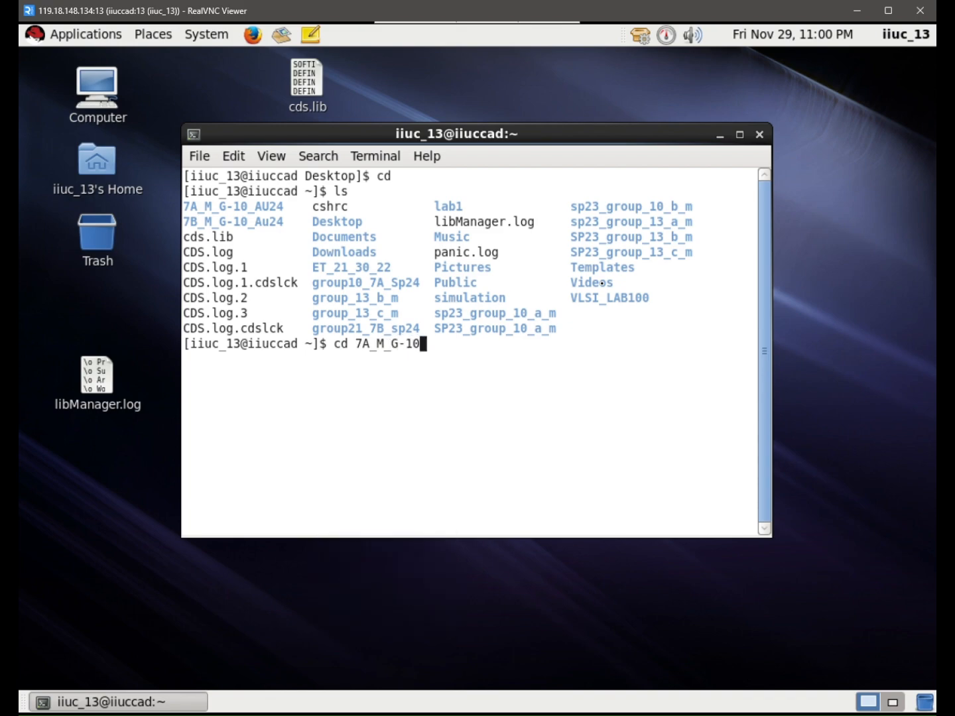
text(_AU24)
key(Return)
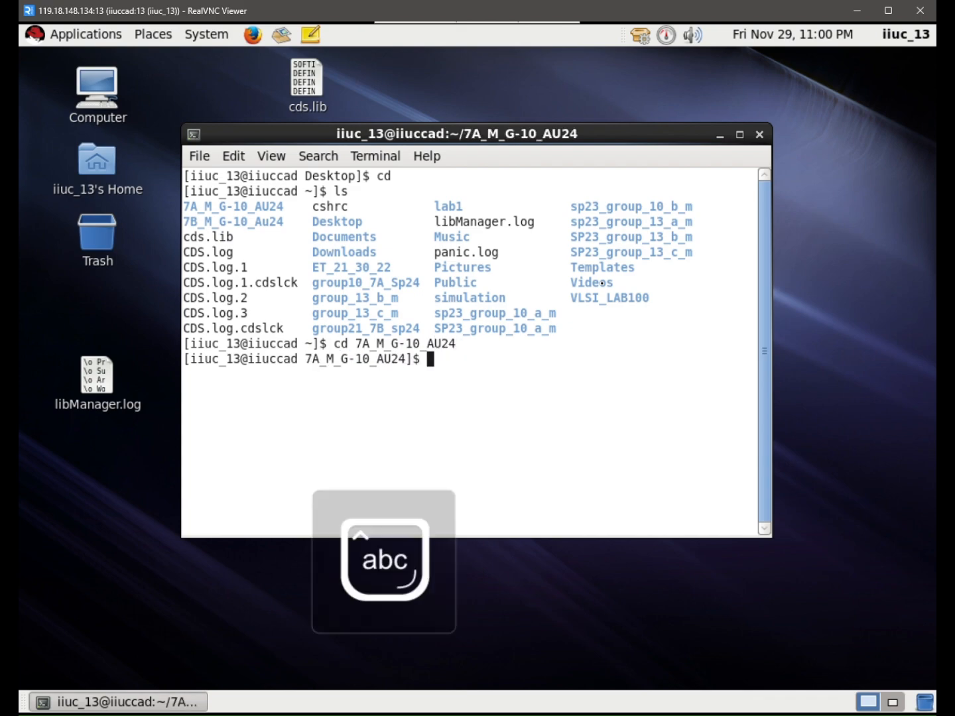
Start the csh shell, launch virtuoso from it, and close the What's New overview window
key(Caps_Lock)
text(csh)
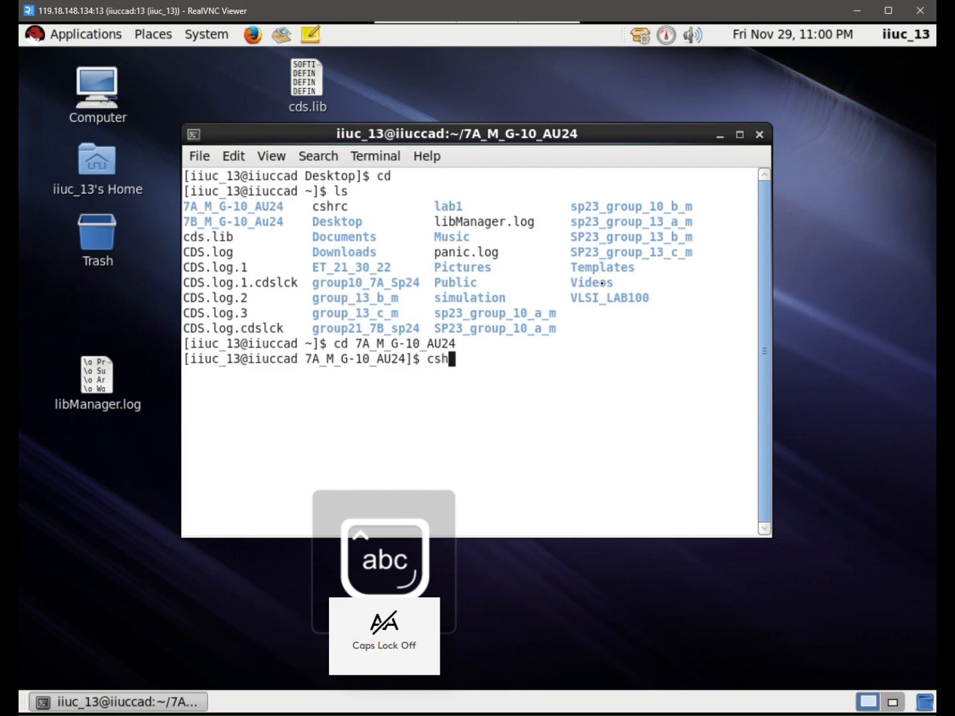
key(Return)
text(v)
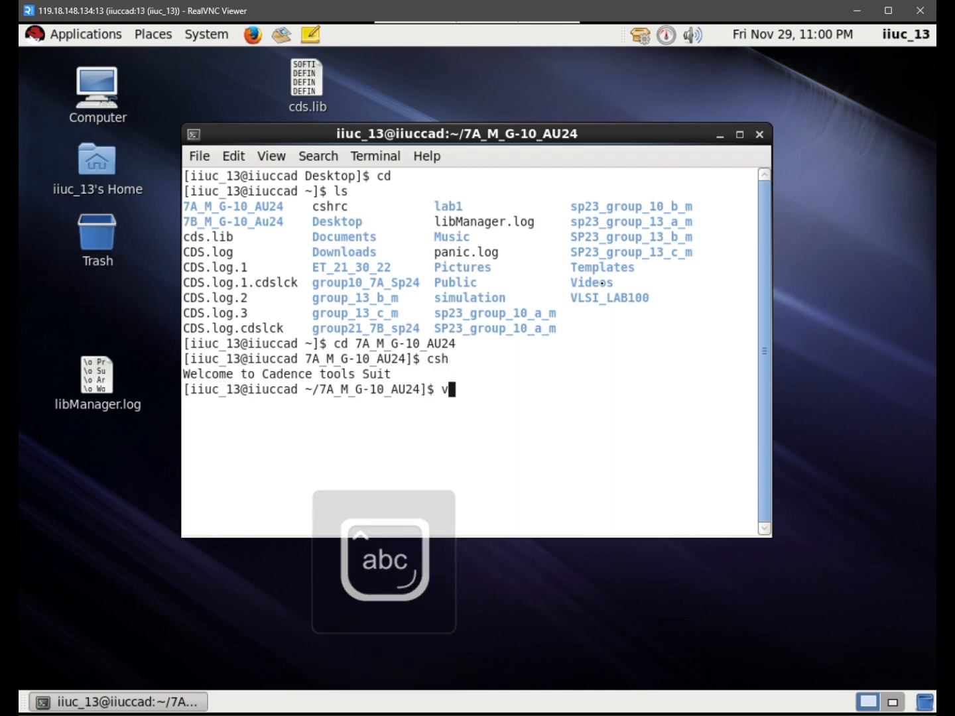
text(irtuosos)
key(Return)
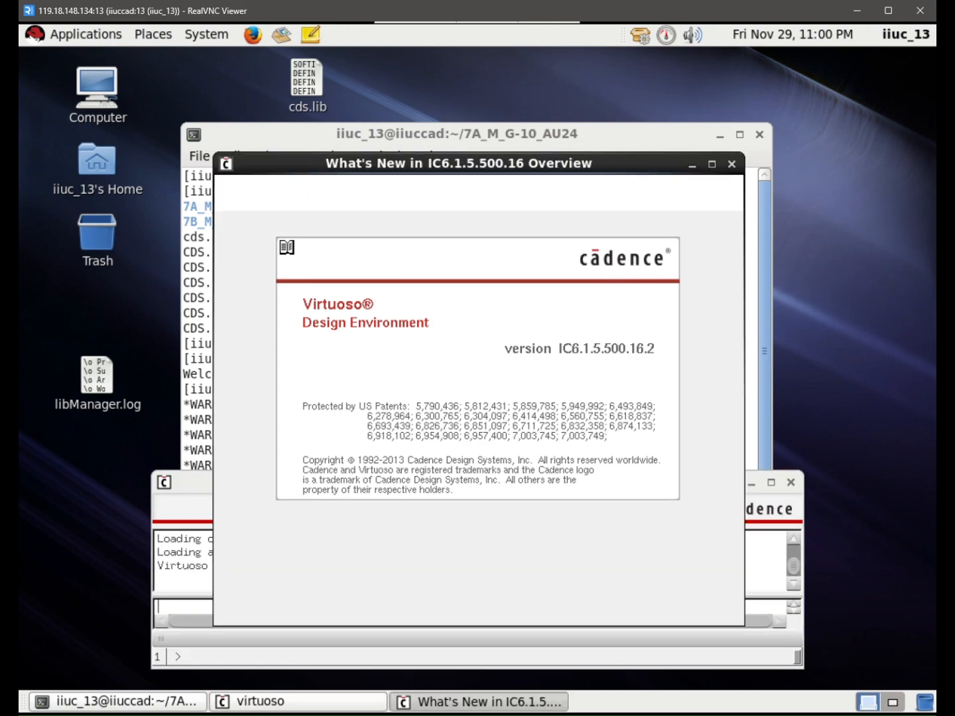
click(731, 164)
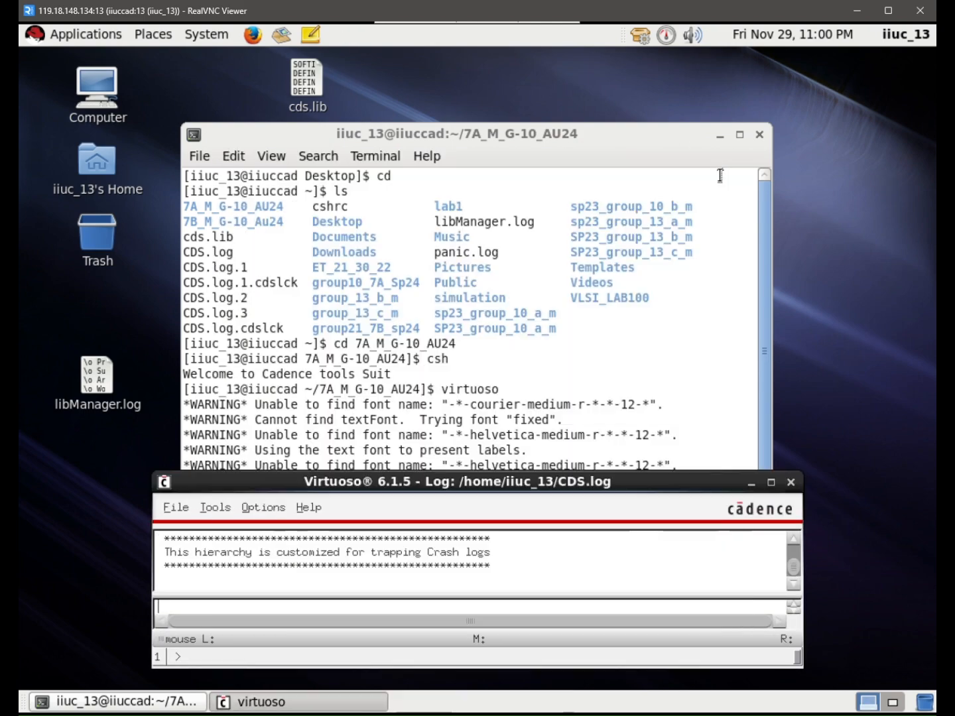
click(173, 509)
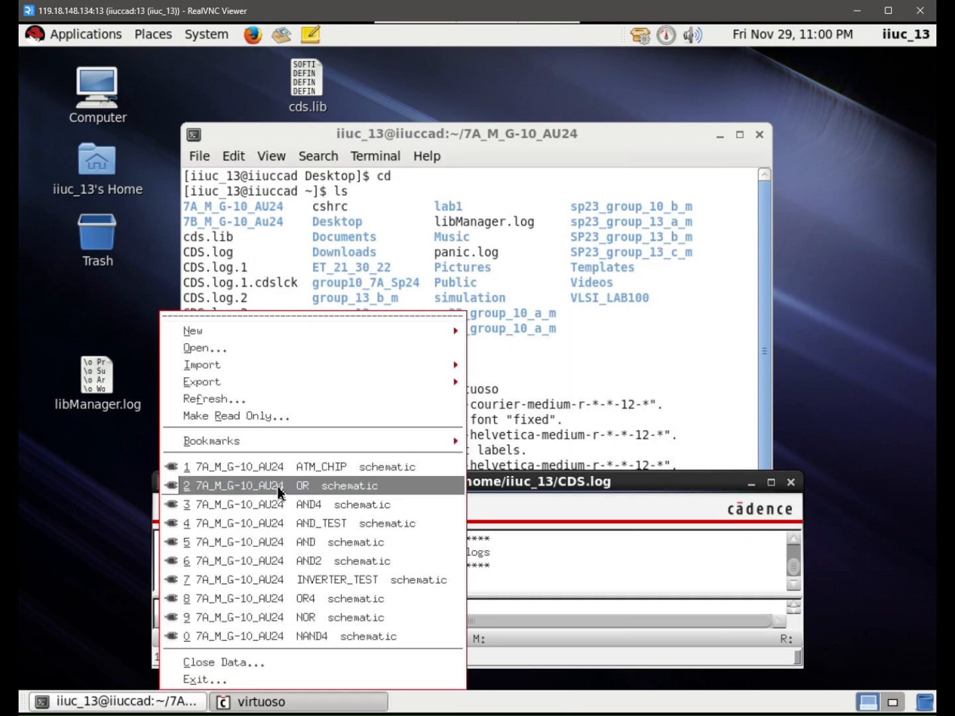
mouse_move(322, 338)
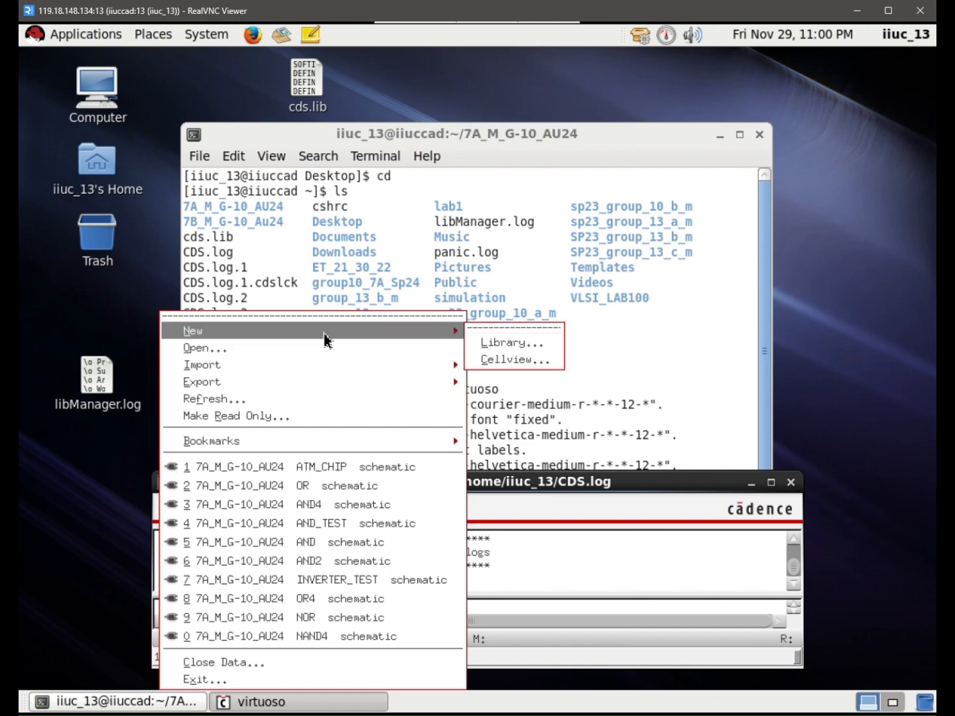
click(505, 361)
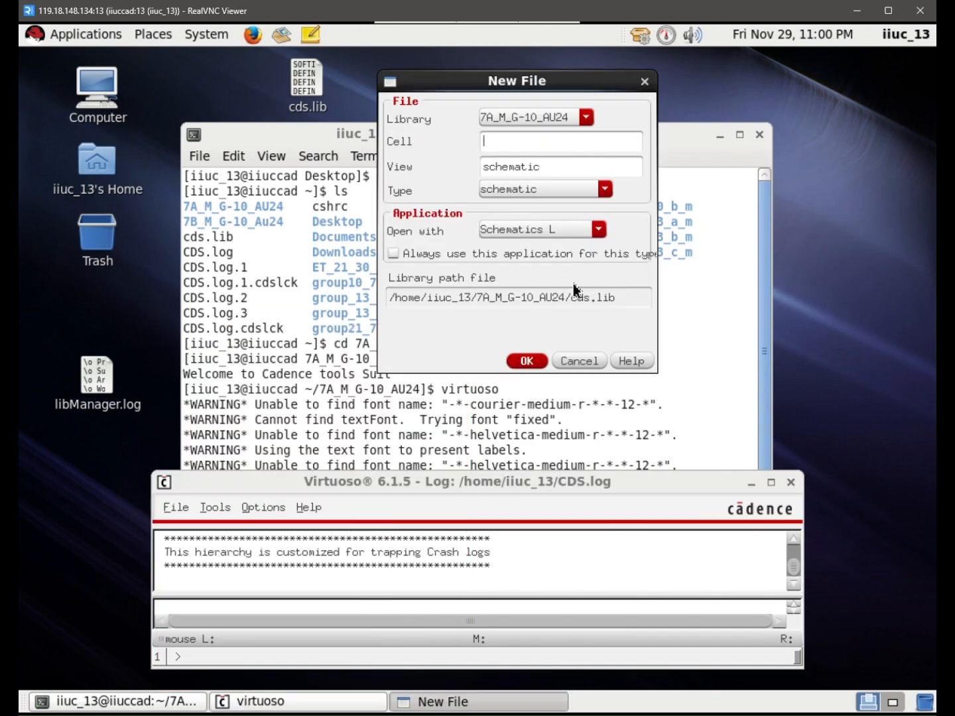
click(579, 362)
Open the recently used OR schematic from the 7A_M_G-10_AU24 library
click(176, 508)
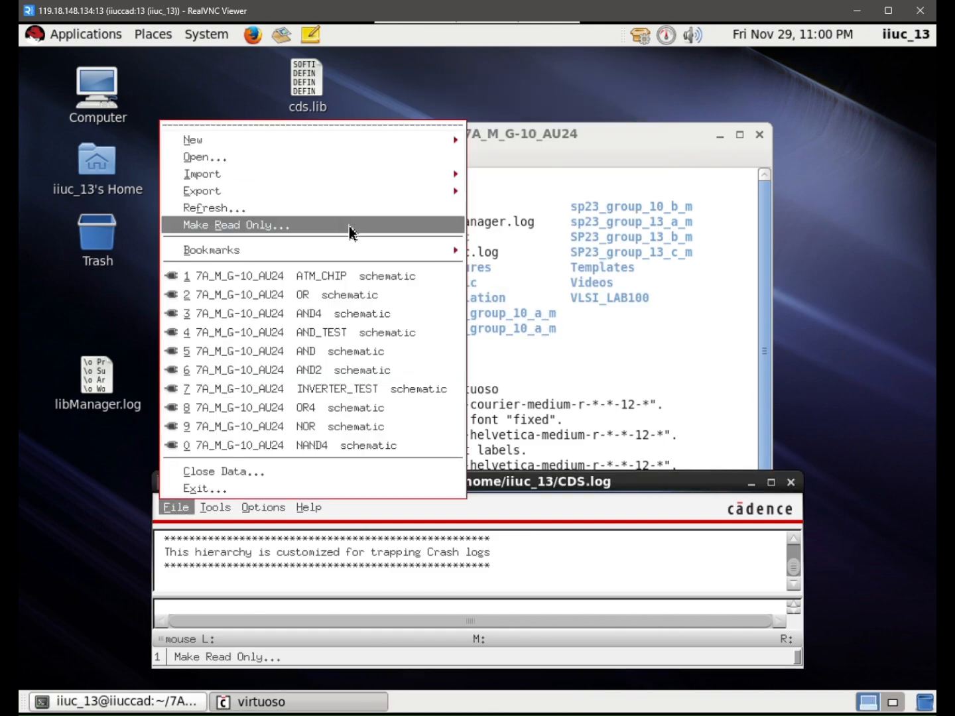
click(322, 294)
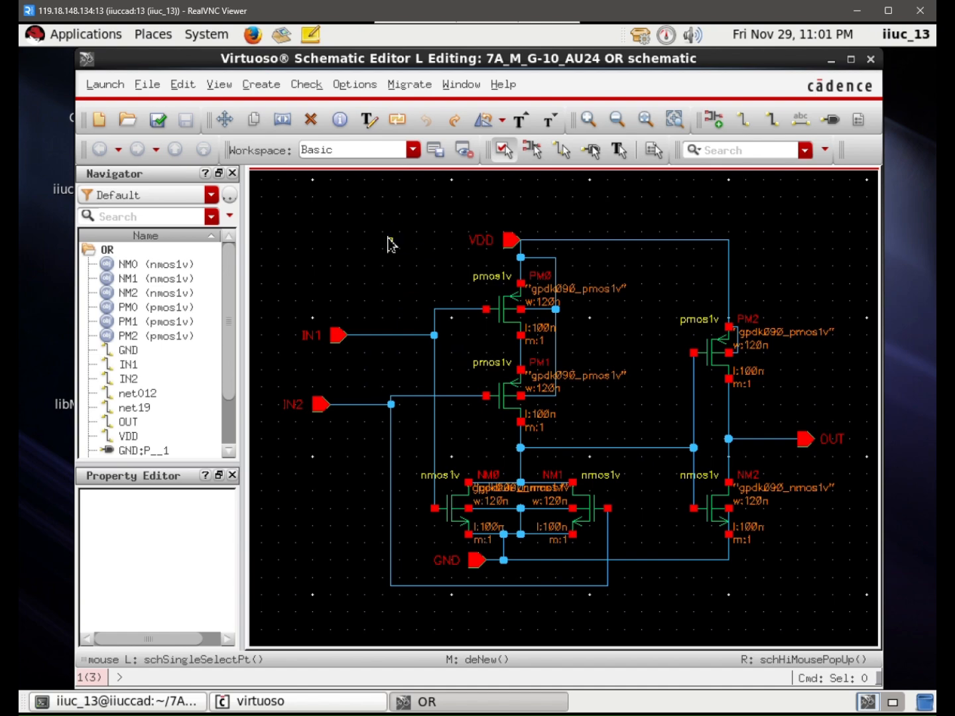
Browse the gpdk090 library for an instance to add, selecting the nmos1v and pmos1v cells and previewing the pmos1v symbol
key(i)
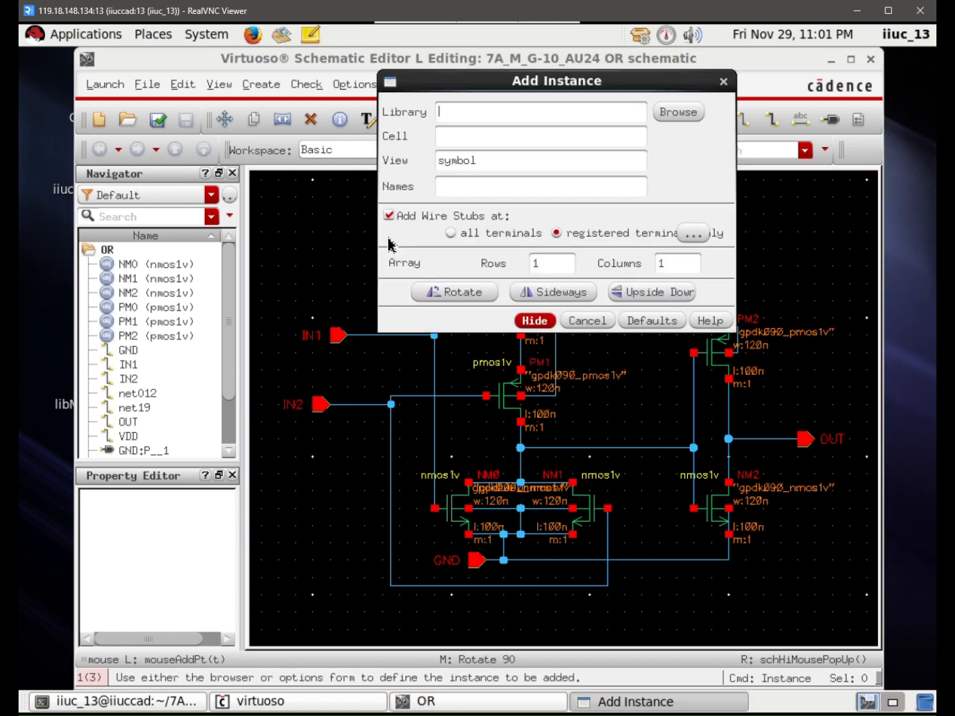
click(678, 112)
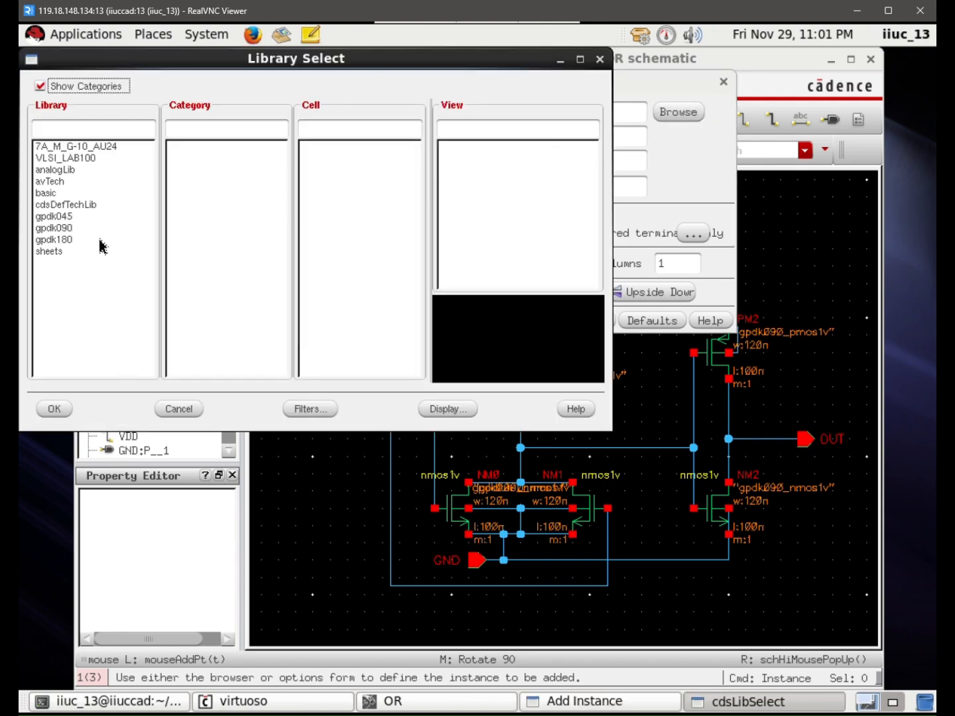
click(53, 228)
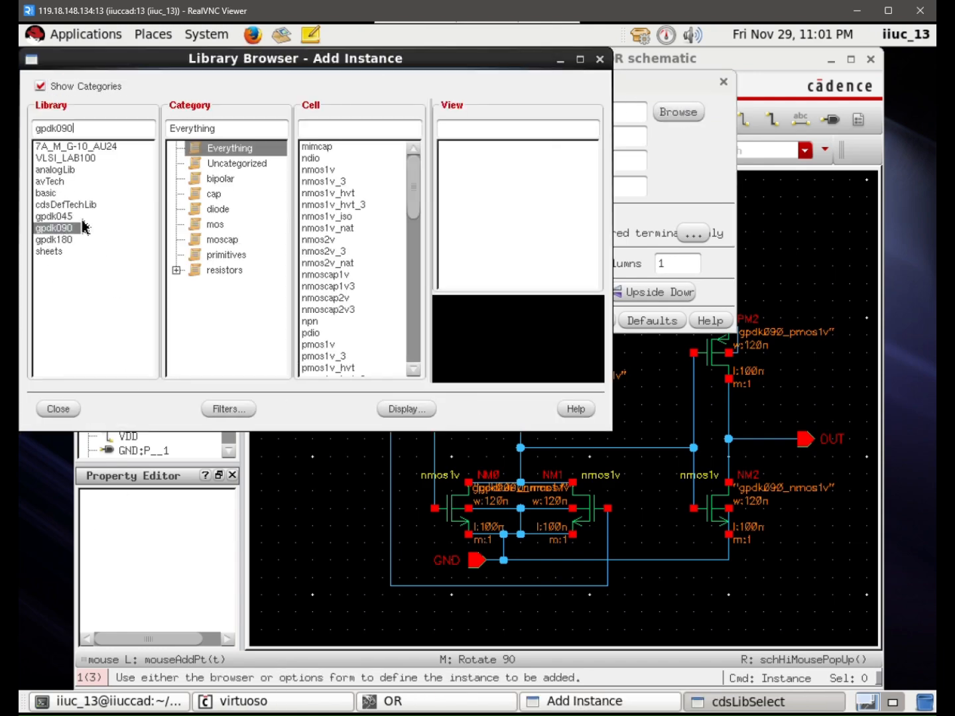
click(325, 171)
click(336, 345)
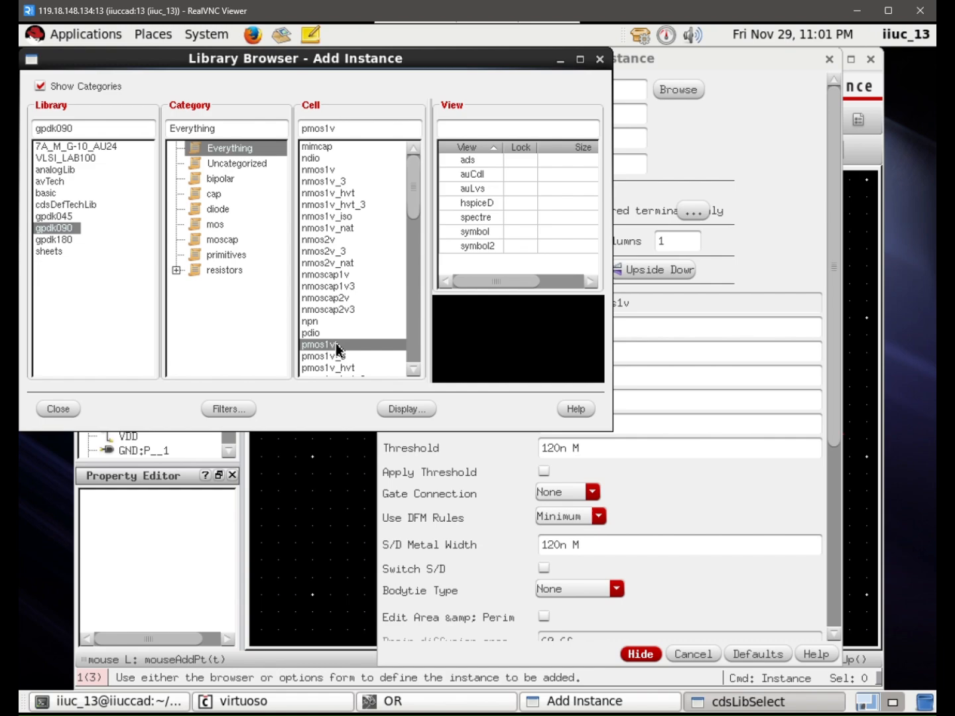
click(476, 232)
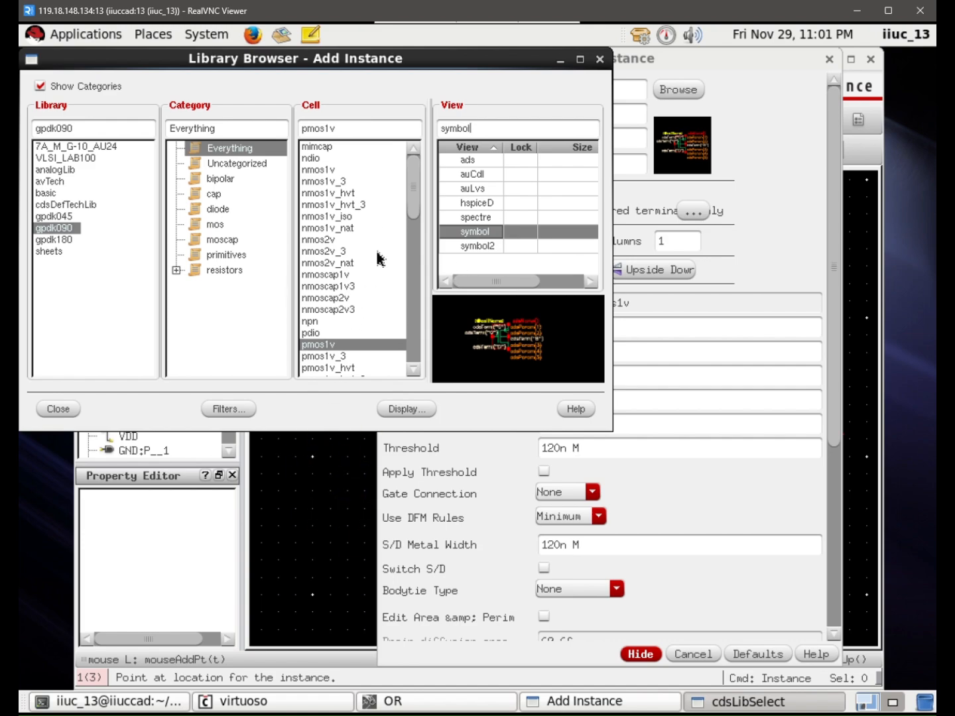
Find the gnd cell in the analogLib library and preview its symbol
click(71, 171)
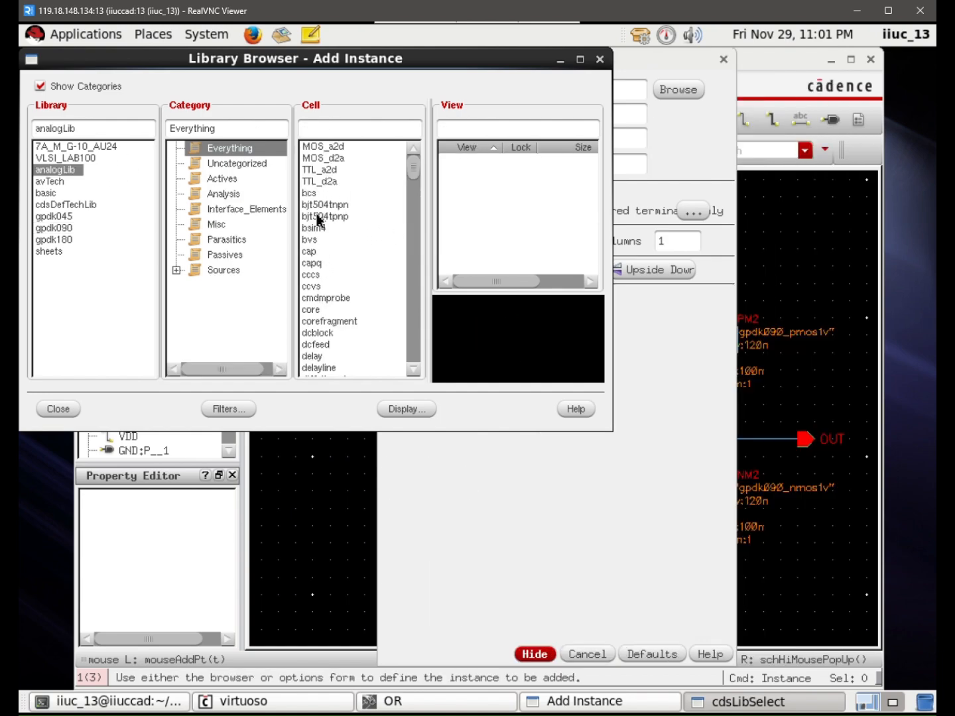
scroll(319, 252, down, 2)
scroll(314, 332, up, 1)
scroll(314, 332, down, 5)
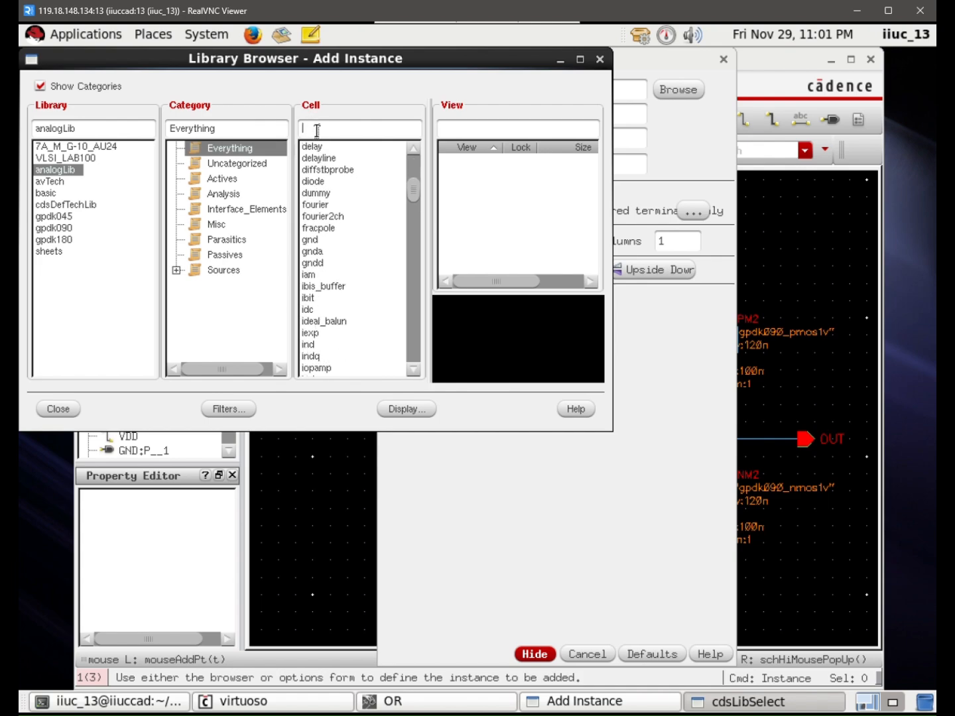
text(gnd)
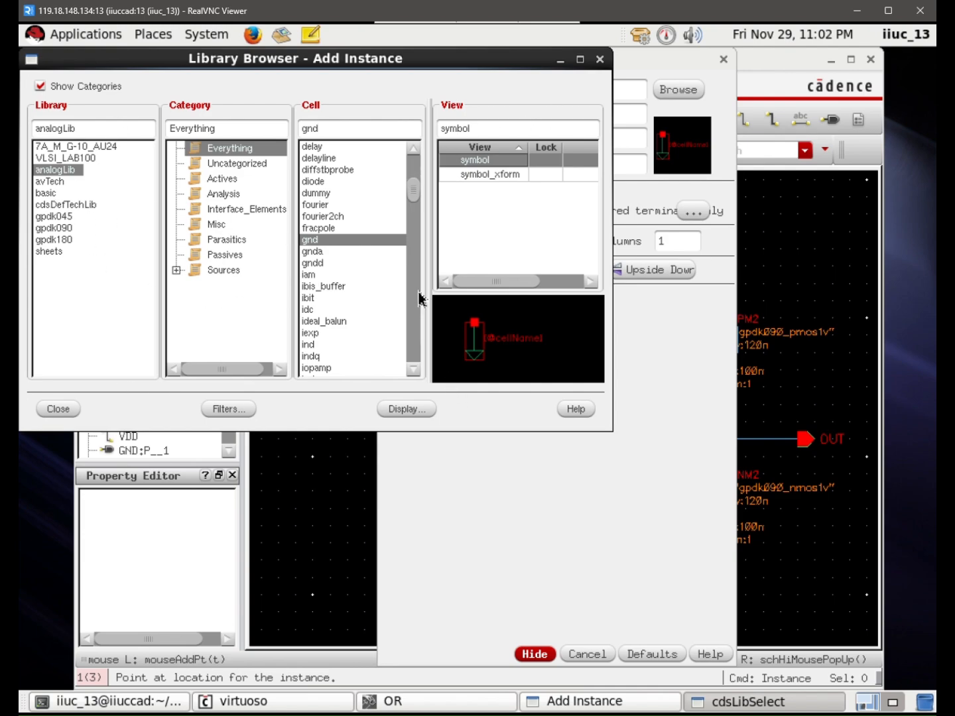
Preview the AND symbol in the 7A_M_G-10_AU24 library, and leave instance creation without placing anything
click(59, 146)
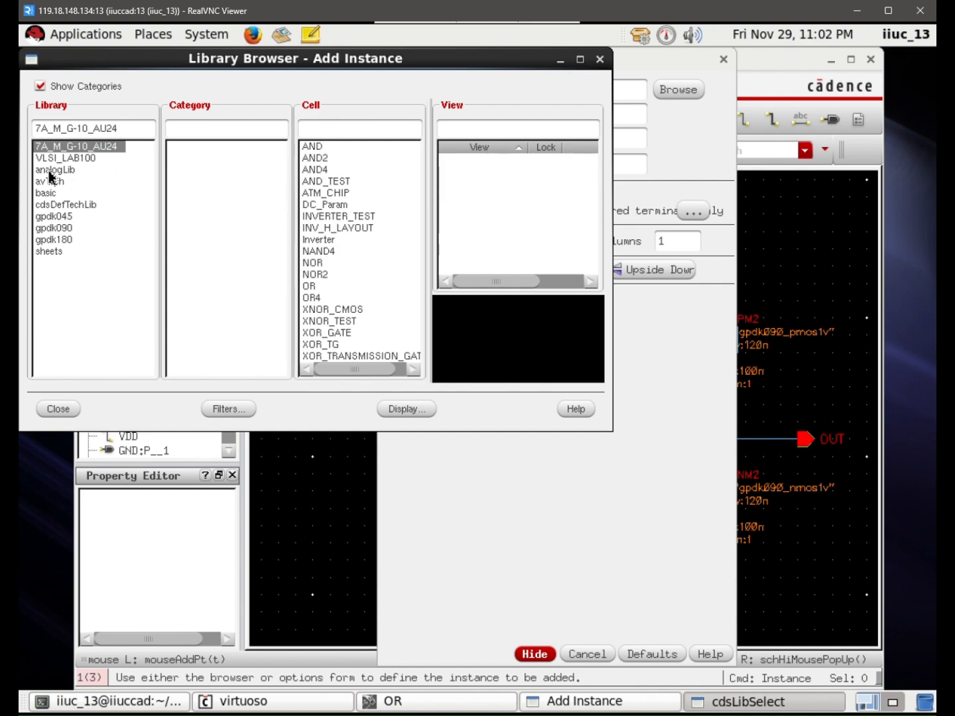
click(69, 157)
click(70, 147)
click(333, 148)
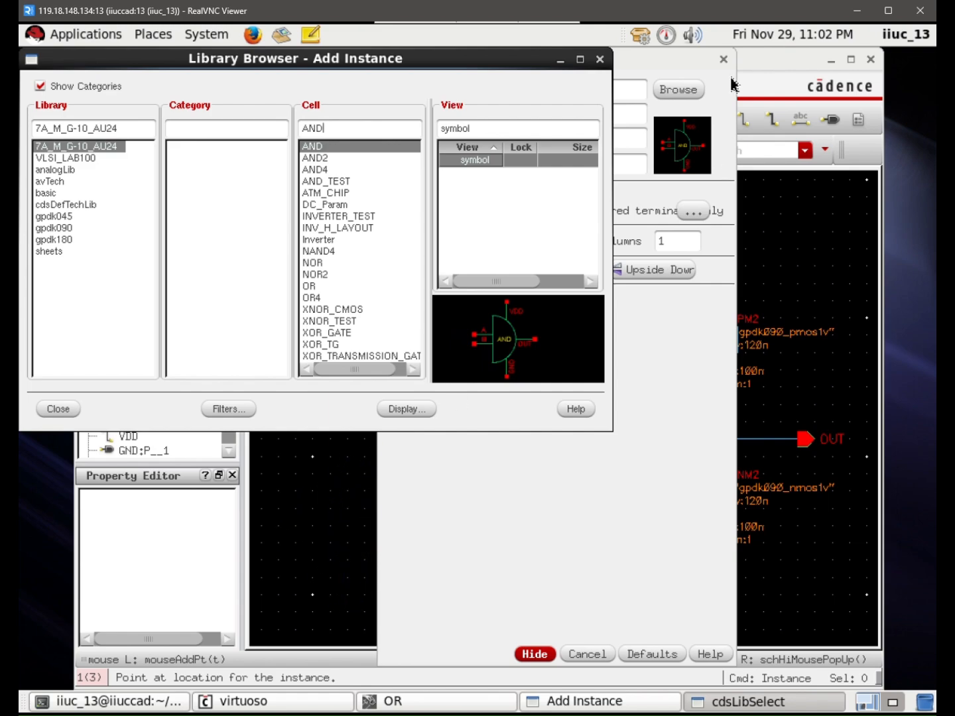
click(600, 62)
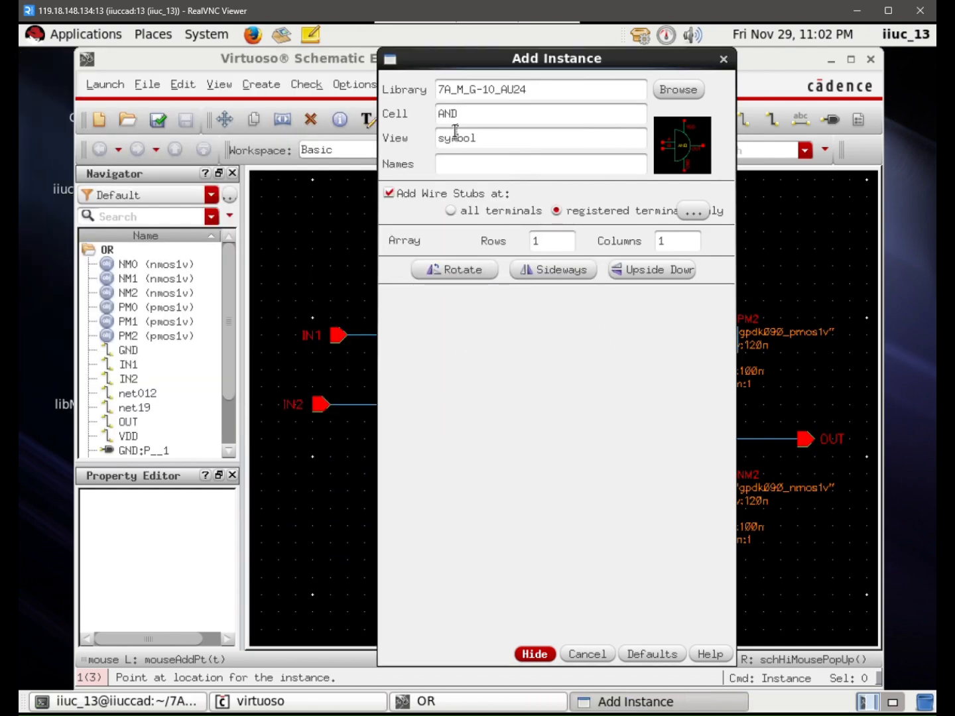
click(724, 59)
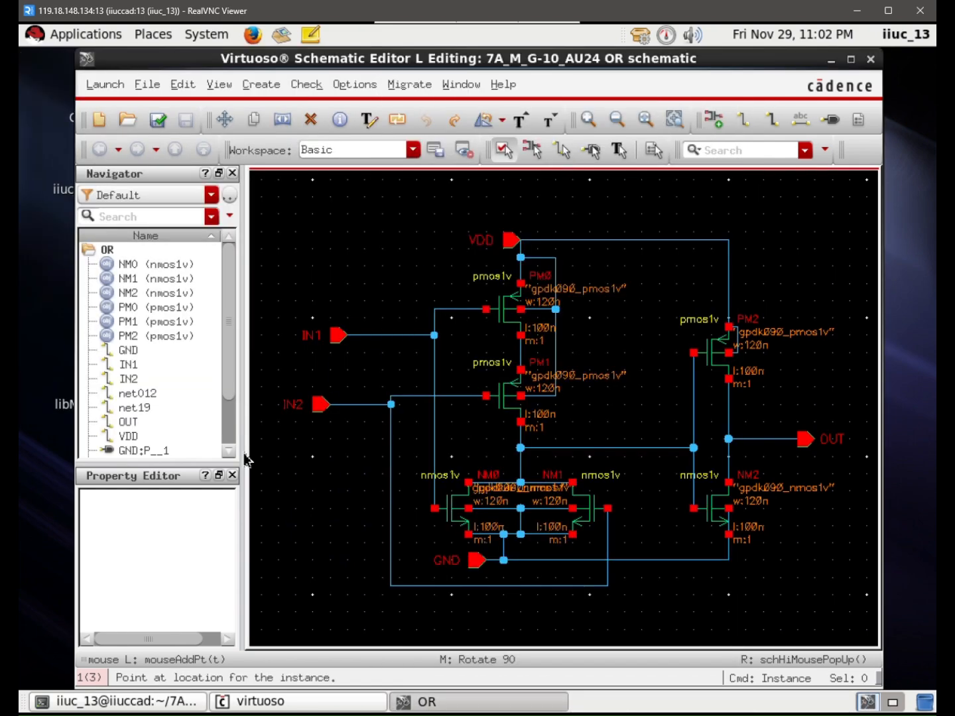
key(Escape)
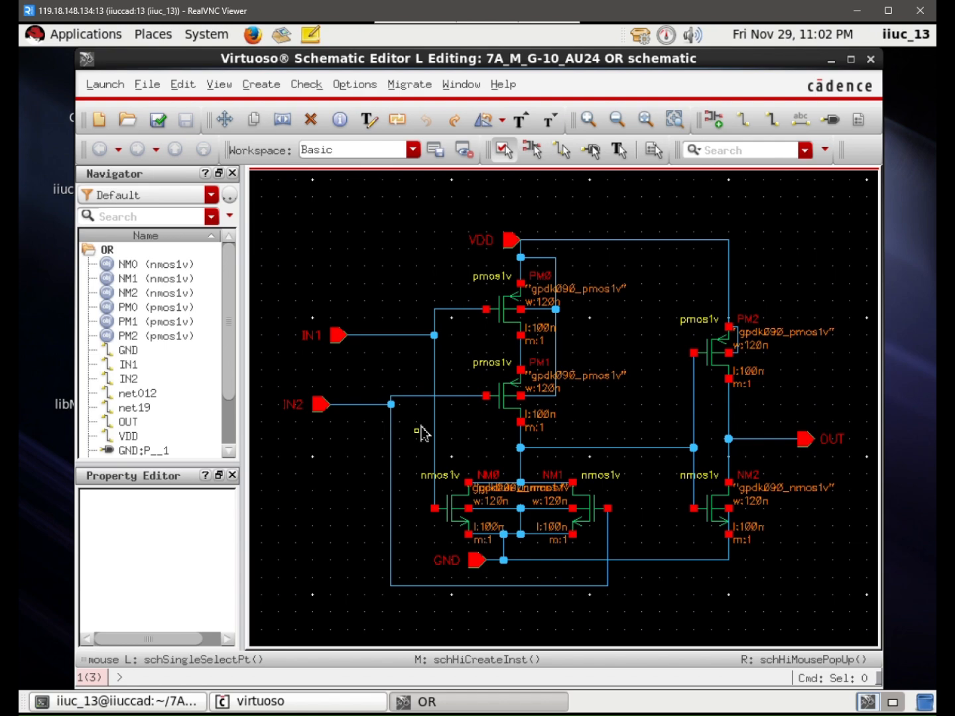
scroll(517, 289, up, 2)
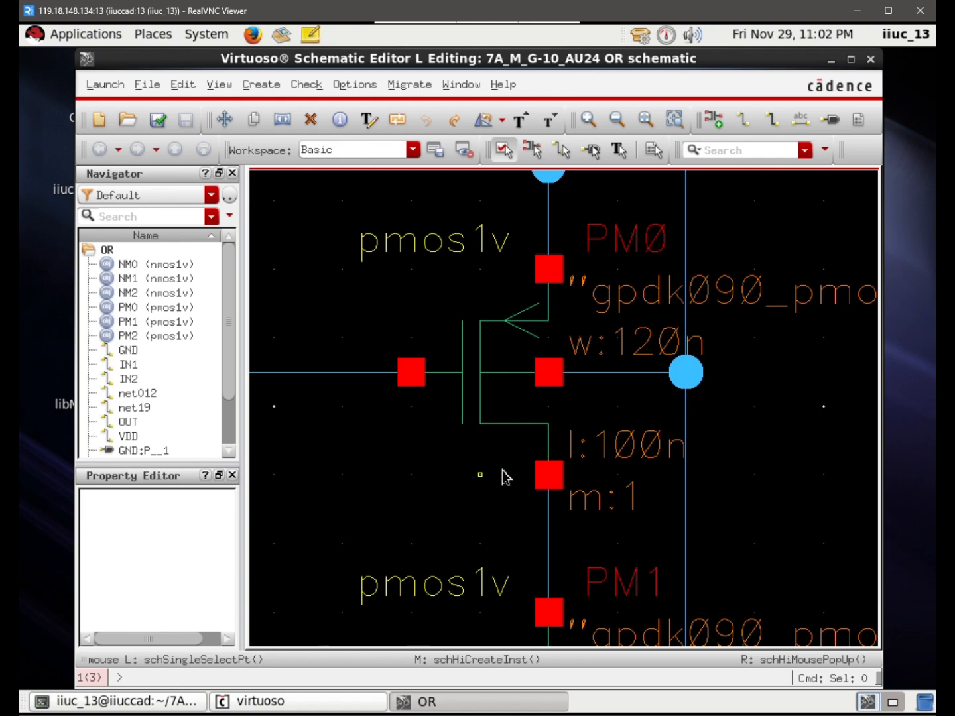
scroll(503, 477, up, 1)
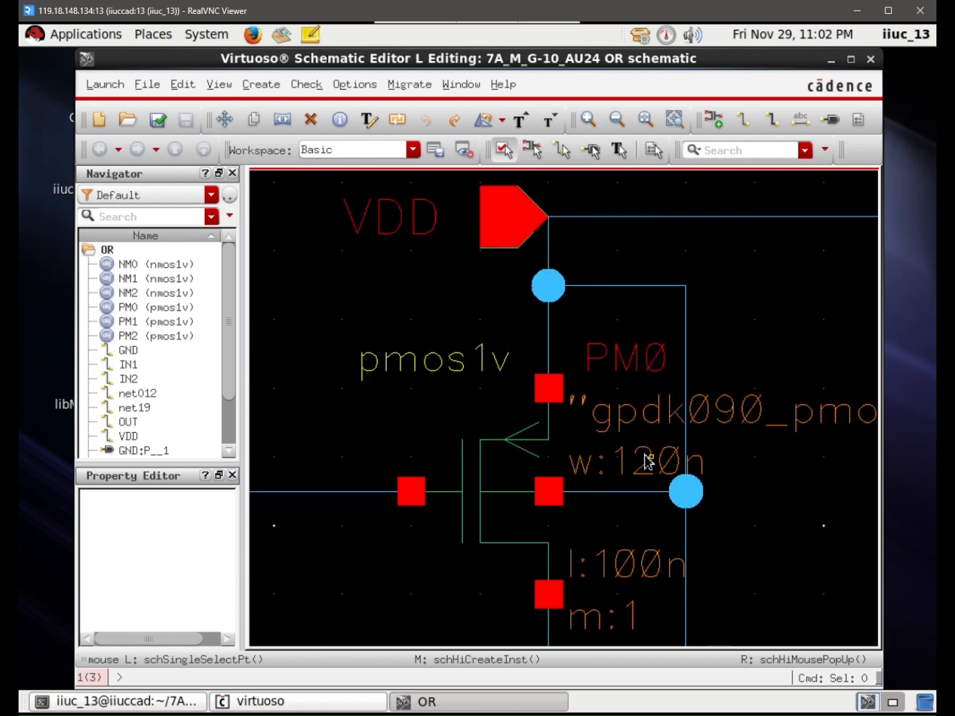
key(f)
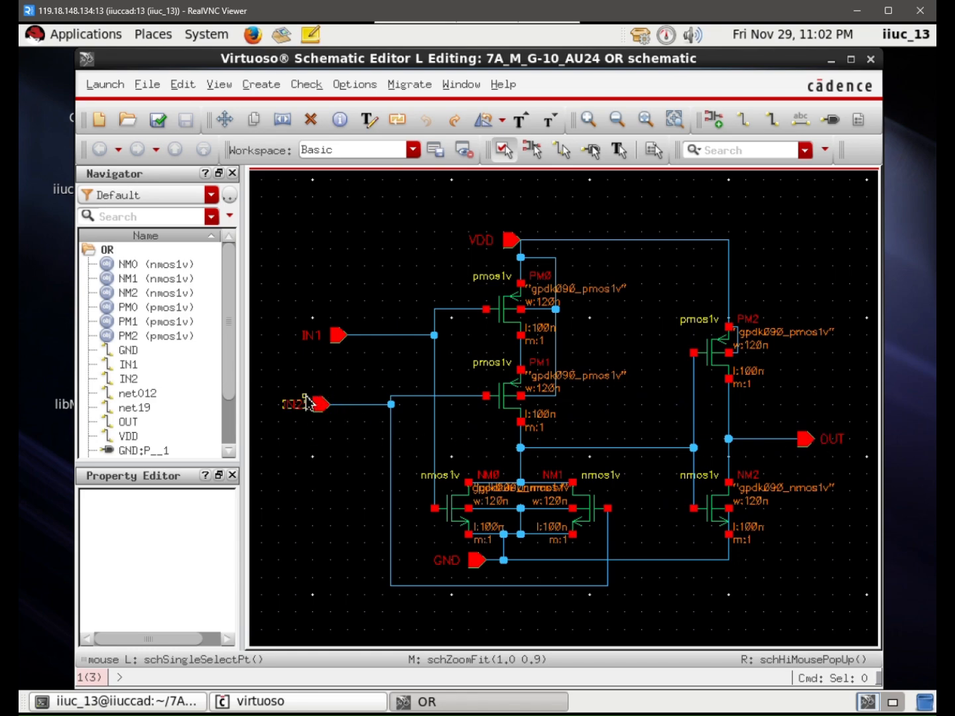
key(p)
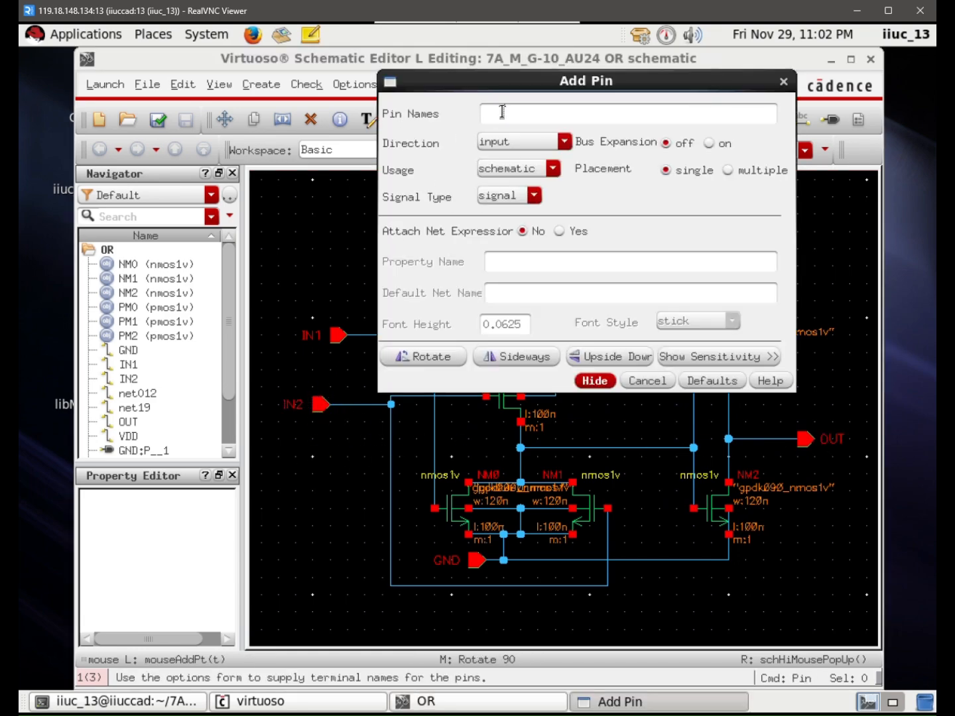
click(534, 142)
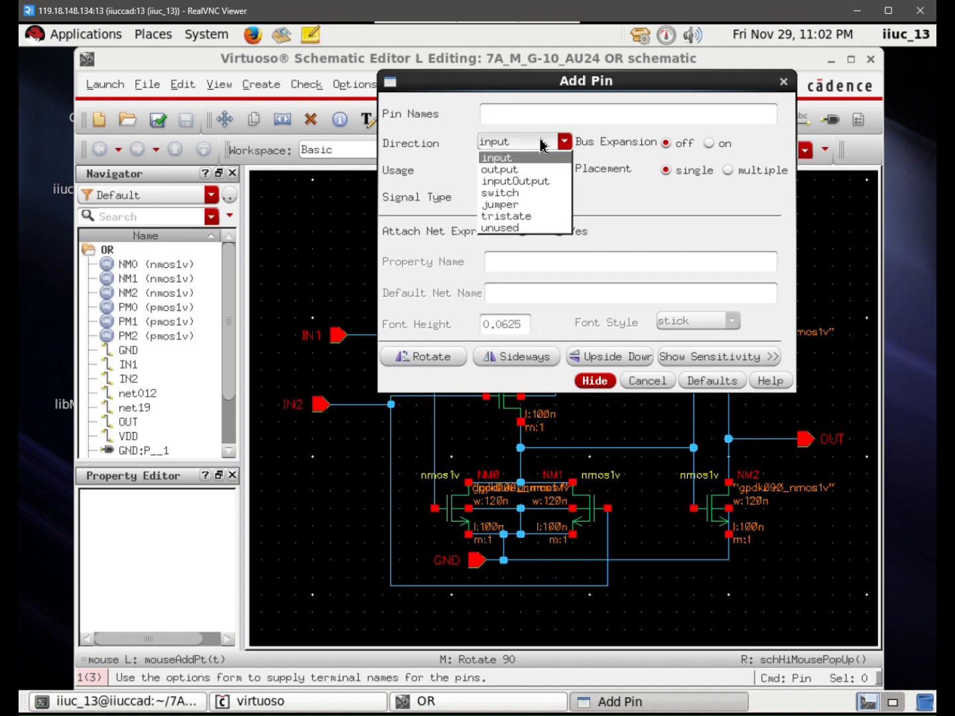
click(502, 171)
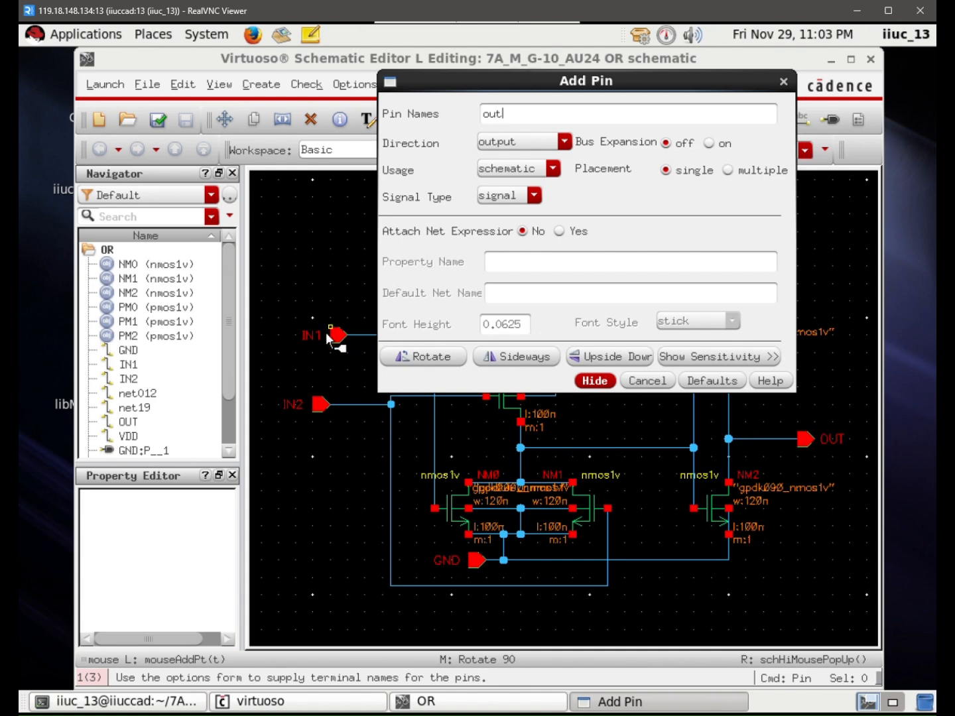
click(540, 143)
click(515, 157)
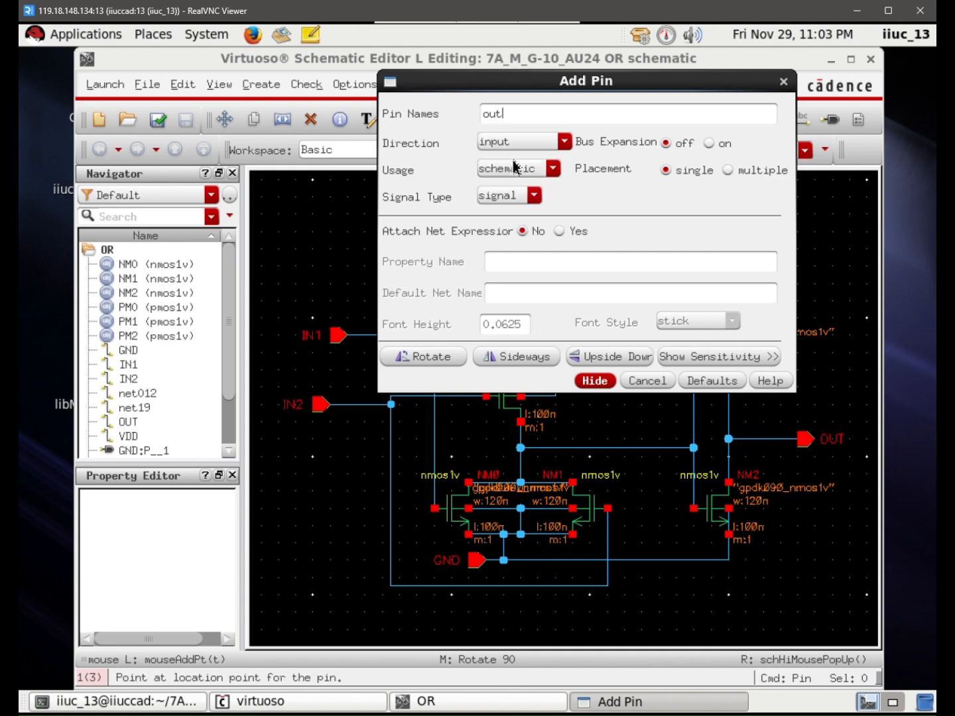
click(646, 383)
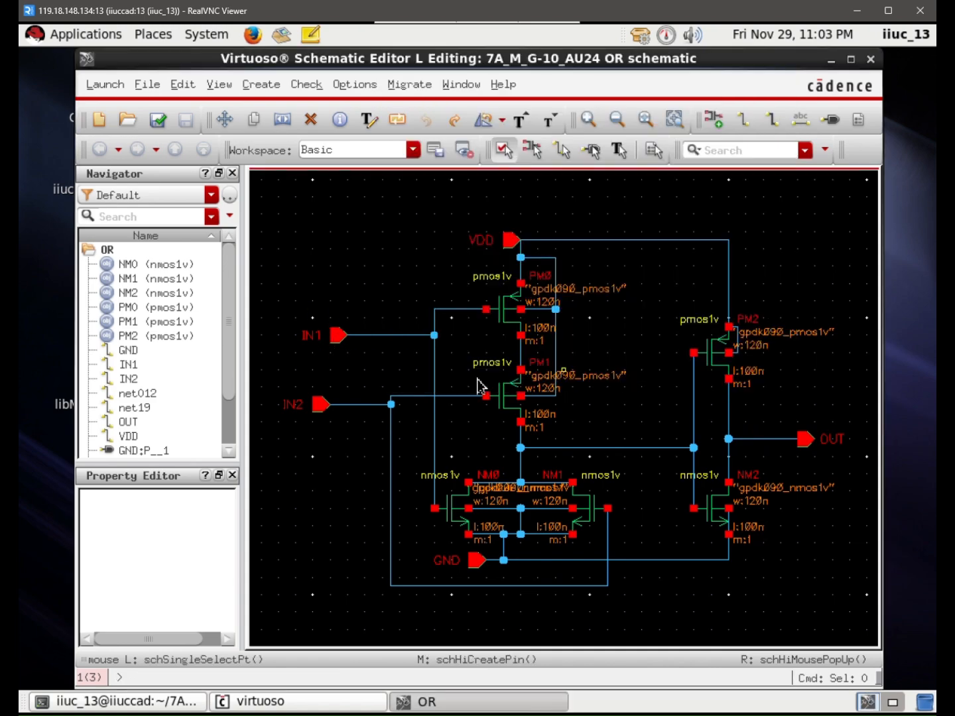
Check and save the OR schematic and launch ADE L for it
click(158, 120)
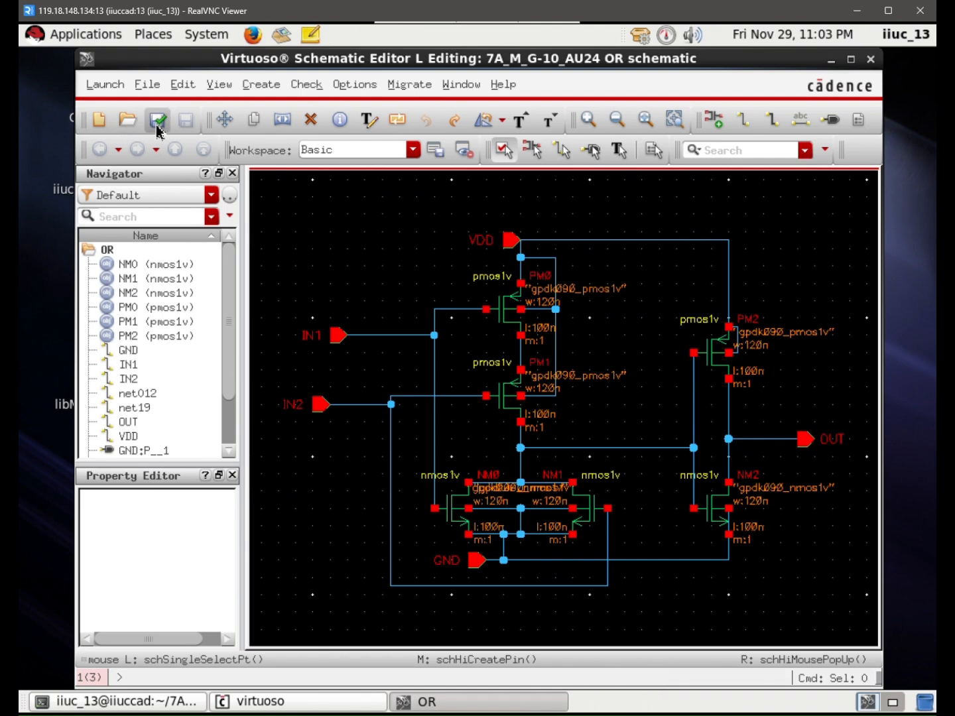
click(91, 85)
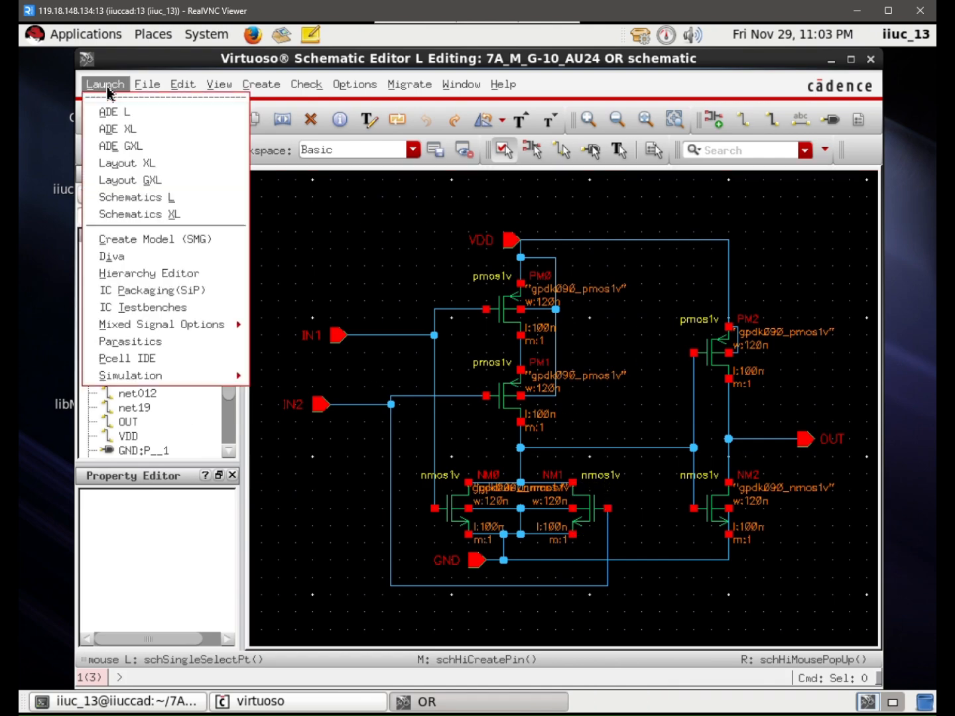
click(140, 115)
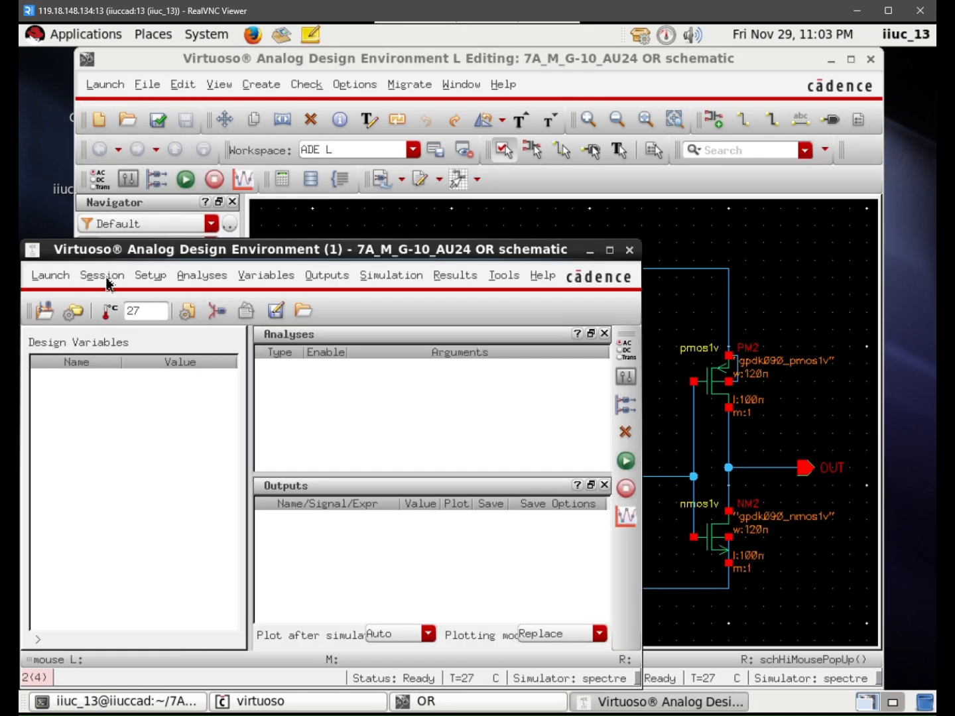
Replace the global model file in the model library setup with gpdk090_mos.scs from the spectre models folder
click(151, 275)
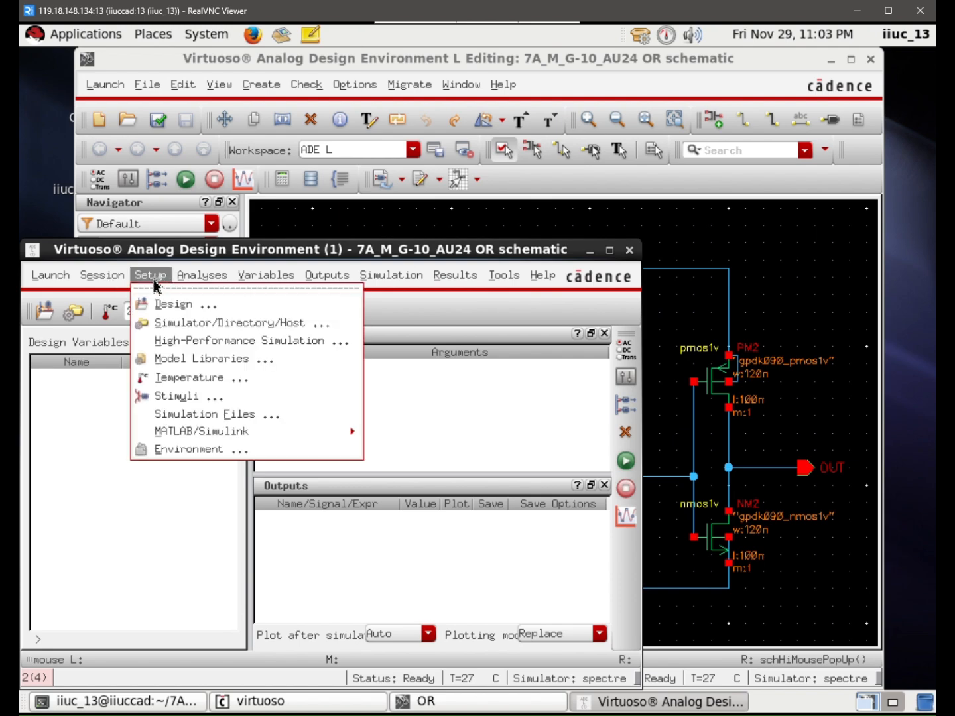
click(174, 358)
click(763, 132)
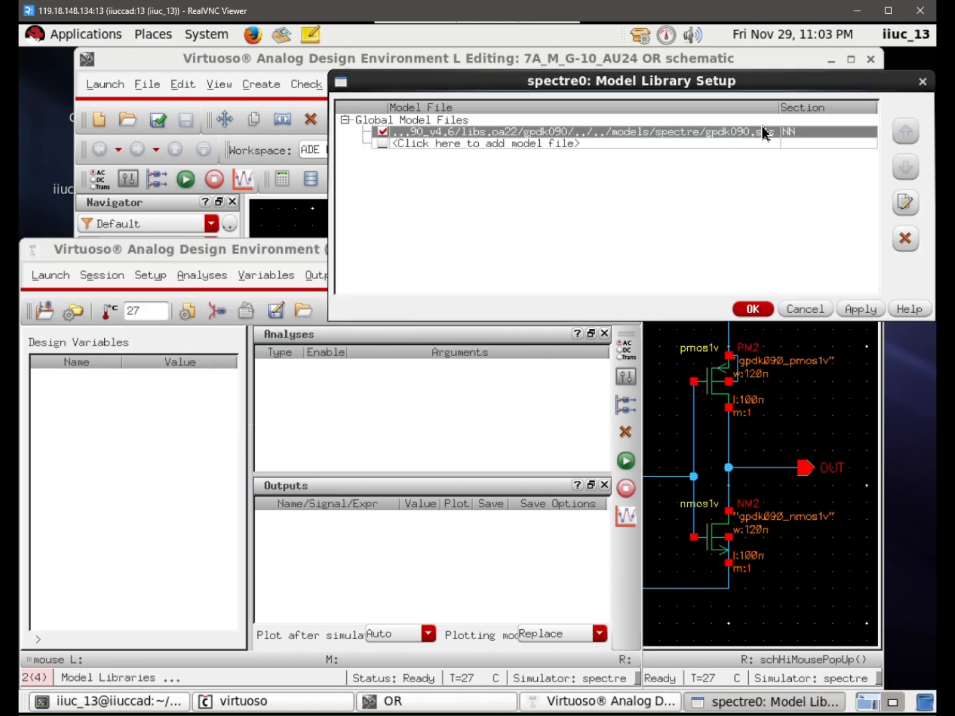
click(759, 135)
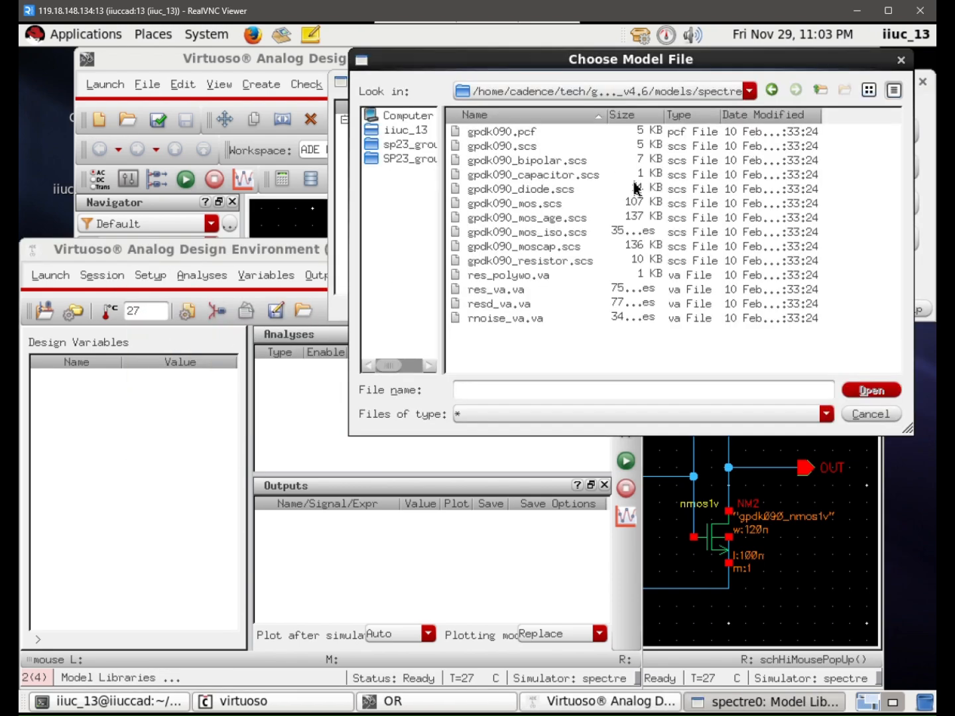
click(517, 204)
click(863, 391)
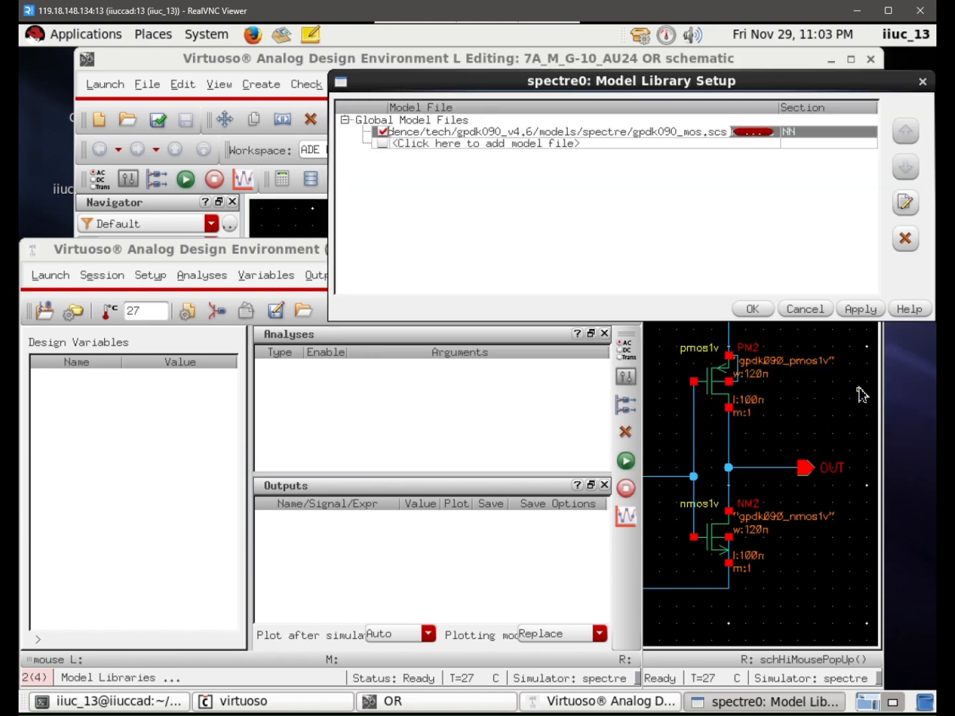
Set the section of the gpdk090_mos.scs model file to TT_s1v and accept the model library setup
click(819, 133)
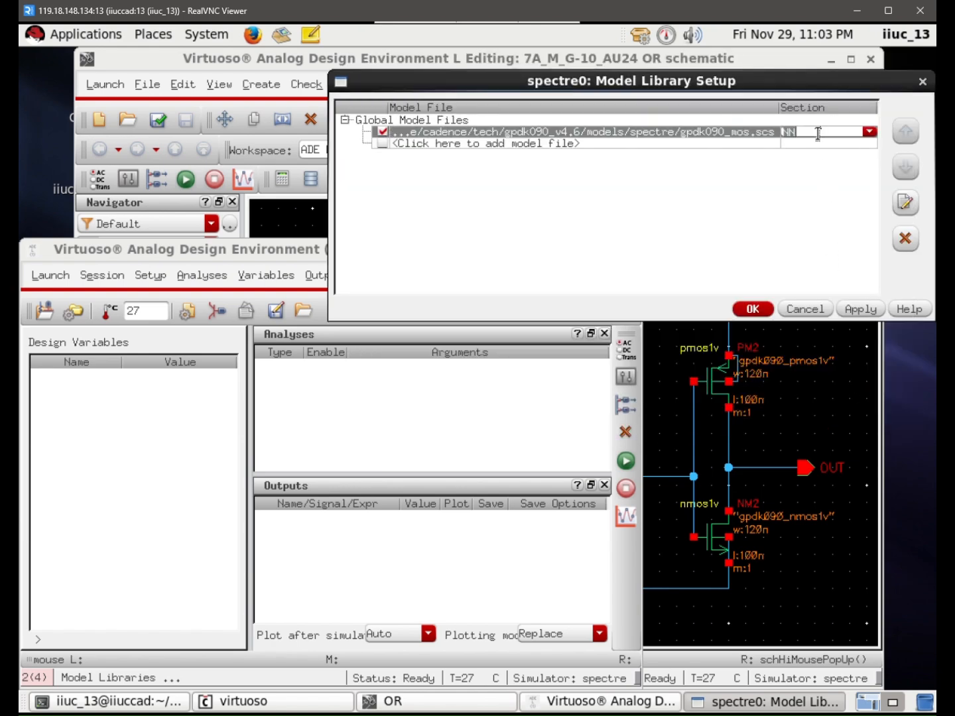
click(870, 131)
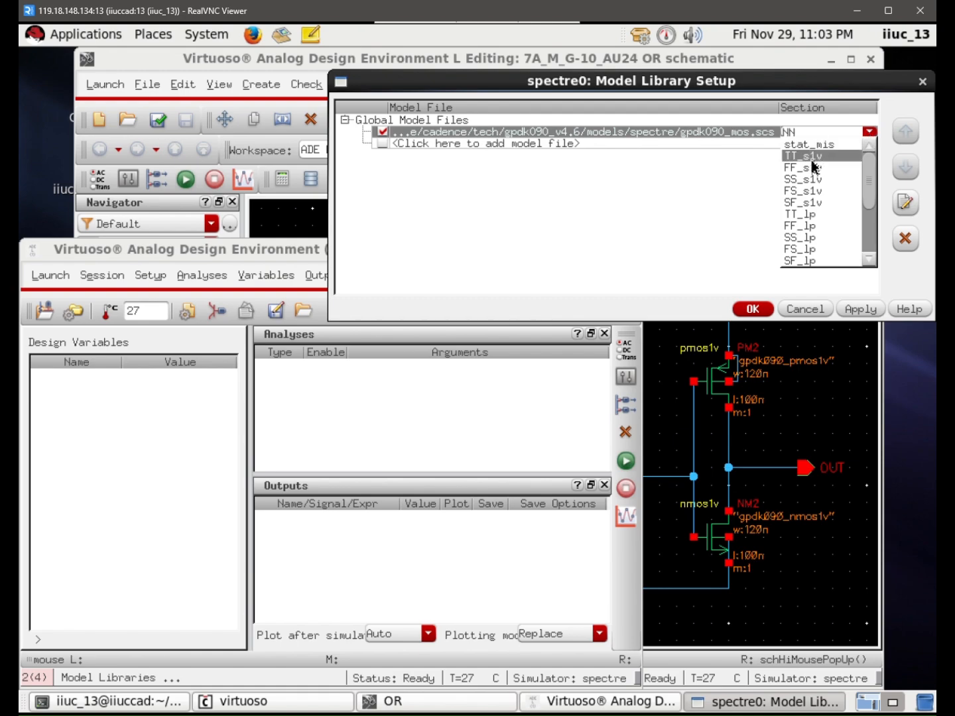
click(808, 164)
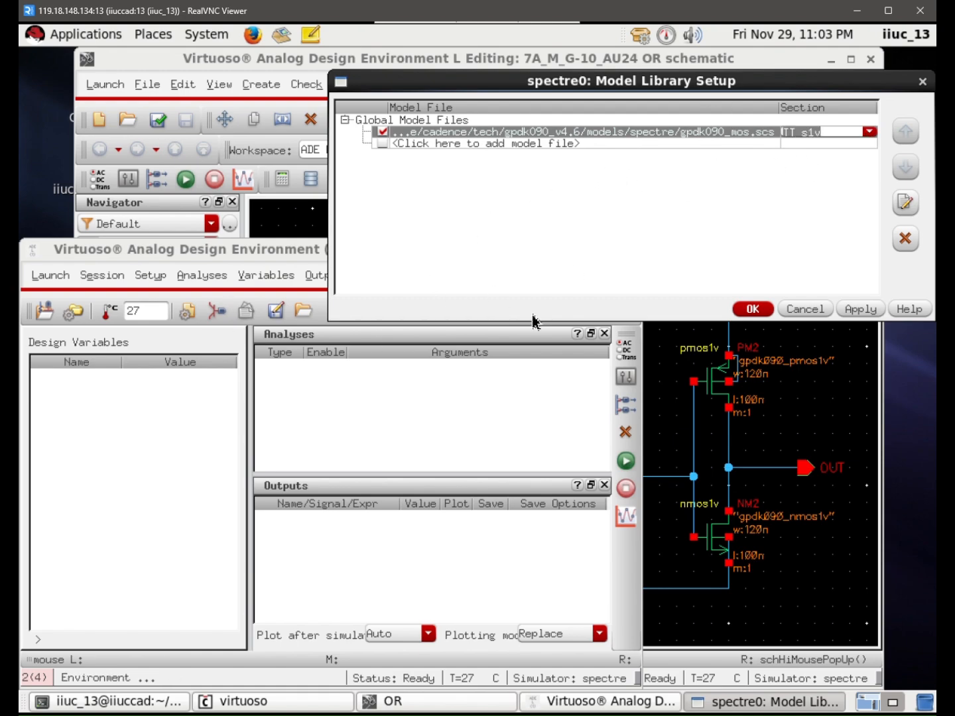
click(770, 307)
click(151, 275)
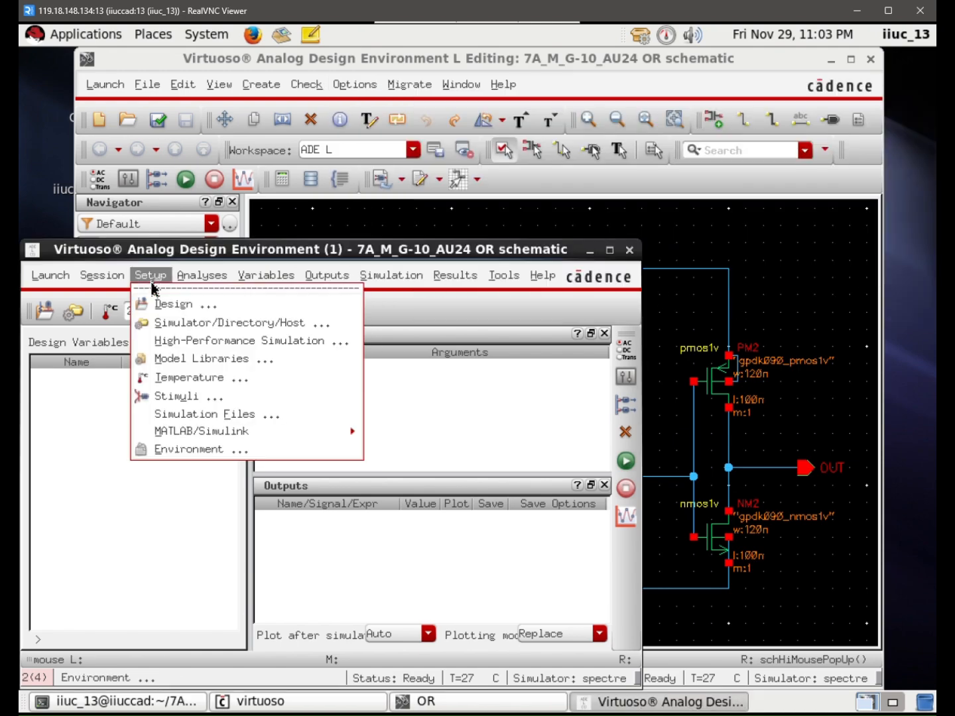
click(161, 398)
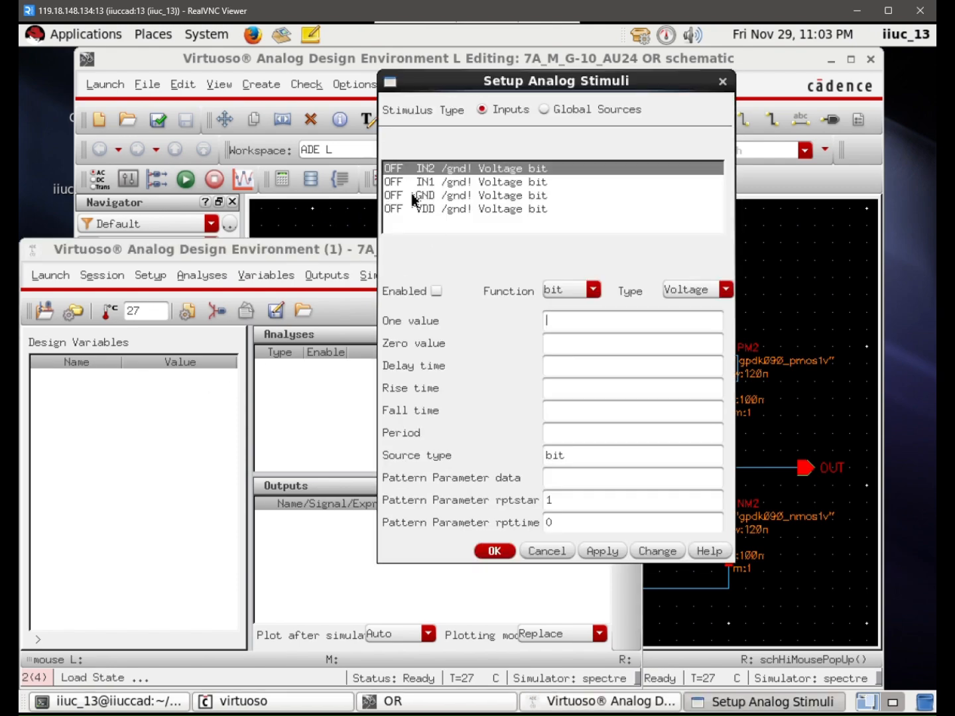
click(729, 85)
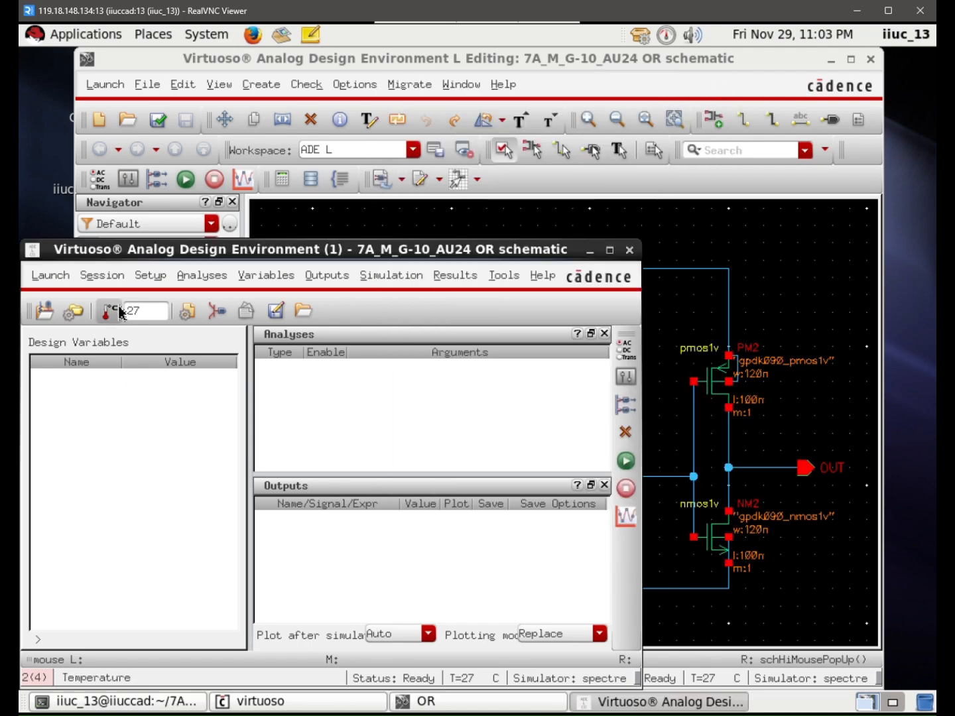
click(106, 276)
click(106, 337)
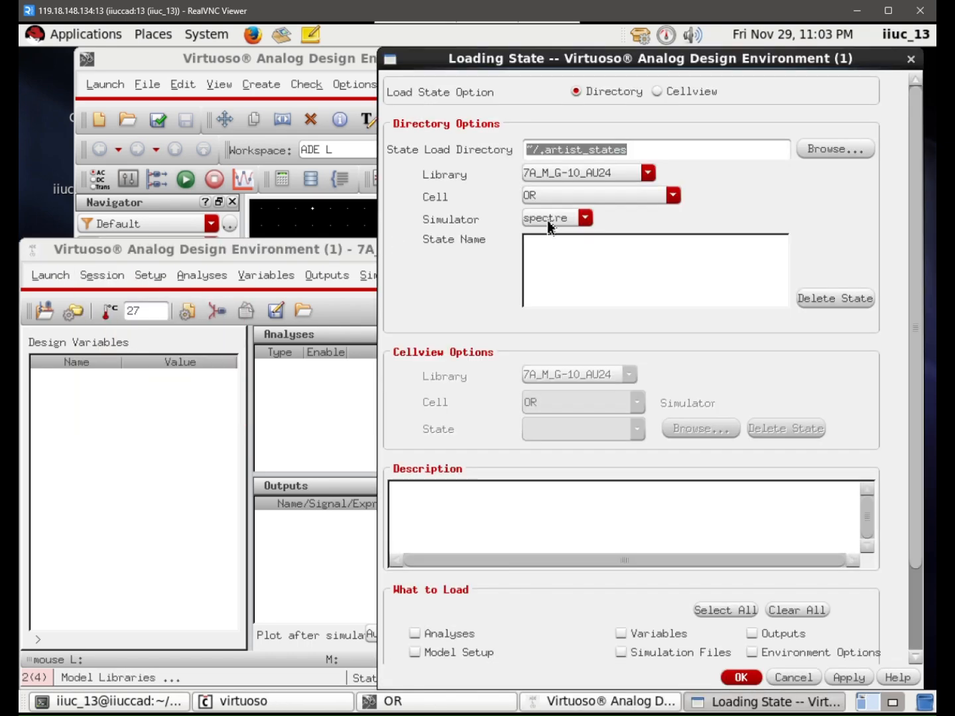
click(622, 246)
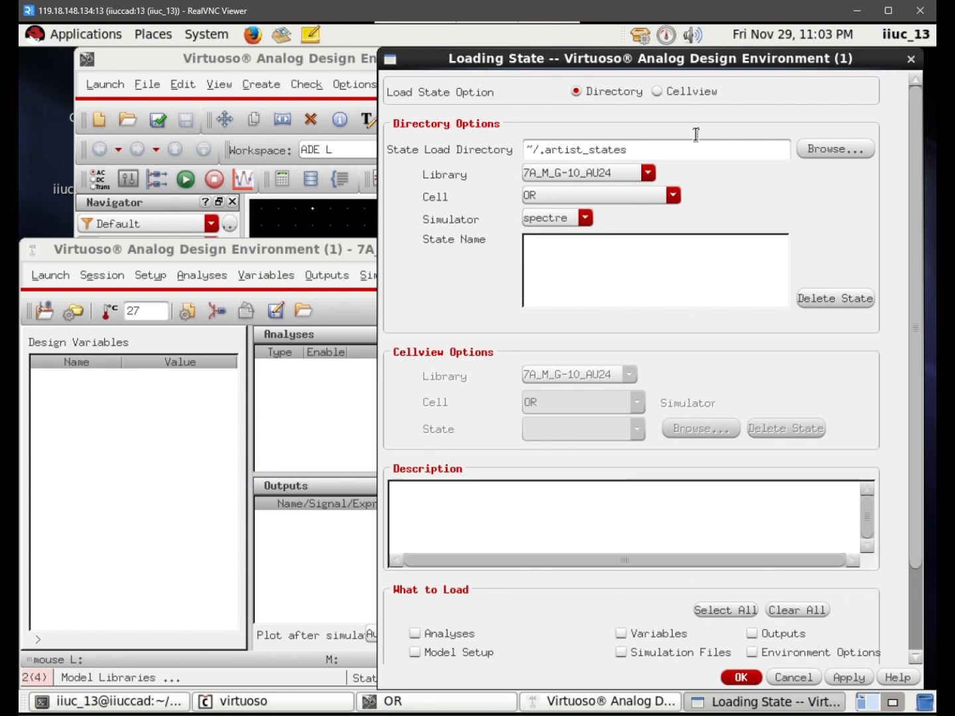
click(911, 59)
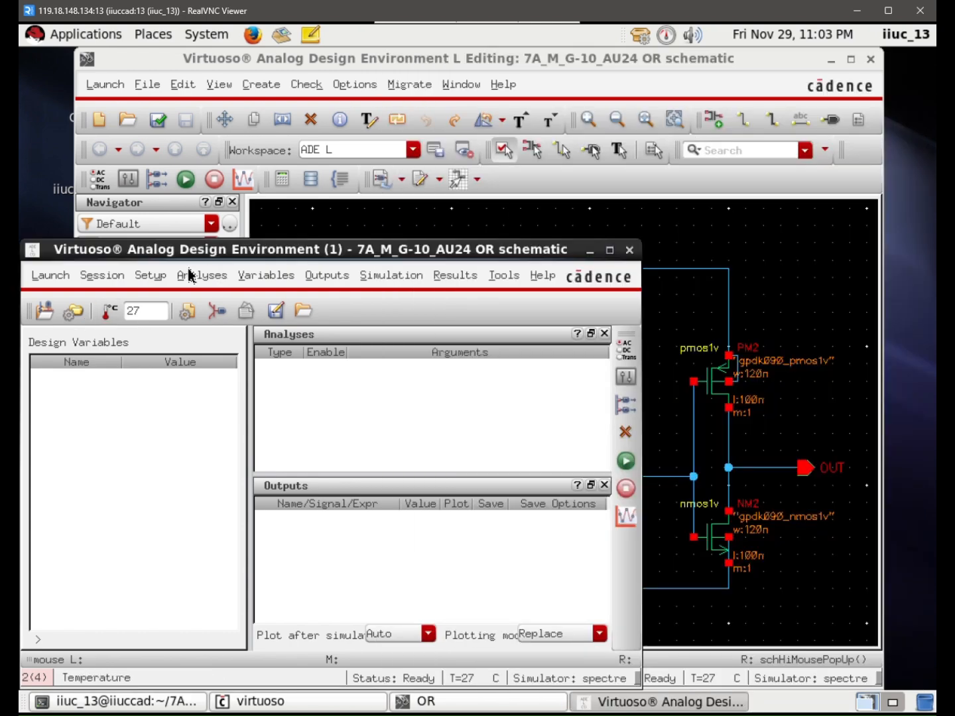
In the analog stimuli setup, enable the GND input as a dc voltage source of 0 and apply it
click(147, 275)
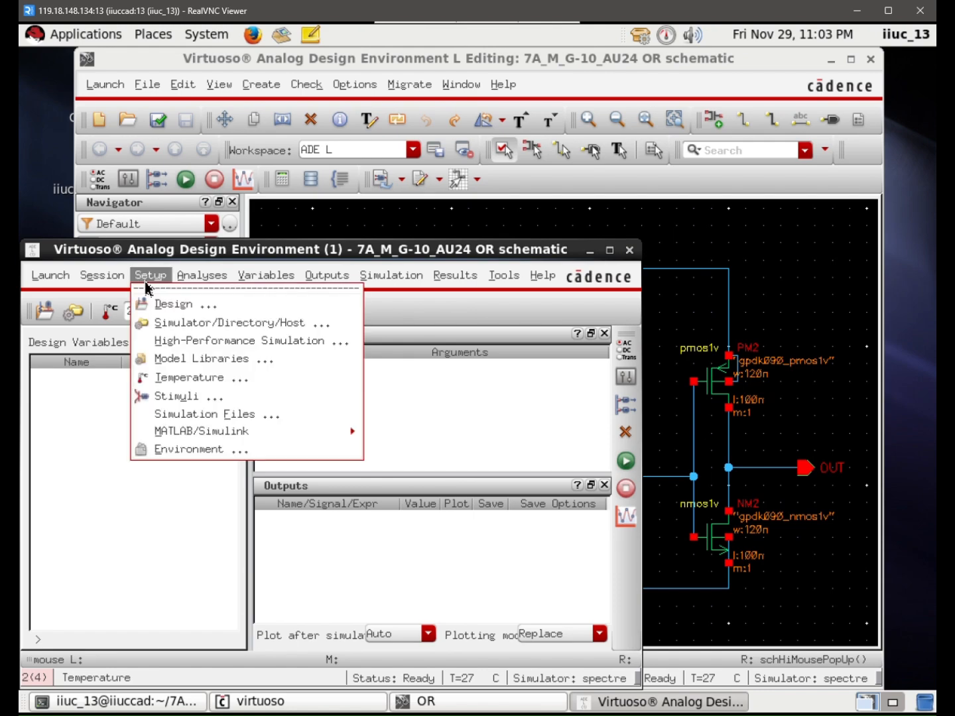
click(176, 397)
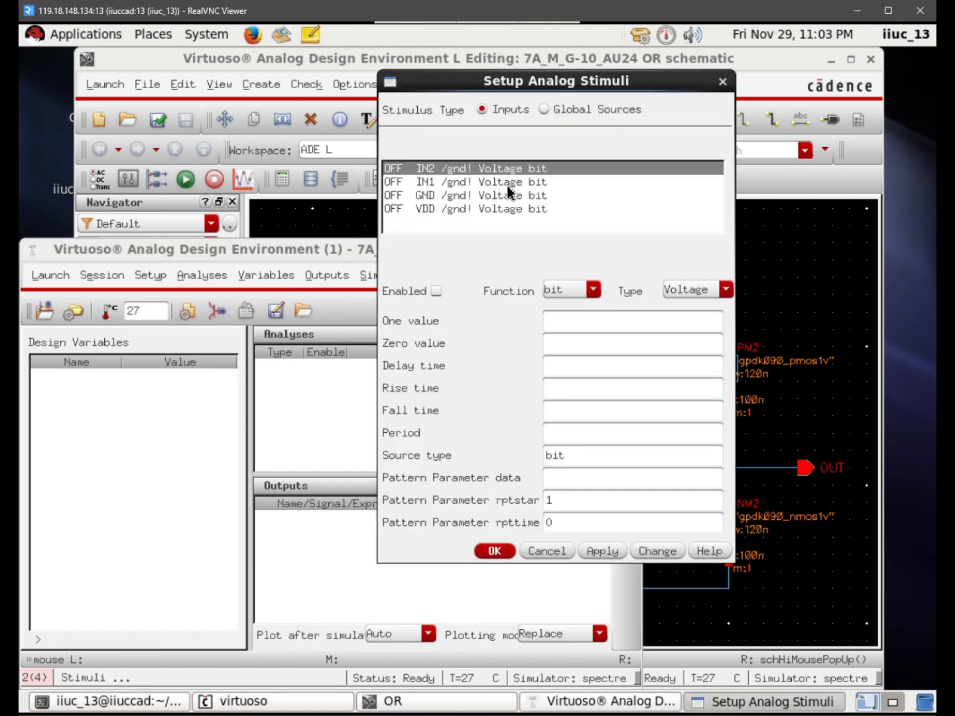
click(475, 182)
click(452, 169)
click(450, 182)
click(442, 196)
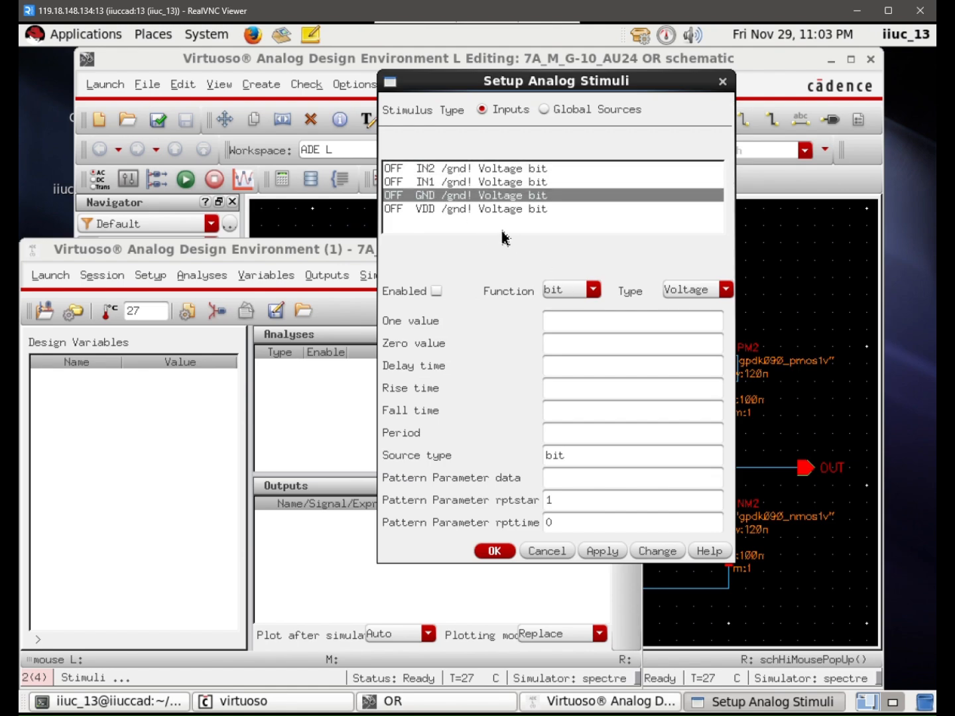
click(594, 290)
click(558, 320)
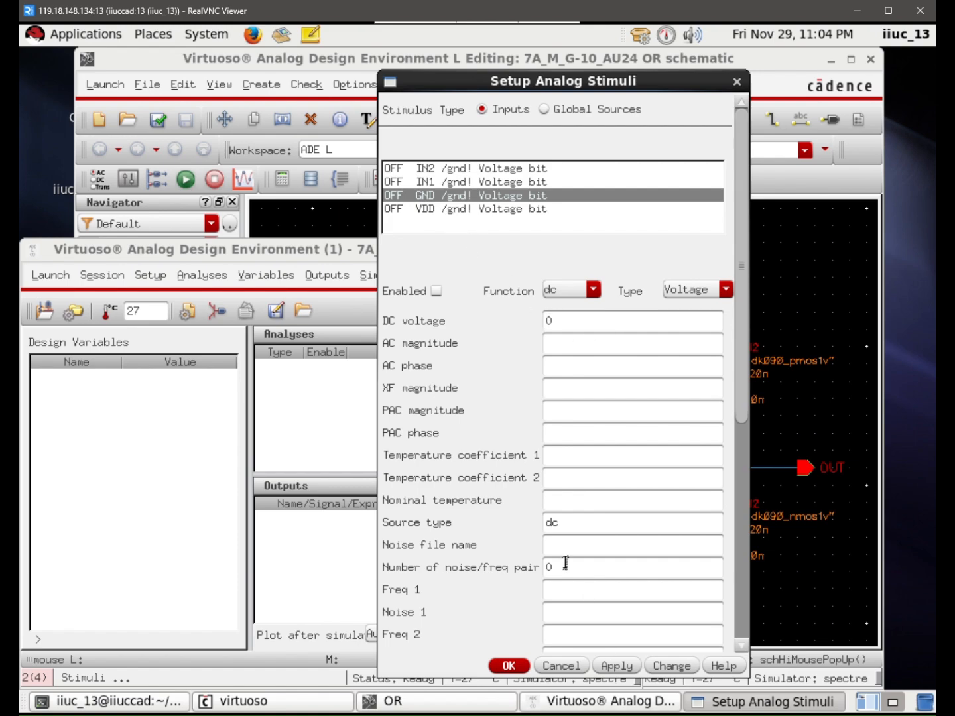
click(611, 664)
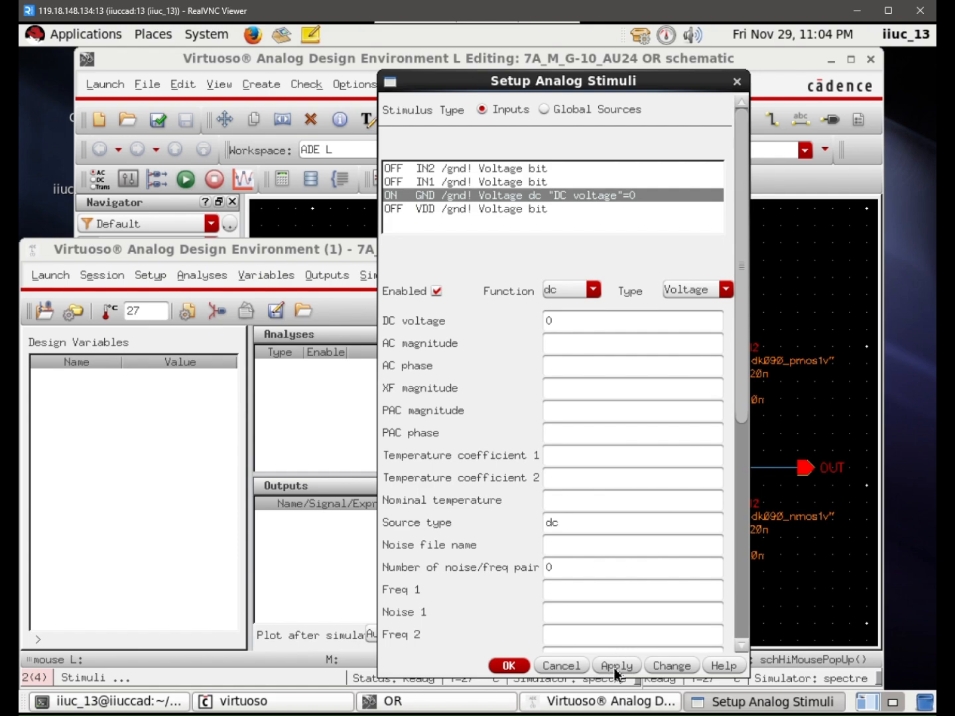
Enable the VDD input as a dc voltage source of 1.8 and apply it
click(425, 209)
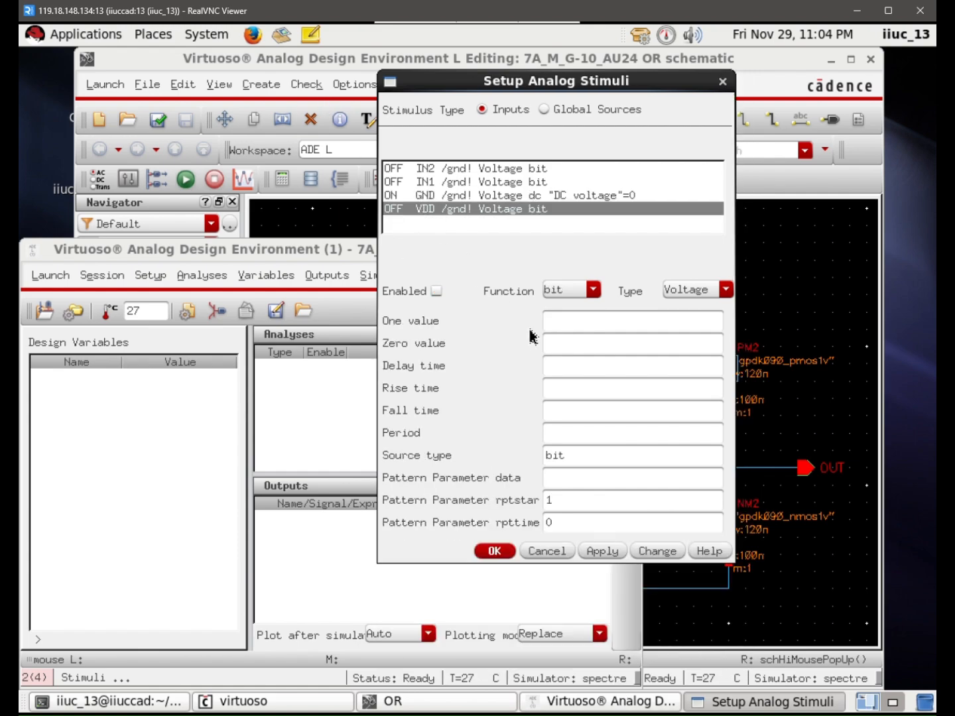
click(578, 290)
click(557, 318)
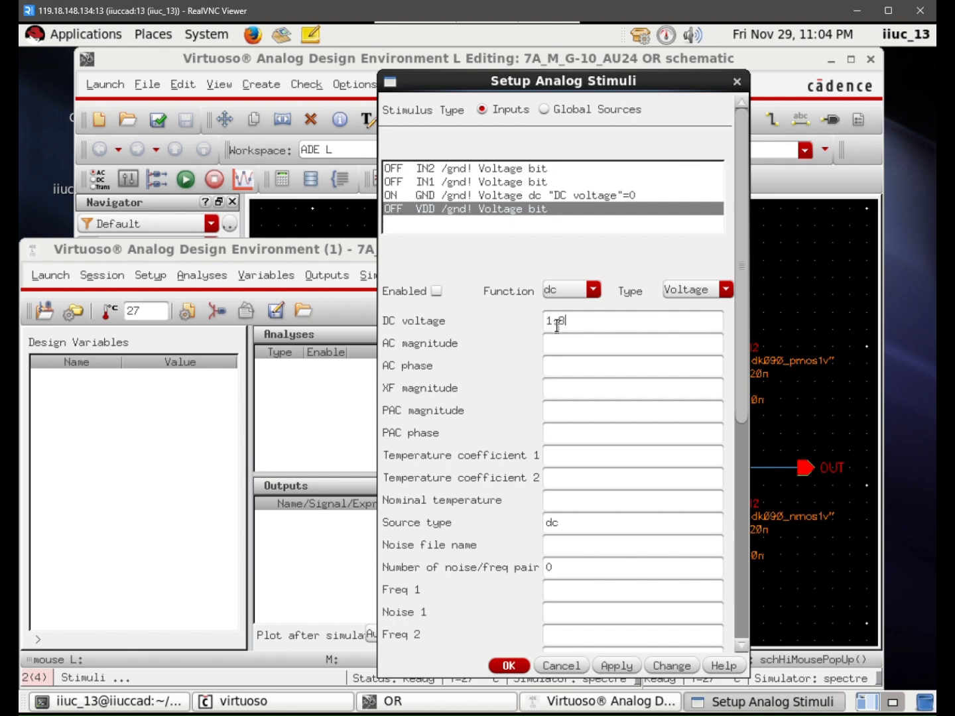
click(437, 291)
click(627, 671)
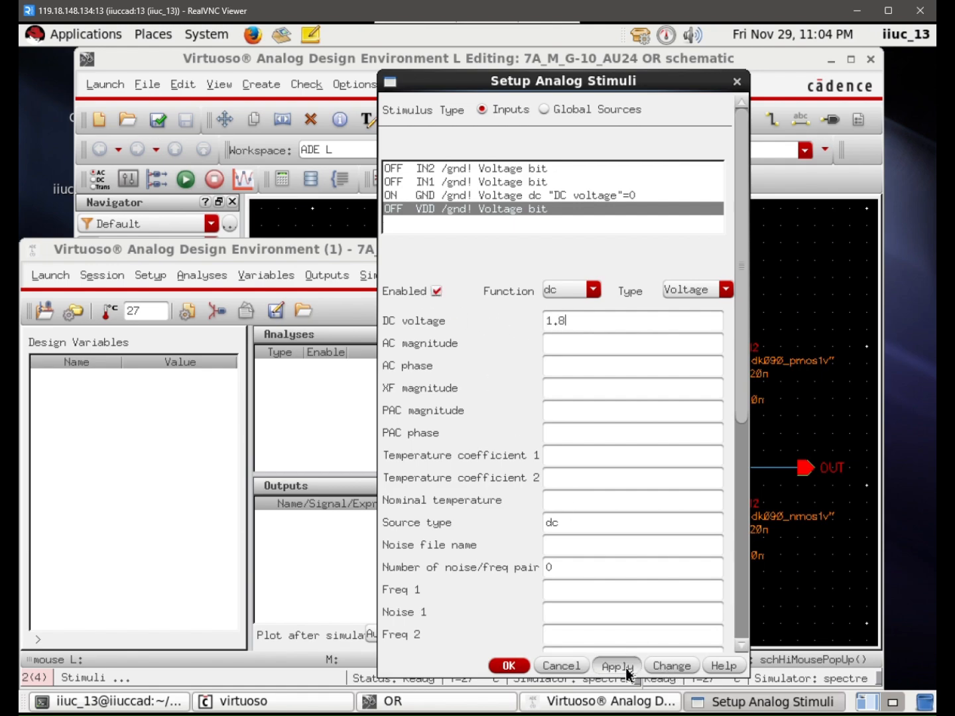
Enable IN2 as a bit source: one value 1.8, zero value 0, delay, rise and fall times 3n, period 40n, pattern data 110011; apply
click(441, 171)
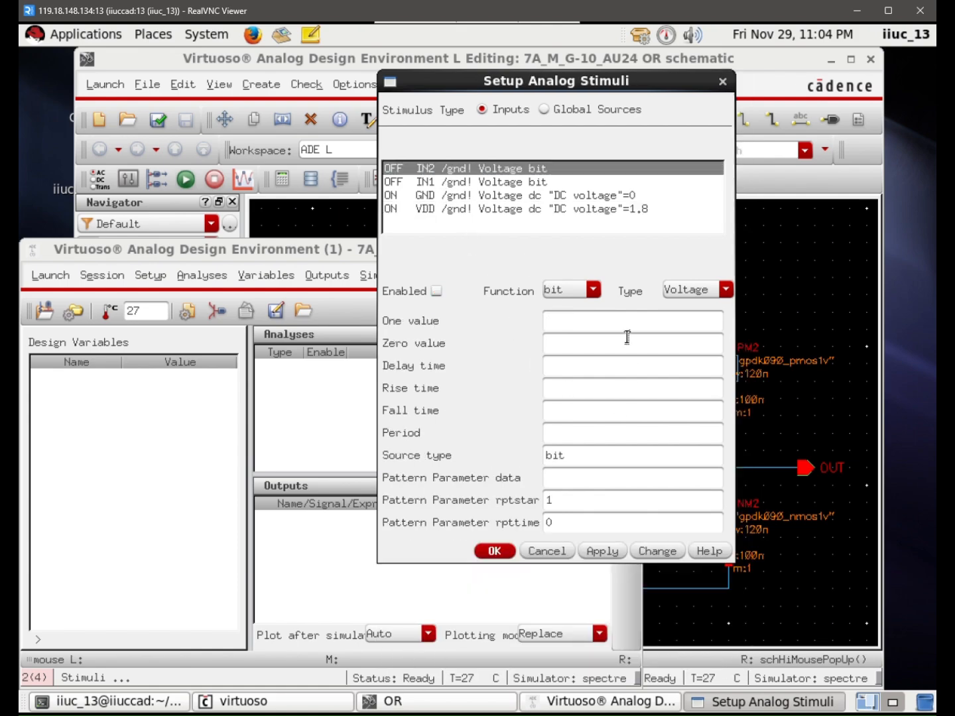
click(593, 293)
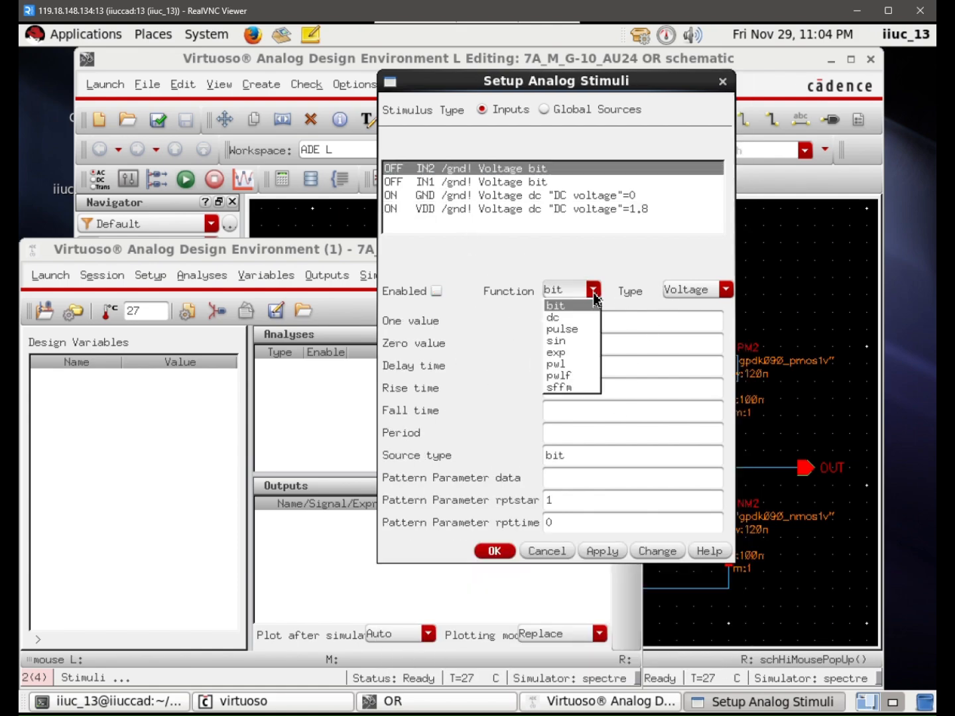
click(579, 296)
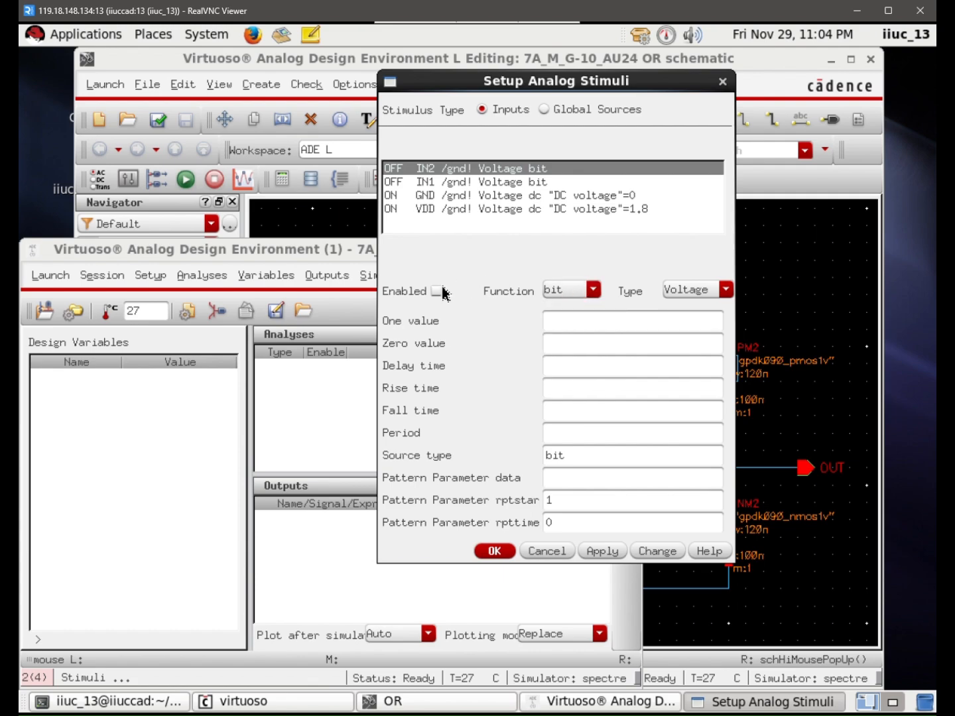
click(437, 292)
click(576, 323)
key(Tab)
key(Tab)
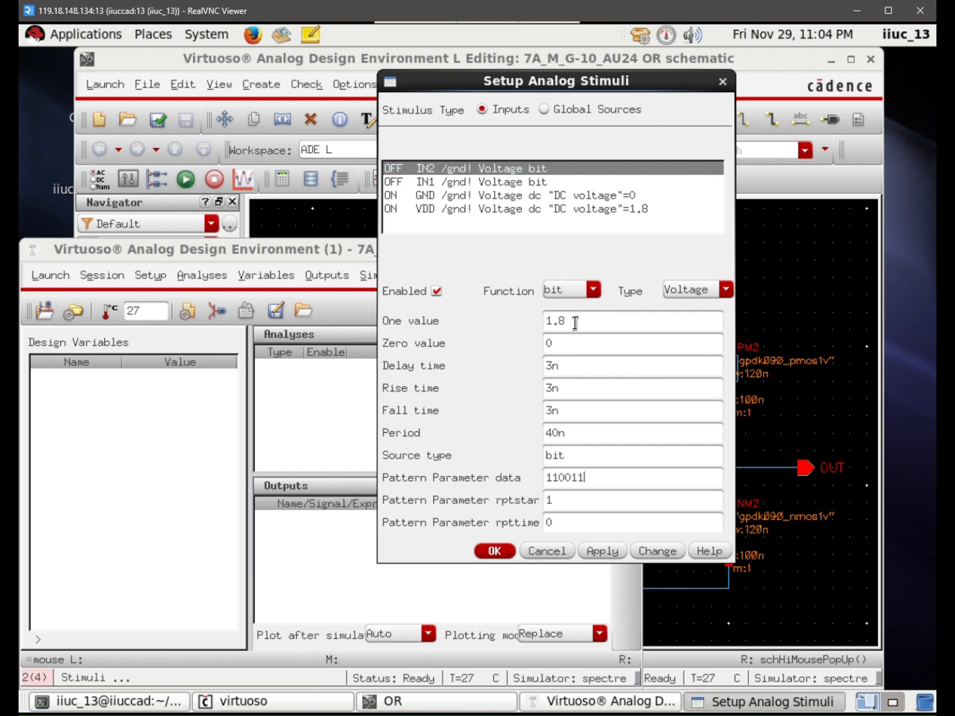
click(606, 553)
Enable IN1 as a bit source with levels 1.8 and 0, 3n delay/rise/fall, period 40n and pattern 101010, and accept the stimuli
click(426, 183)
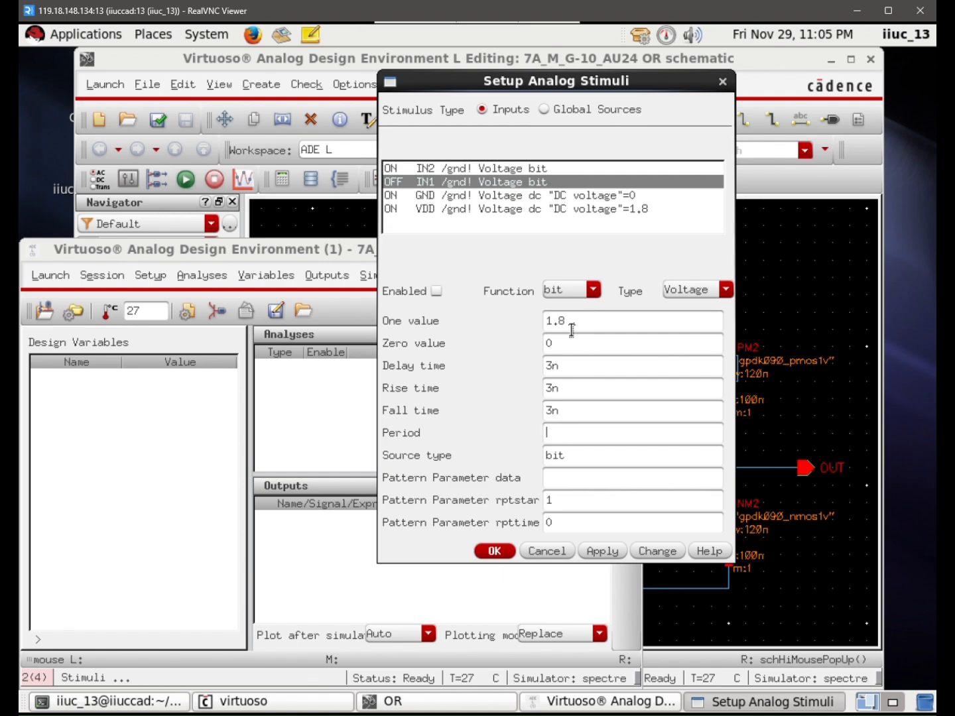
key(Tab)
key(Tab)
click(600, 553)
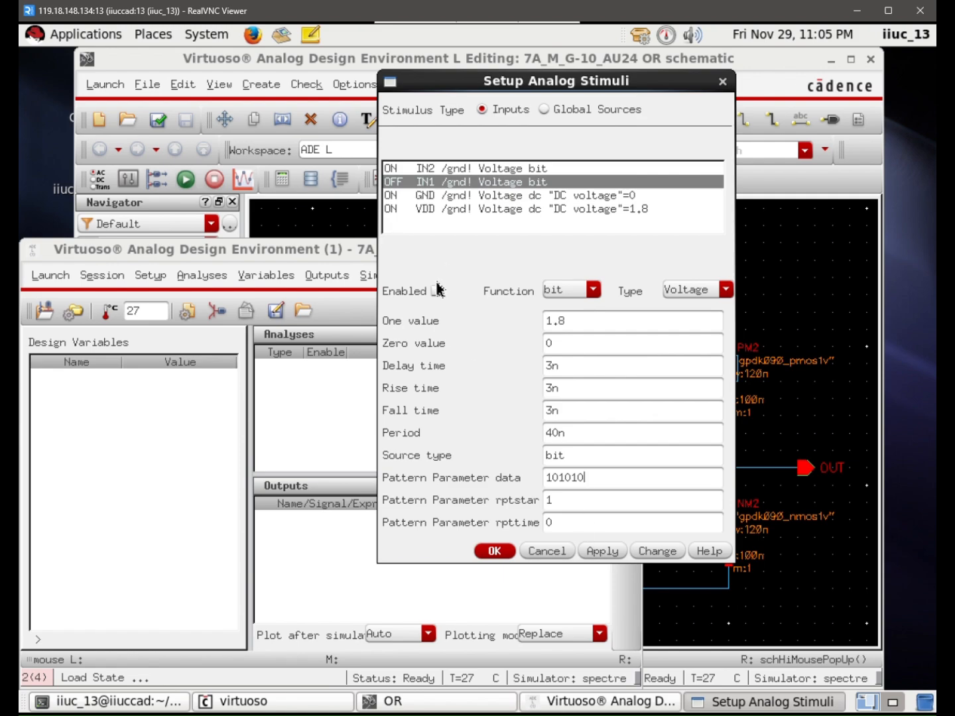
click(437, 290)
click(606, 552)
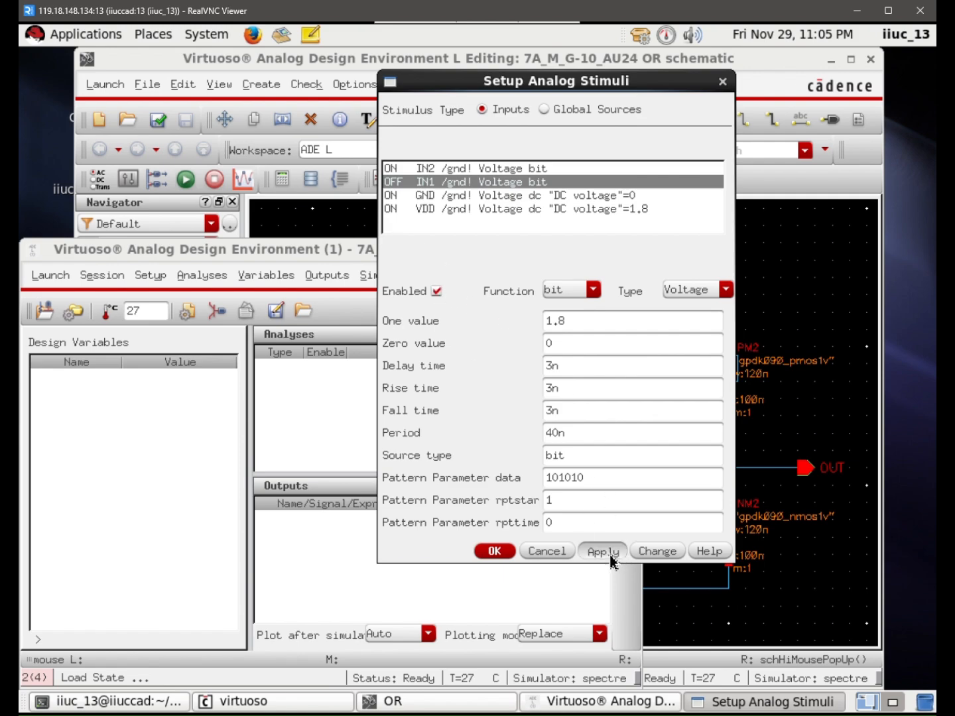
click(494, 551)
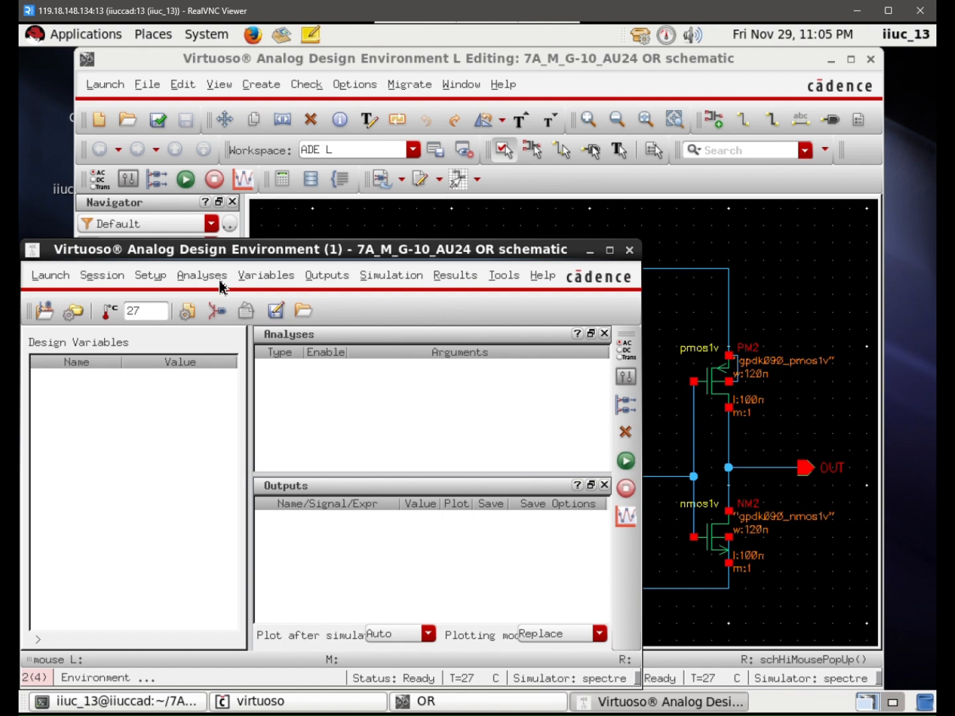
Add an enabled transient analysis with a stop time of 200n and moderate accuracy
click(204, 276)
click(214, 305)
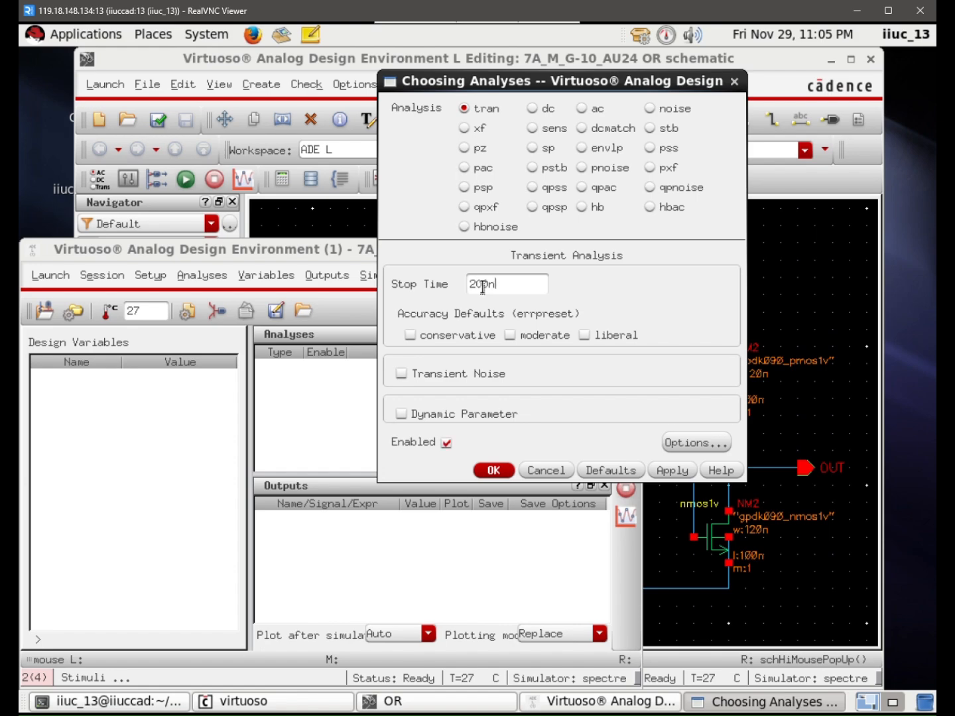
click(510, 335)
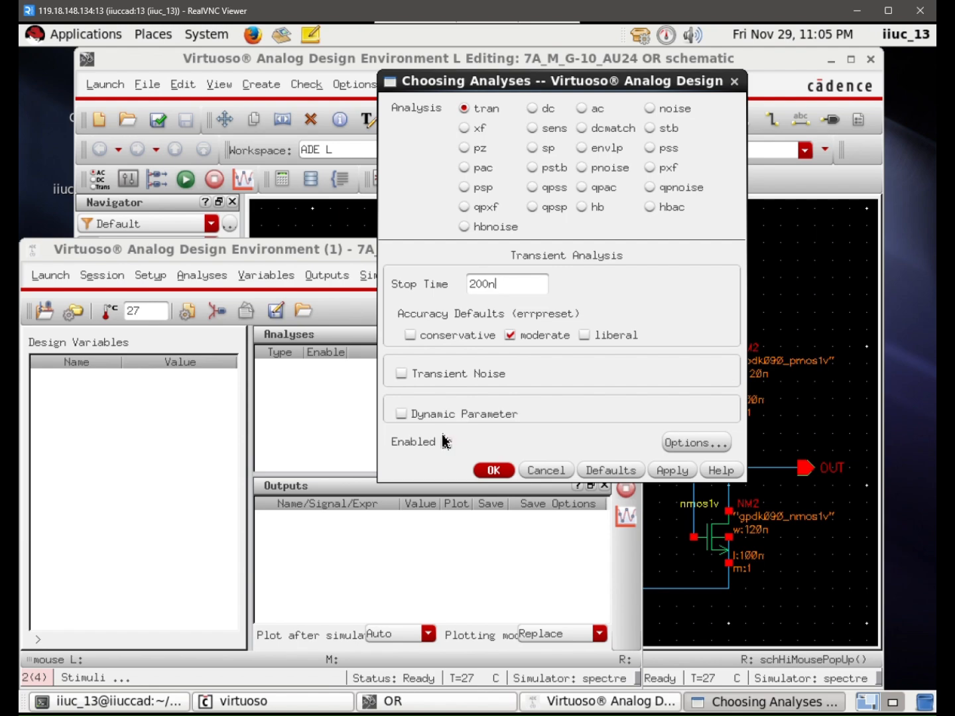
click(506, 471)
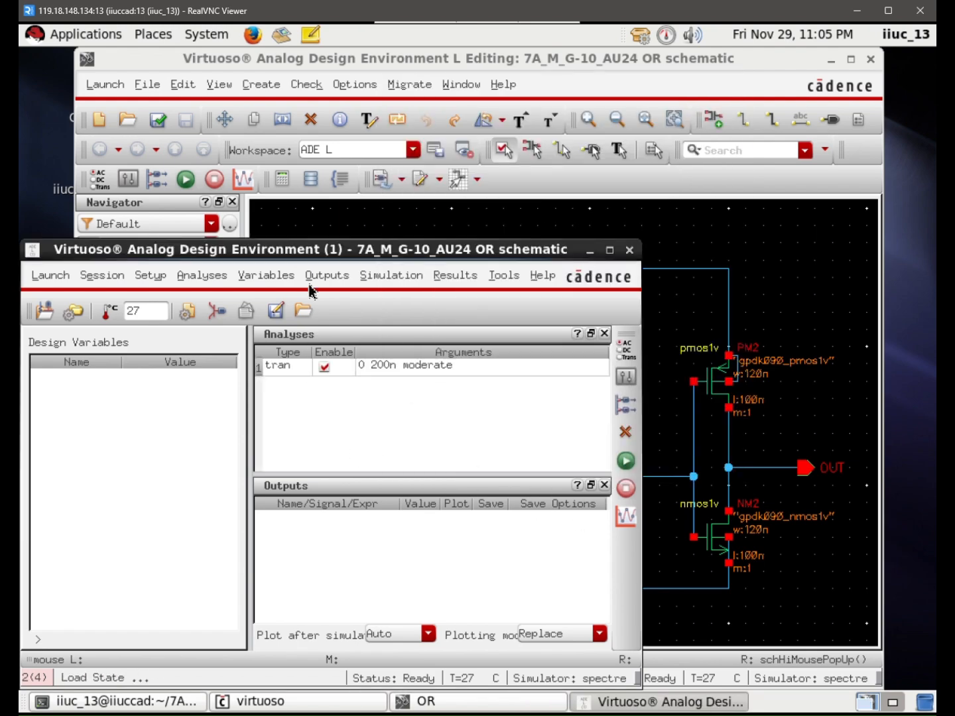
Select the IN1, IN2 and OUT nets on the schematic as outputs to be plotted
click(317, 277)
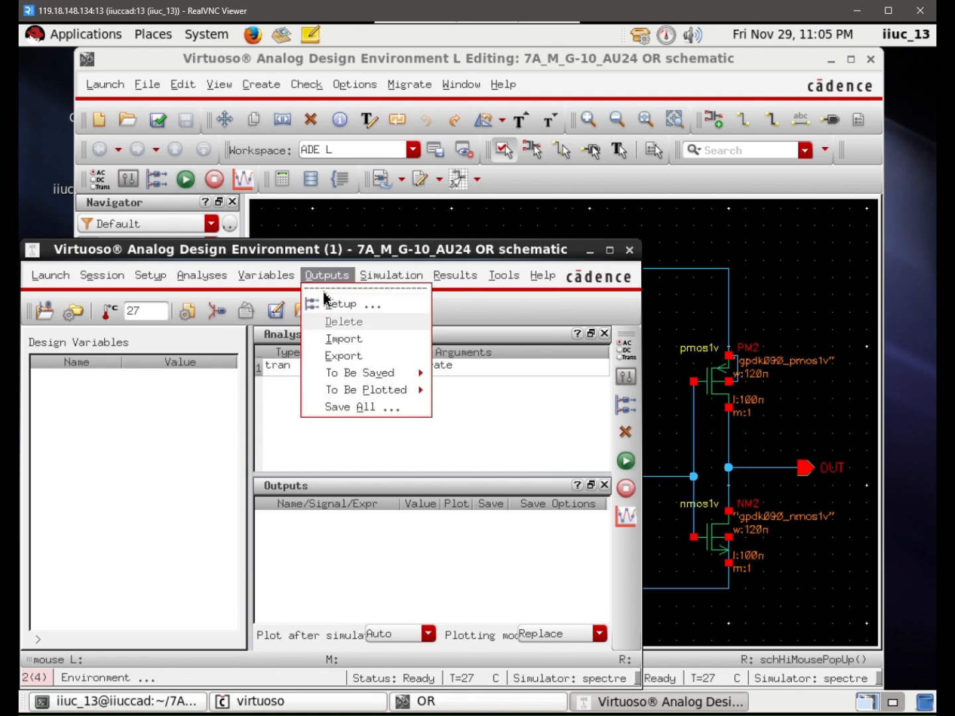
mouse_move(376, 394)
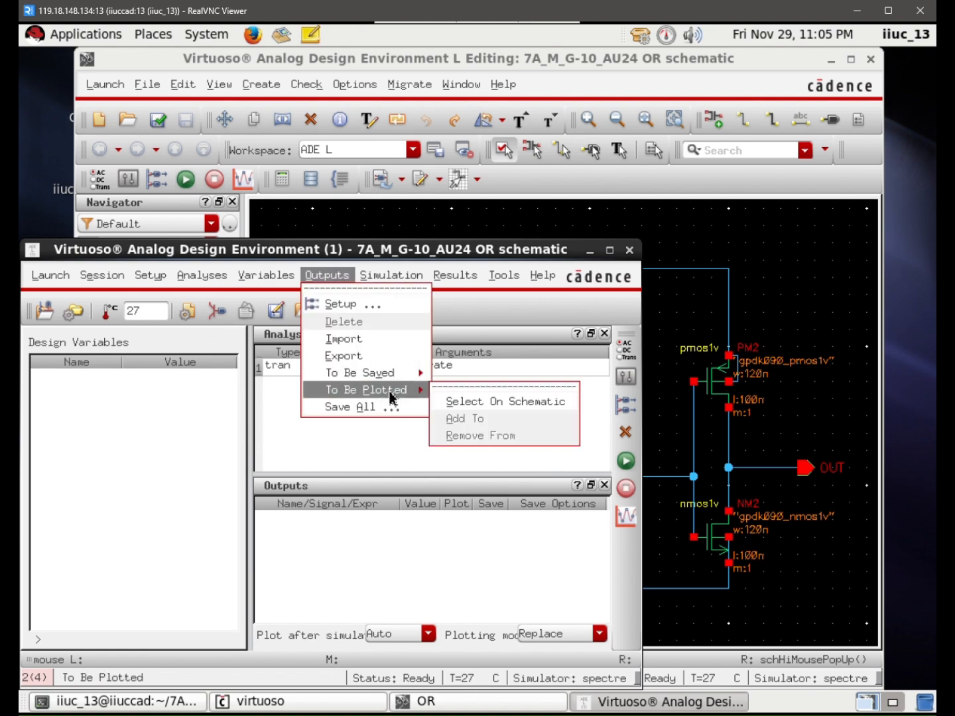
click(451, 401)
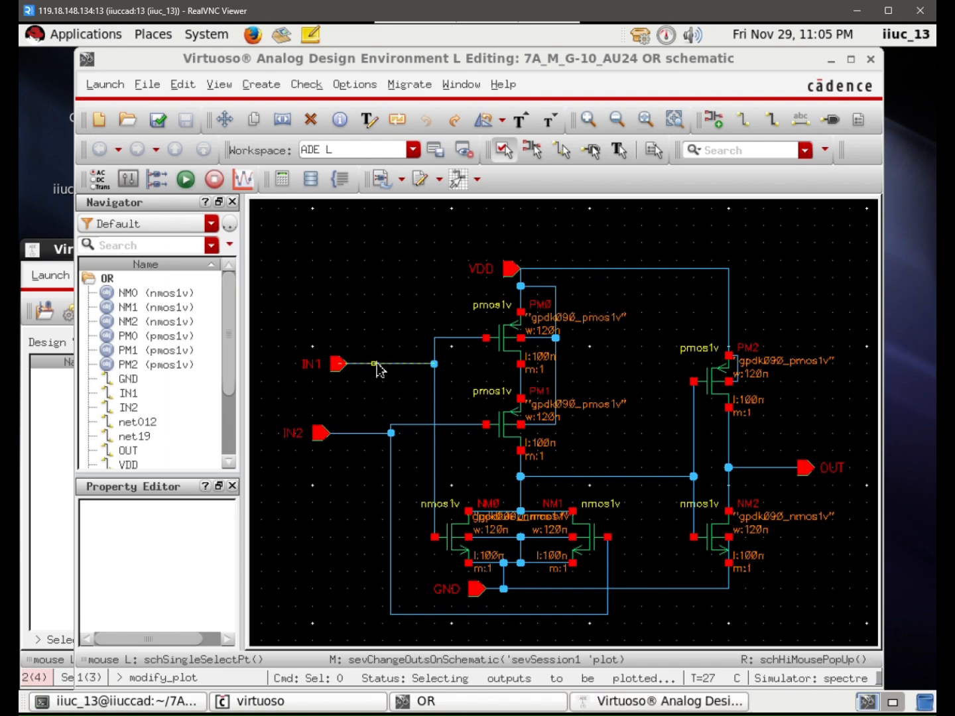
click(375, 364)
click(348, 434)
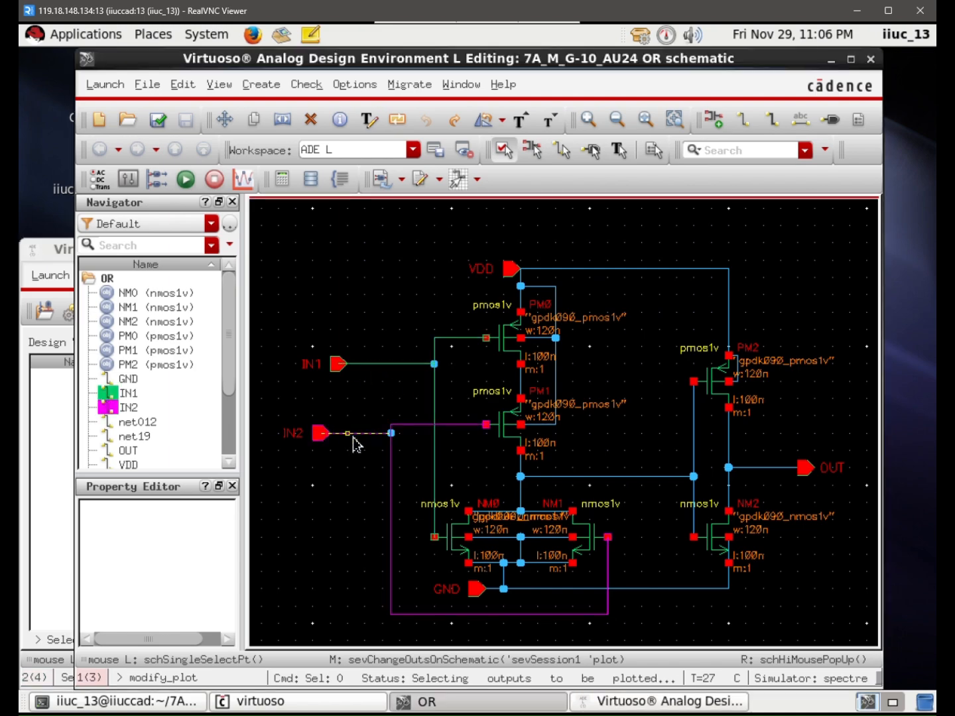
click(772, 469)
key(Escape)
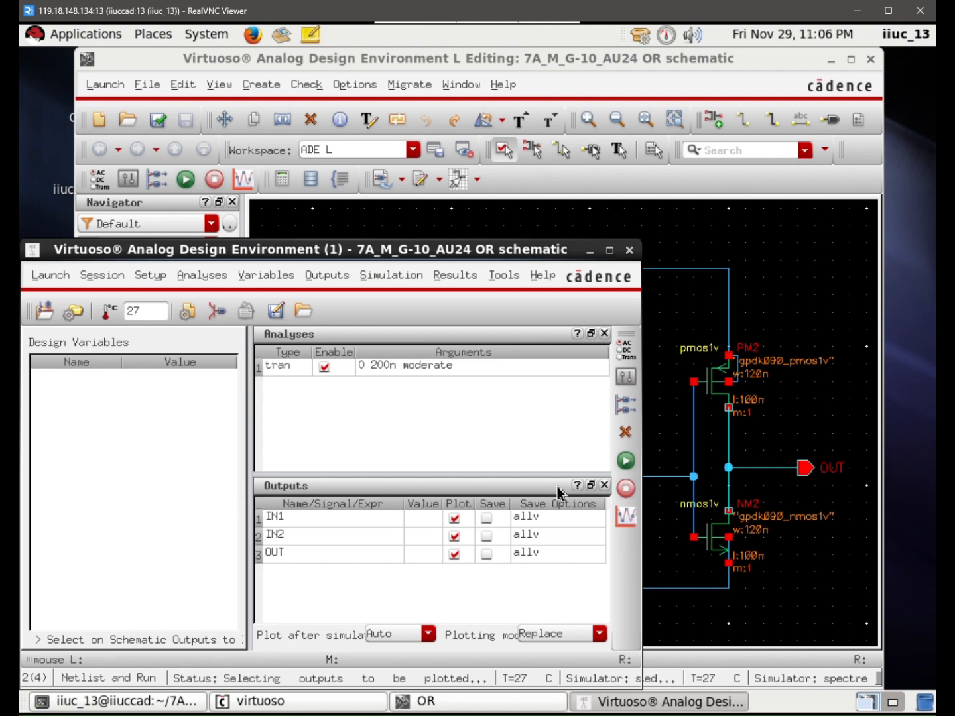
Netlist and run the simulation, and split the IN1, IN2 and OUT waveforms into separate strips for comparison
click(628, 463)
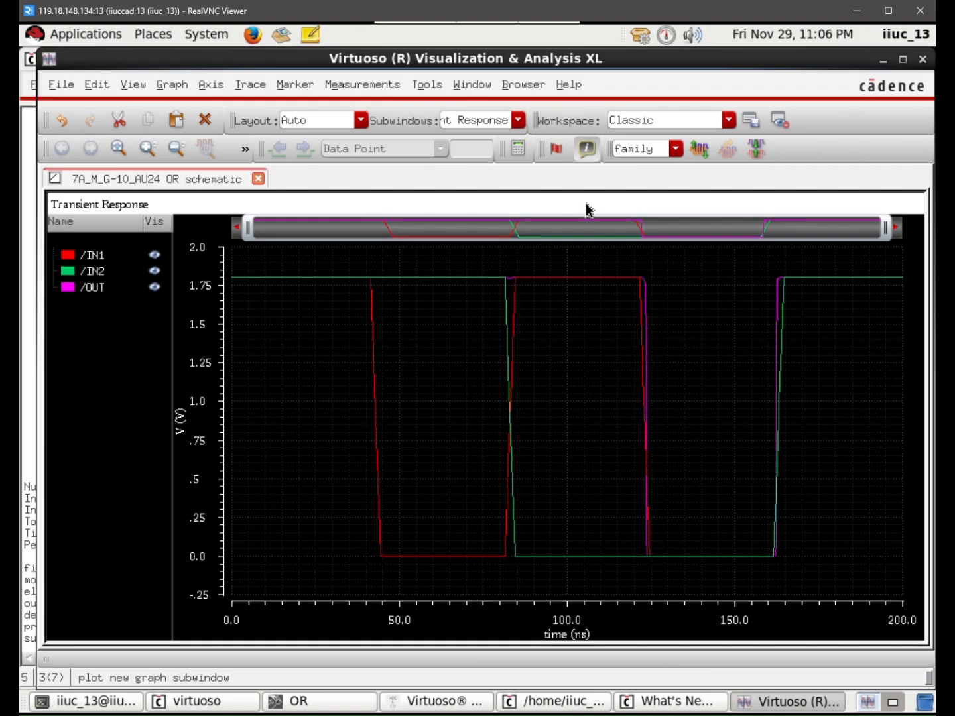
click(700, 148)
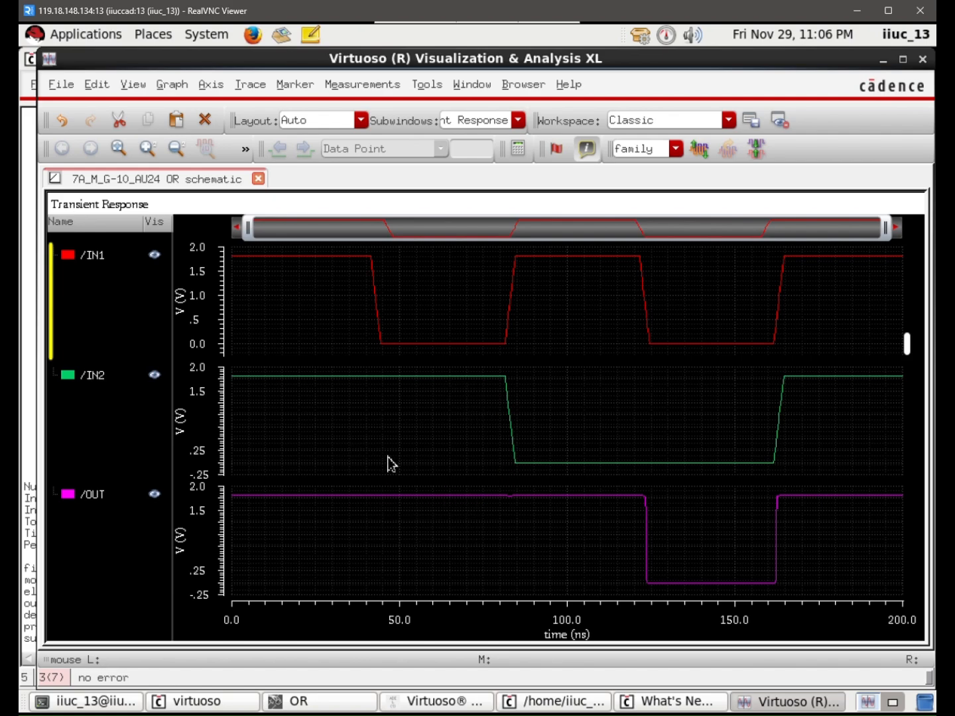
mouse_move(278, 262)
mouse_move(436, 350)
mouse_move(443, 498)
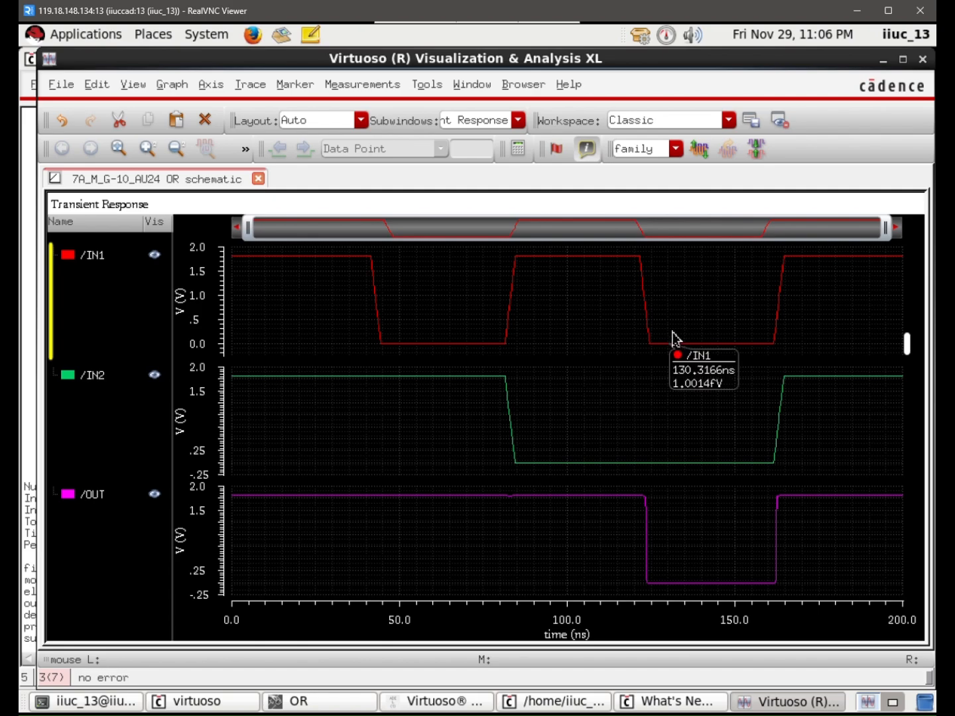
mouse_move(680, 349)
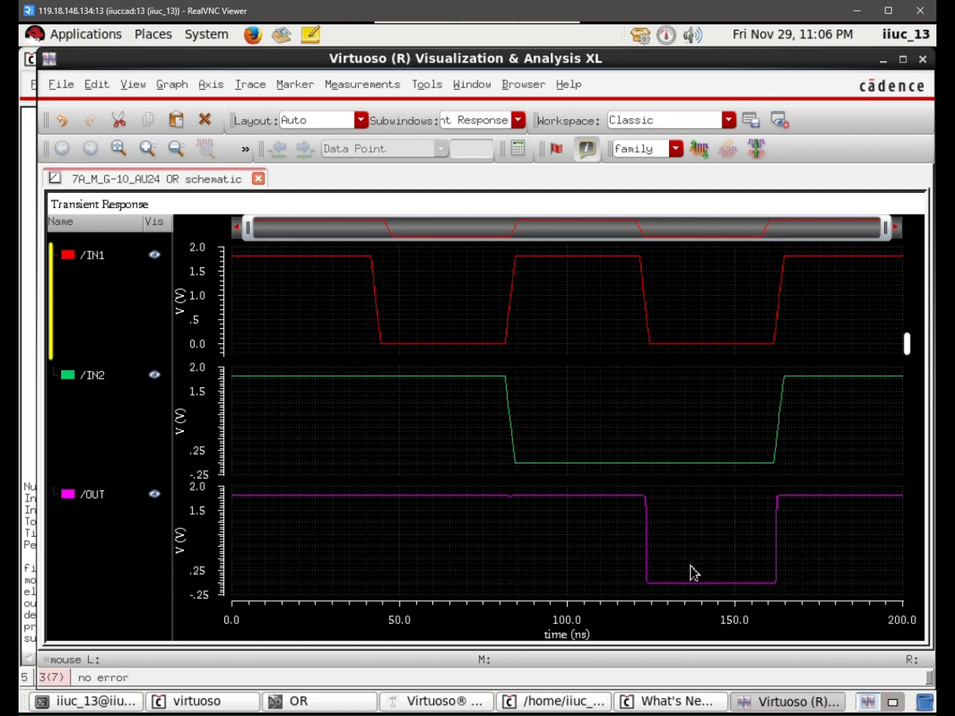
mouse_move(769, 589)
Close the waveform graph, the What's New notes and the simulation log
click(921, 61)
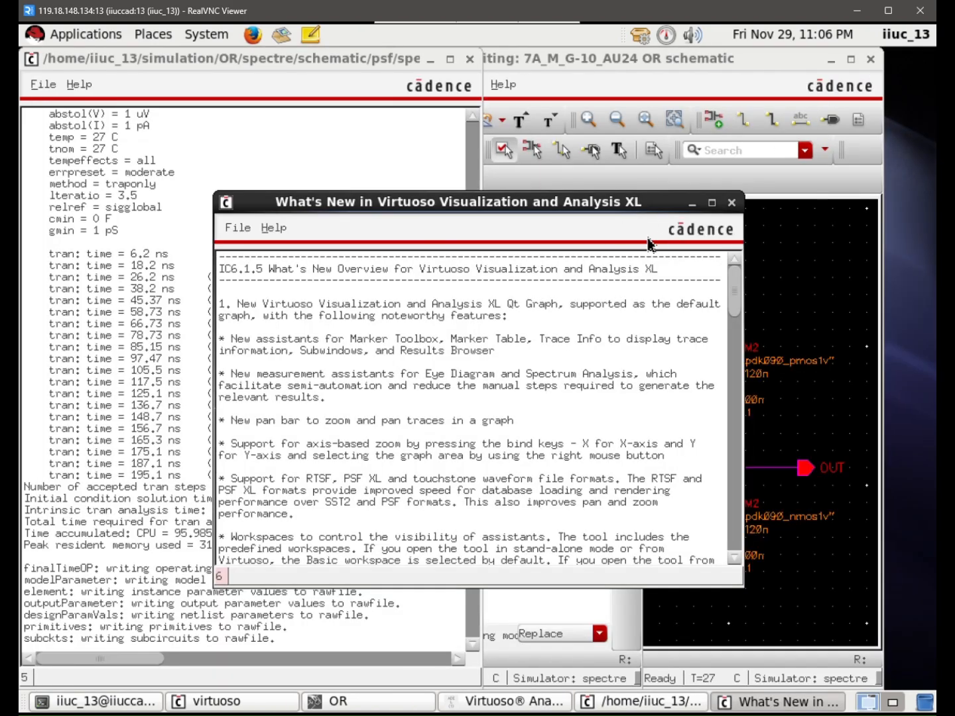
click(731, 202)
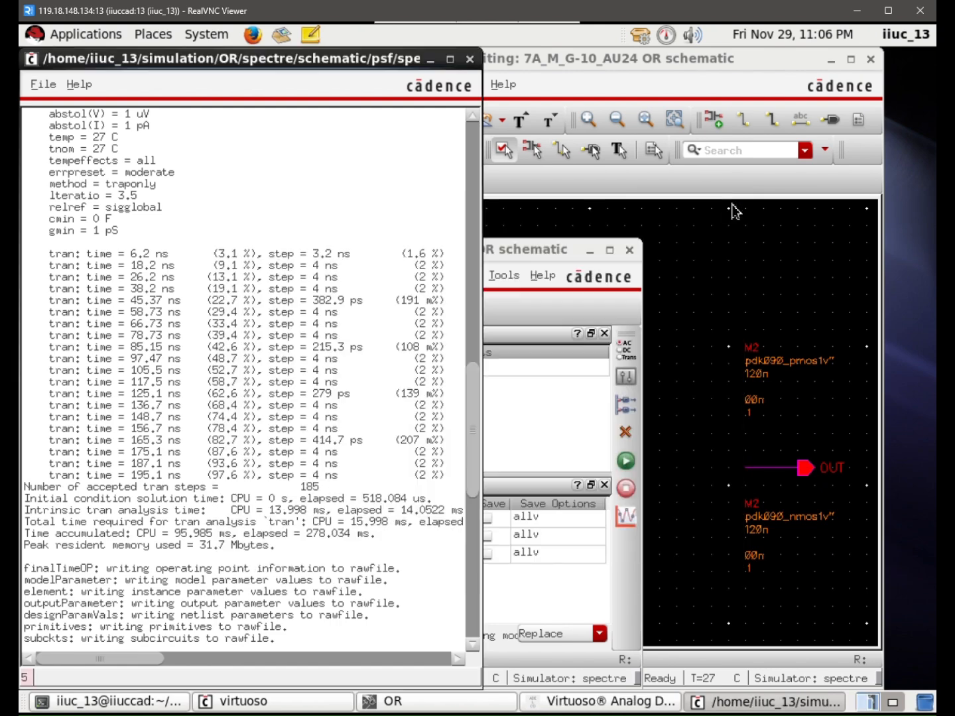
click(470, 59)
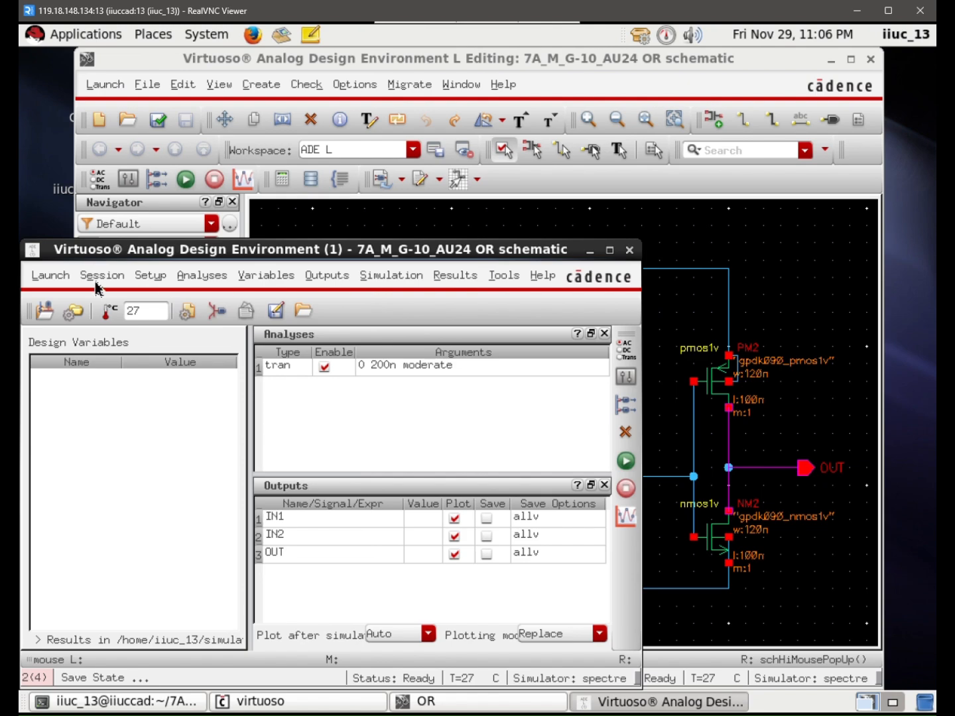
Close the analog design environment session, saving its state as state1 in the ~/.artist_states directory
click(628, 251)
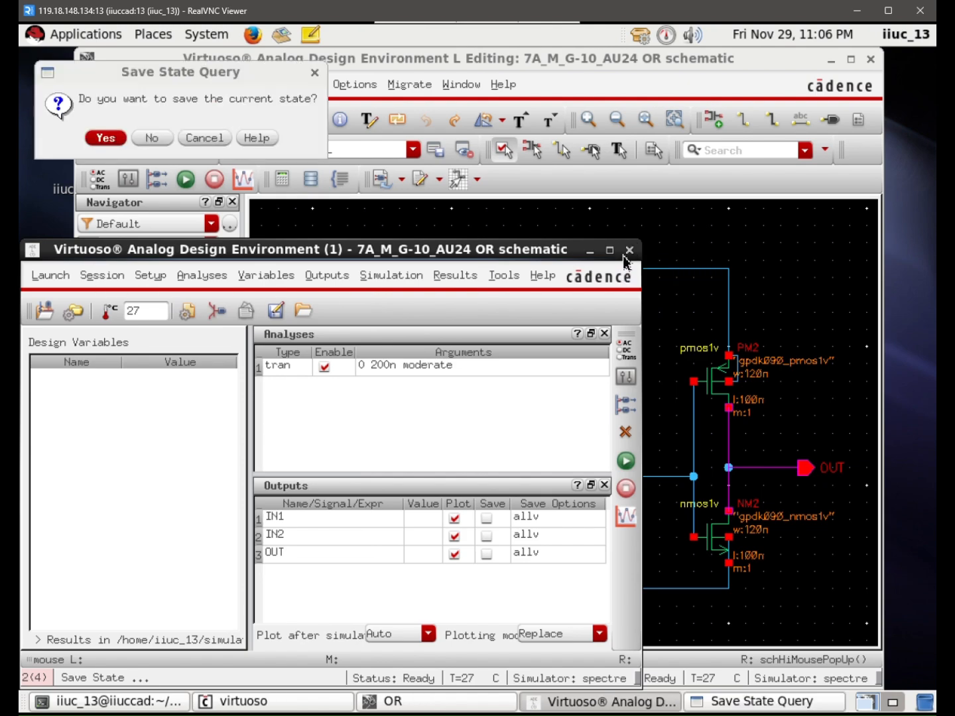
click(108, 138)
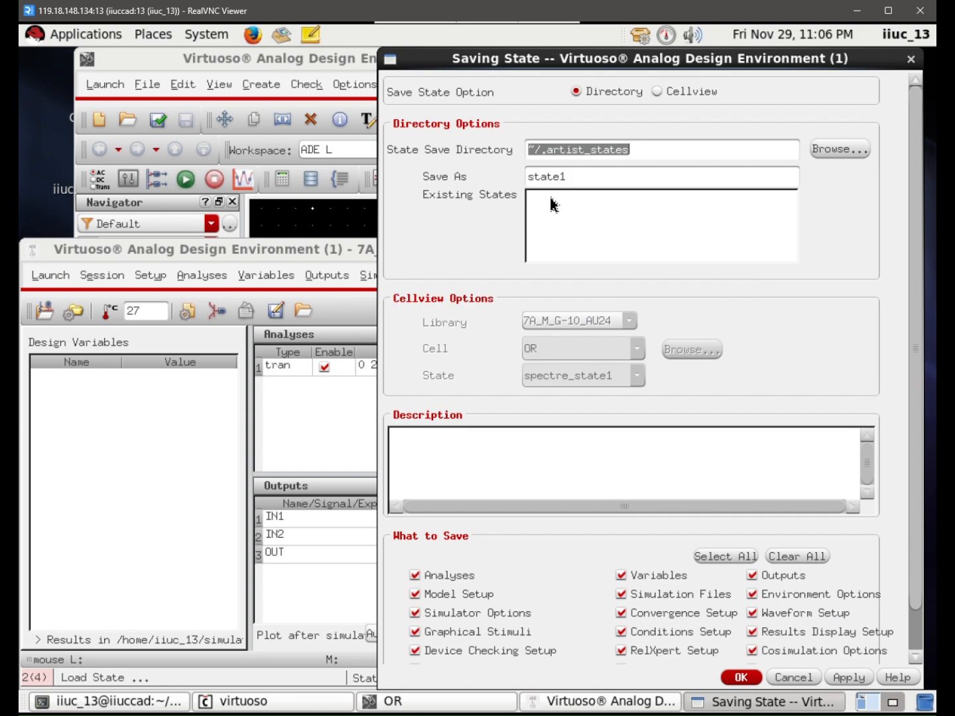
click(741, 681)
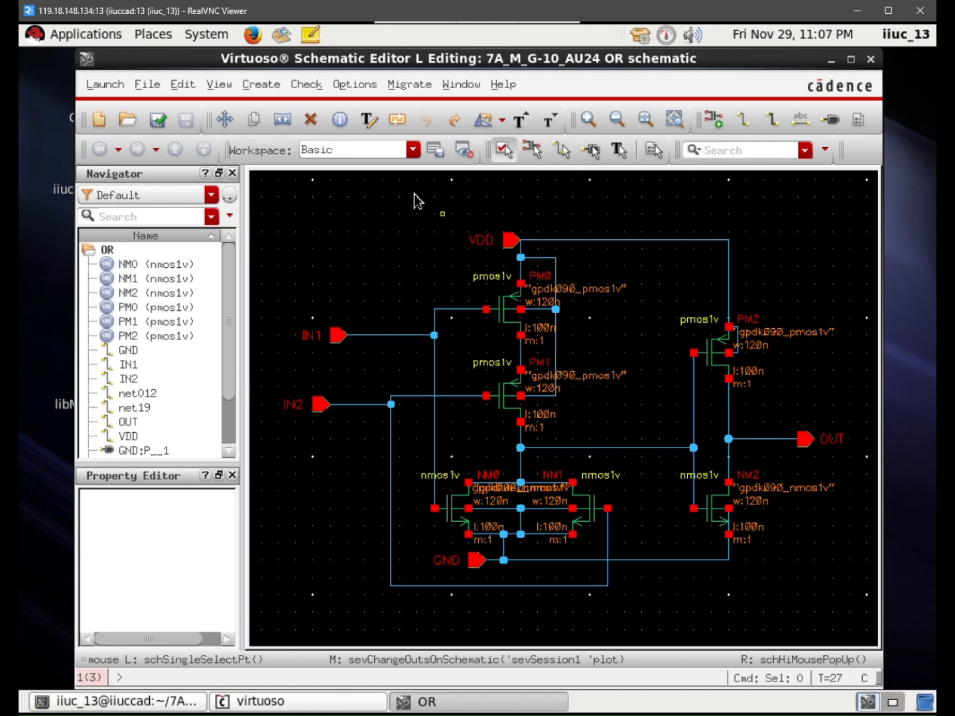
Try to generate a symbol view from the OR schematic by modifying the existing symbol cellview
click(256, 93)
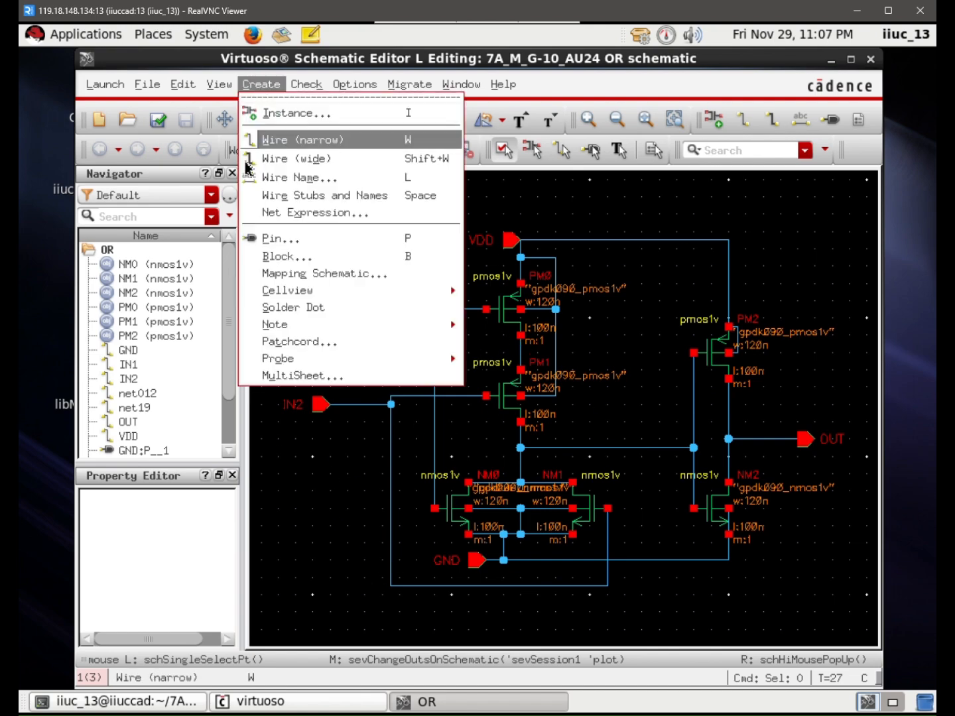
mouse_move(280, 299)
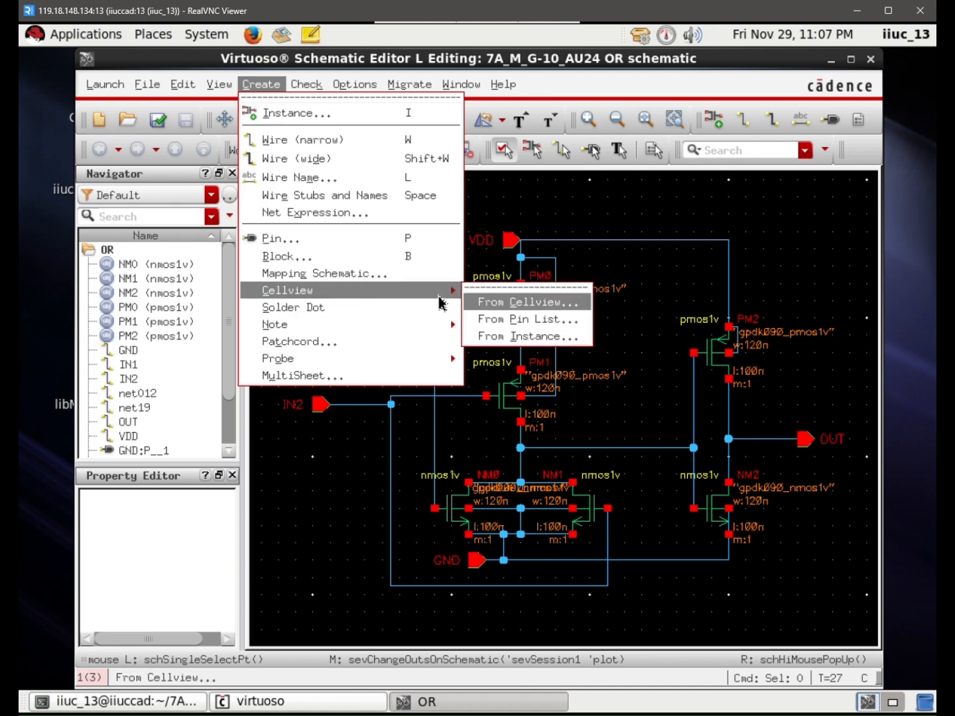
click(484, 302)
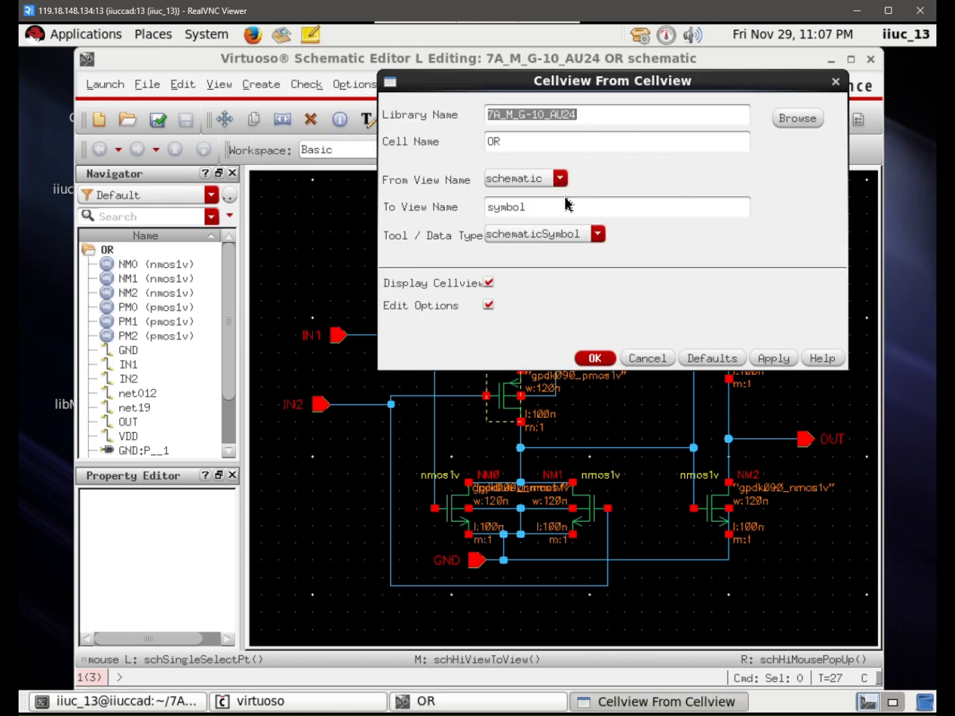
click(522, 141)
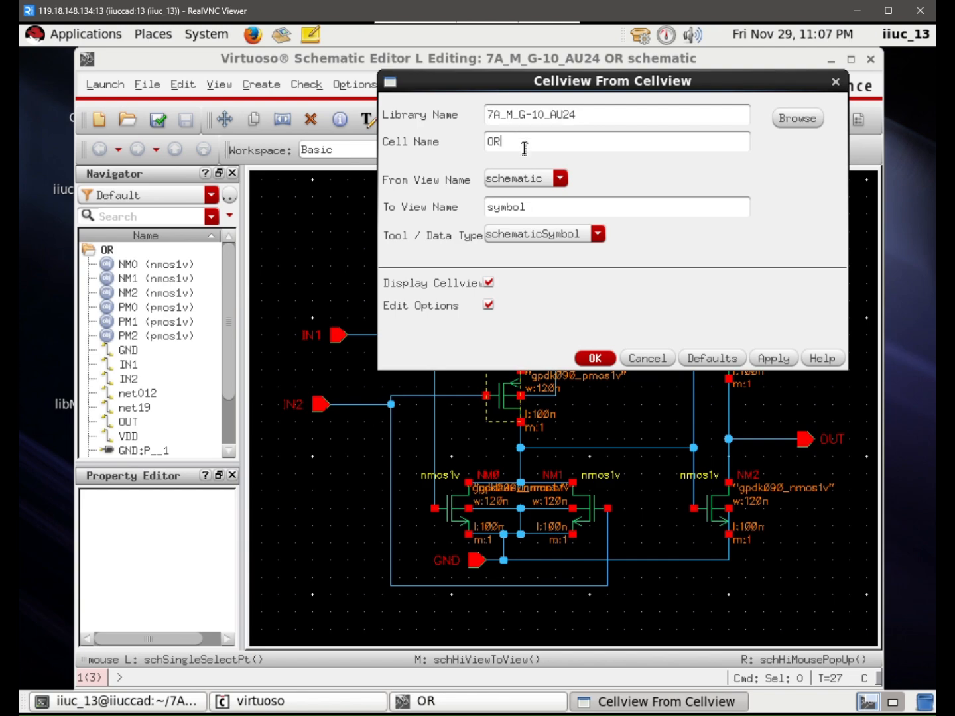
click(597, 362)
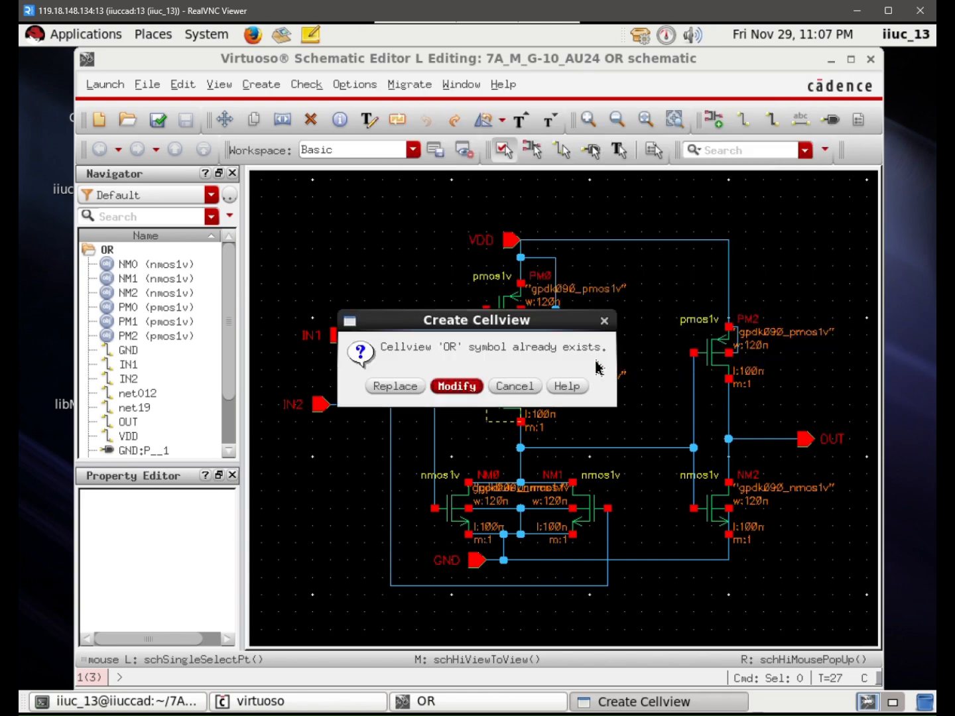
click(458, 386)
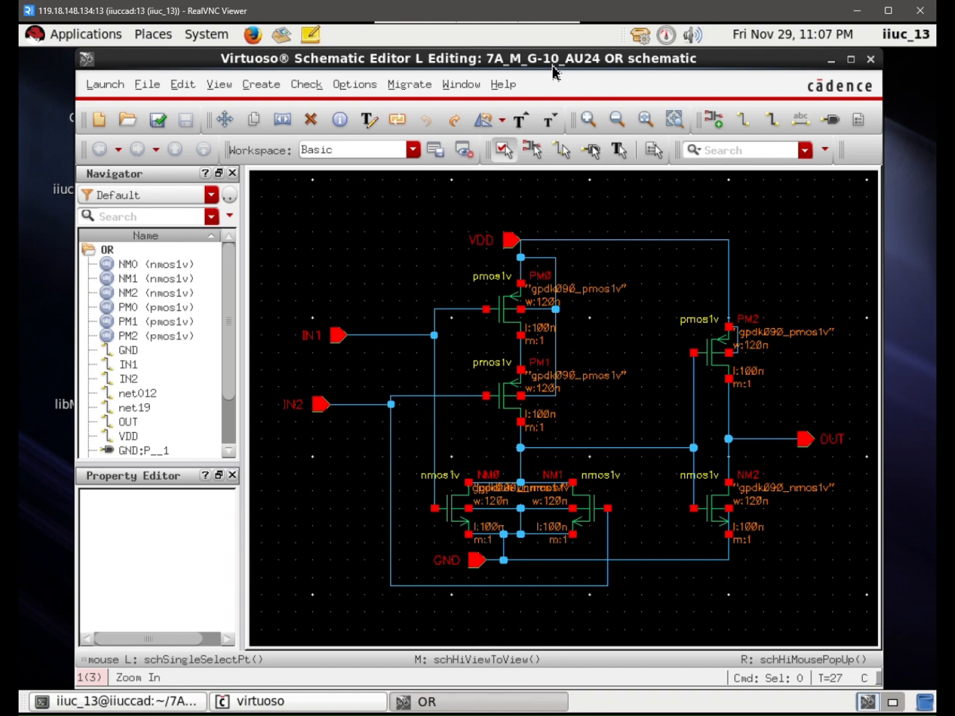
Retry creating the OR symbol from its schematic view, again choosing to modify the existing symbol
click(428, 703)
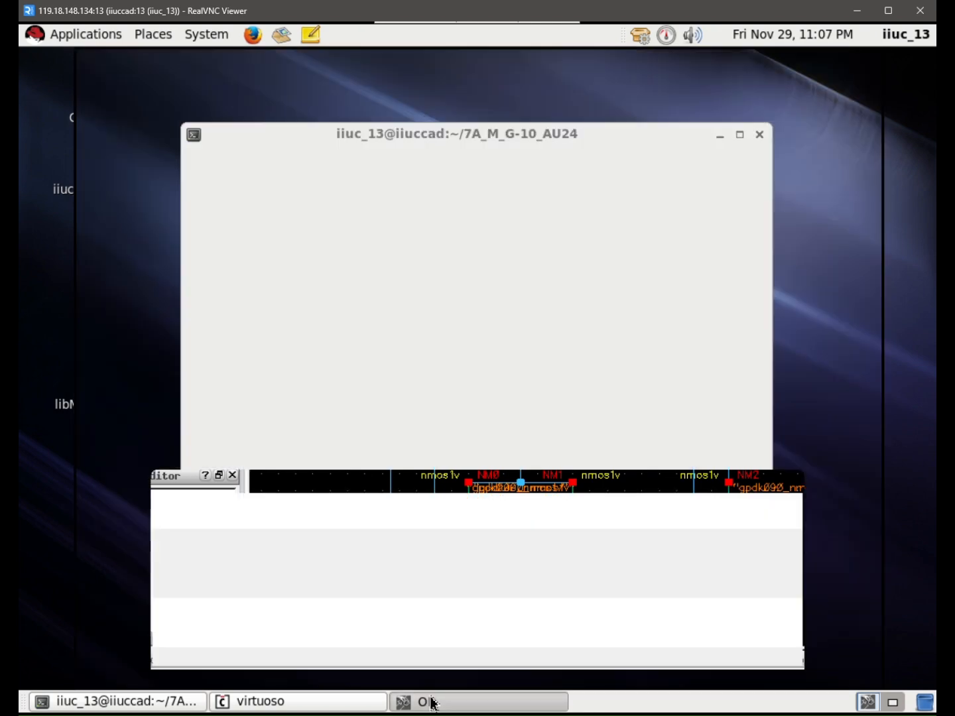
click(428, 703)
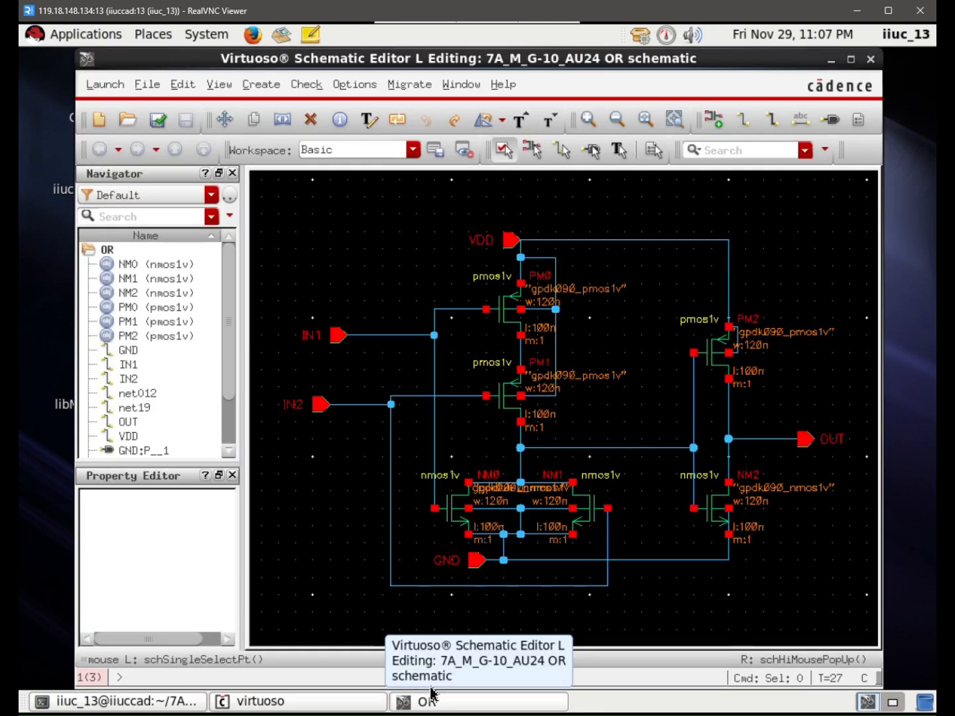
click(260, 84)
mouse_move(303, 290)
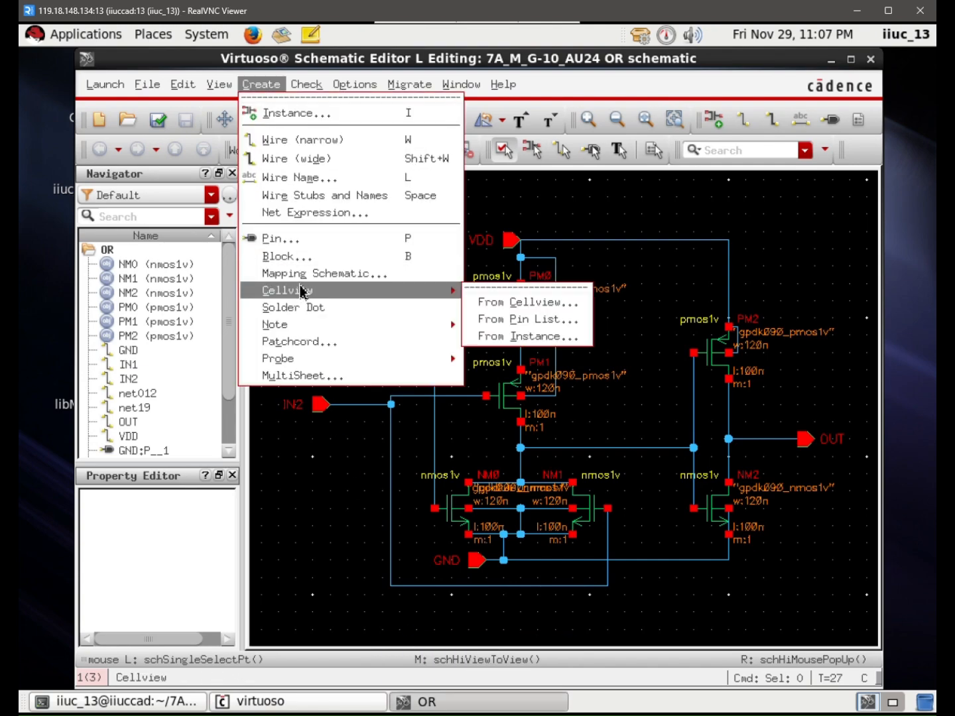
click(572, 304)
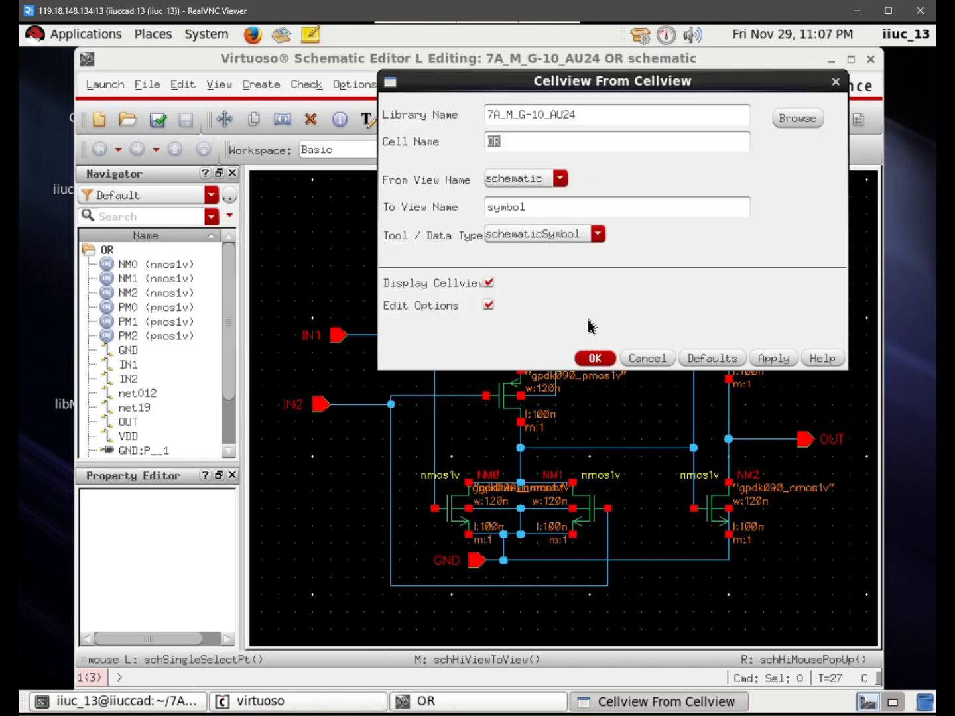
click(597, 358)
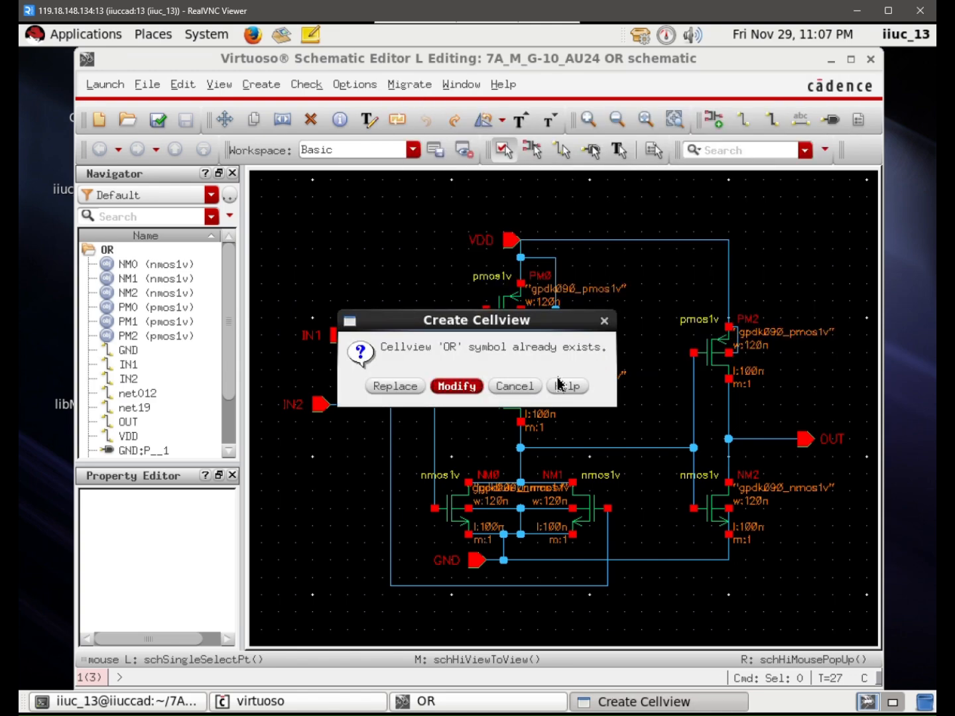
click(457, 386)
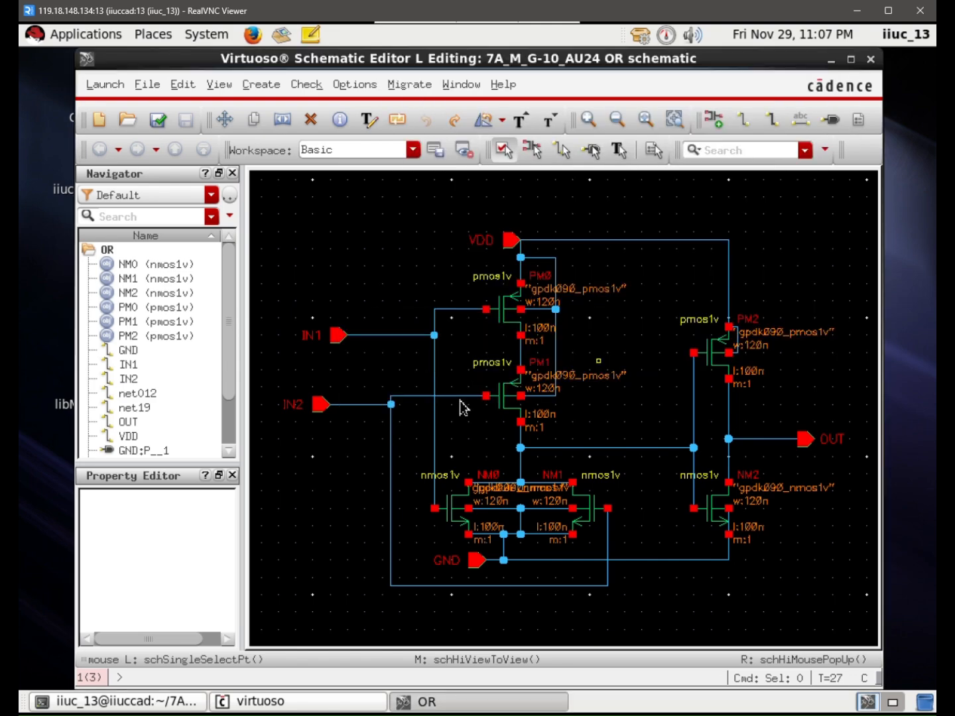
Create the OR symbol cellview from the schematic, replacing the existing symbol
click(162, 85)
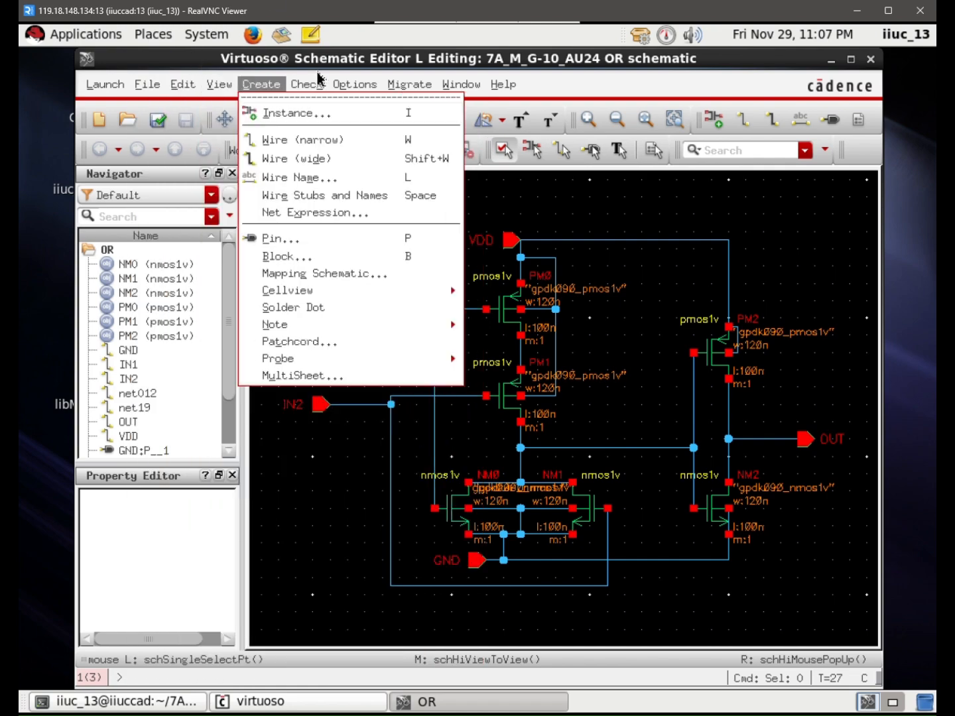
mouse_move(276, 297)
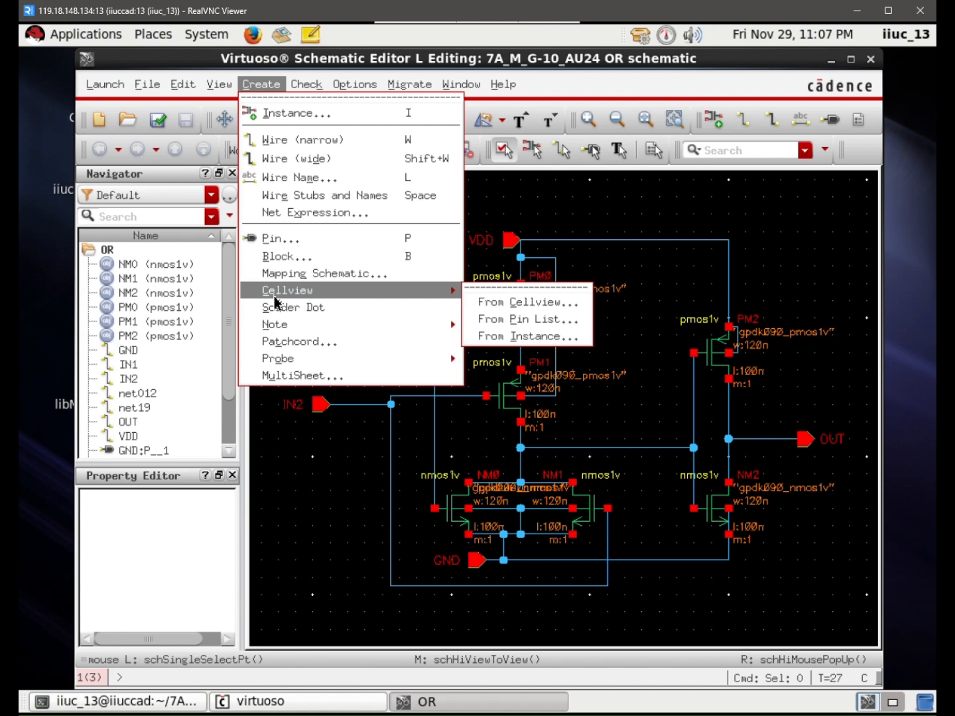
click(490, 302)
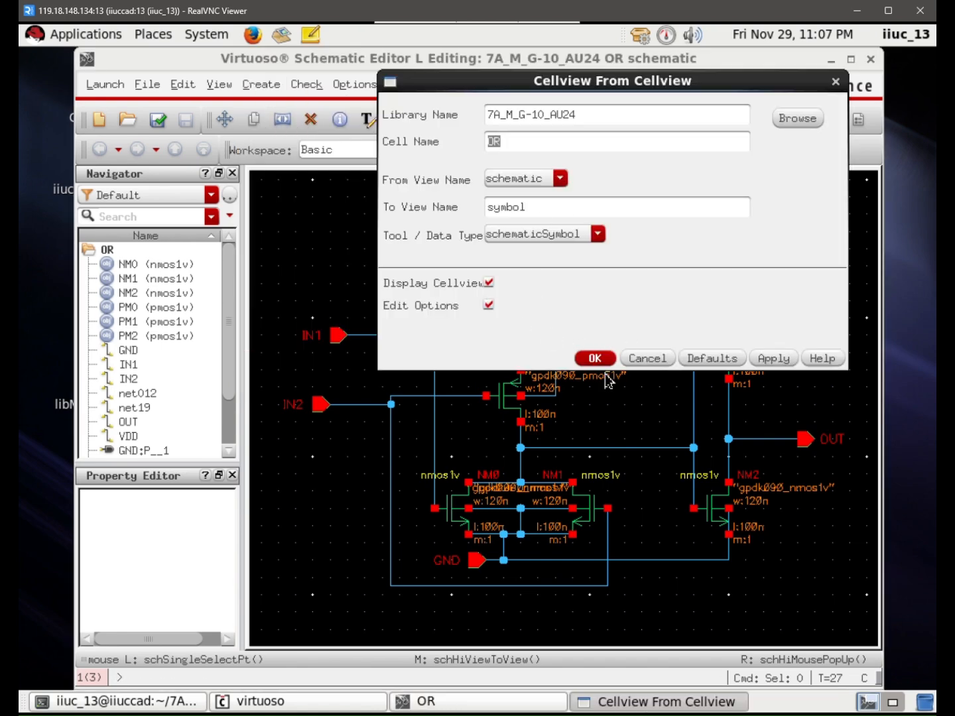
click(595, 359)
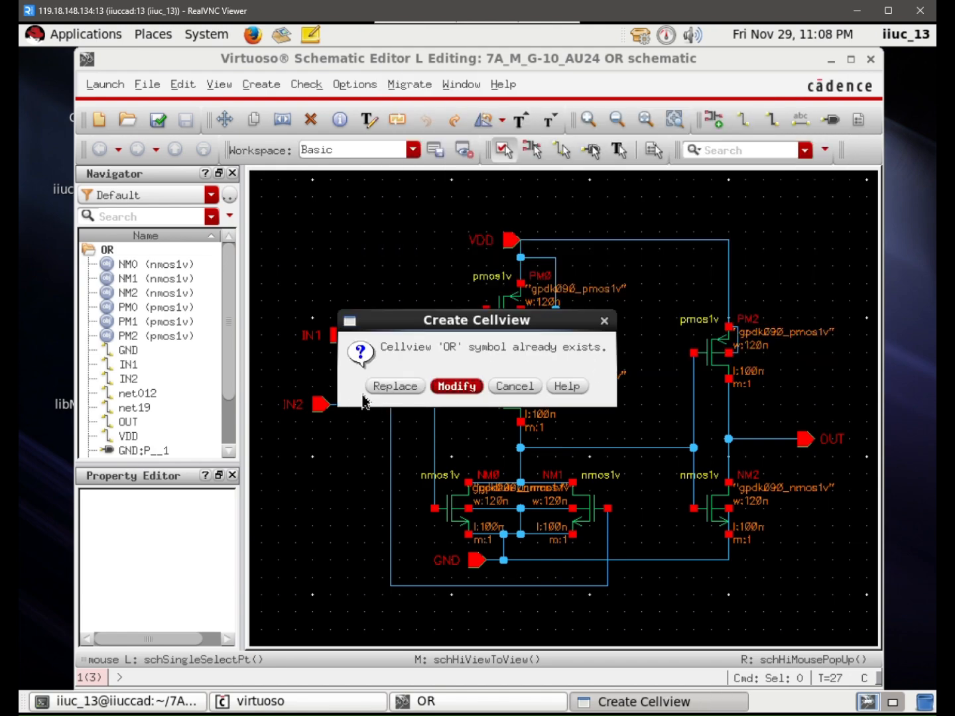
click(391, 387)
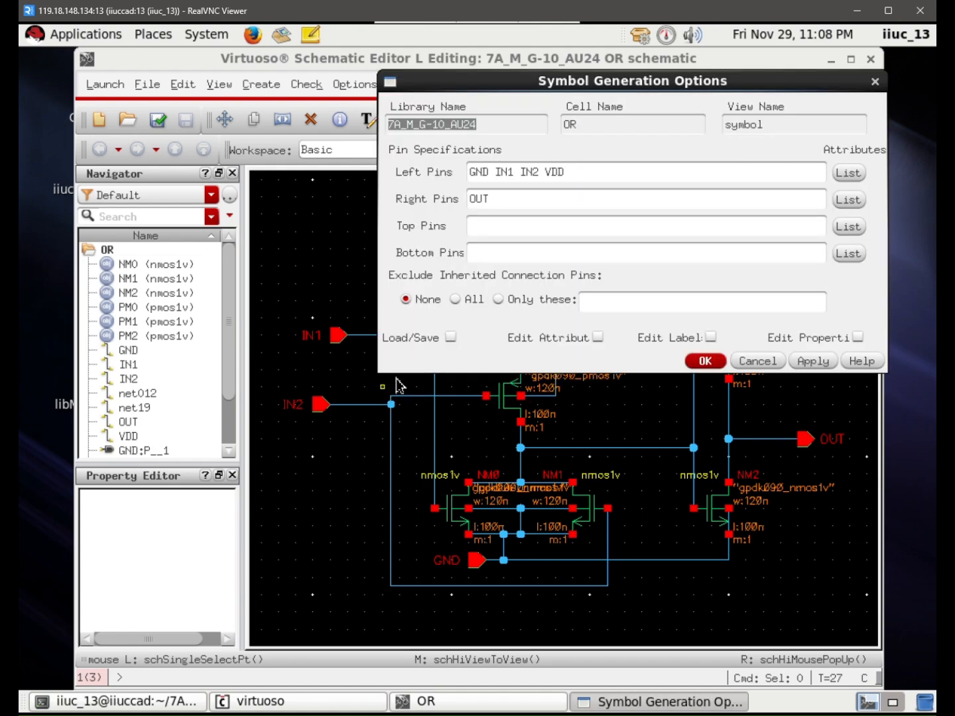
Assign the symbol pins: IN1 and IN2 as left pins, VDD as top pin and GND as bottom pin
double_click(488, 174)
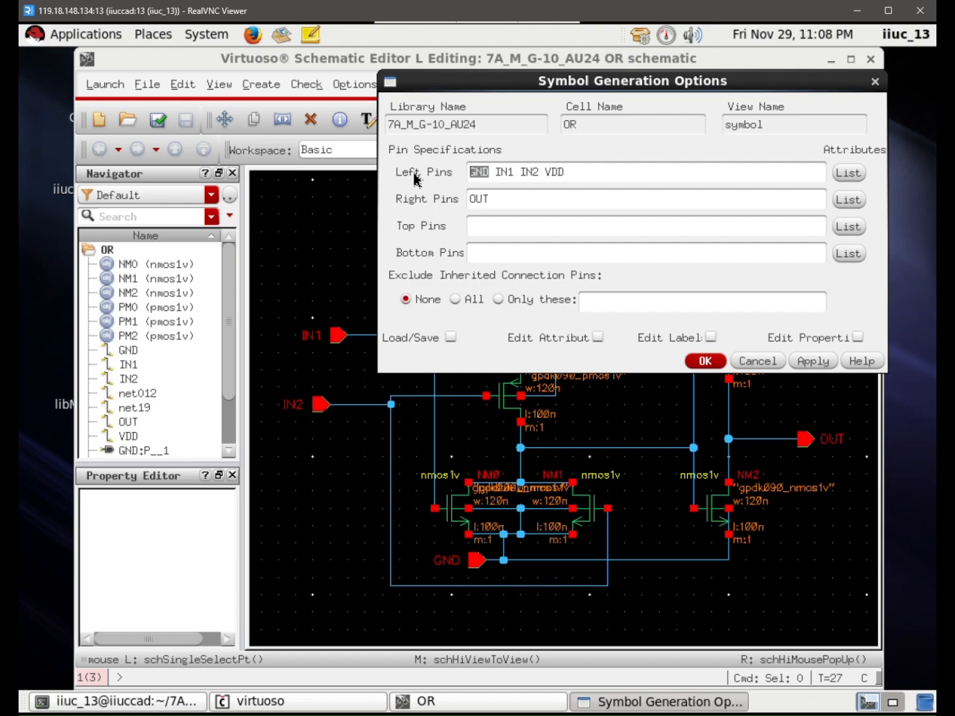
key(Delete)
key(Delete)
key(shift+End)
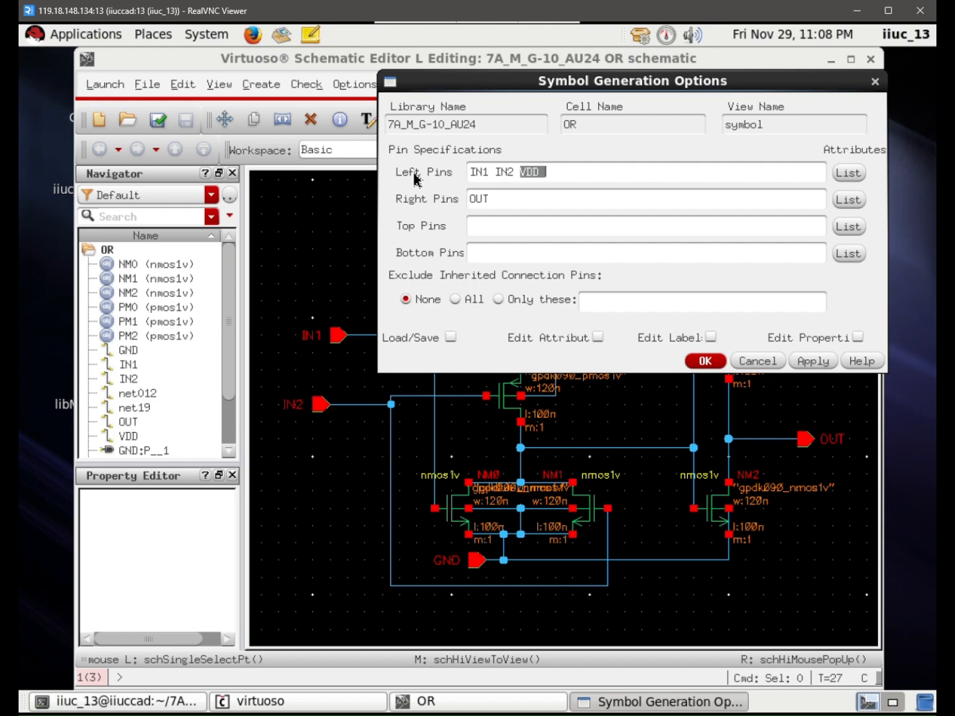
key(Delete)
key(Tab)
key(Tab)
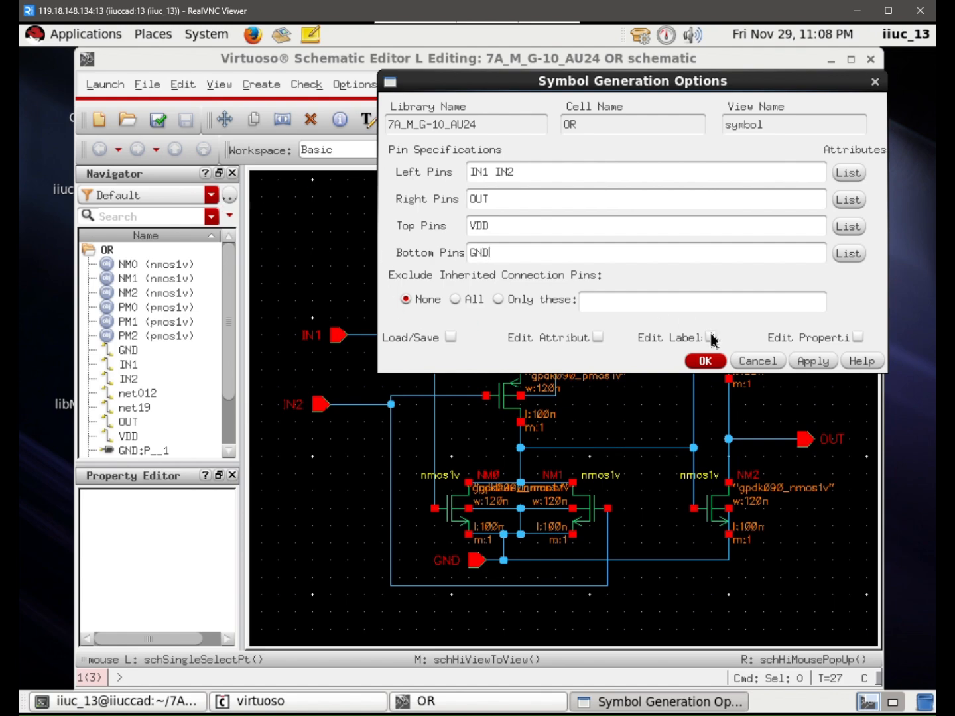
Generate the OR symbol with the assigned pins and accept overwriting the base cell CDF
click(706, 362)
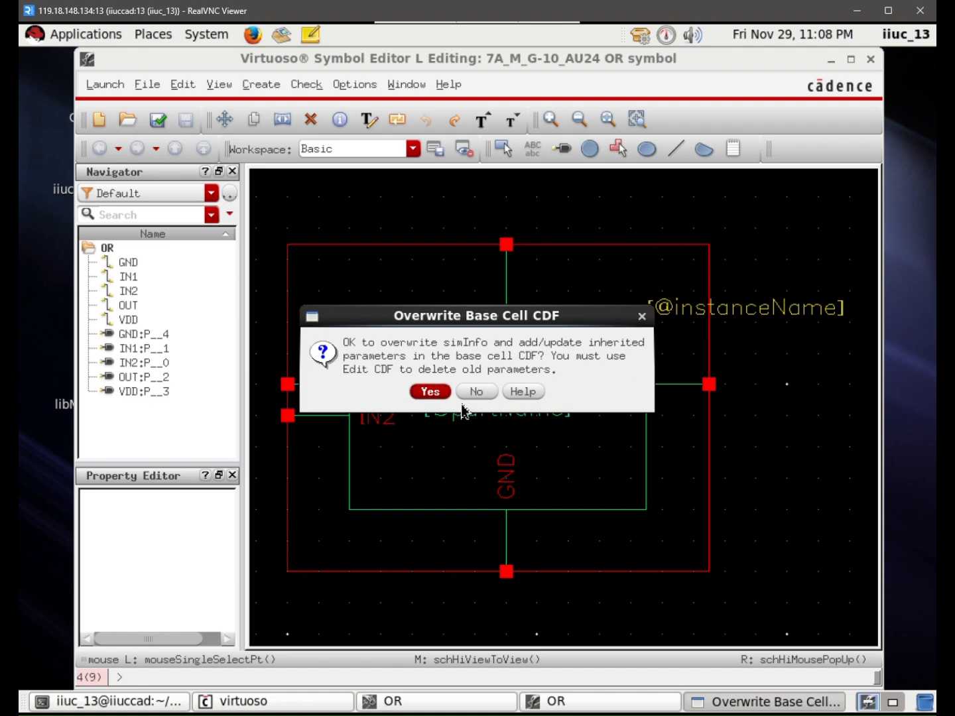
click(431, 392)
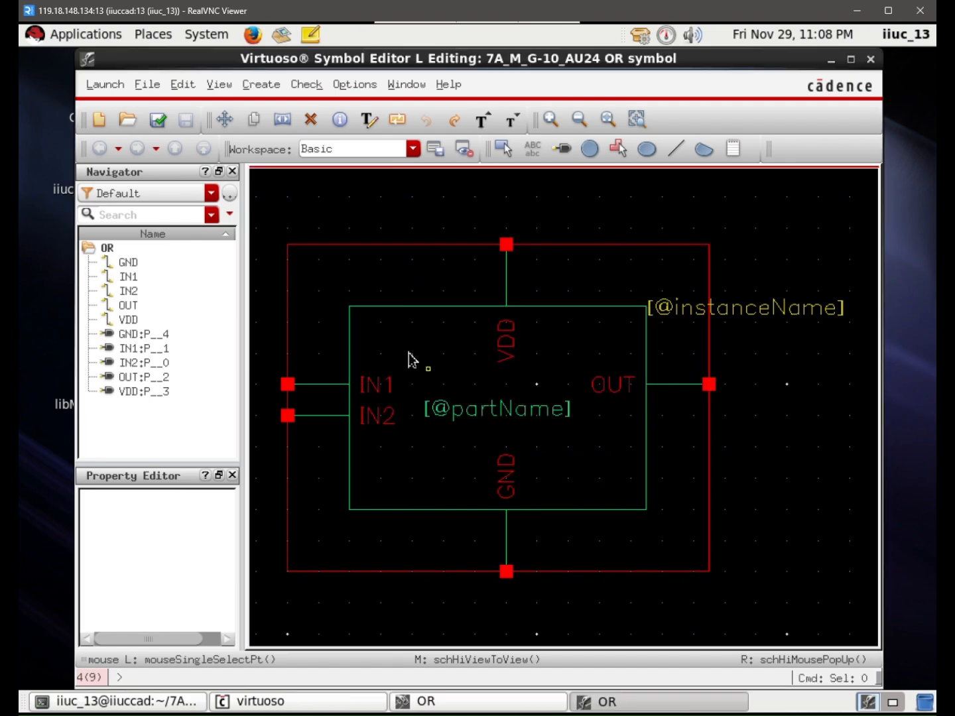
click(401, 247)
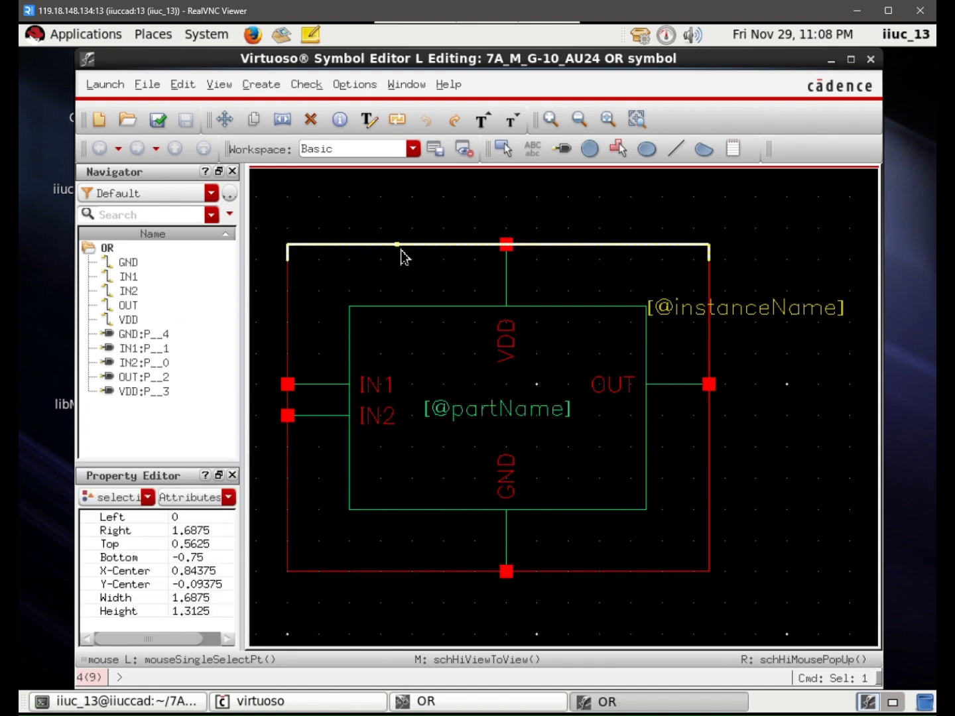
key(Delete)
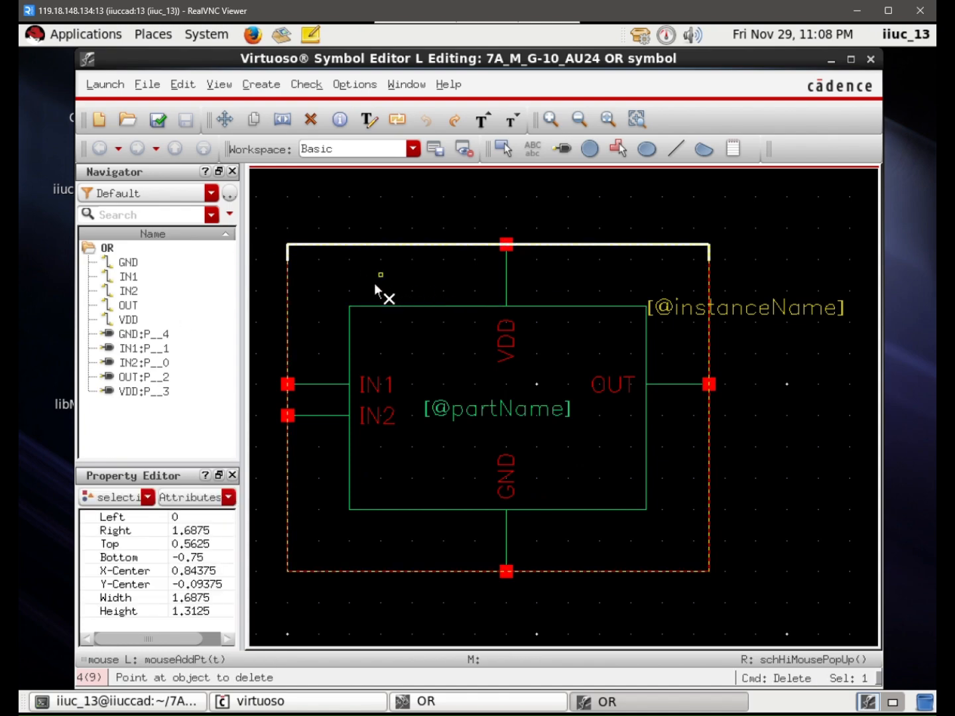
click(384, 278)
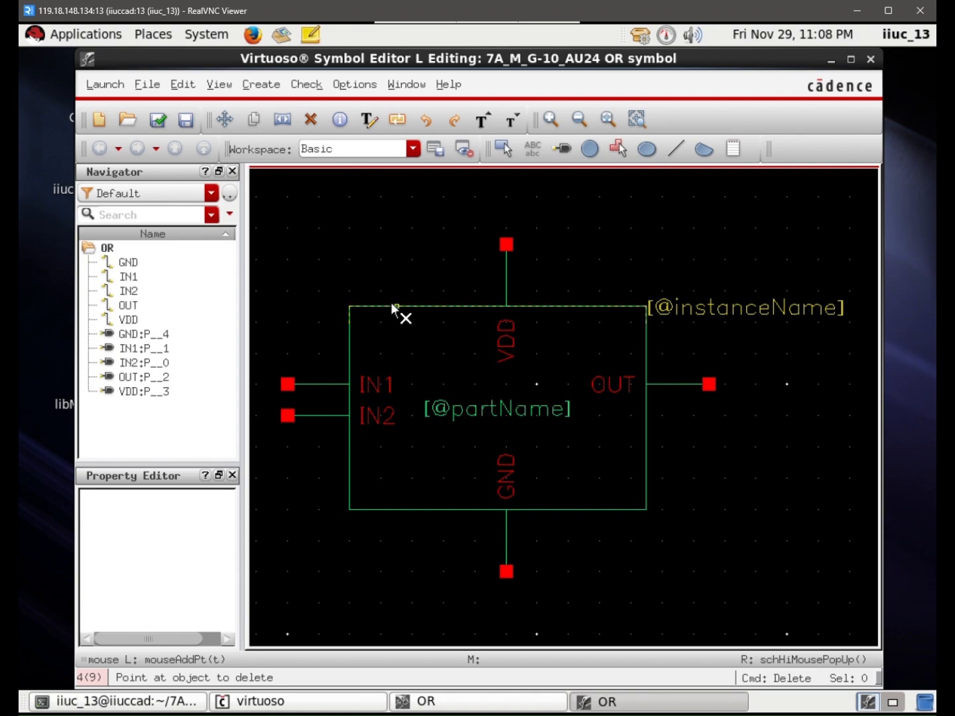
click(391, 305)
click(488, 412)
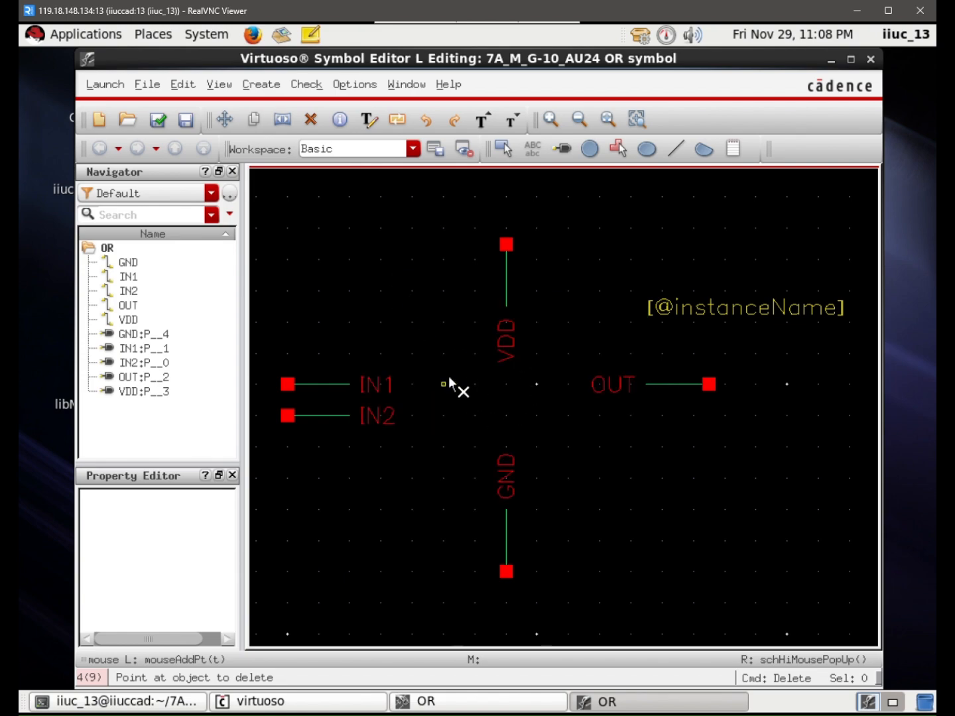
key(Escape)
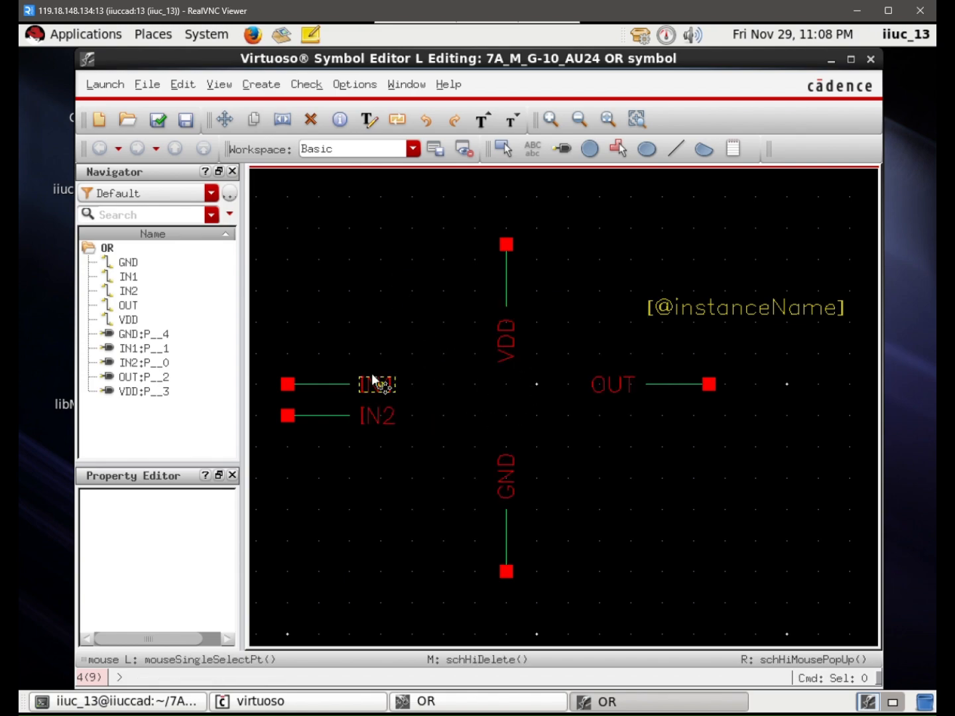
Move the IN1, IN2, GND, VDD and OUT labels outward so each sits beside its own pin line
drag(373, 379, 328, 369)
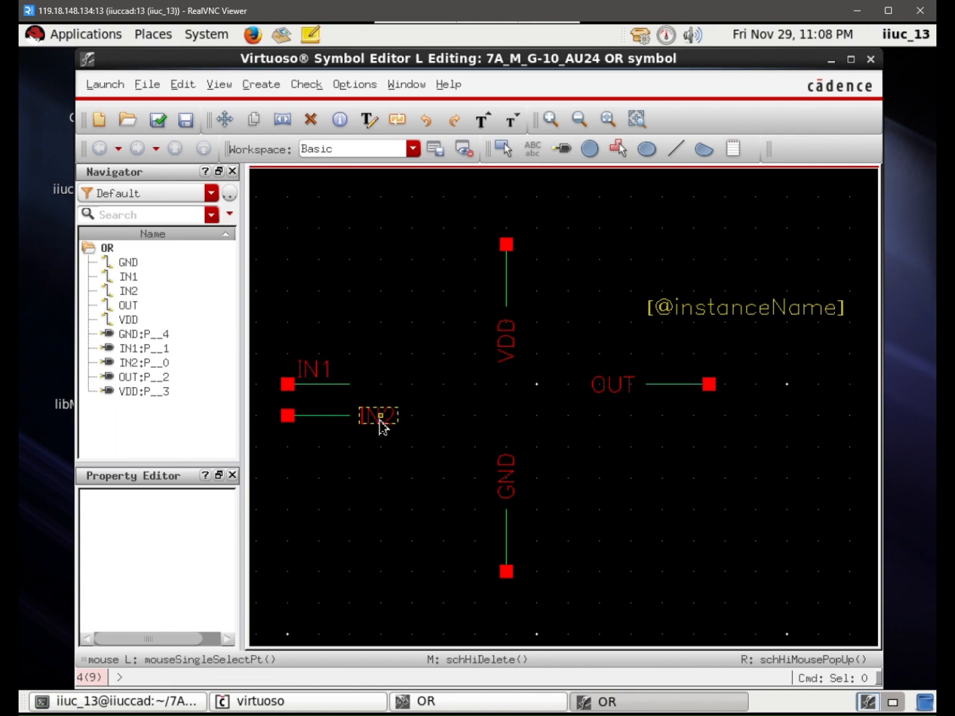
drag(380, 423, 325, 410)
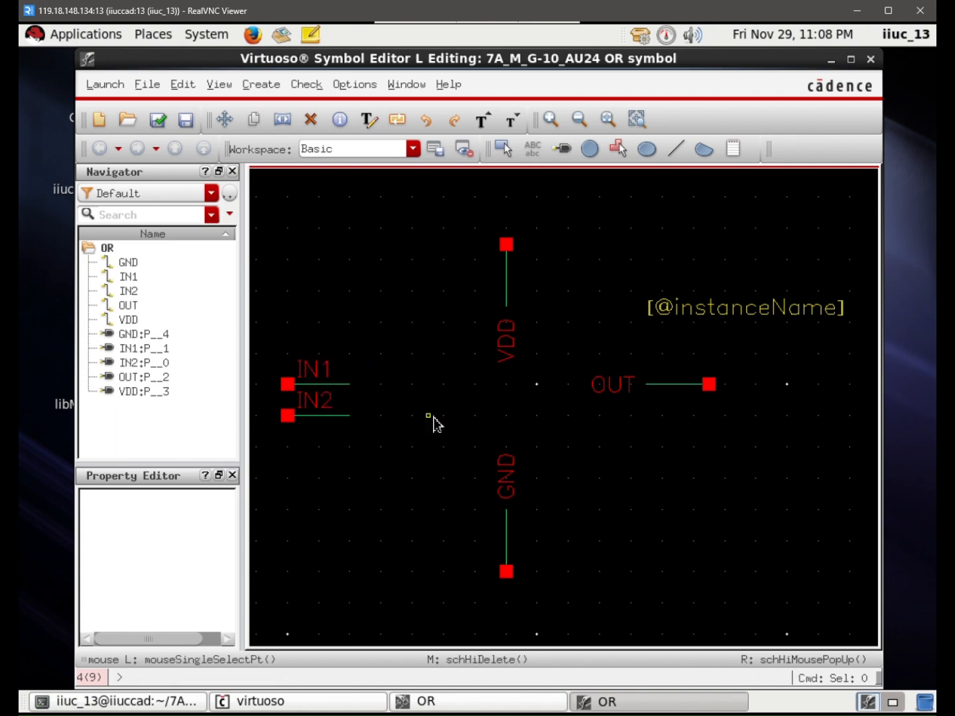
drag(511, 486, 527, 548)
drag(514, 365, 529, 300)
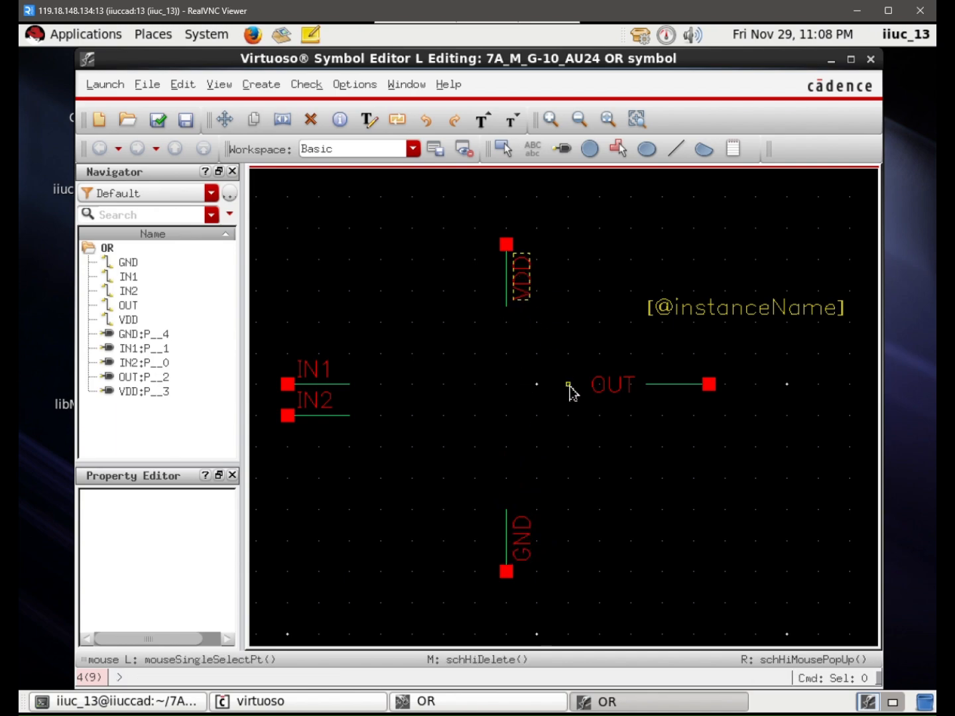
drag(614, 384, 674, 372)
click(702, 321)
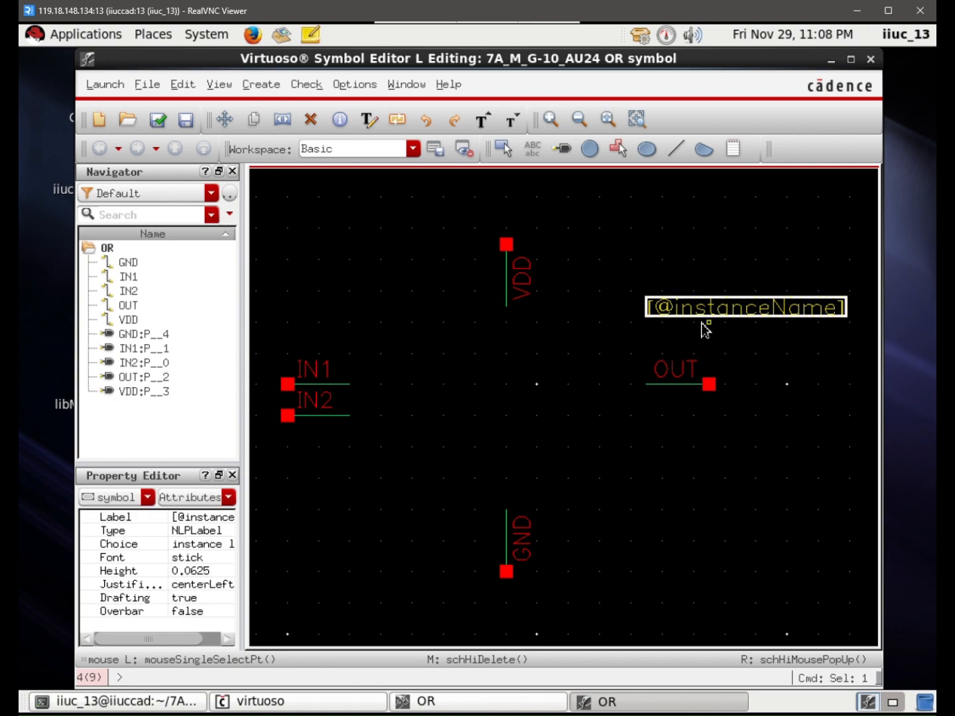
double_click(703, 332)
text(O)
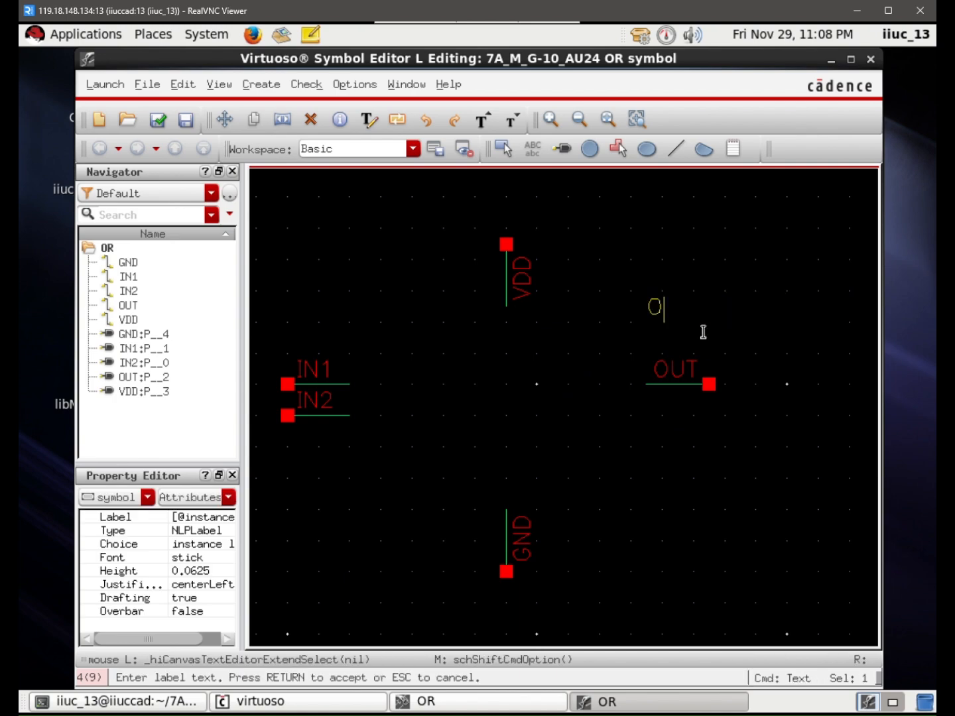
text(R)
key(Return)
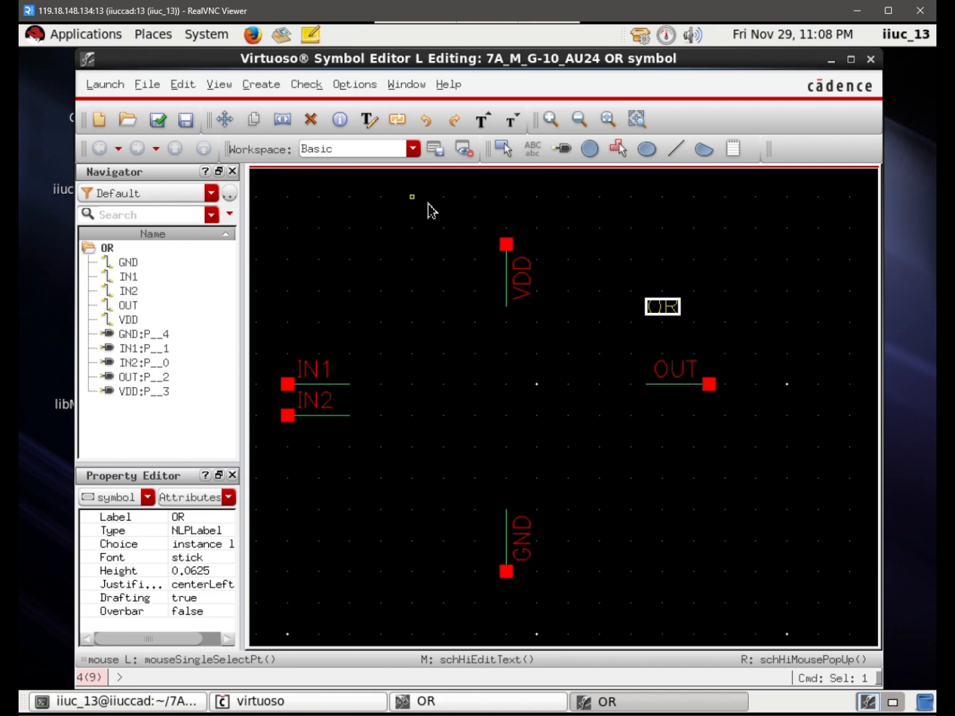
Draw the gate's concave back edge as an arc bulging toward OUT and touching the inner ends of the IN1 and IN2 lines
click(704, 149)
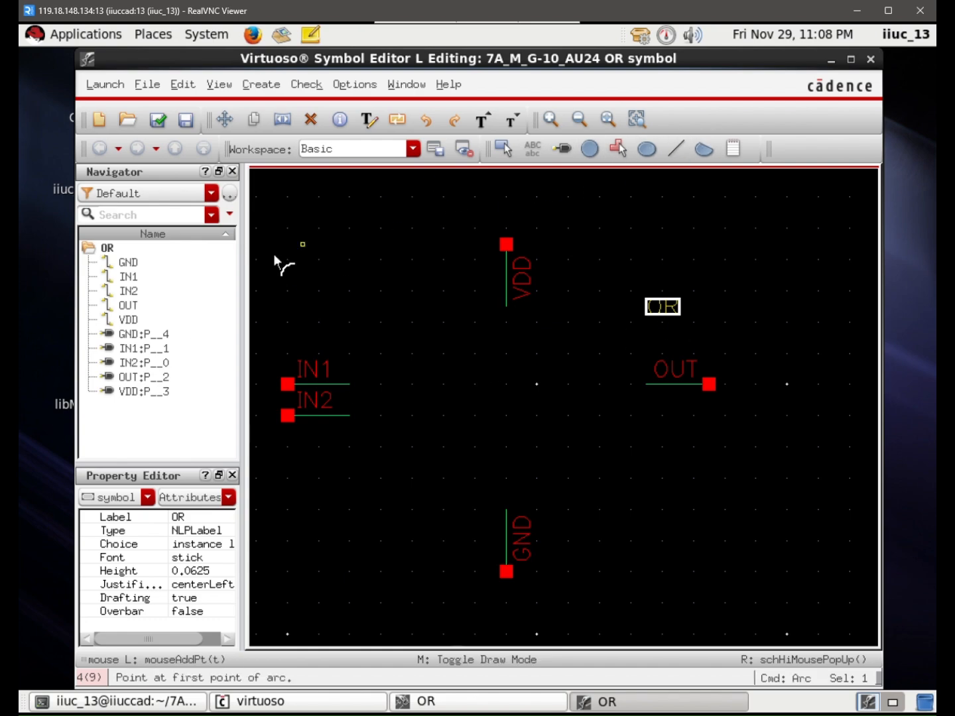
click(329, 321)
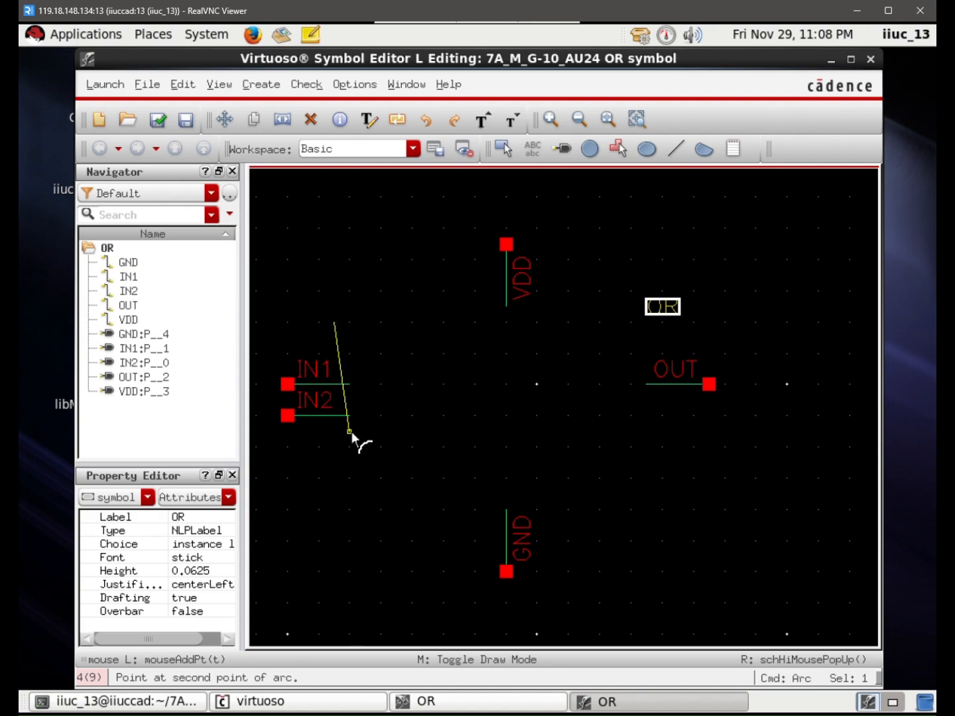
click(334, 479)
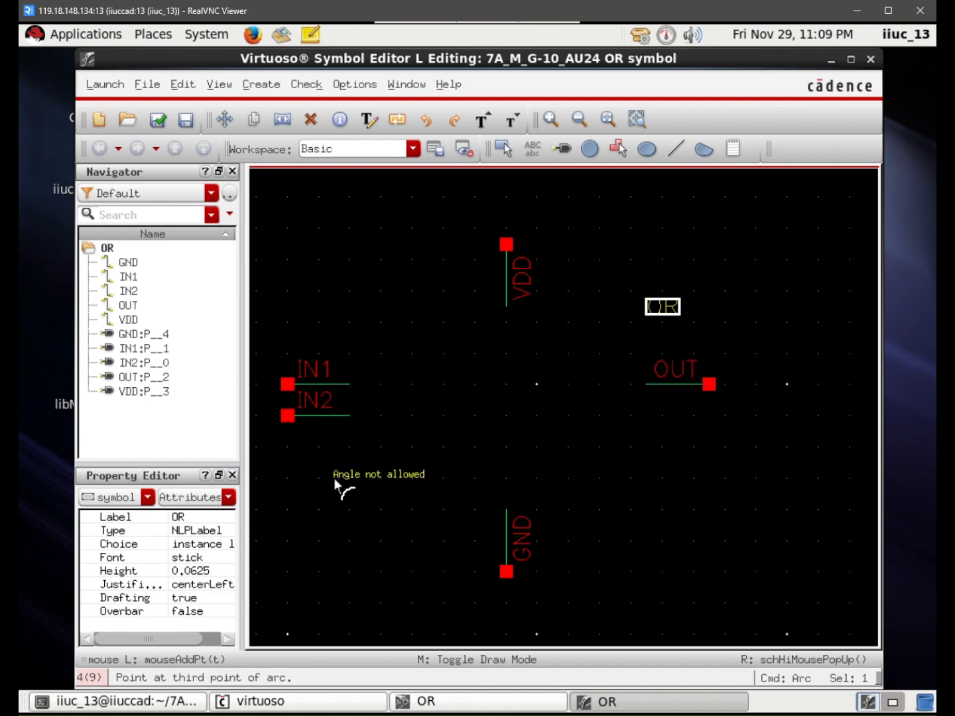
click(350, 400)
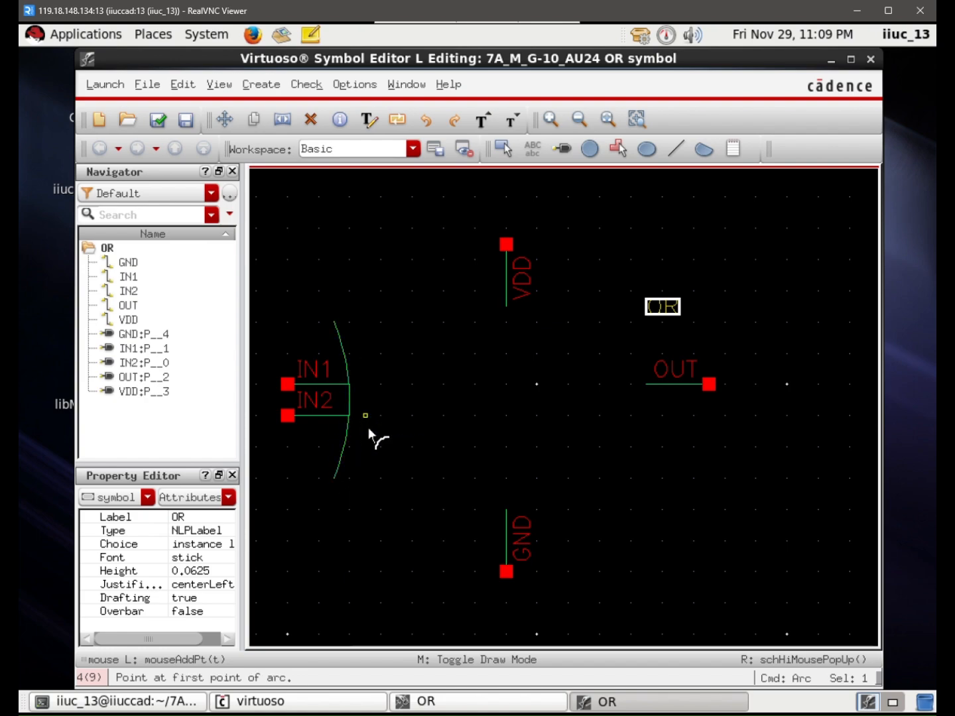
Draw the lower and upper arcs from the ends of the back edge to a common tip, closing the OR gate body
click(335, 478)
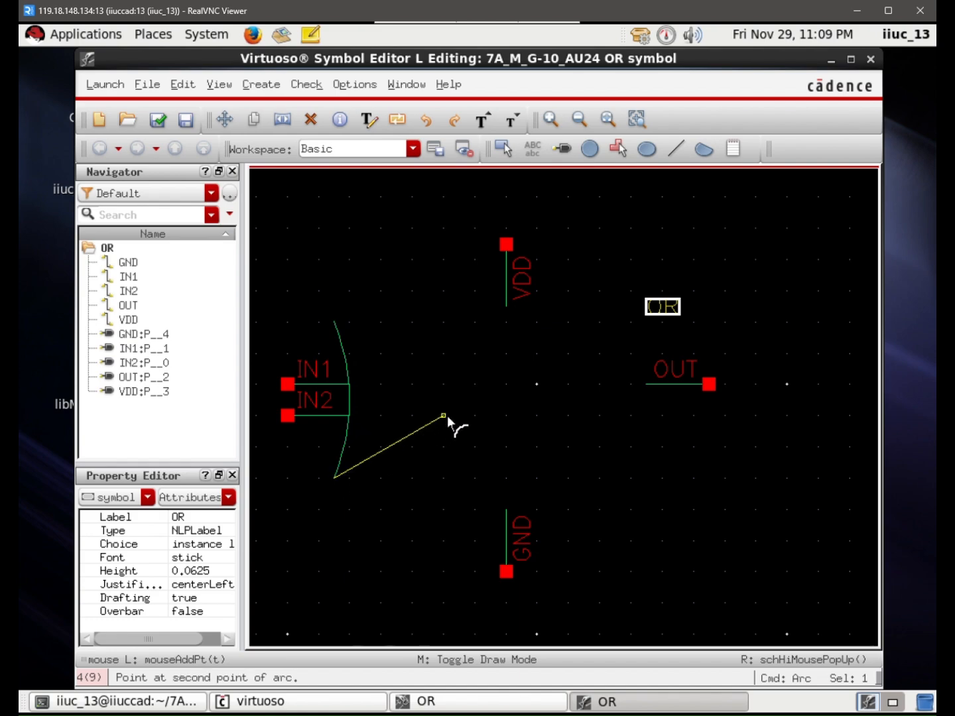
click(474, 401)
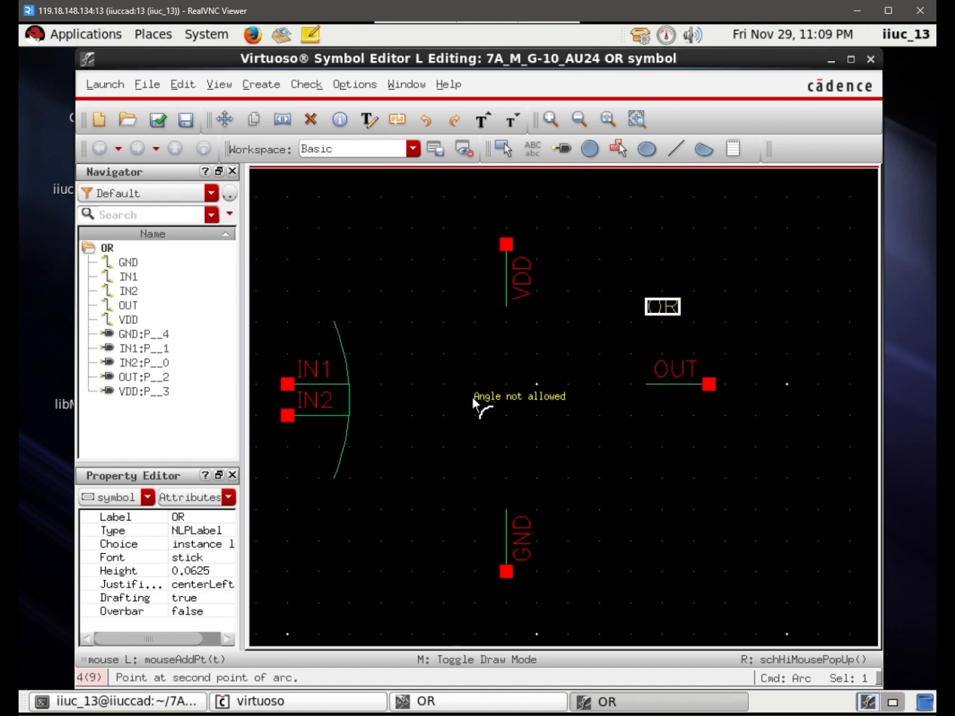
click(459, 416)
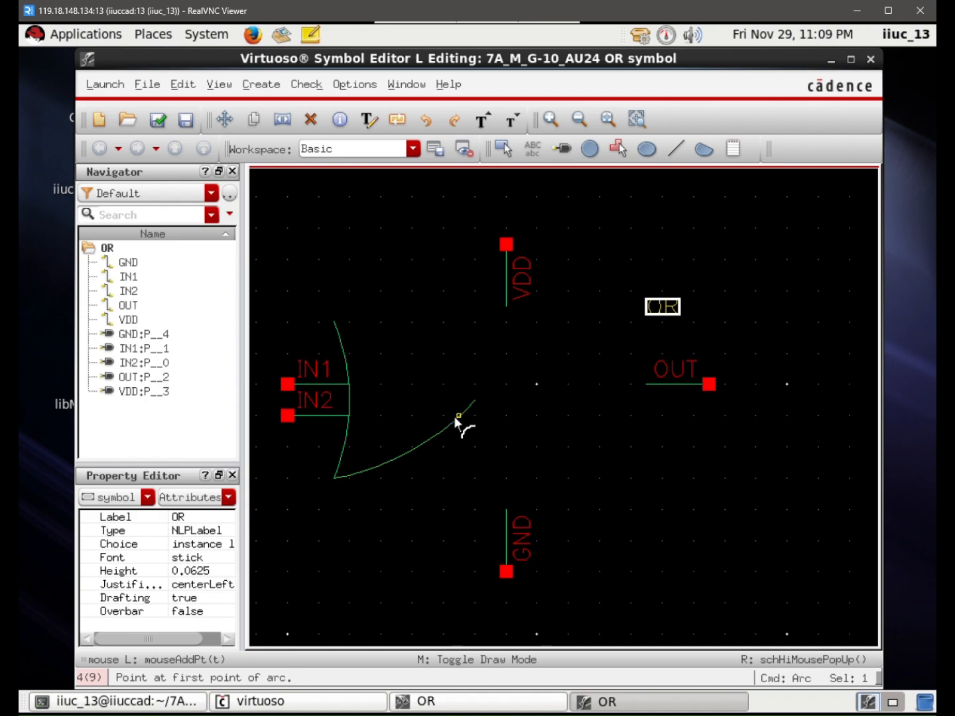
click(334, 323)
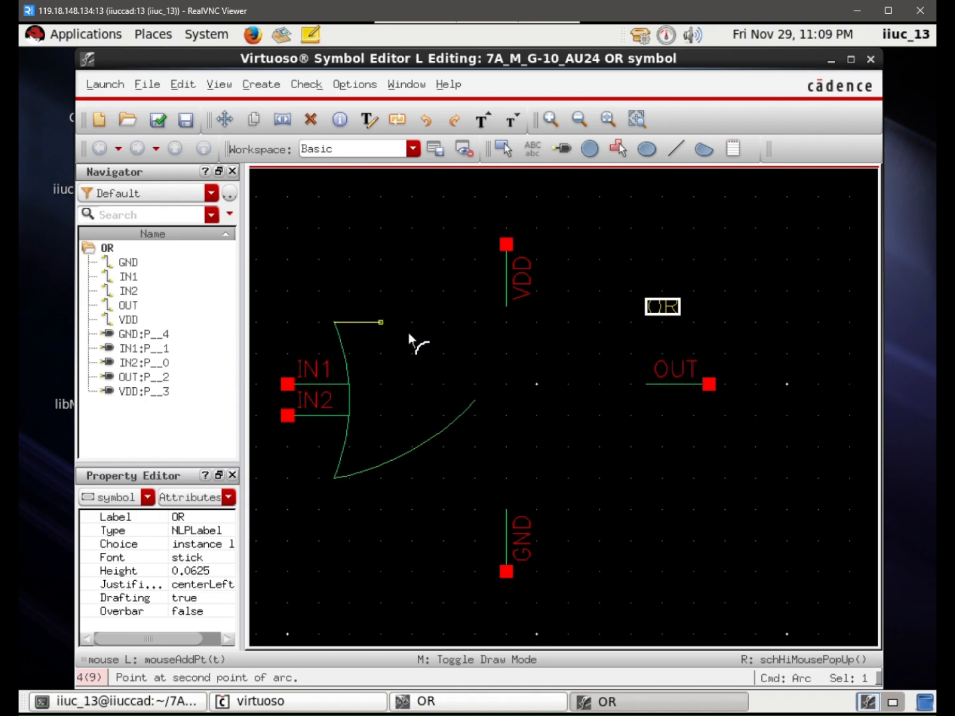
click(475, 400)
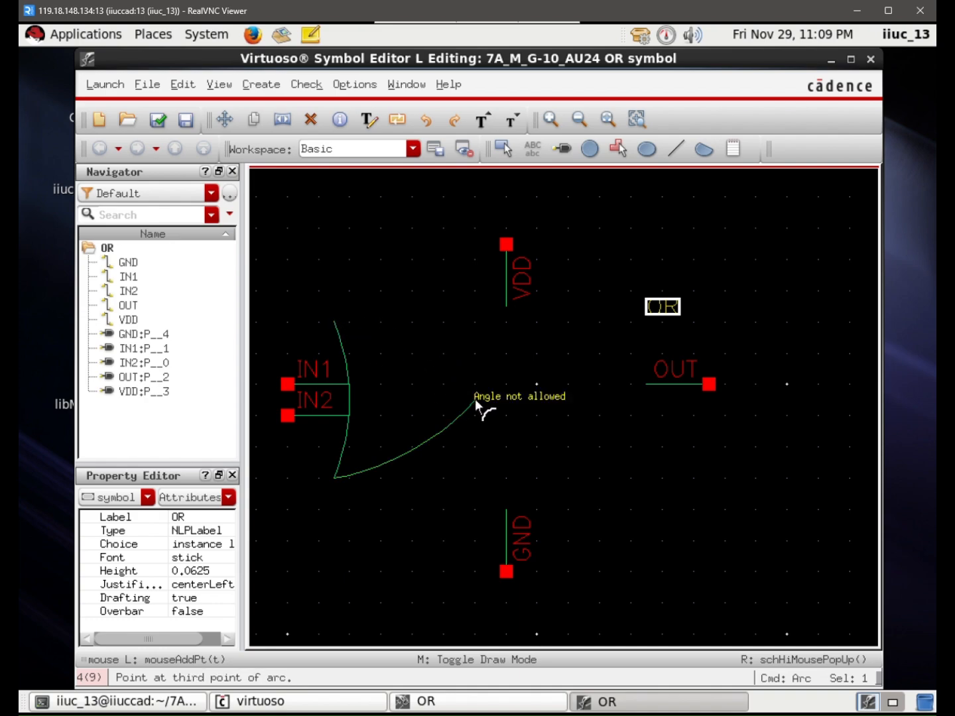
click(457, 384)
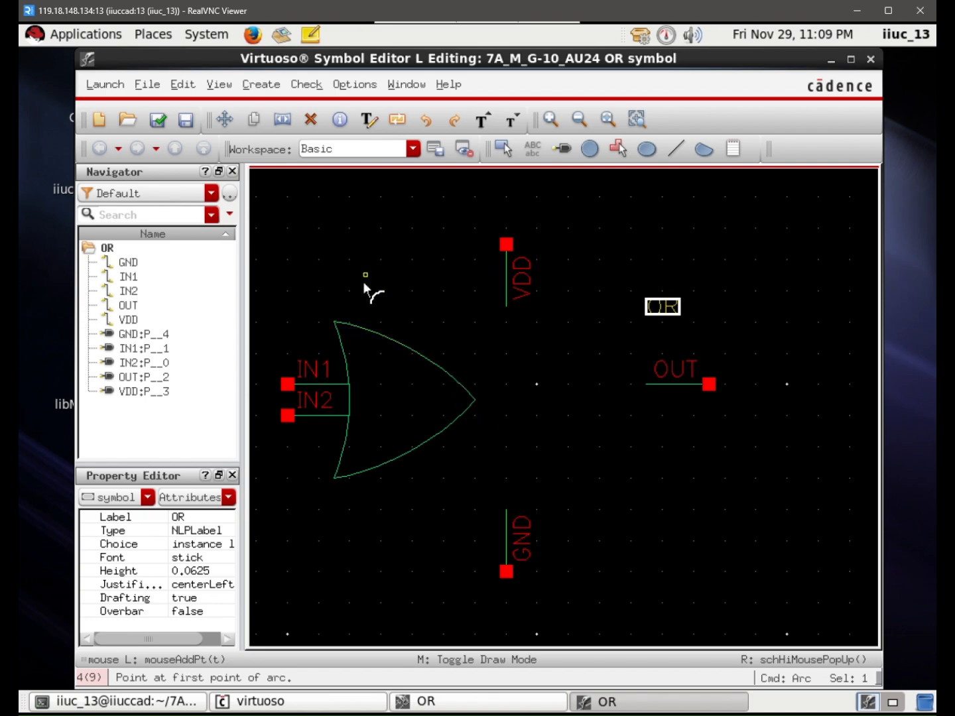
key(Escape)
Move the VDD pin with its line and label onto the gate's upper arc, and the GND pin onto the lower arc
drag(488, 228, 577, 320)
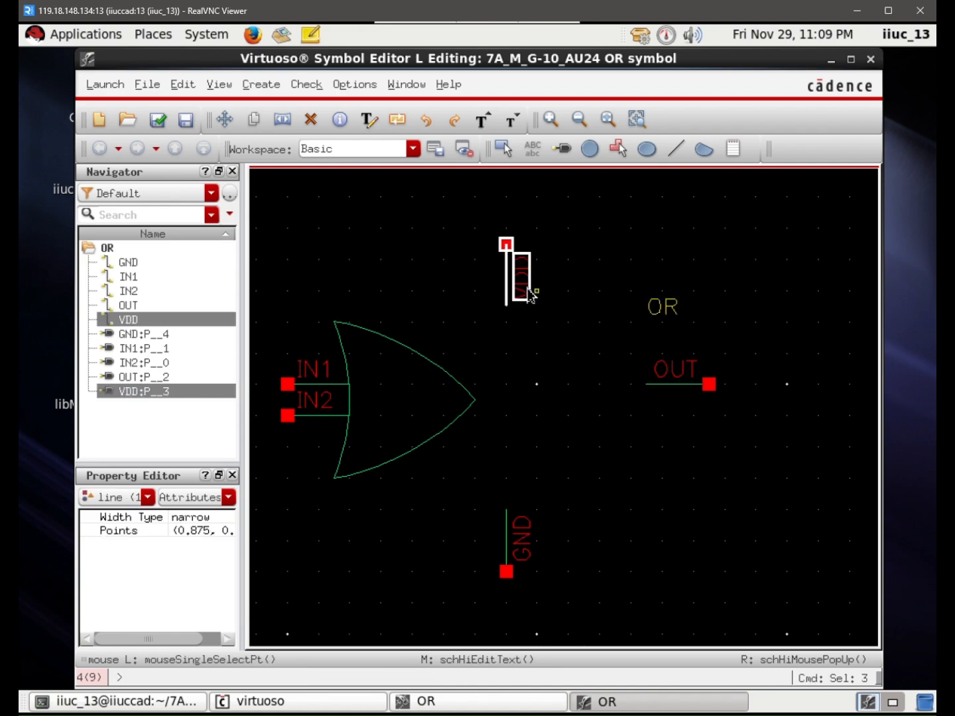
drag(518, 277, 425, 318)
click(424, 321)
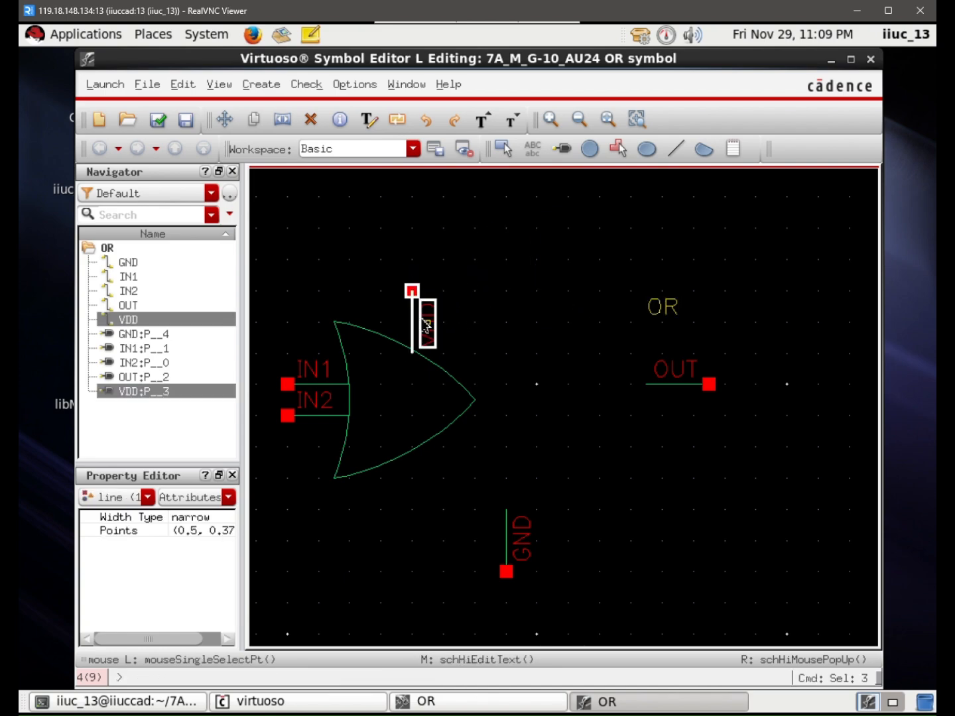
click(551, 379)
click(508, 533)
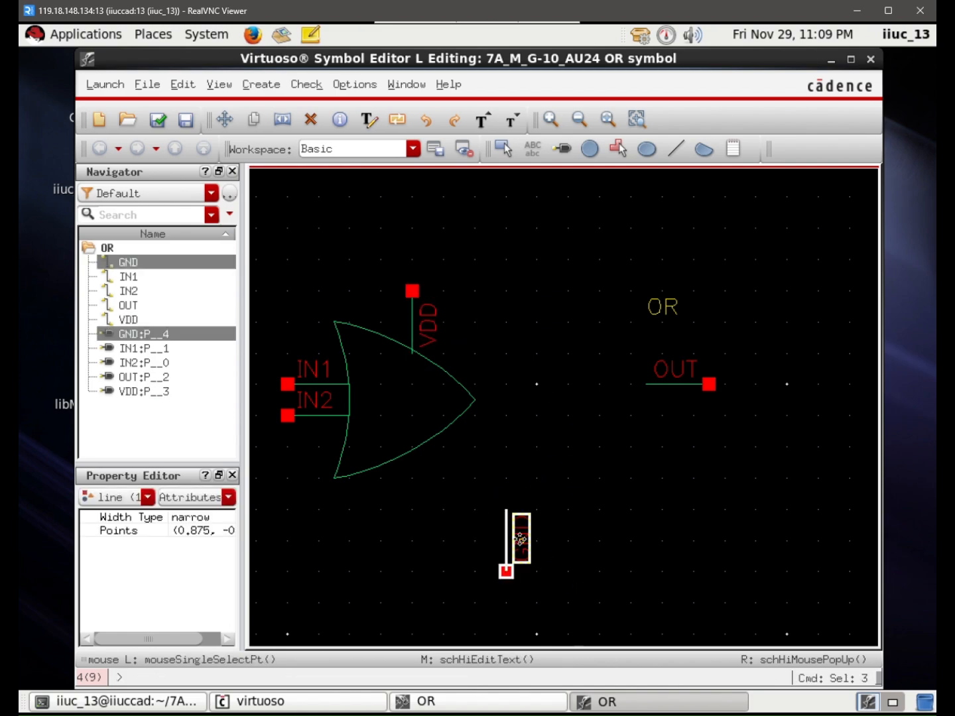
drag(520, 538, 426, 475)
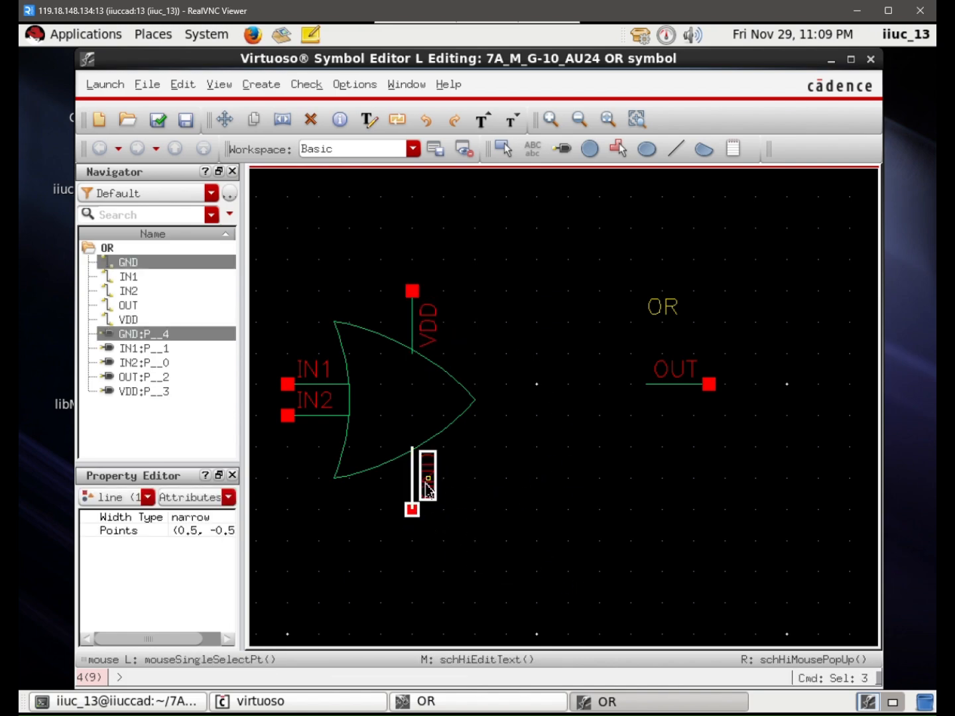
Move the OUT pin together with its line and label so the line starts at the gate's tip
click(623, 346)
drag(613, 322, 738, 415)
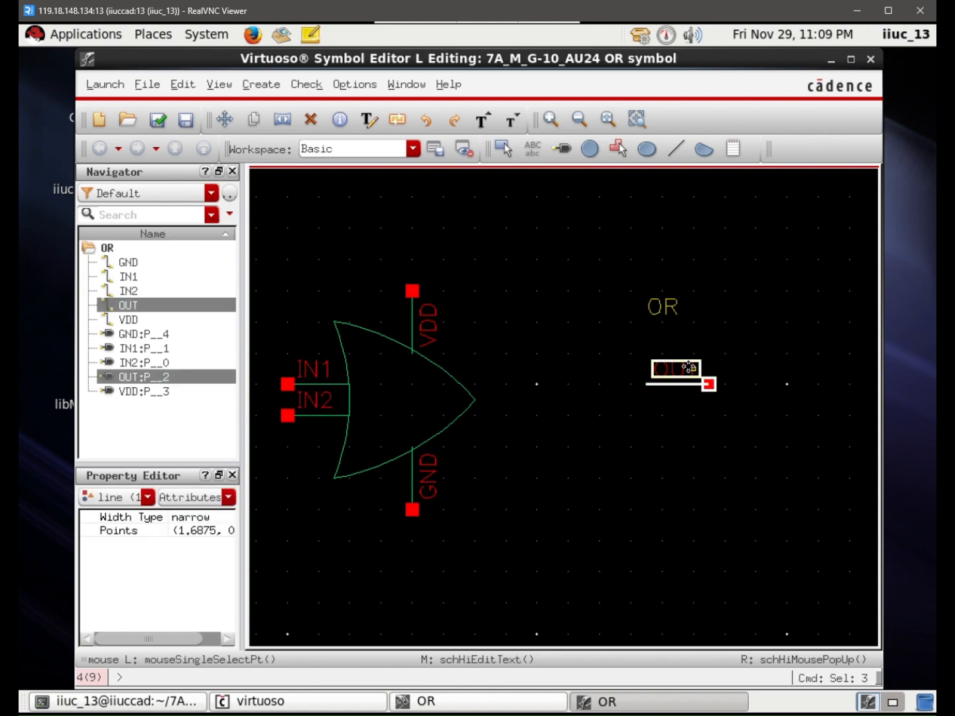
drag(691, 370, 564, 386)
click(523, 392)
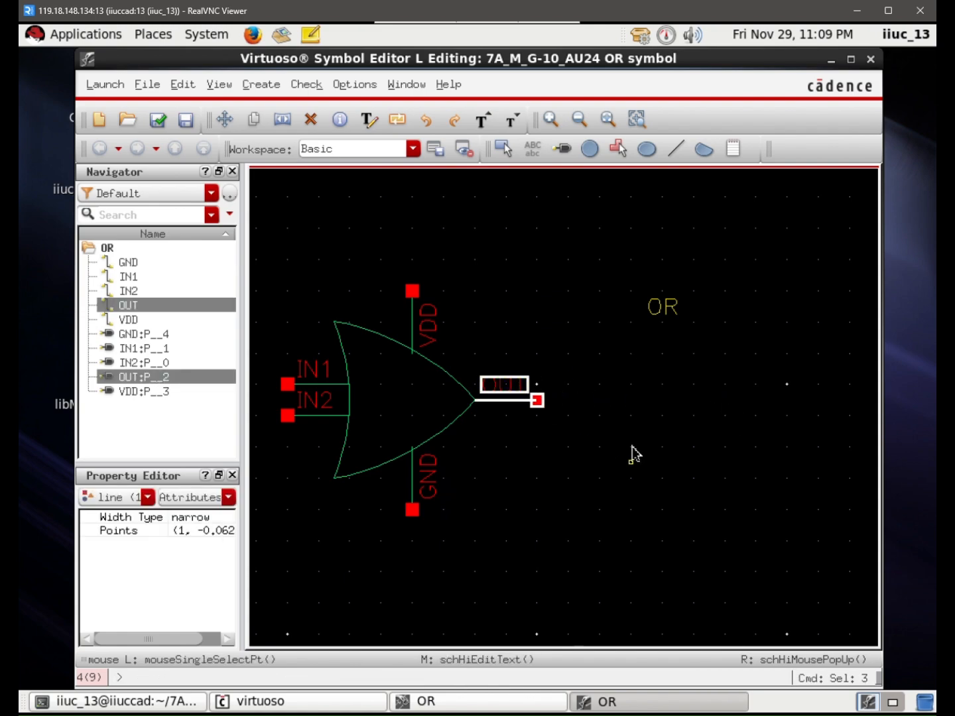
click(631, 454)
Move the OR label to the middle of the gate body, and check and save the symbol
drag(648, 267, 463, 356)
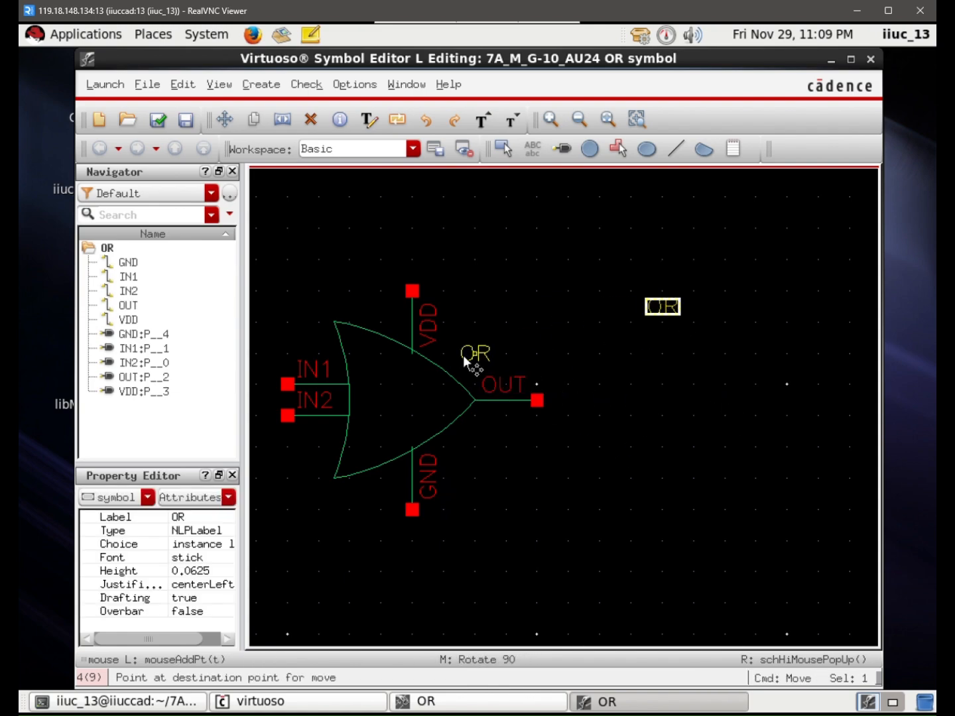
click(399, 394)
click(150, 113)
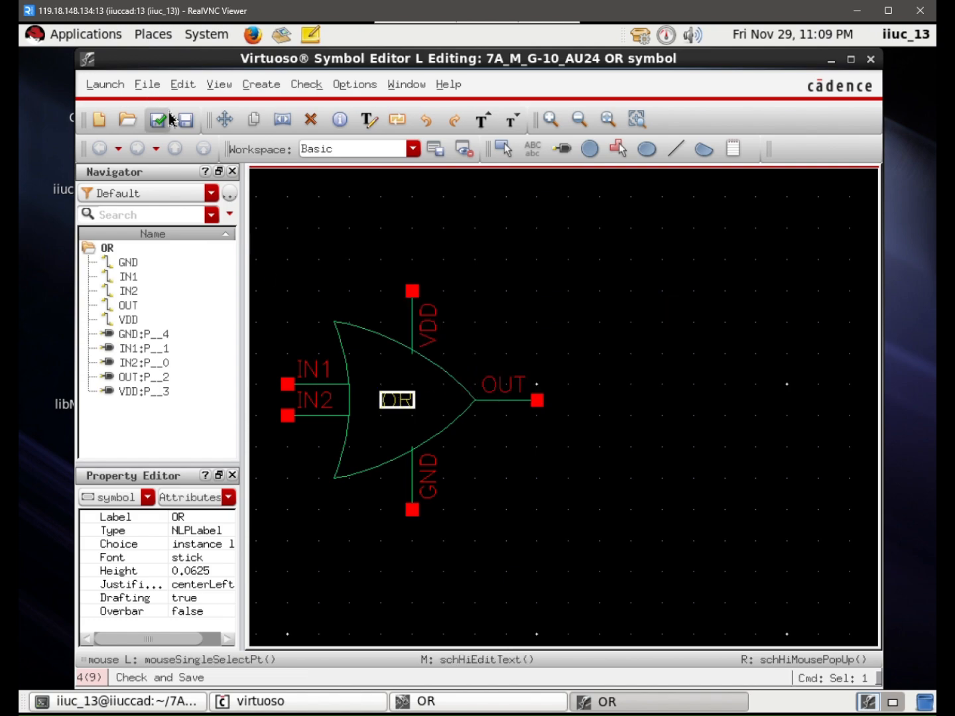
click(146, 85)
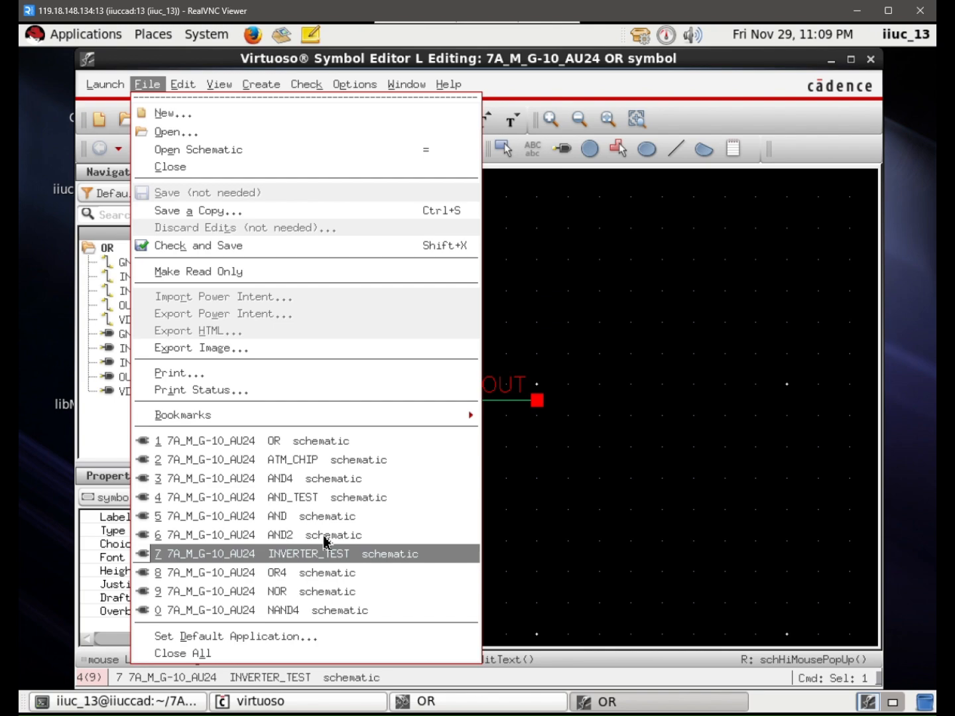
click(577, 438)
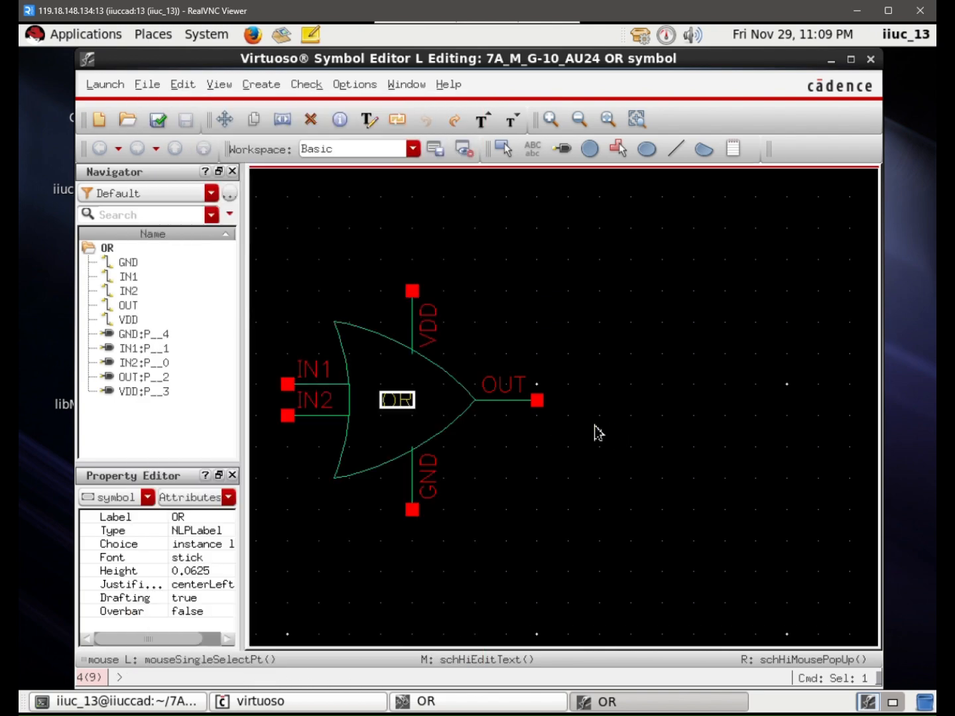
click(491, 504)
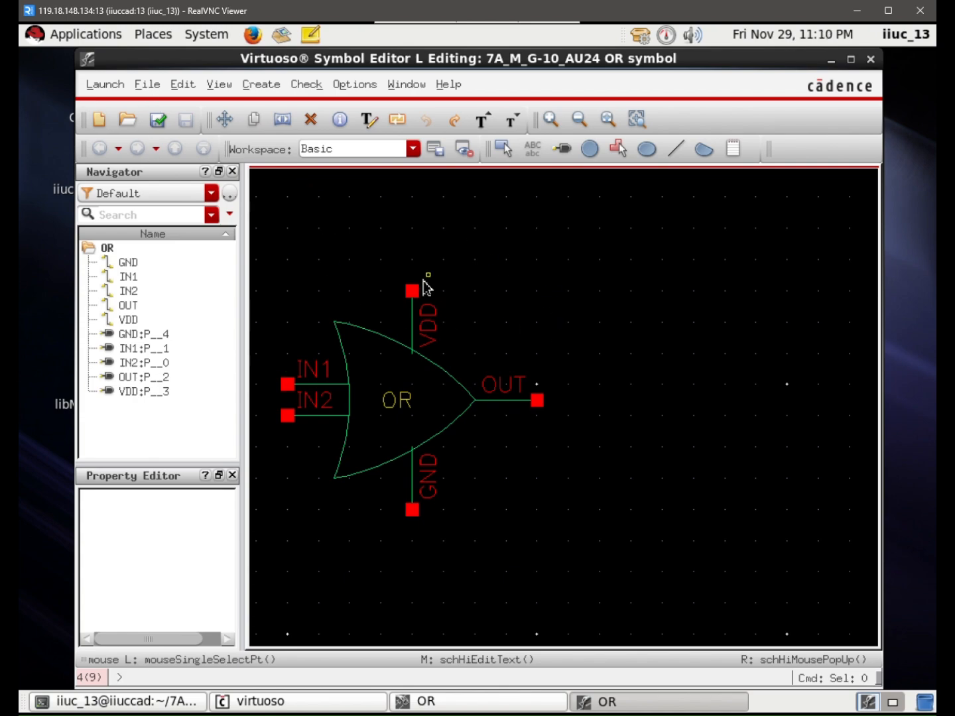
Open the AND4 schematic and the AND_TEST schematic from library 7A_M_G-10_AU24 for viewing
click(145, 88)
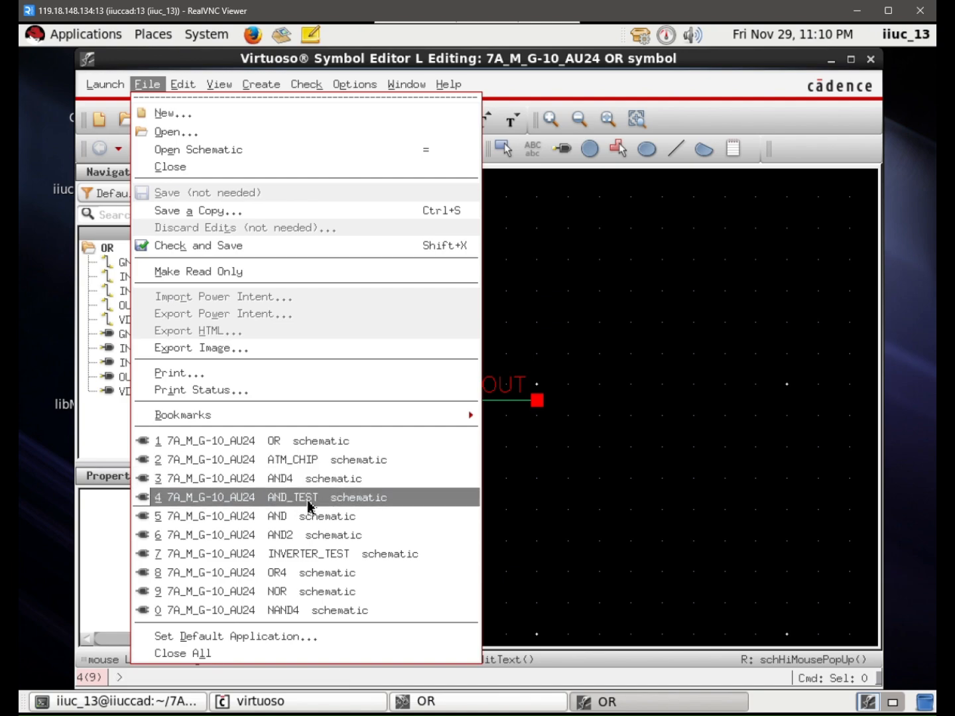
click(307, 478)
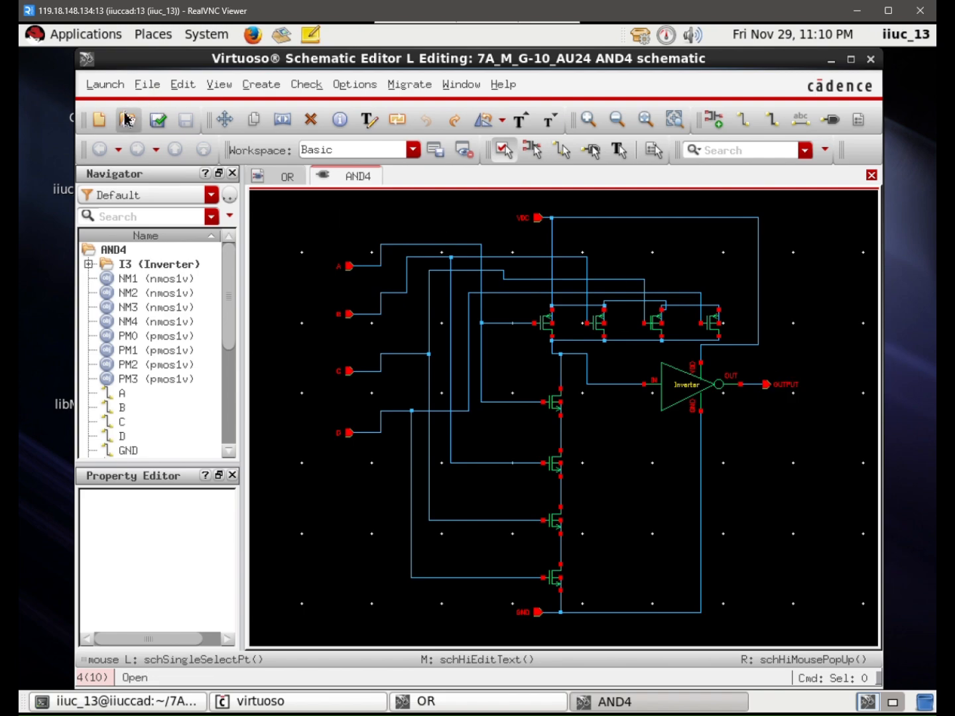
click(143, 85)
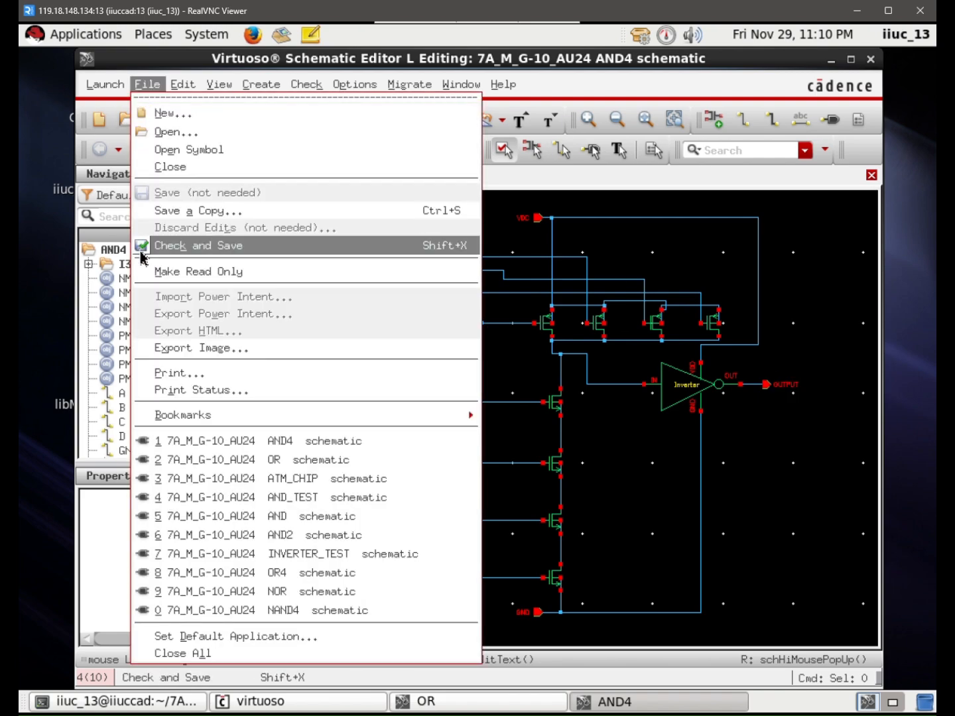
click(168, 136)
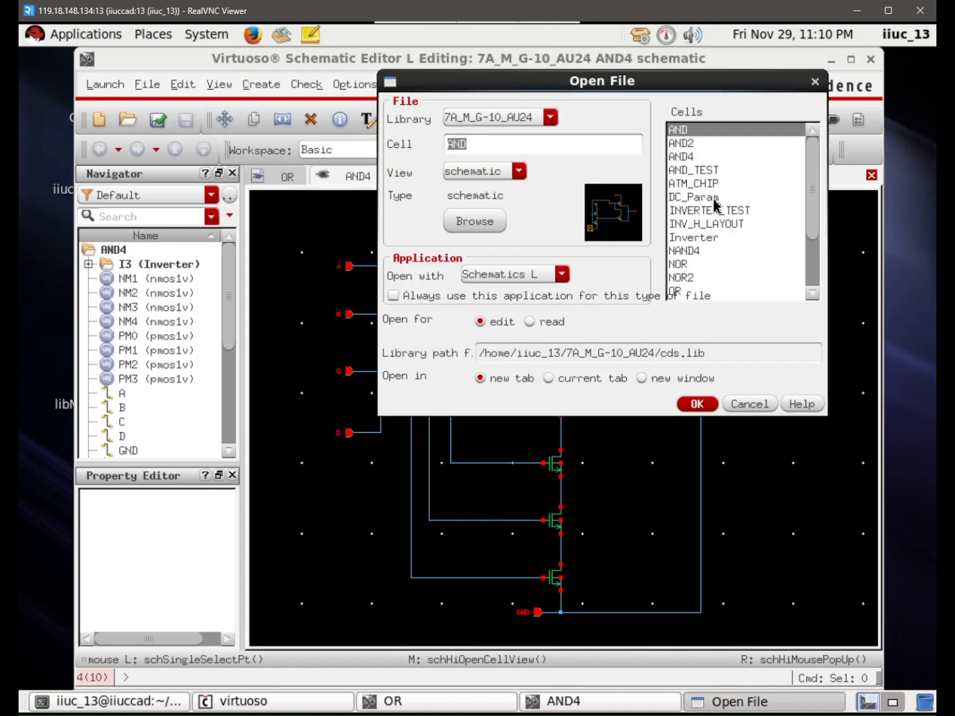
click(703, 171)
click(692, 400)
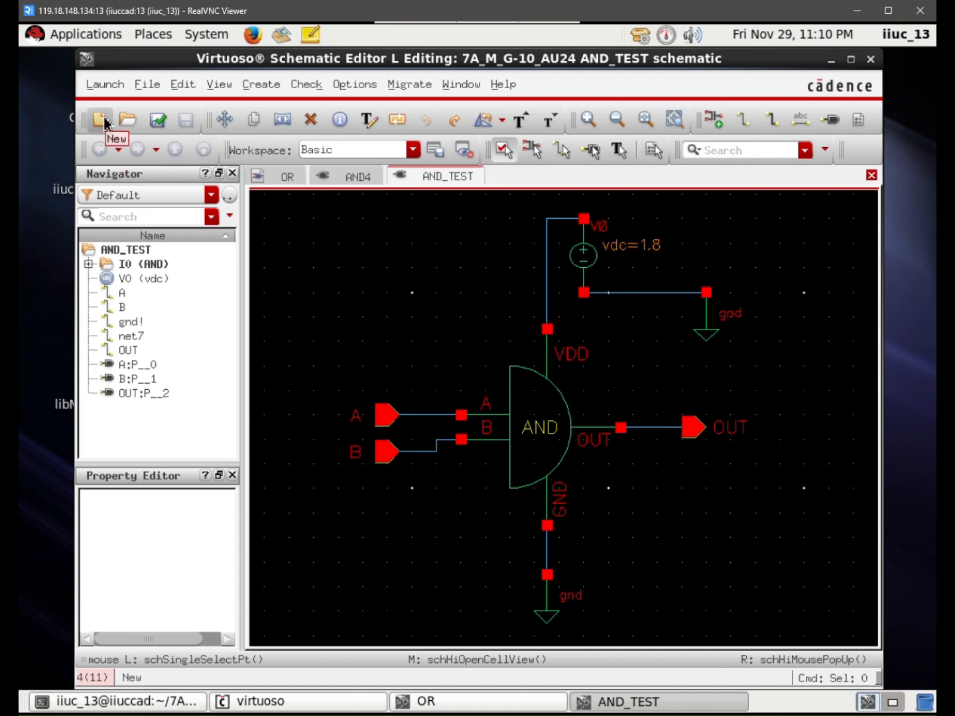
Open the ATM_CHIP schematic from library 7A_M_G-10_AU24
click(109, 86)
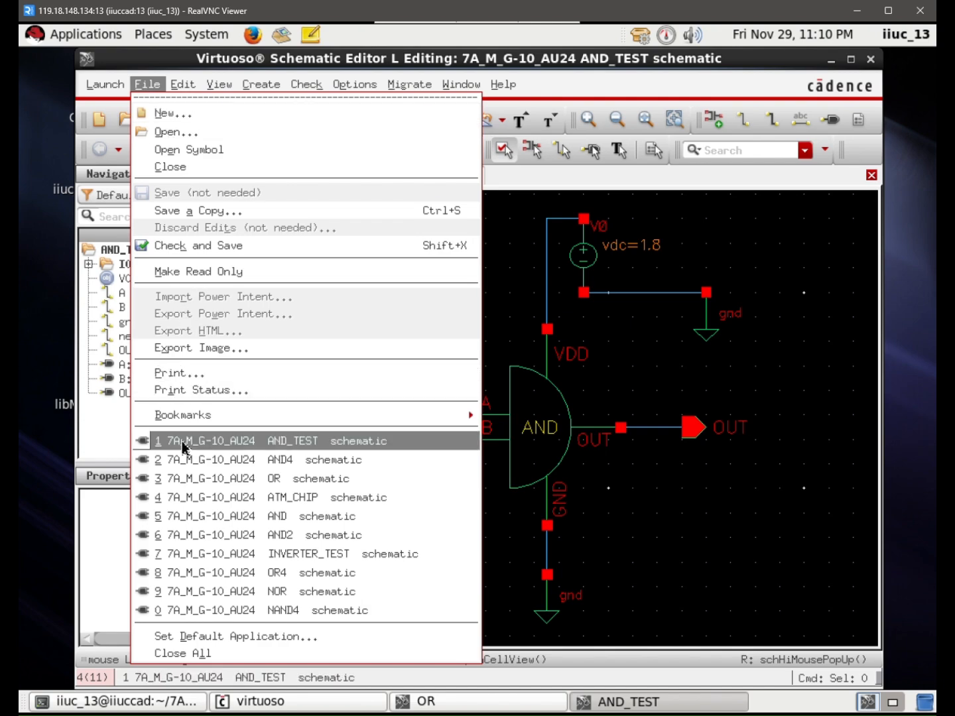
click(224, 497)
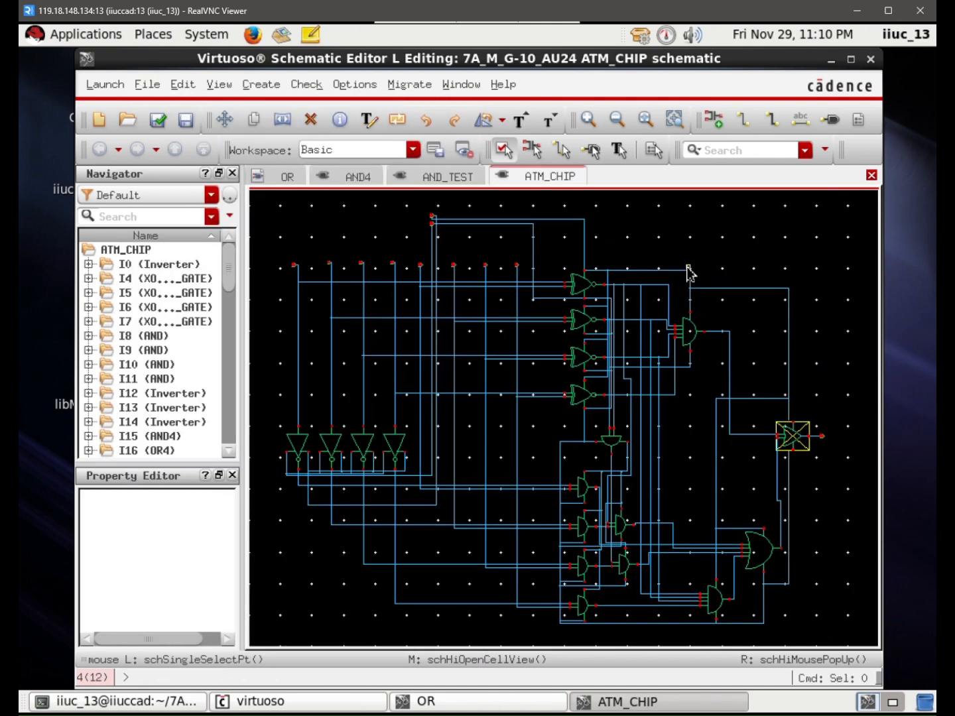
scroll(631, 499, up, 1)
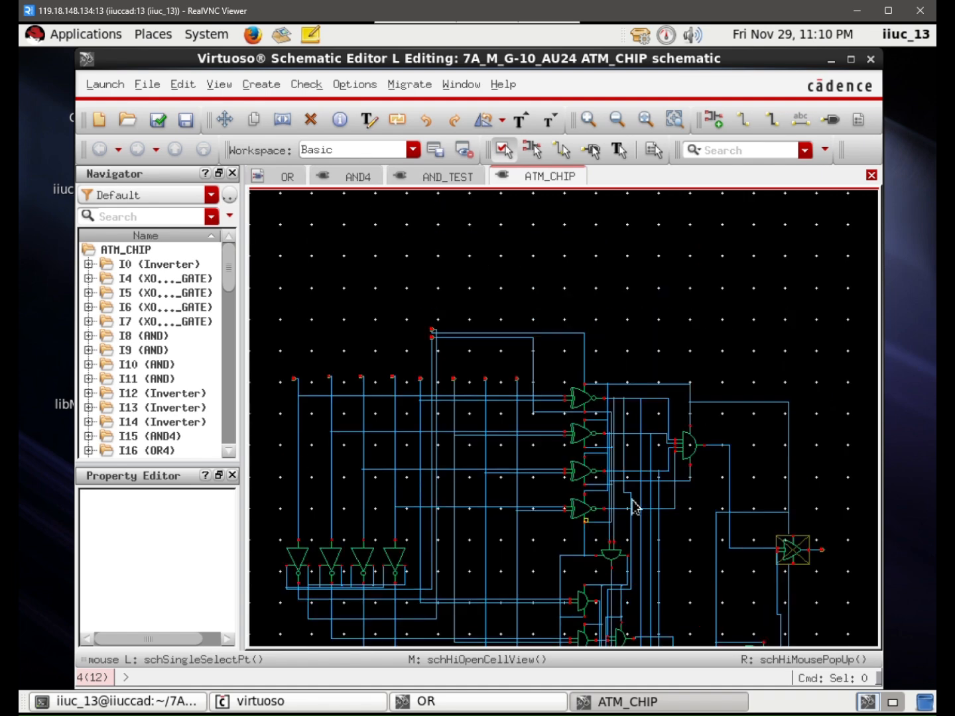
scroll(574, 296, down, 2)
scroll(539, 404, up, 1)
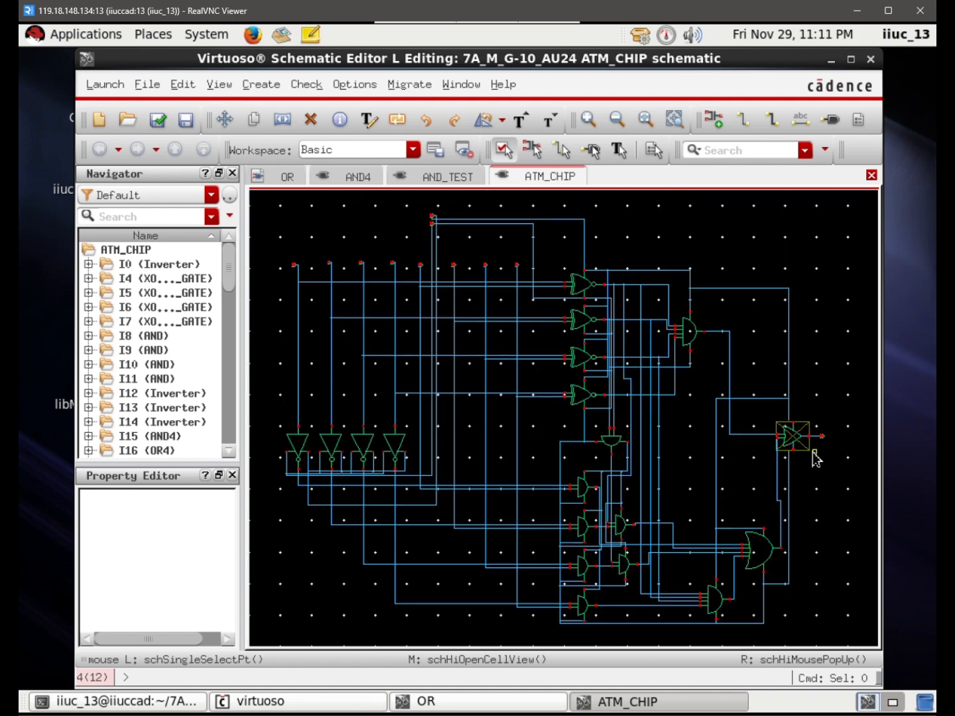
Delete the crossed marker box around the OR gate instance that drives the chip's output pin
ctrl+scroll(801, 450, up, 3)
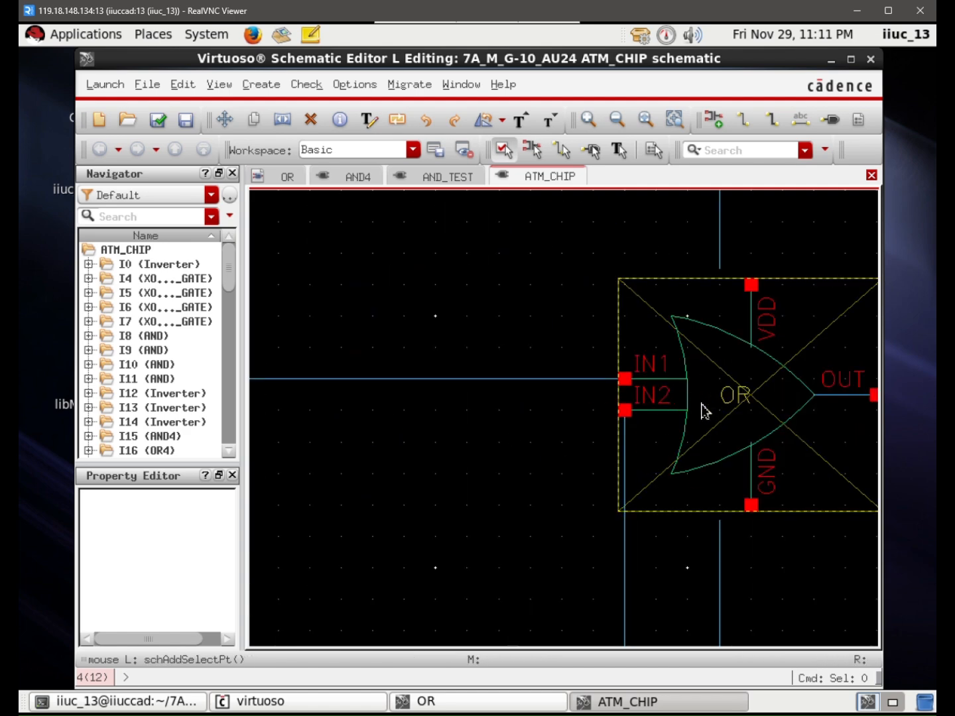
shift+scroll(703, 406, right, 3)
shift+scroll(528, 418, left, 2)
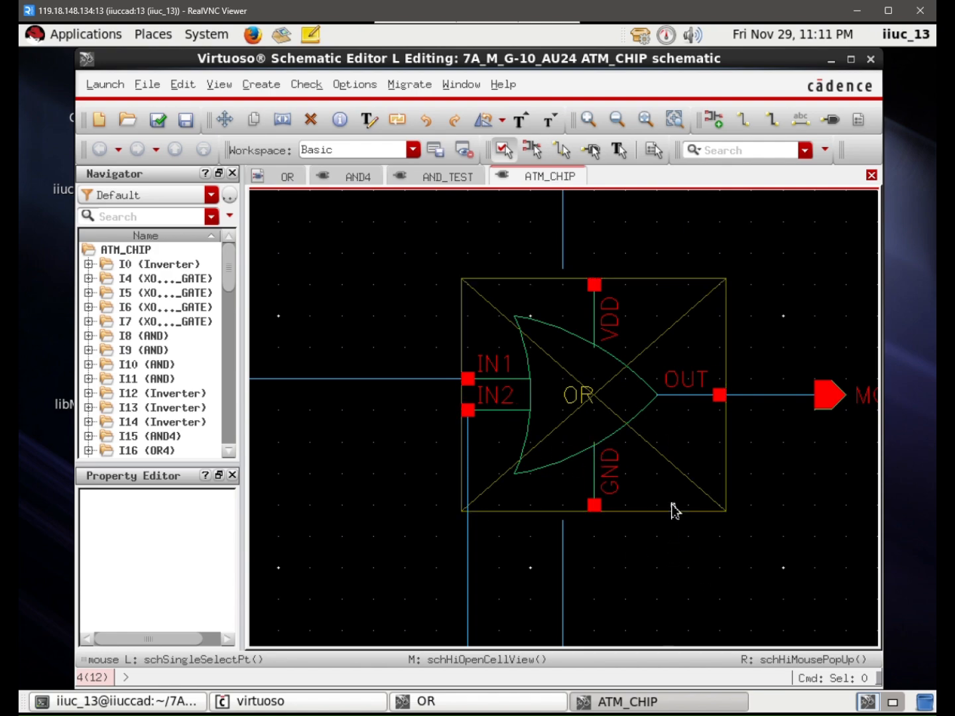
click(692, 517)
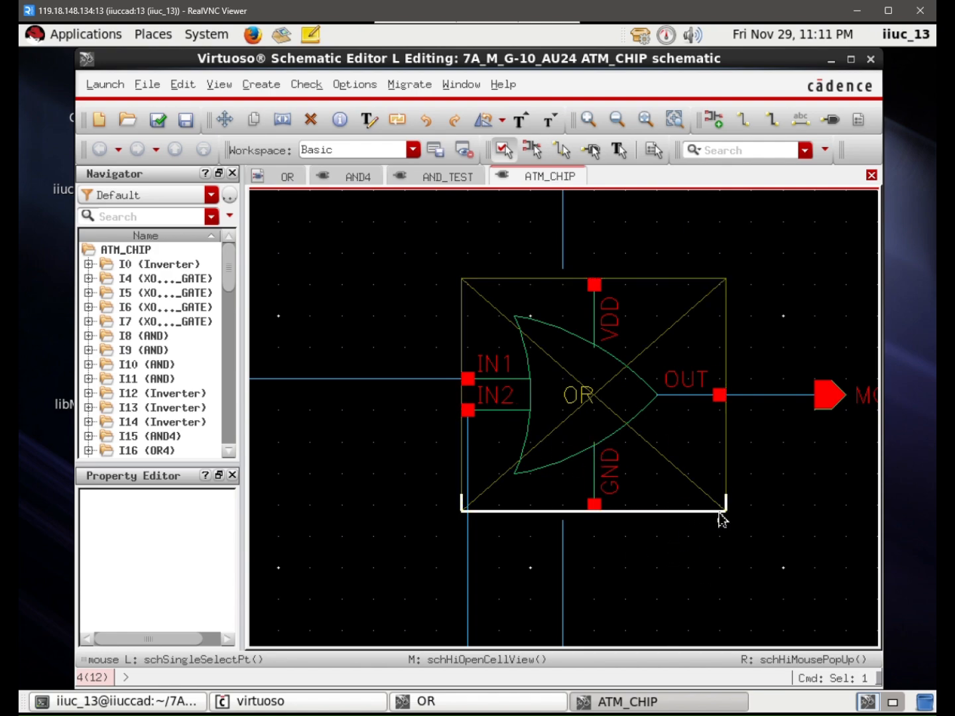
click(752, 458)
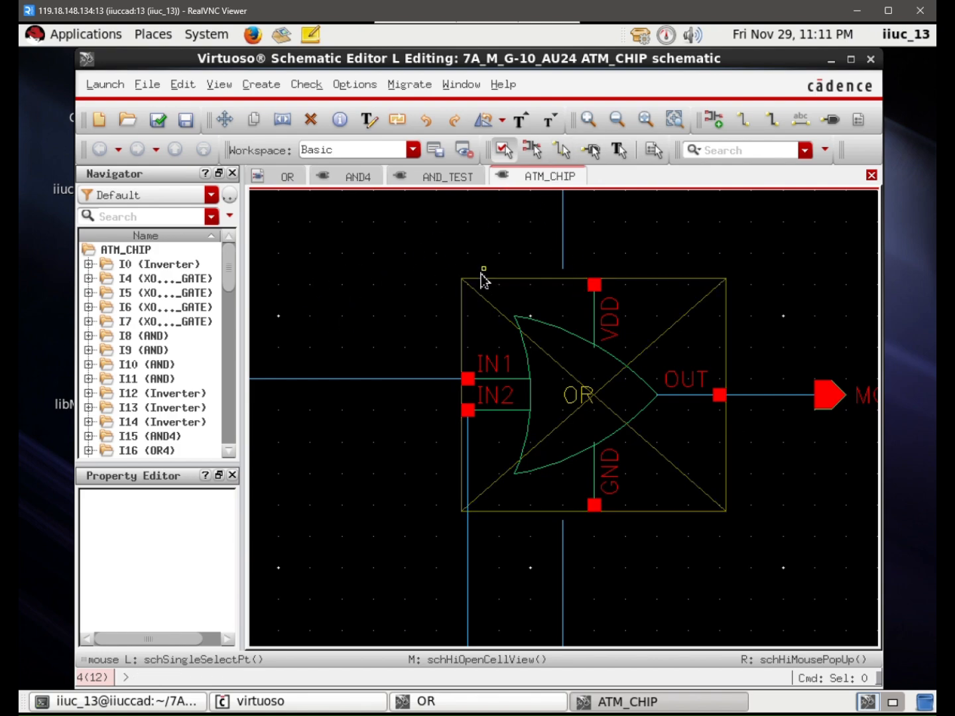
key(Delete)
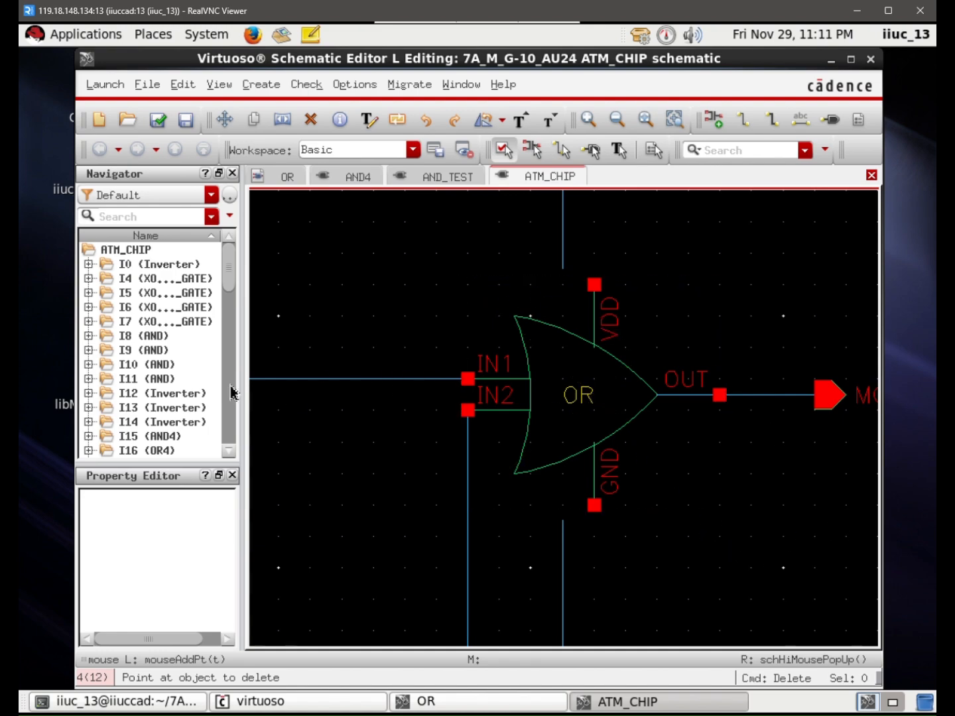
key(Escape)
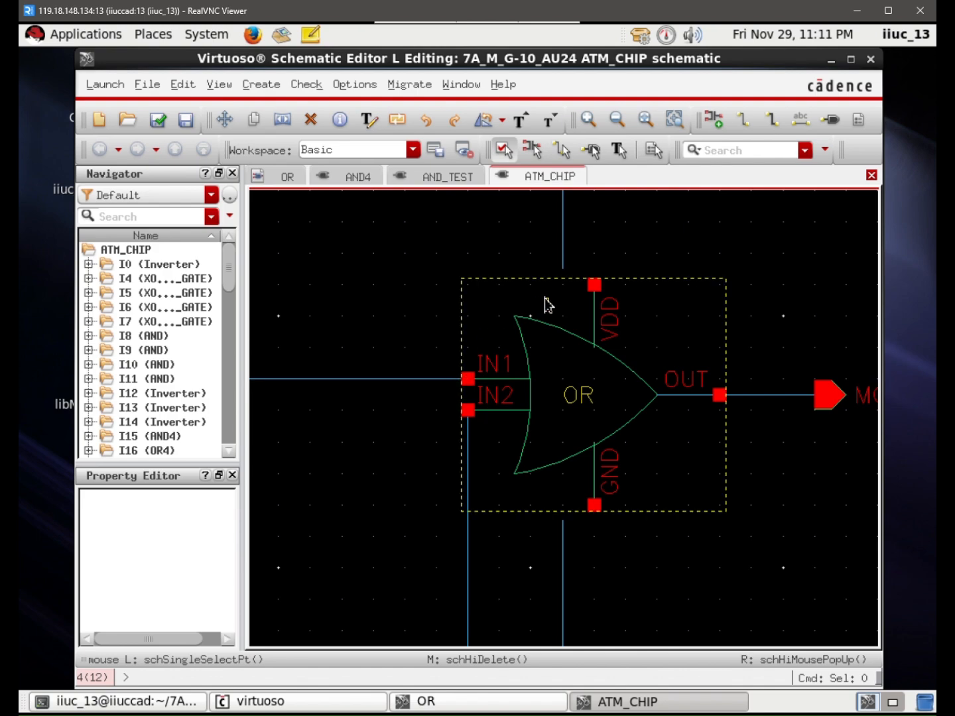
Wire the OR gate's VDD pin to the loose supply wire above it and its GND pin to the loose wire below
key(w)
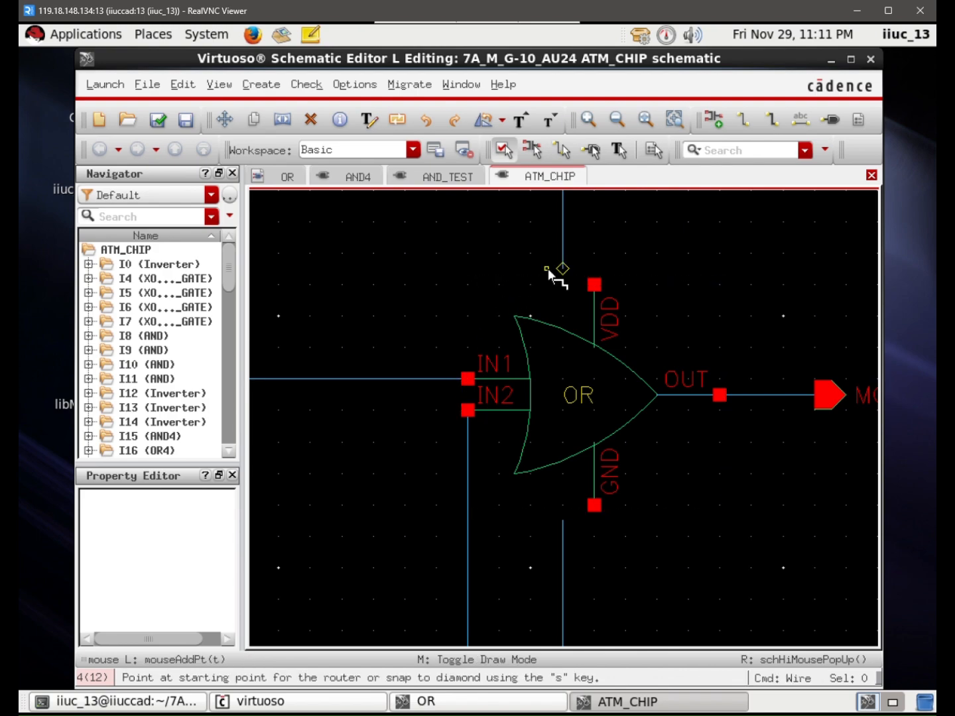
click(593, 284)
click(562, 269)
click(592, 506)
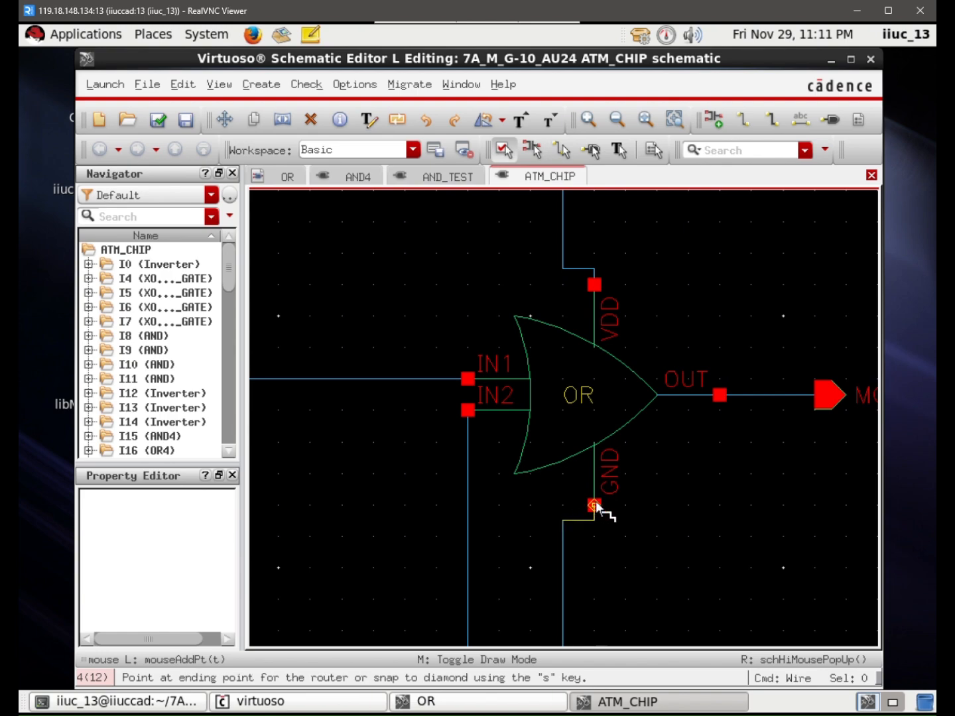
click(595, 506)
Examine the A3–A0 and B3–B0 input pins and how they feed the XNOR, AND and 4AND gates
key(f)
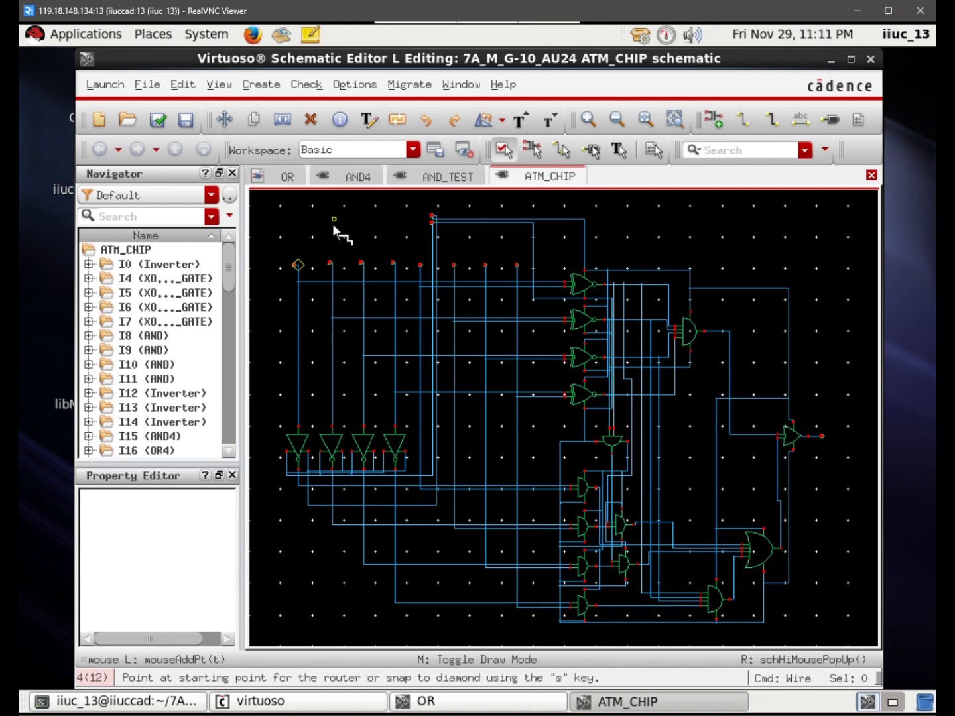
scroll(291, 266, up, 4)
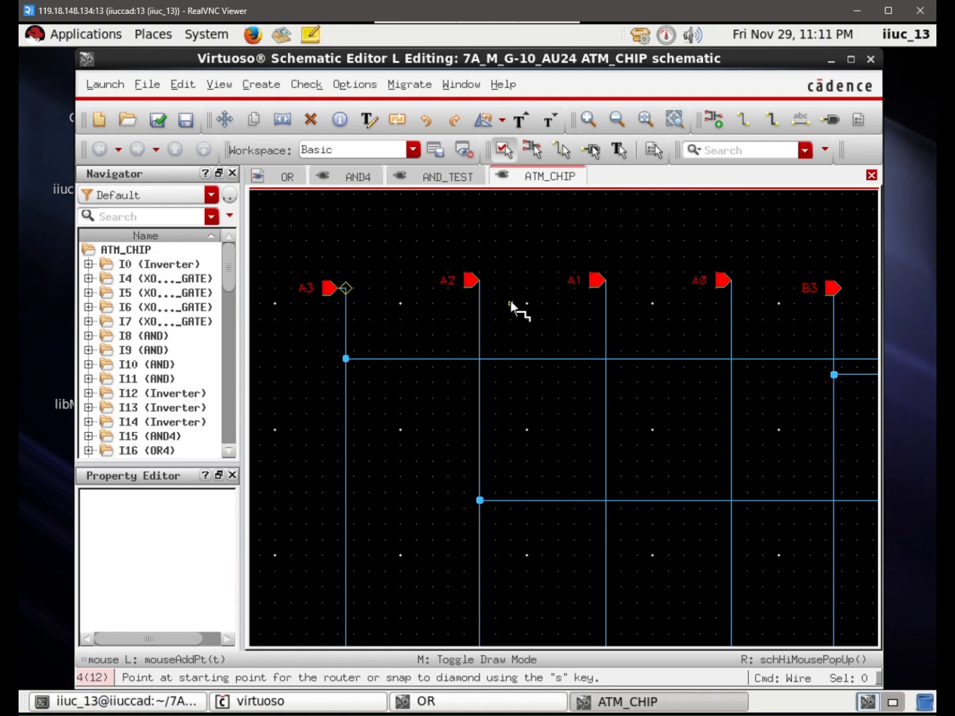
shift+scroll(665, 310, right, 5)
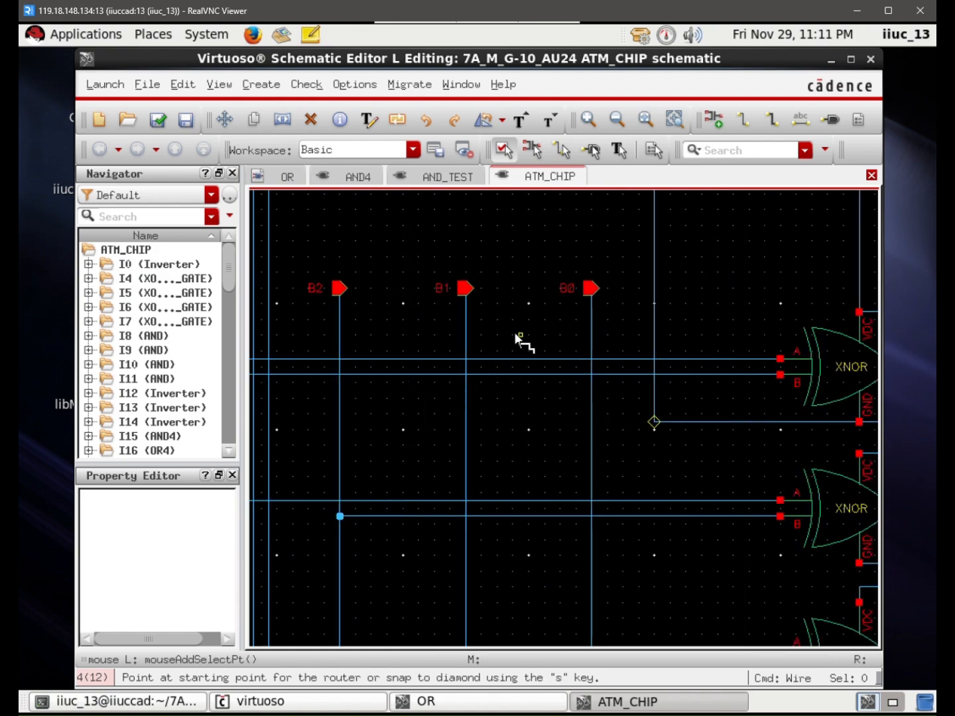
shift+scroll(560, 312, left, 5)
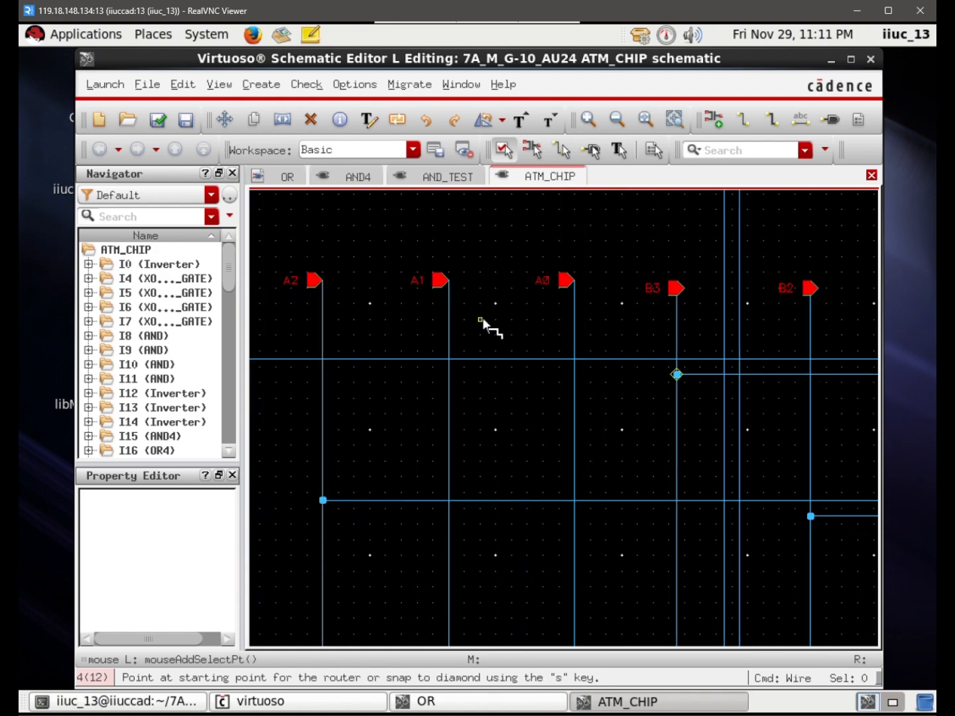
shift+scroll(484, 318, right, 2)
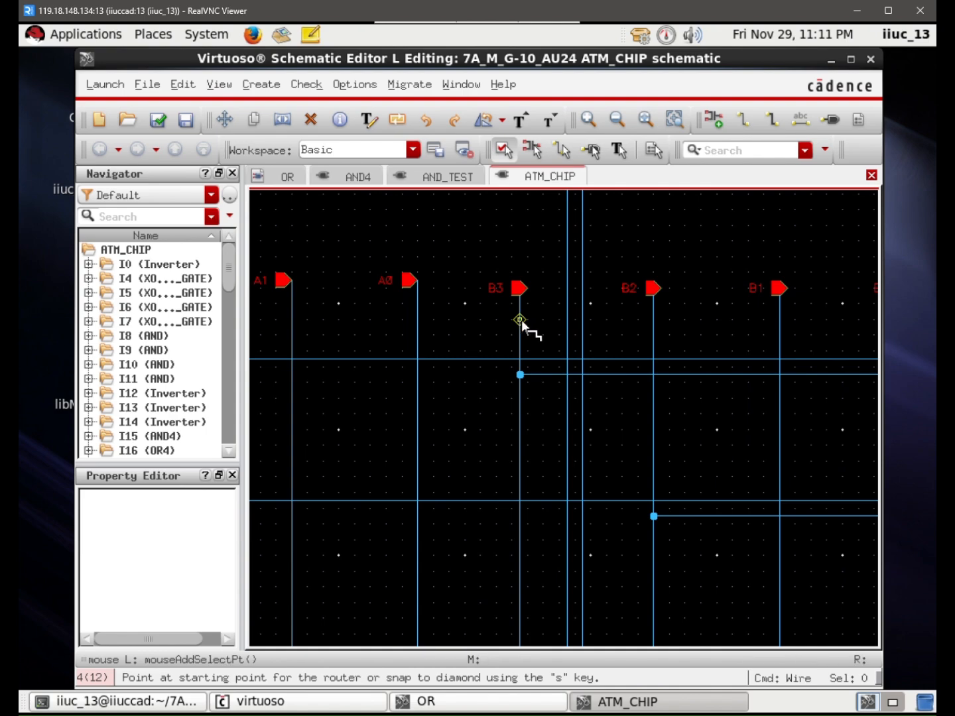
shift+scroll(520, 321, right, 4)
shift+scroll(529, 322, right, 4)
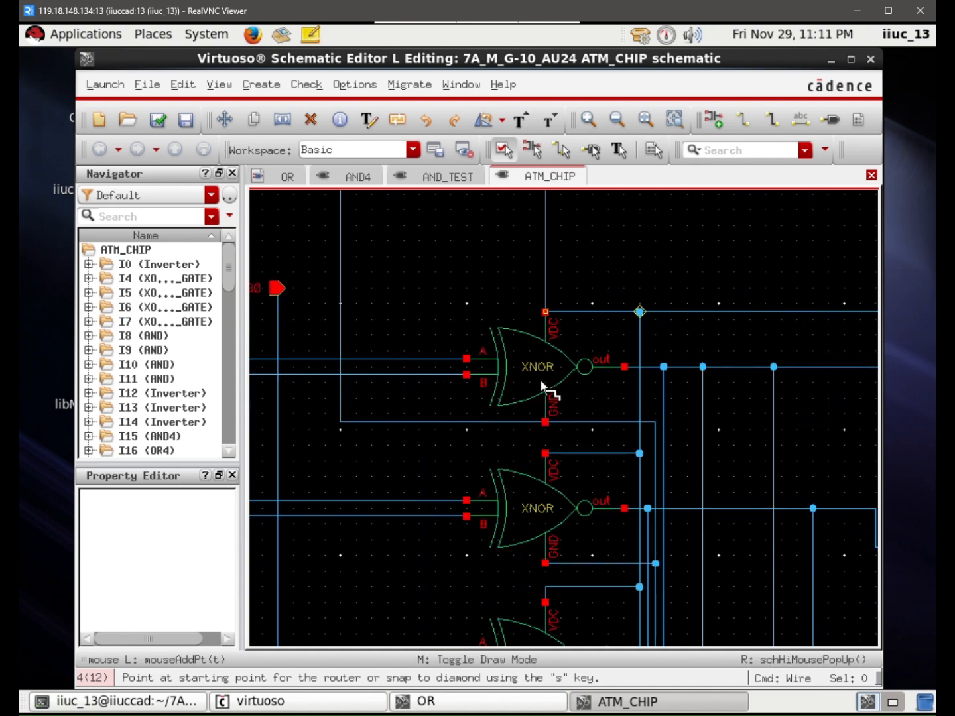
scroll(577, 449, down, 1)
scroll(575, 452, down, 4)
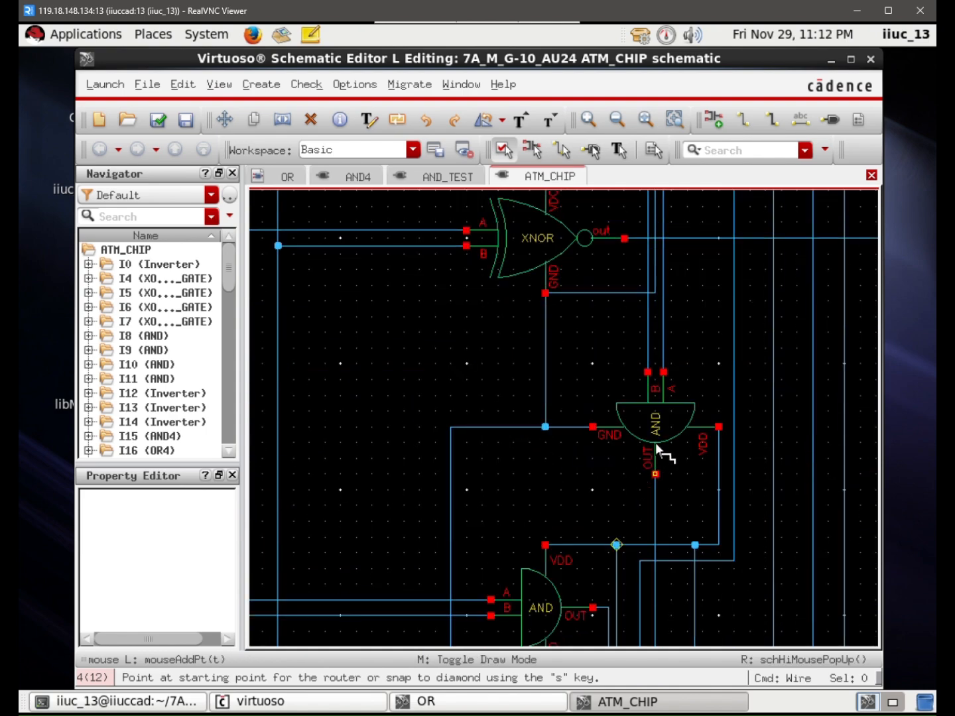
shift+scroll(640, 414, right, 2)
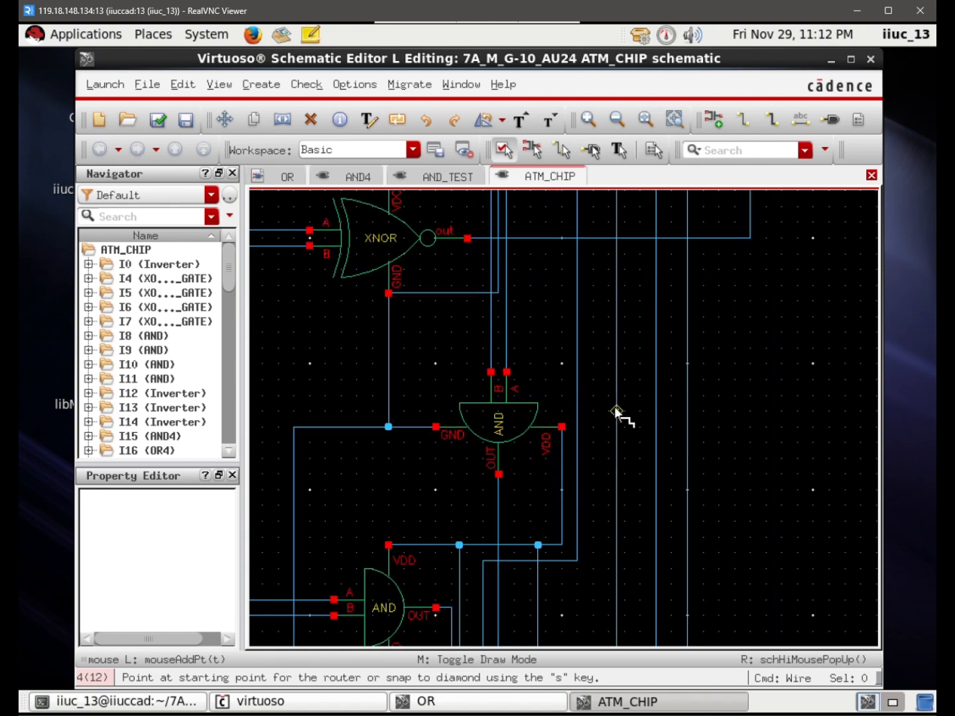
scroll(625, 411, up, 6)
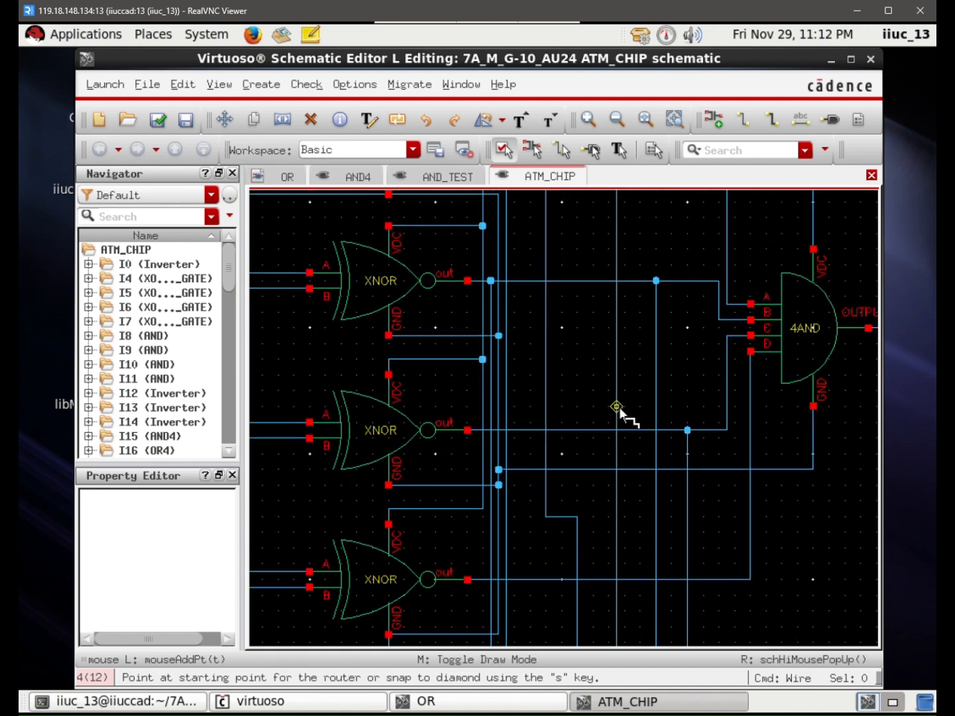
click(672, 414)
key(f)
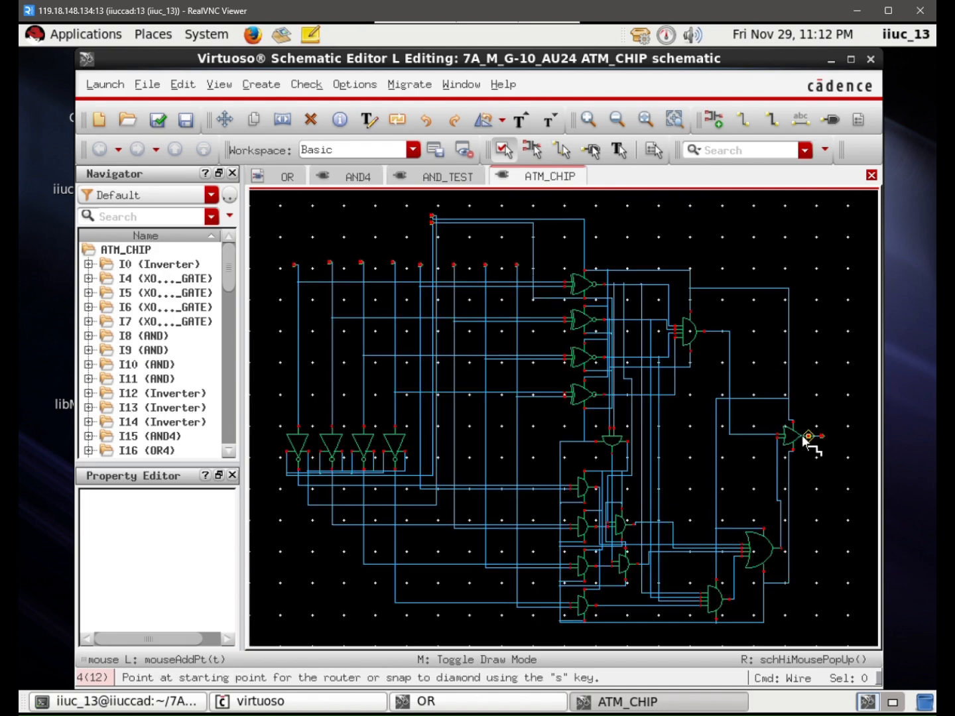
Examine the connections of the output OR gate, the inverters and the lower AND gates across the chip schematic
ctrl+scroll(810, 441, up, 3)
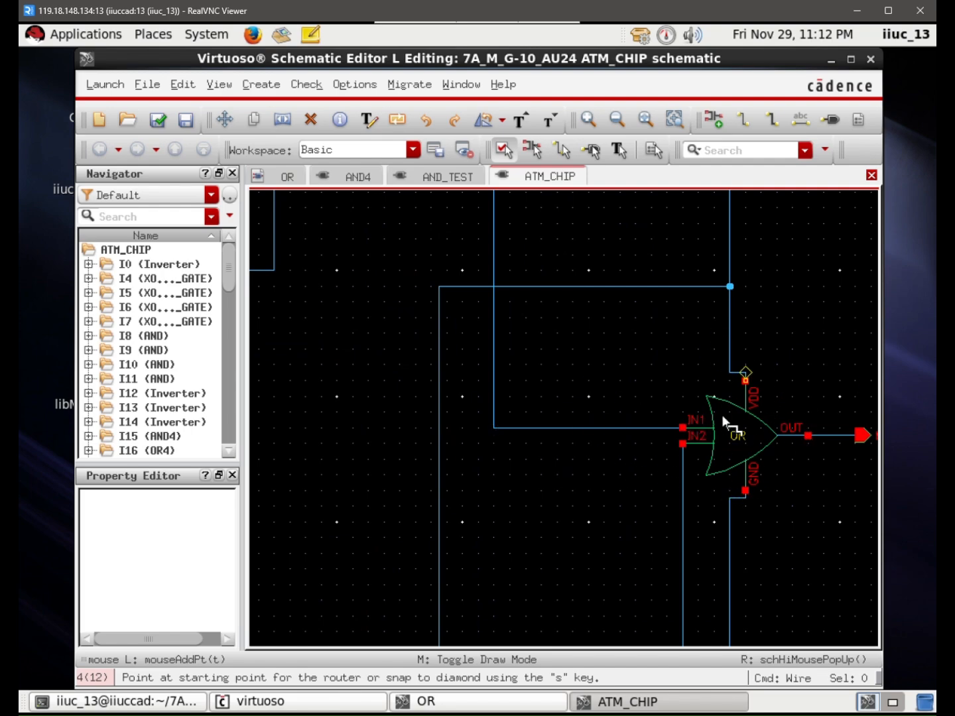
scroll(745, 425, down, 2)
scroll(715, 414, up, 2)
ctrl+scroll(731, 438, up, 2)
ctrl+scroll(731, 438, down, 4)
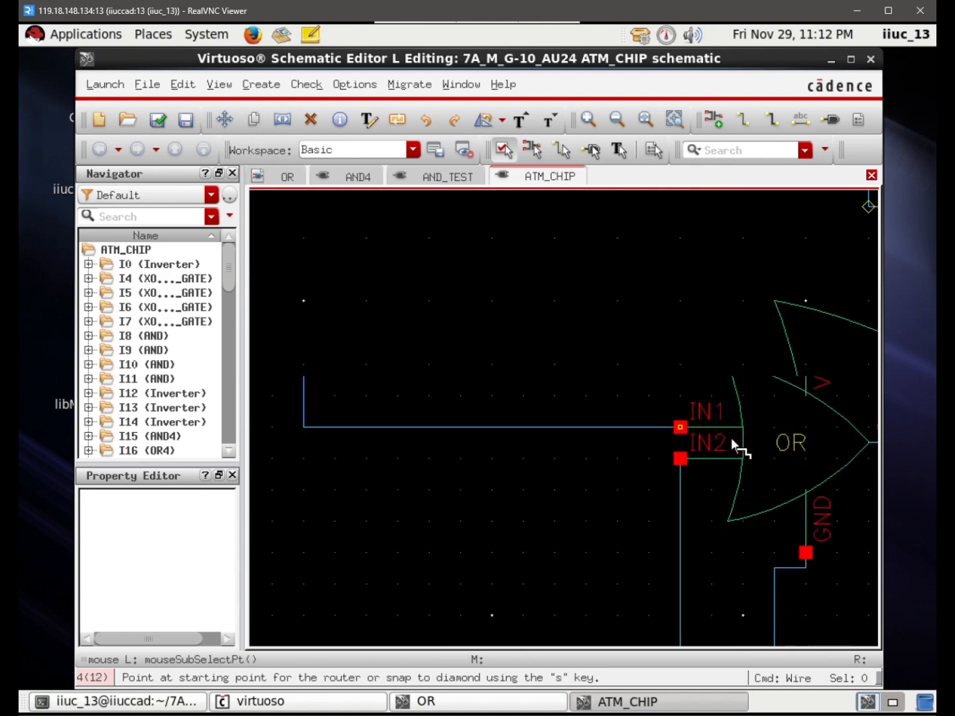
scroll(727, 442, up, 4)
scroll(727, 443, down, 4)
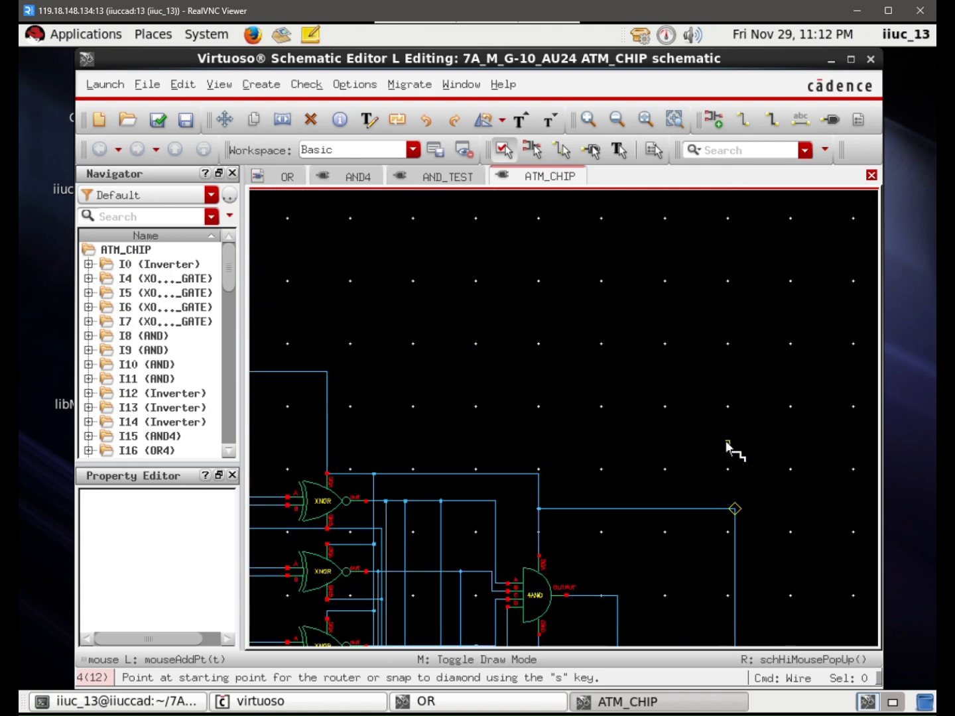
scroll(727, 443, left, 2)
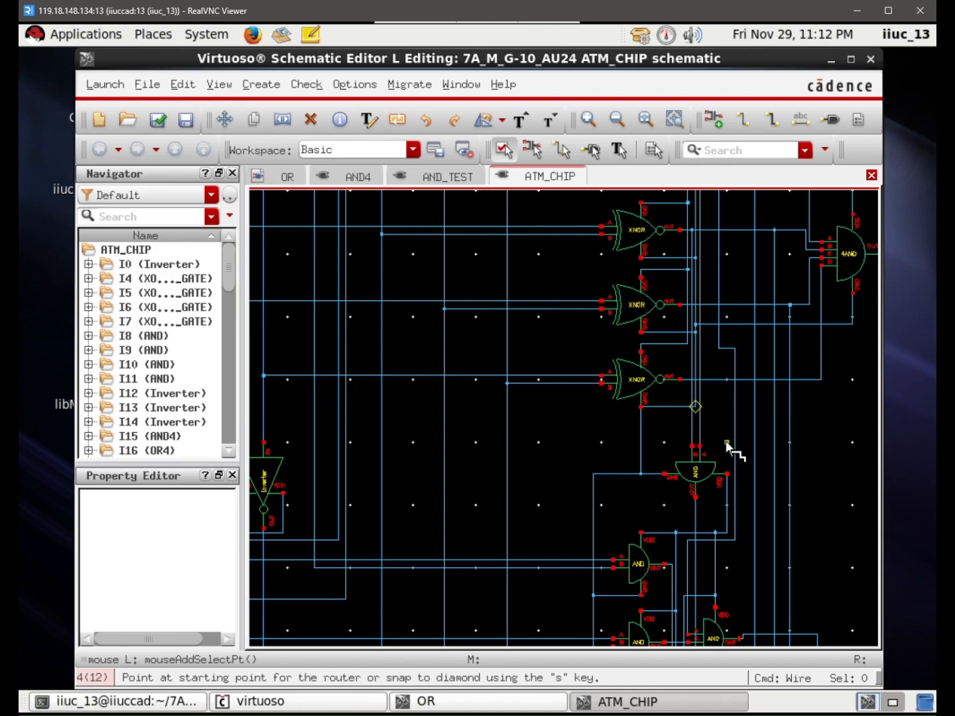
scroll(727, 443, right, 3)
scroll(727, 443, left, 4)
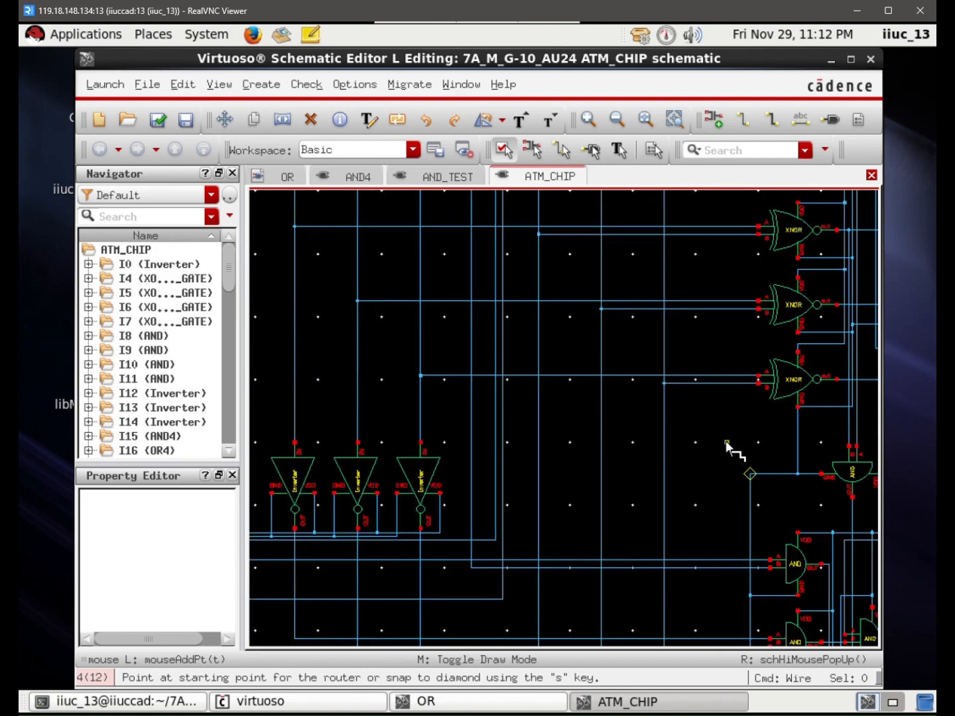
scroll(727, 450, down, 3)
scroll(713, 459, up, 2)
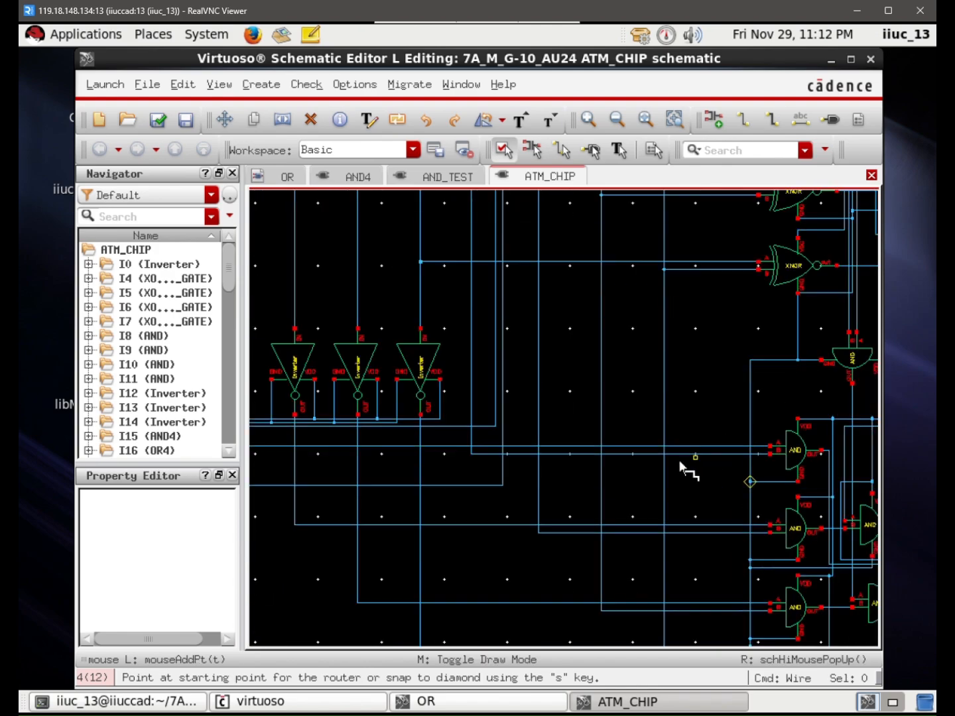
key(f)
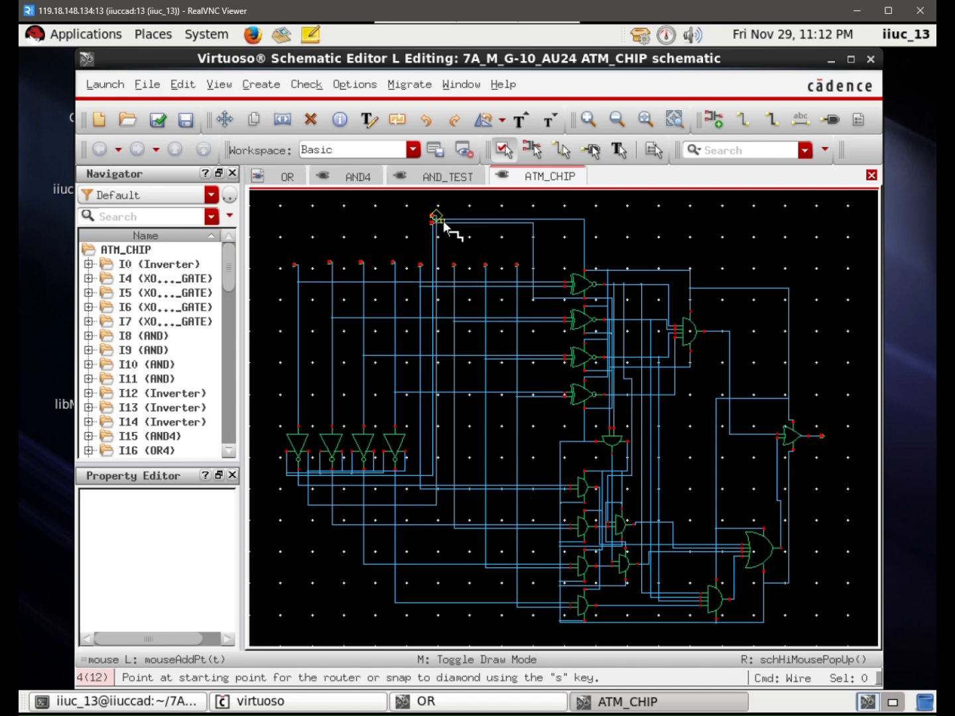
key(Escape)
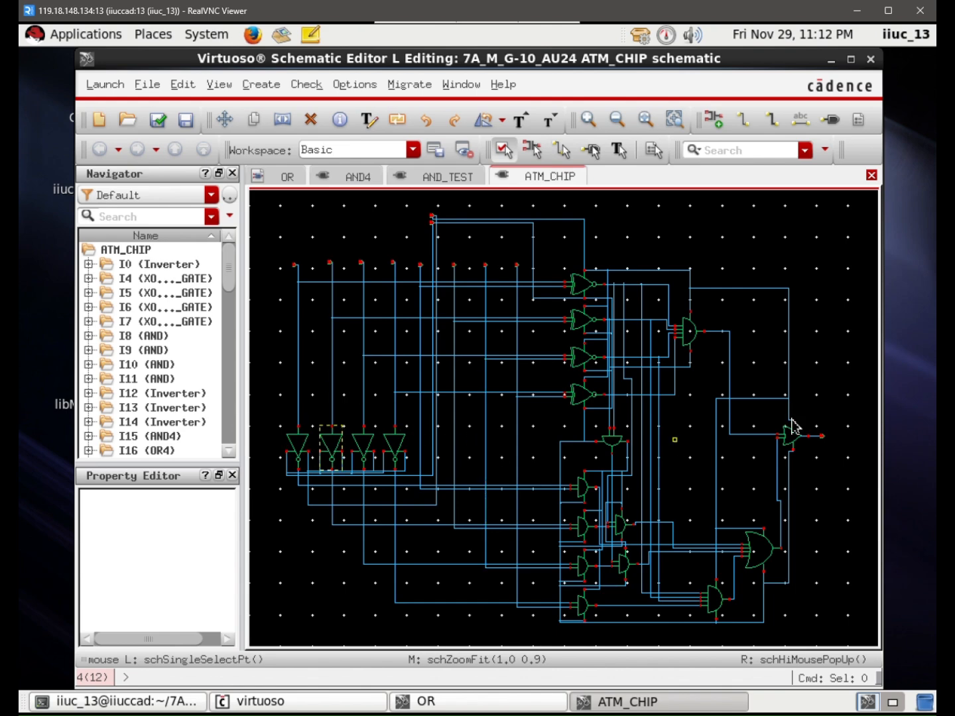
Browse the 7A_M_G-10_AU24 library for the AND cell's symbol view, without placing an instance
key(i)
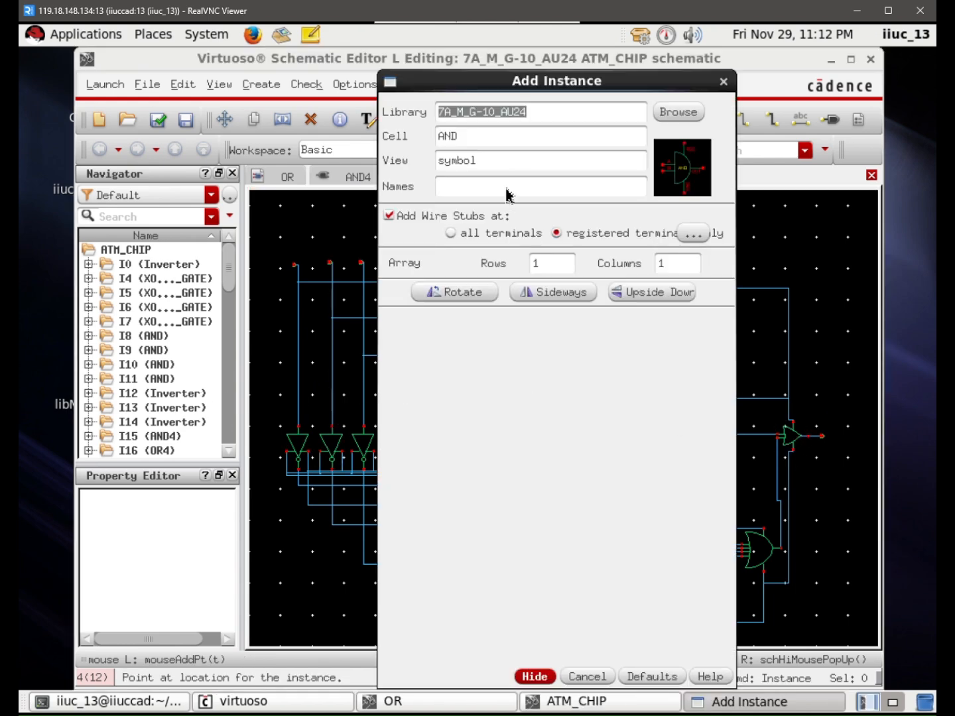
click(679, 112)
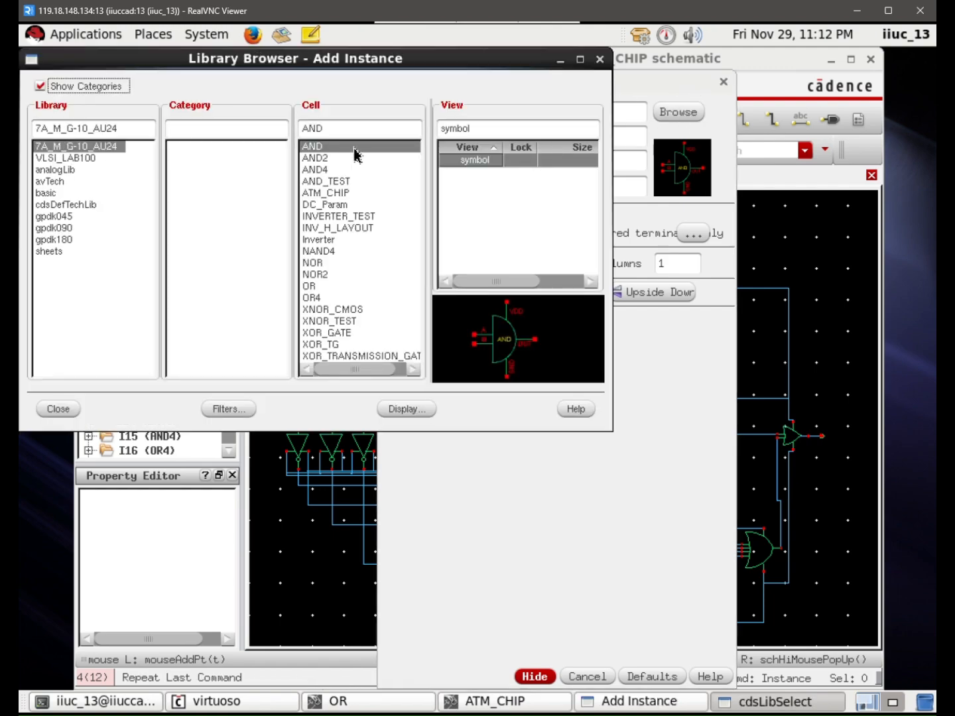
click(331, 146)
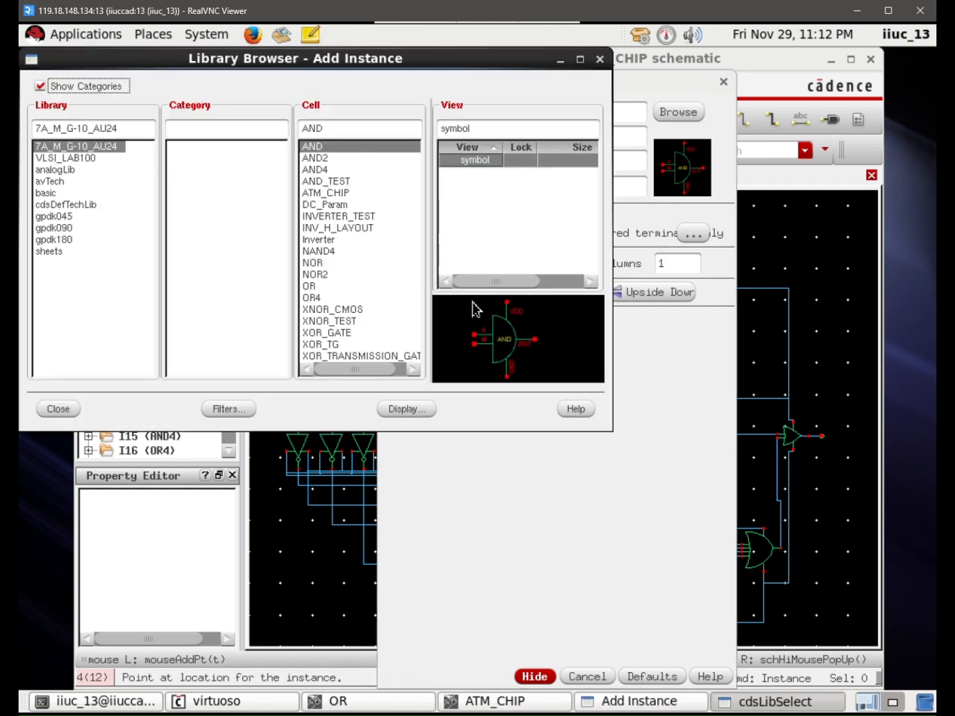
ctrl+click(78, 151)
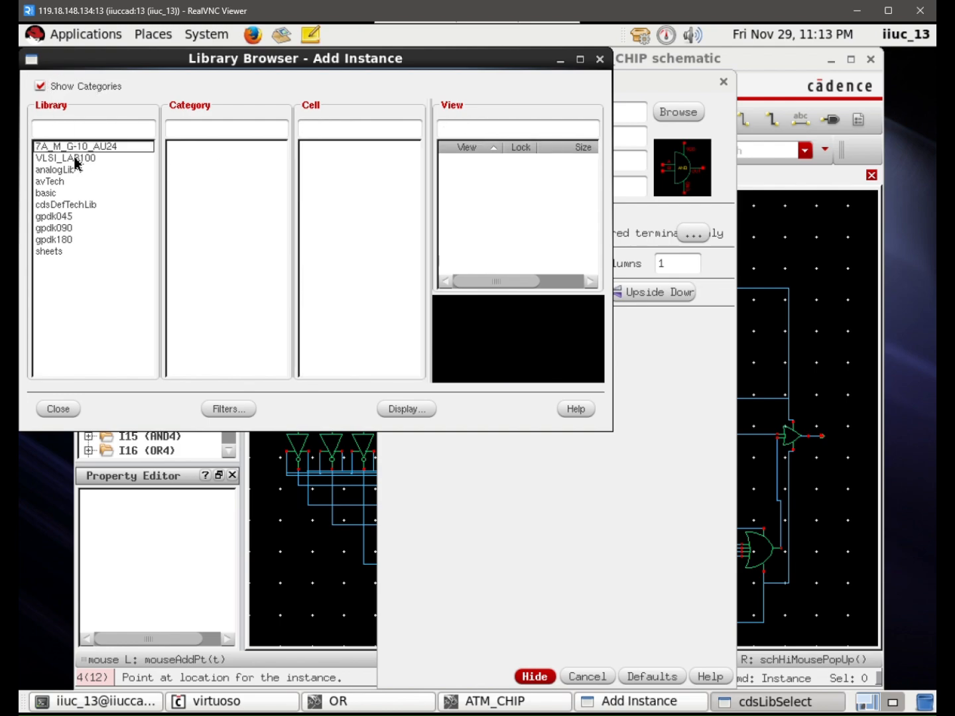
click(76, 159)
click(73, 149)
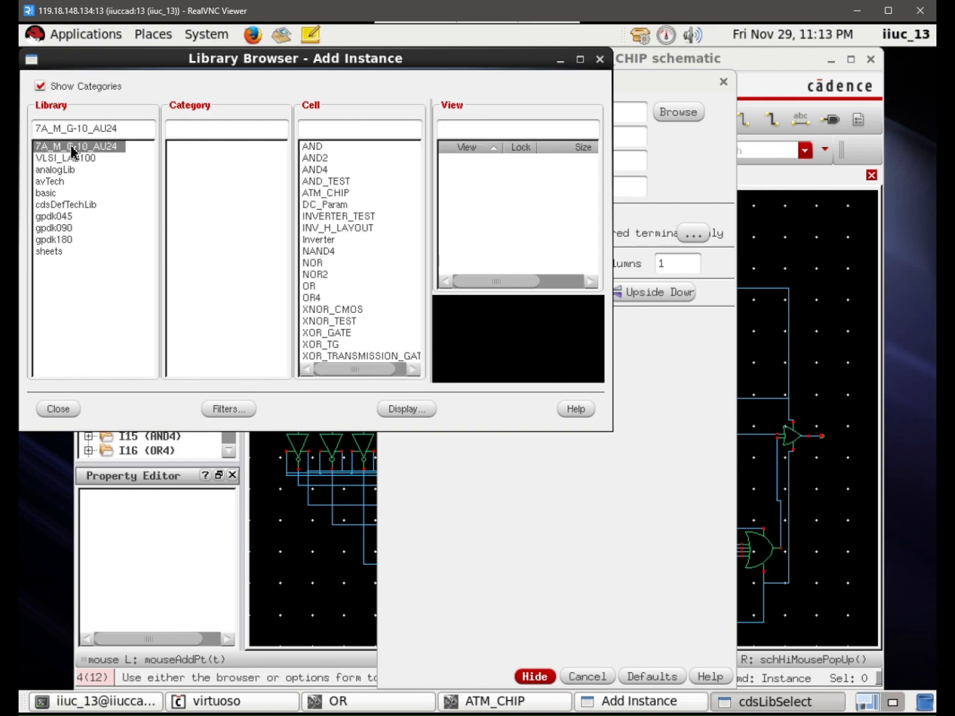
click(325, 148)
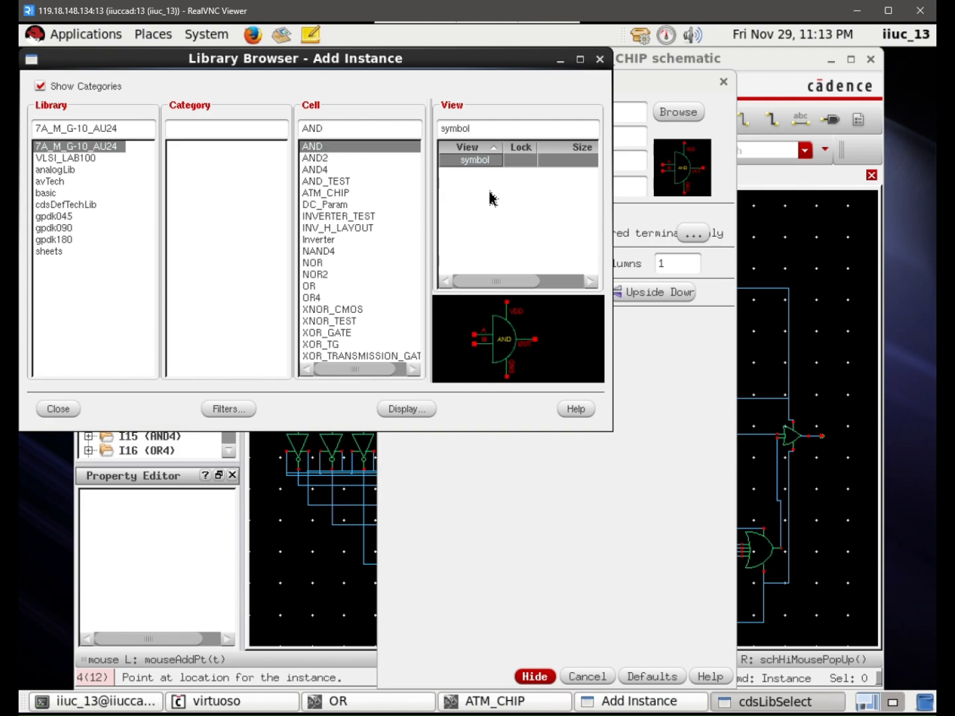
click(478, 207)
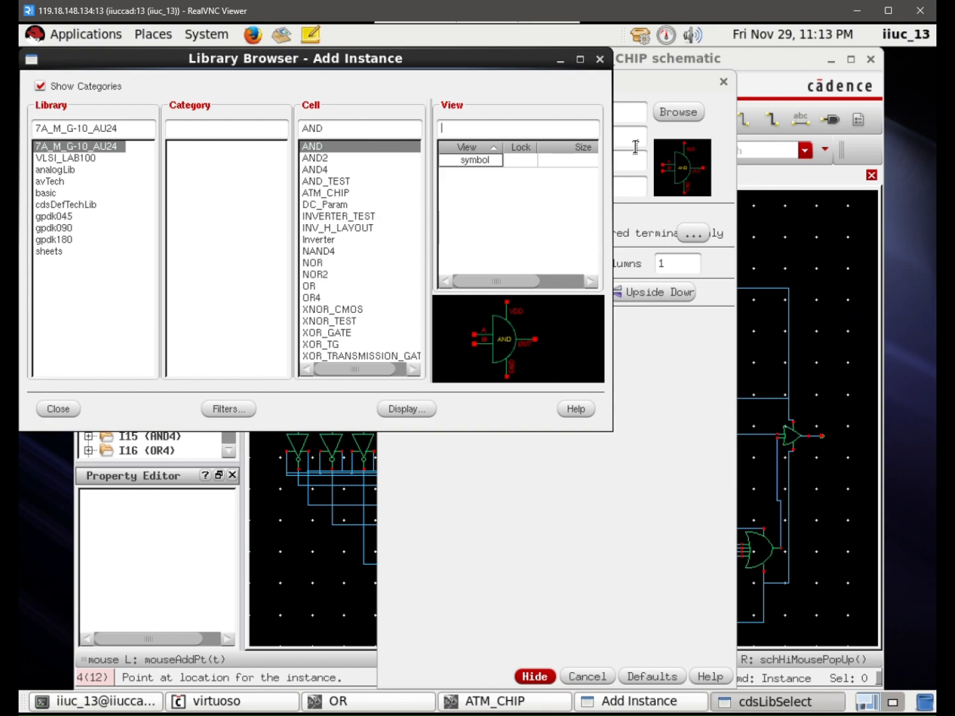
click(70, 409)
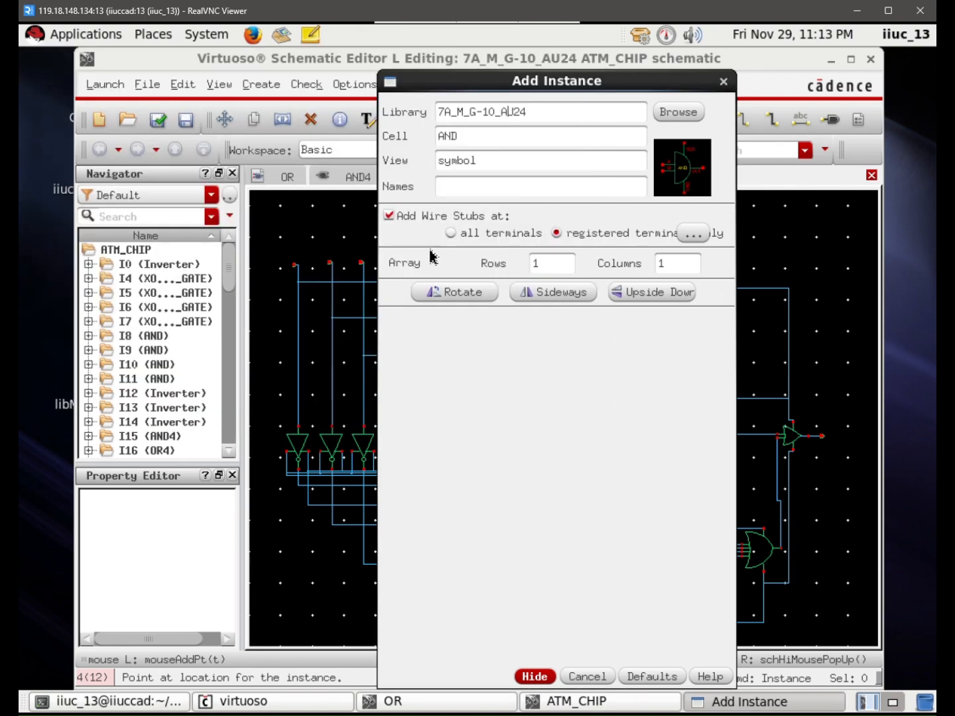
click(582, 679)
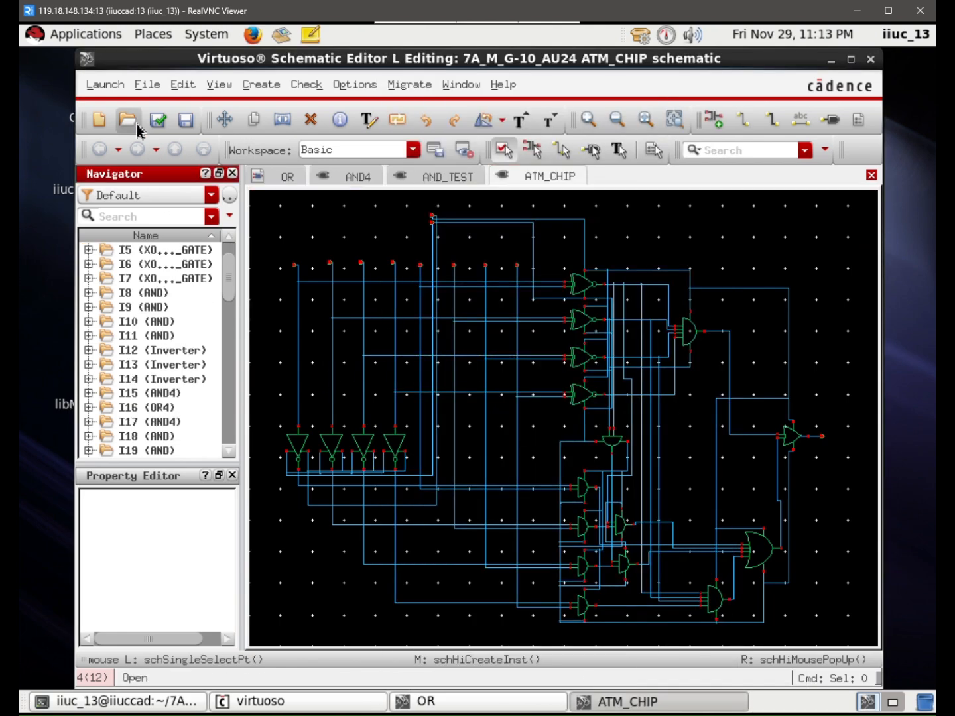
Check and save the ATM_CHIP schematic, and review the check warnings in the enlarged log window
click(158, 120)
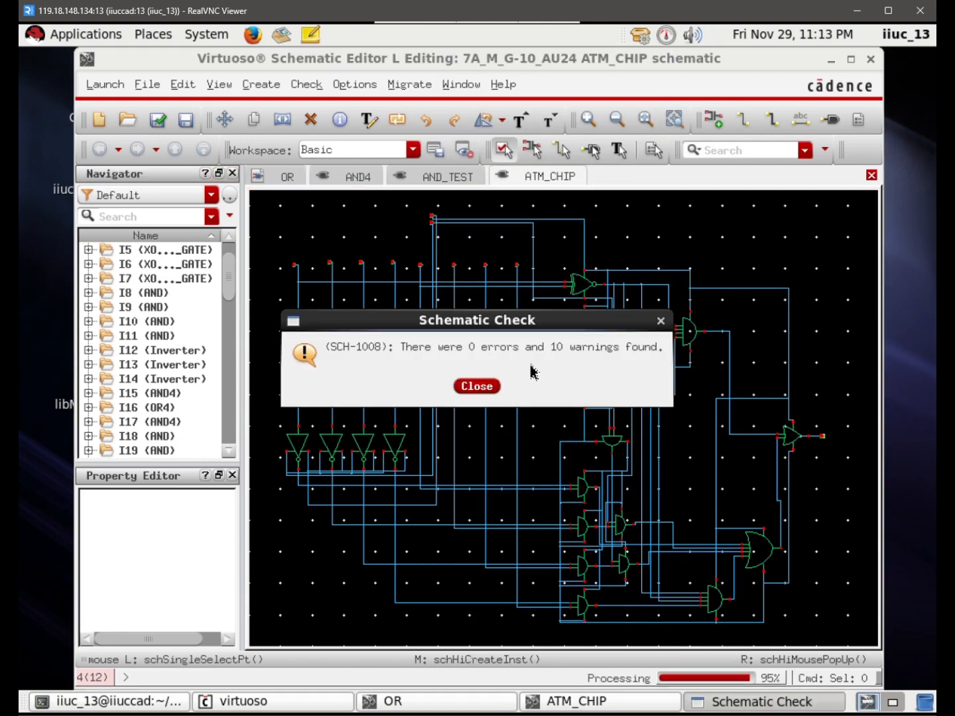
click(476, 387)
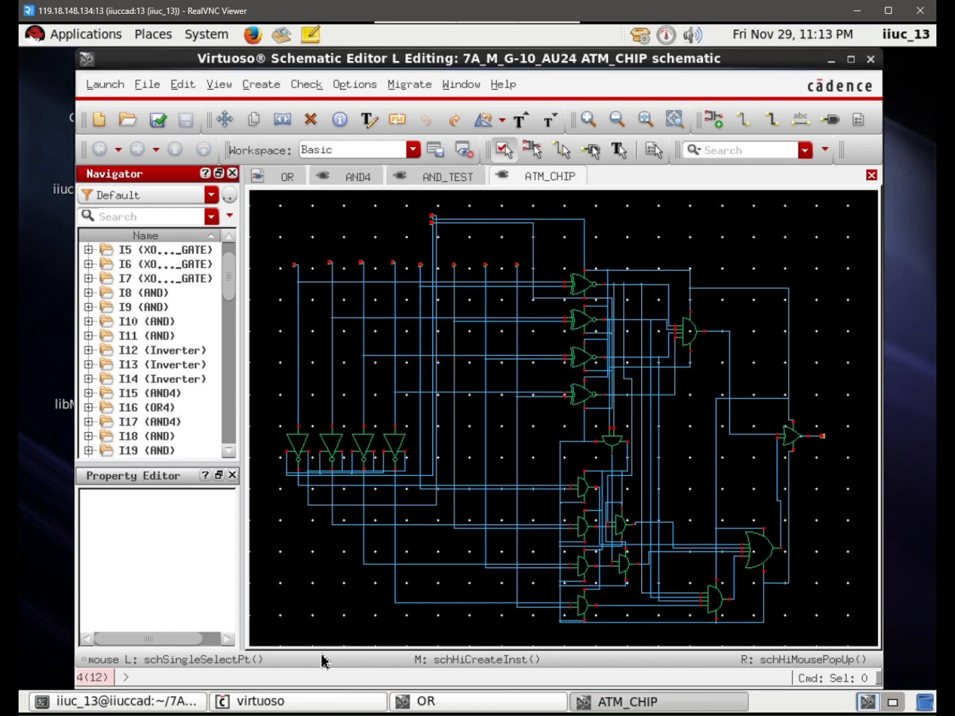
click(277, 701)
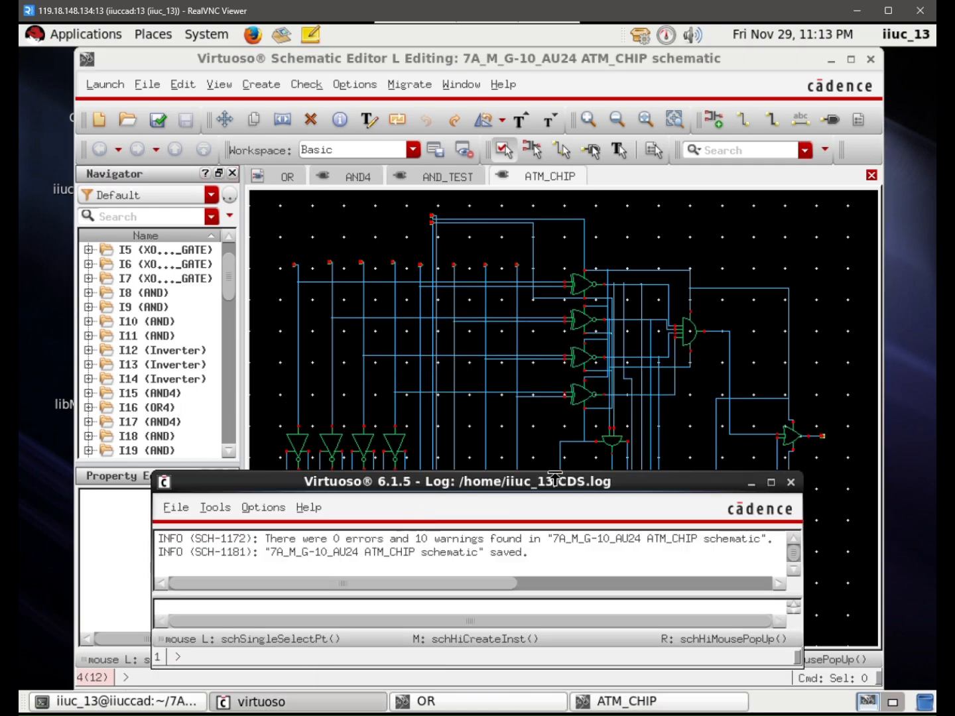
drag(556, 471, 611, 302)
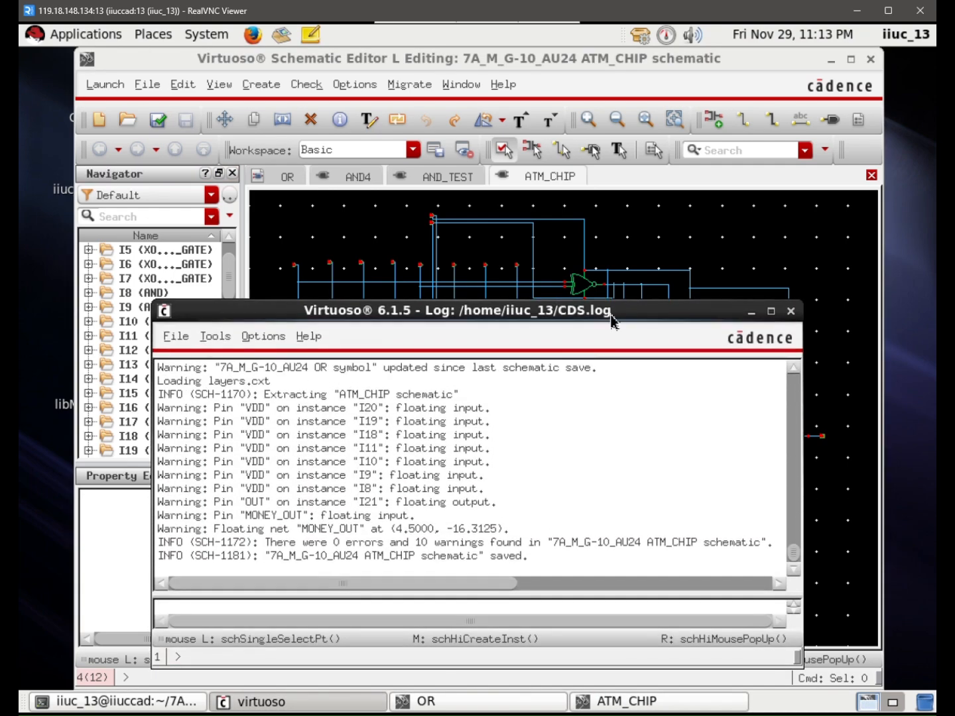
click(772, 311)
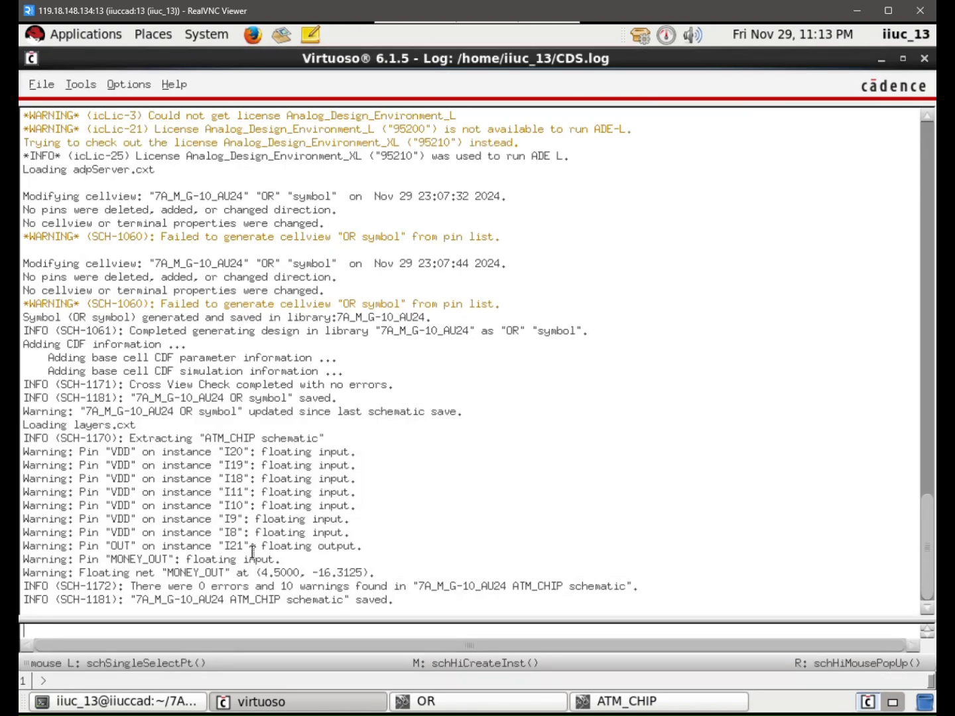
drag(24, 559, 27, 440)
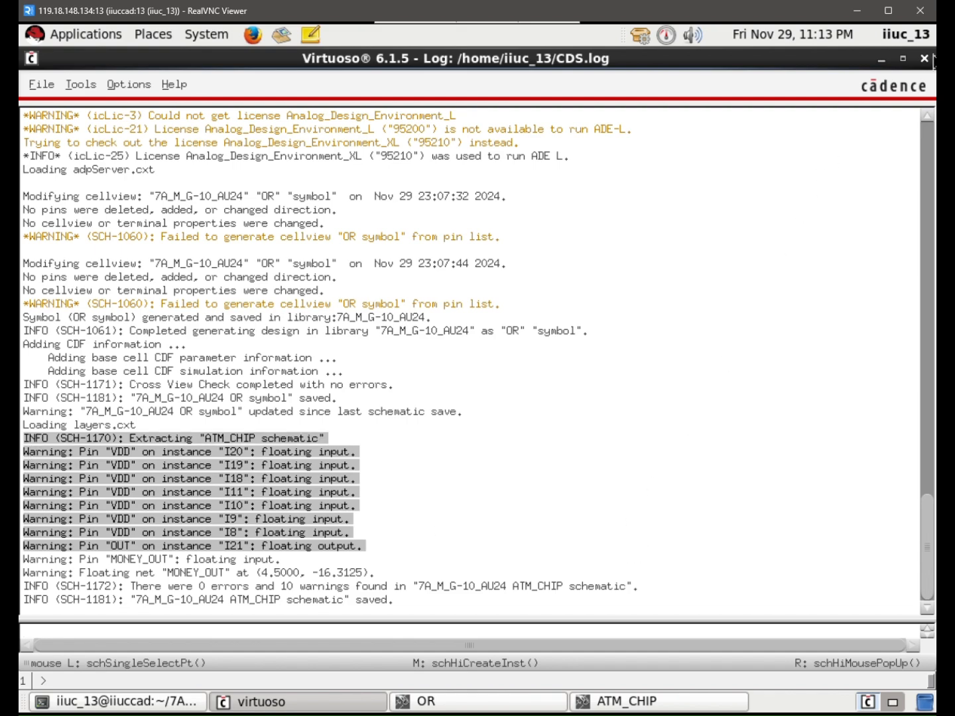
click(883, 62)
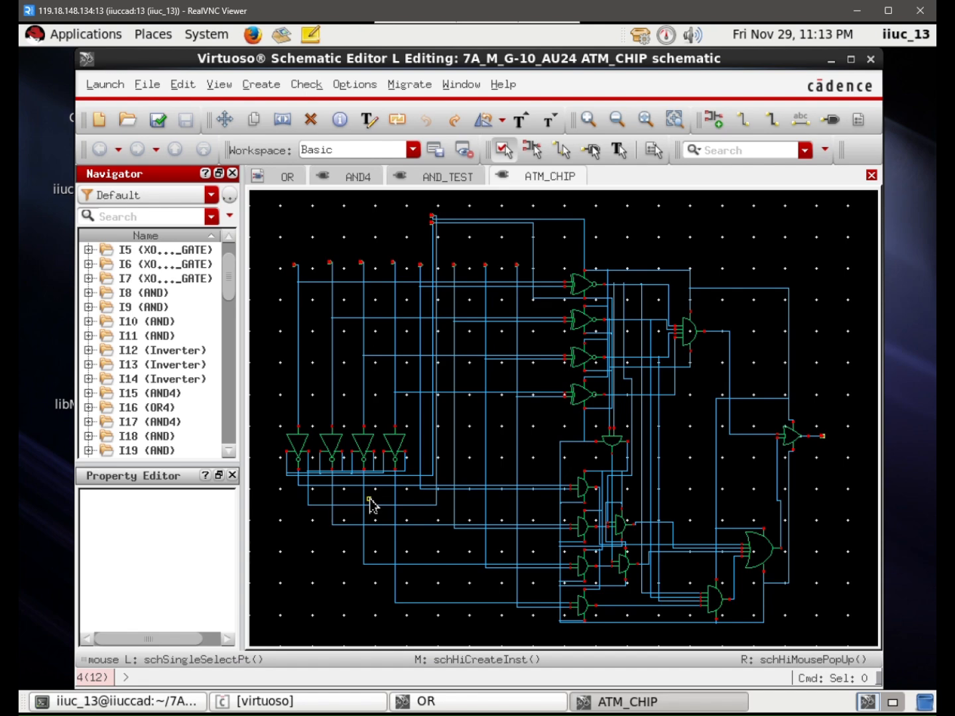
Launch ADE L for the ATM_CHIP schematic, restore the state from before the crash, and dismiss the plotted waveforms
click(106, 85)
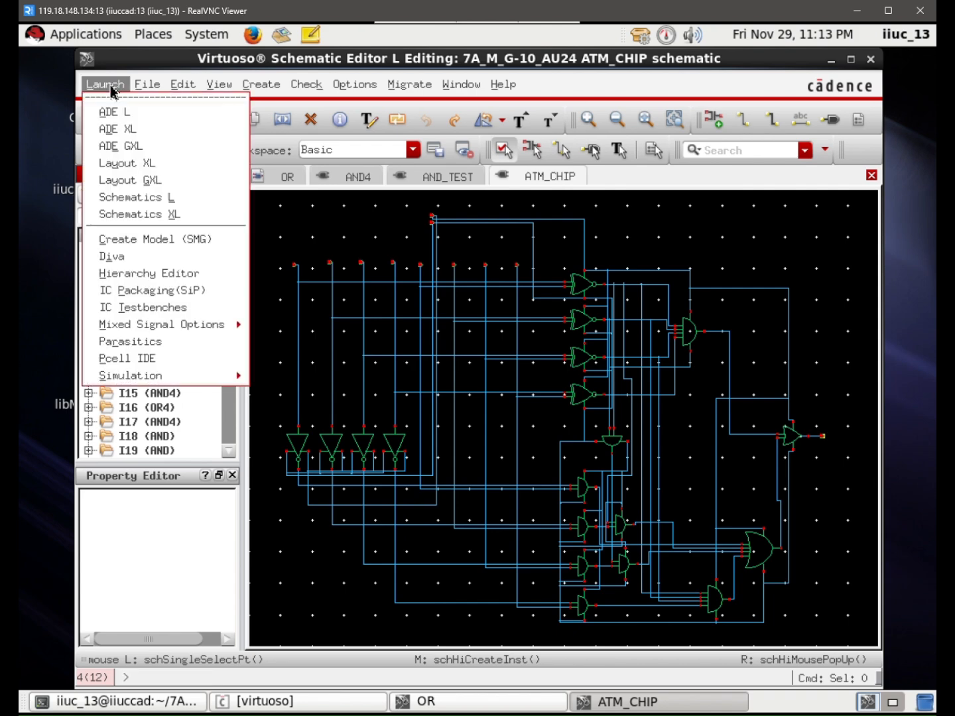
click(110, 111)
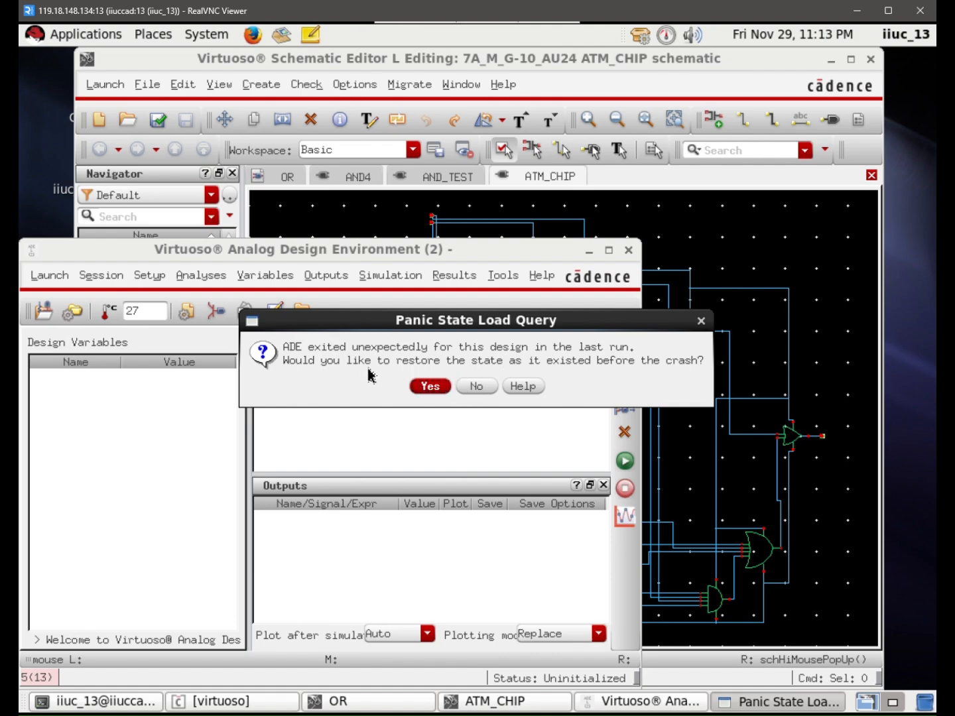
click(430, 386)
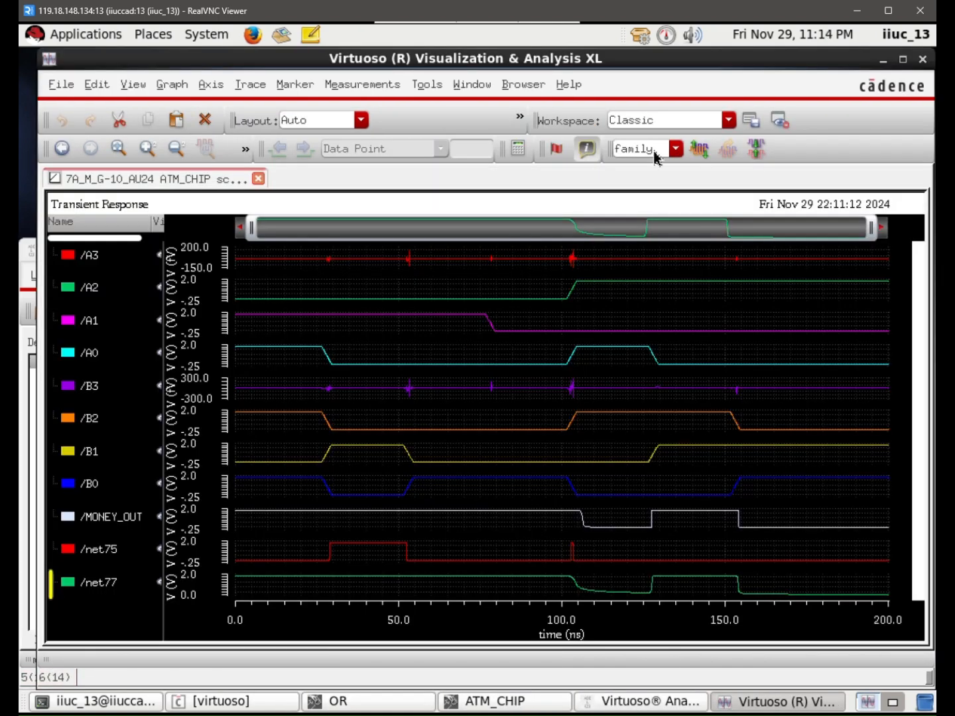
click(923, 60)
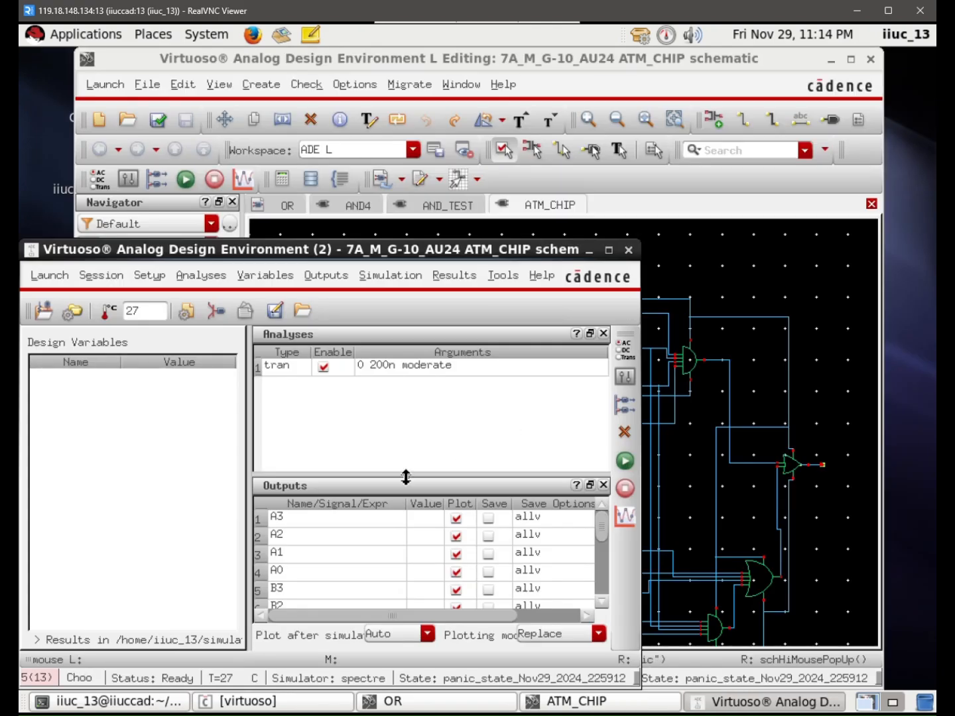
Load the saved simulation state state1 for ATM_CHIP and close the resulting waveform window
click(101, 275)
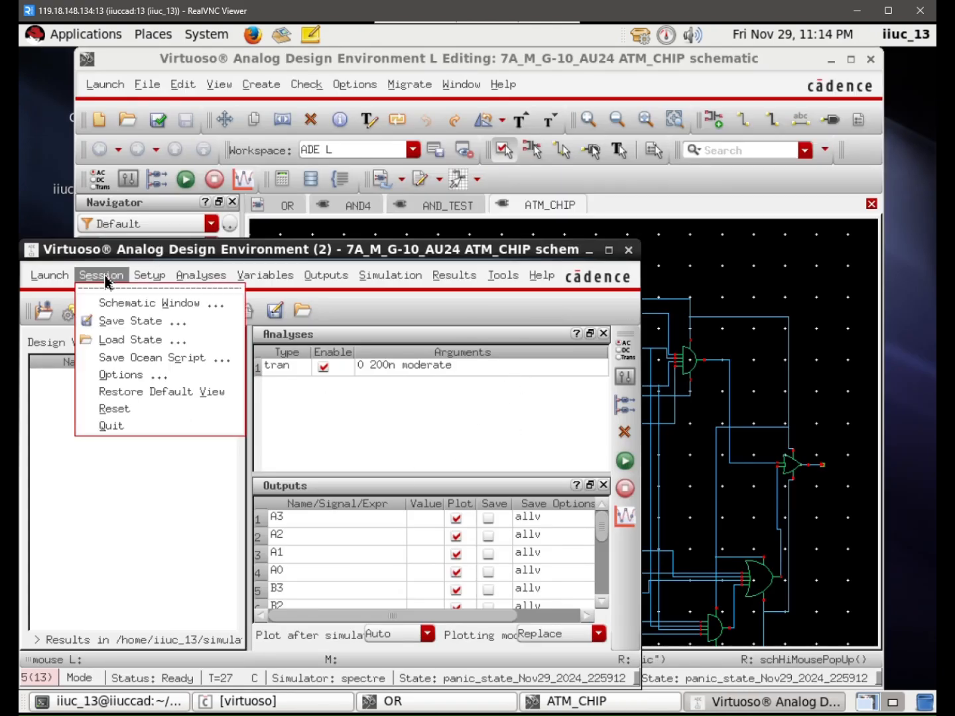
click(110, 337)
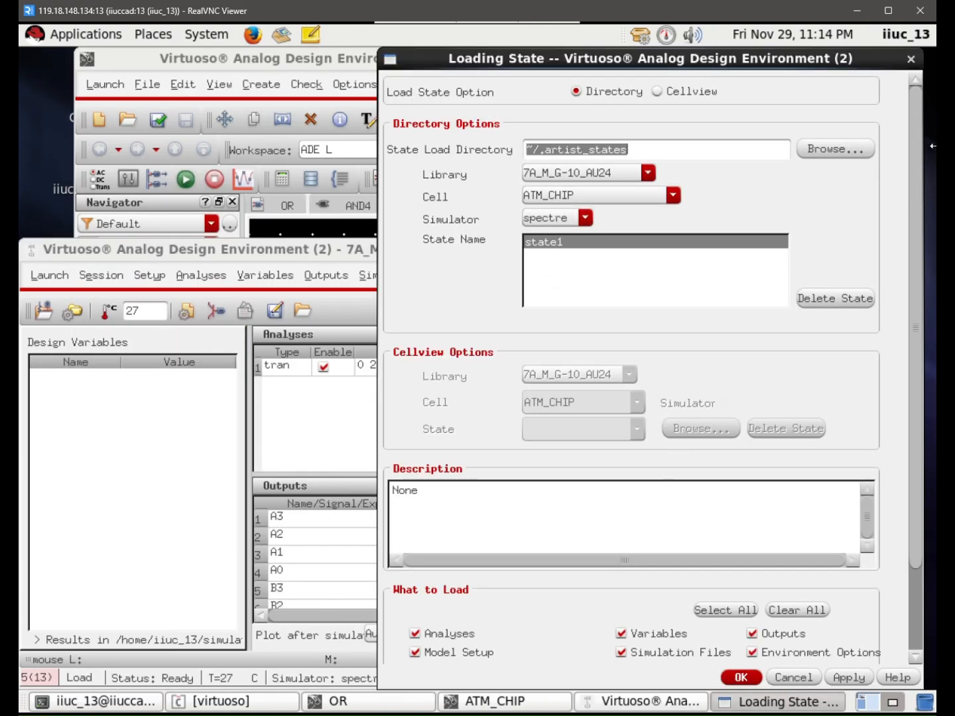
click(841, 684)
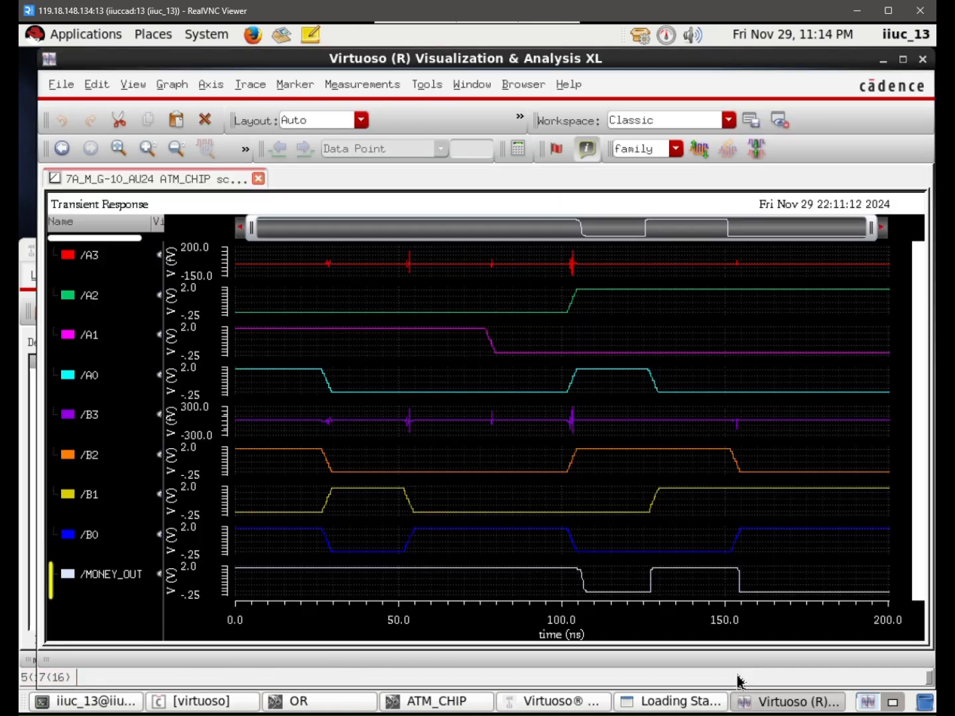
click(922, 59)
Open the analog stimuli setup and examine the B0 input's bit source, including its one and zero values and pattern data
click(305, 440)
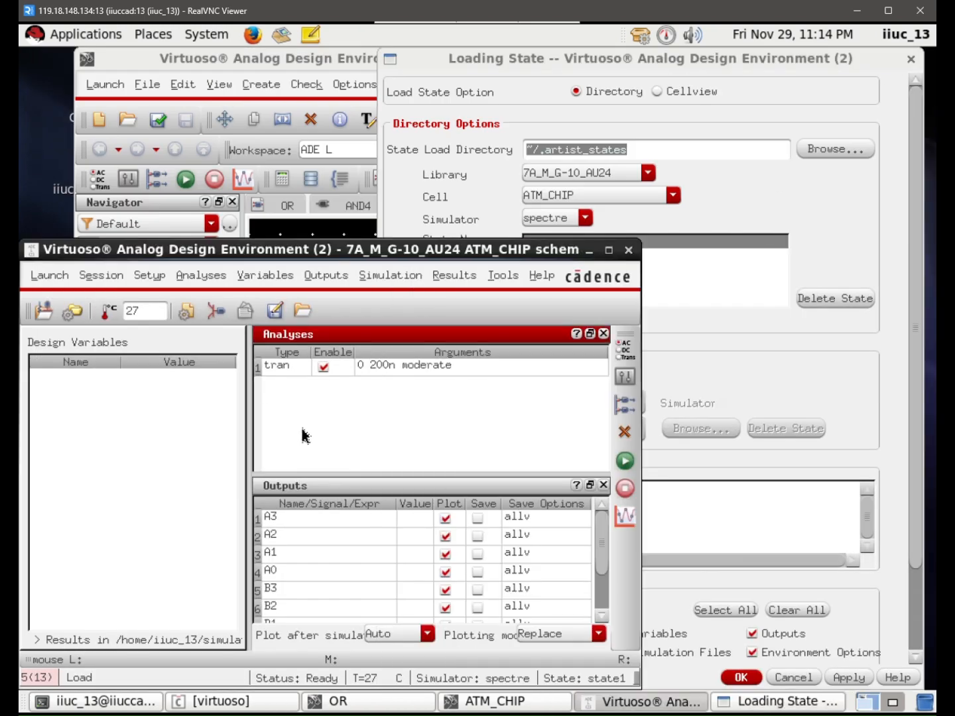
click(146, 278)
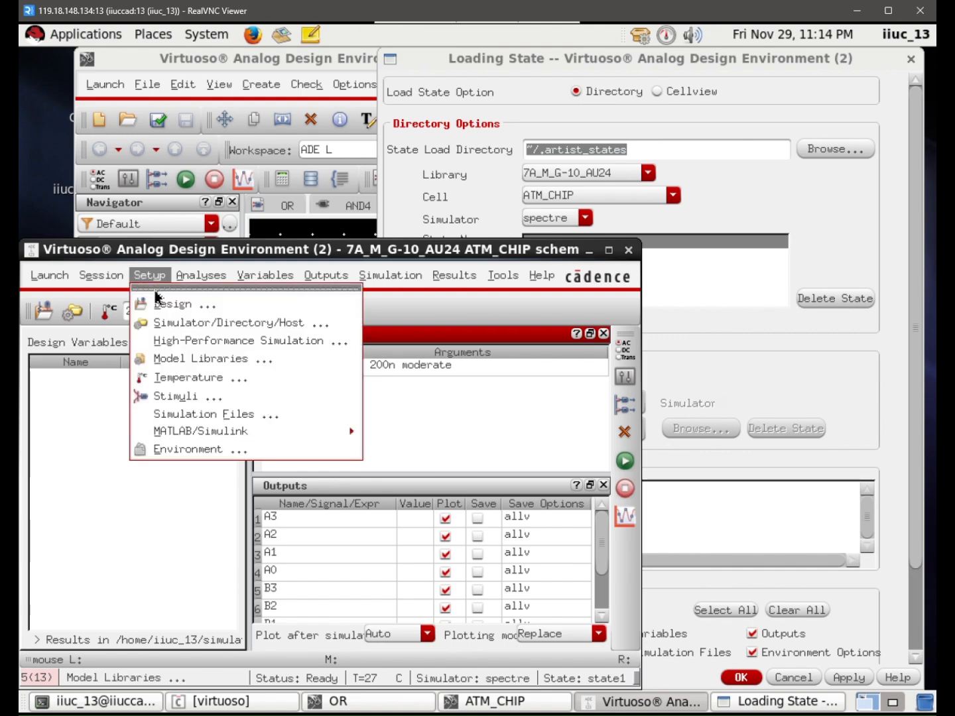
click(183, 396)
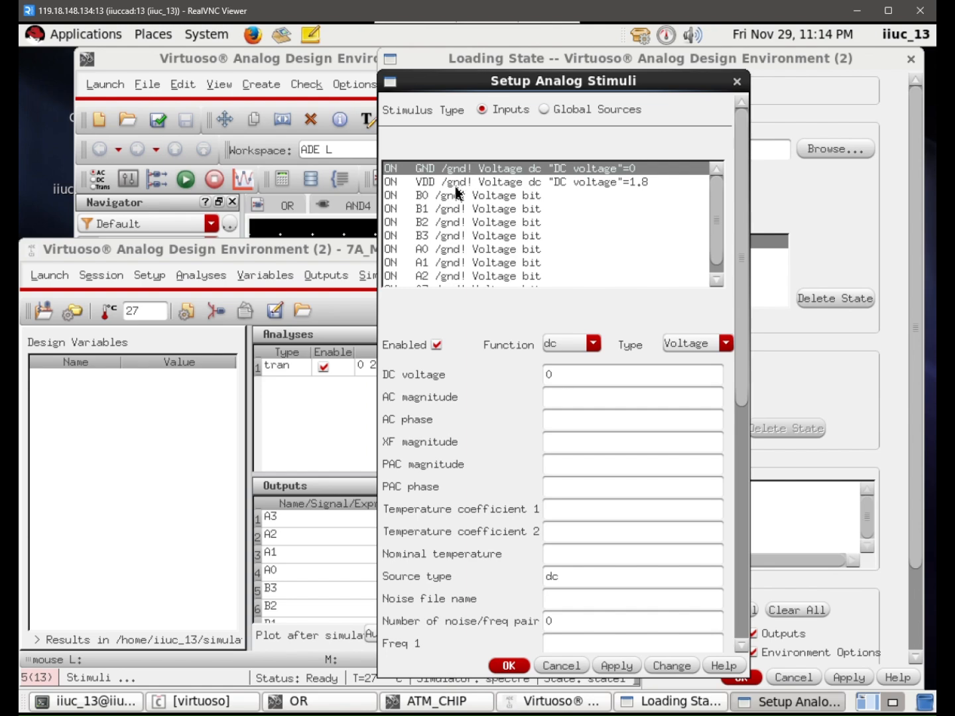
click(447, 199)
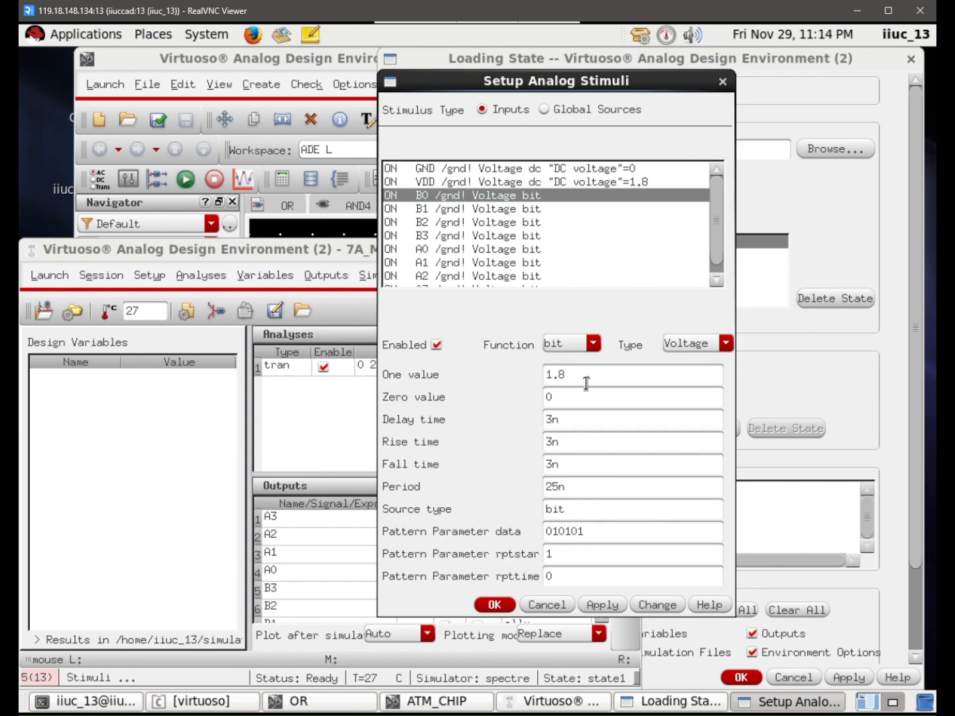
drag(568, 372, 519, 372)
drag(565, 399, 538, 384)
drag(586, 532, 543, 547)
click(554, 537)
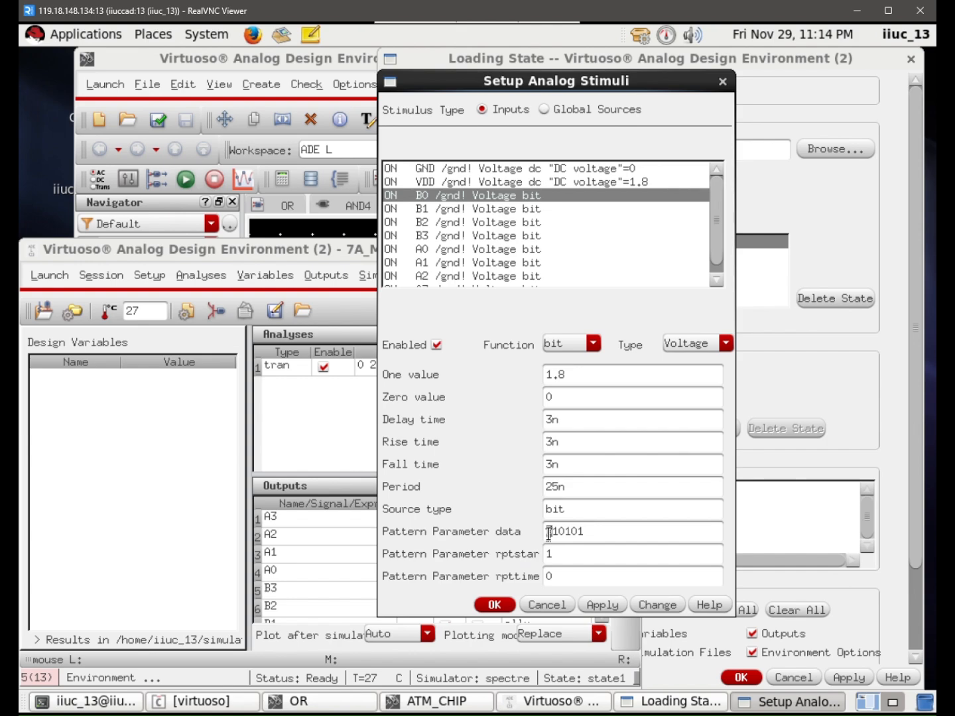
drag(609, 532, 547, 534)
click(601, 531)
drag(583, 532, 553, 539)
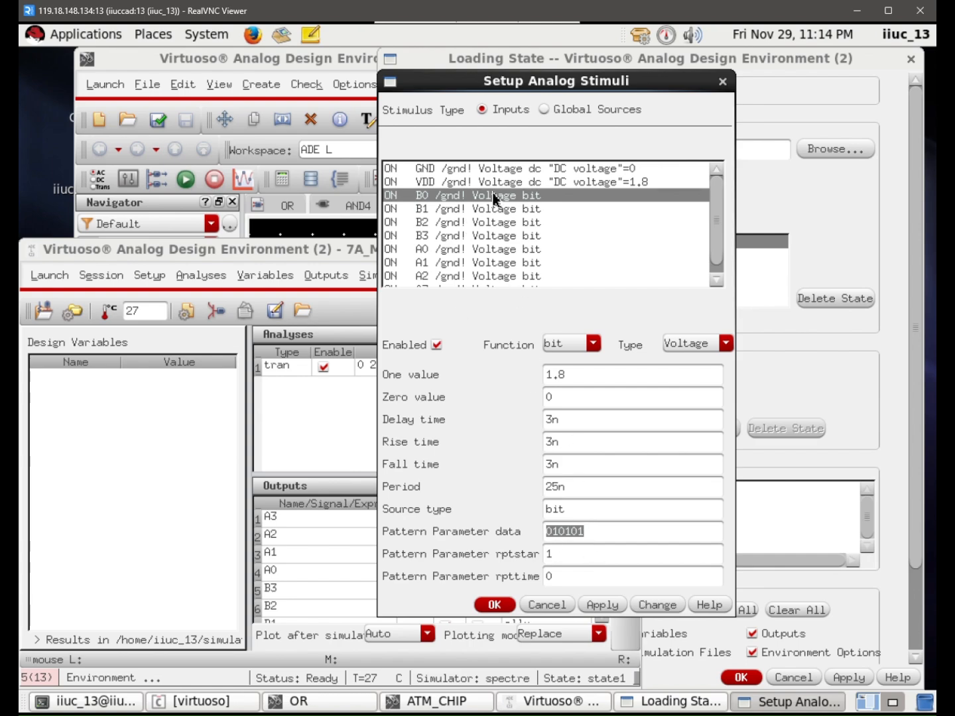
Examine the bit pattern data assigned to the A0, B3 and B2 inputs in the stimuli setup
scroll(433, 266, down, 1)
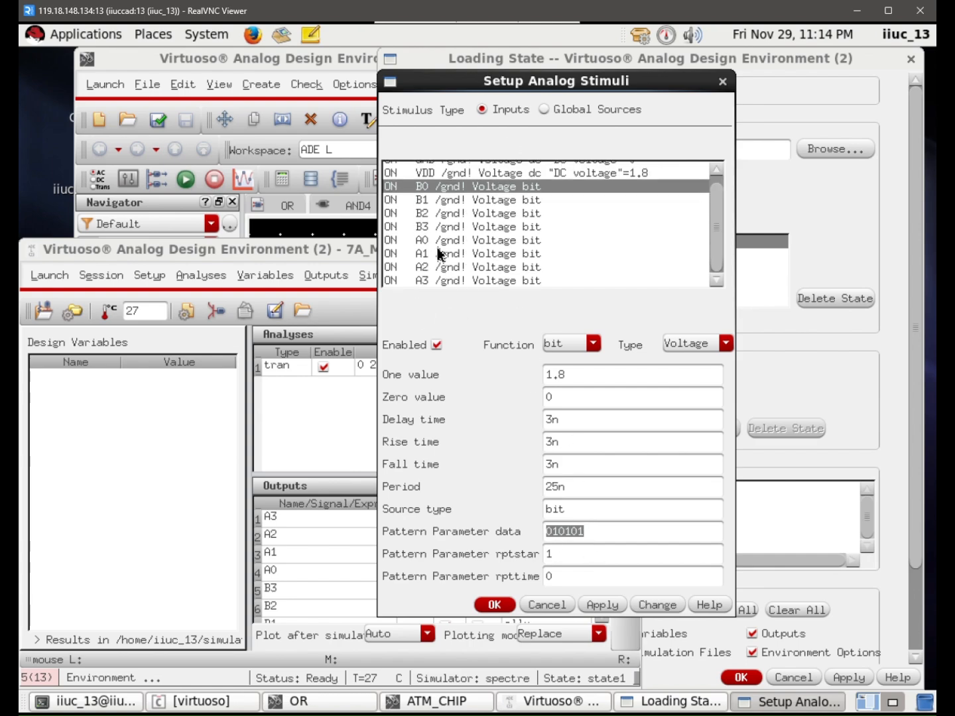
scroll(458, 219, up, 1)
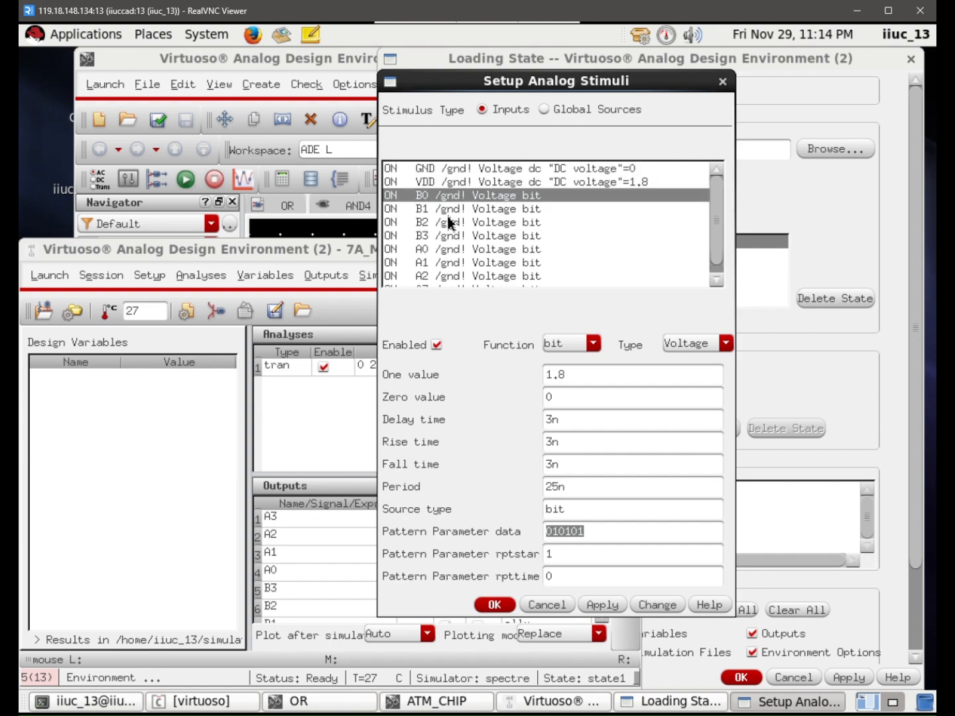
scroll(478, 252, down, 1)
click(476, 242)
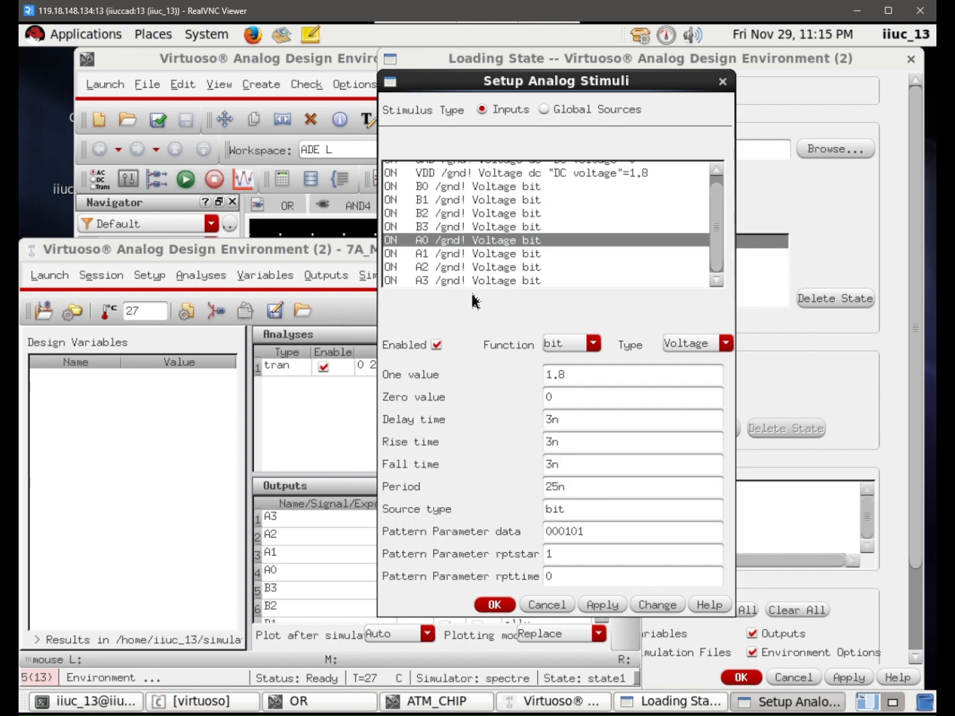
drag(589, 527, 543, 533)
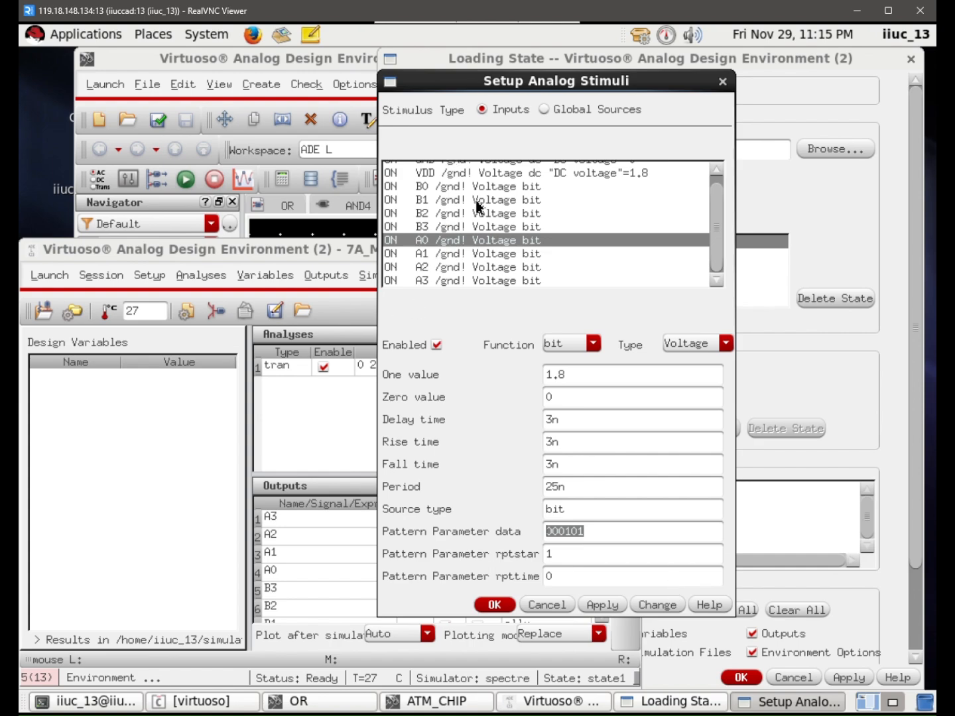
click(426, 228)
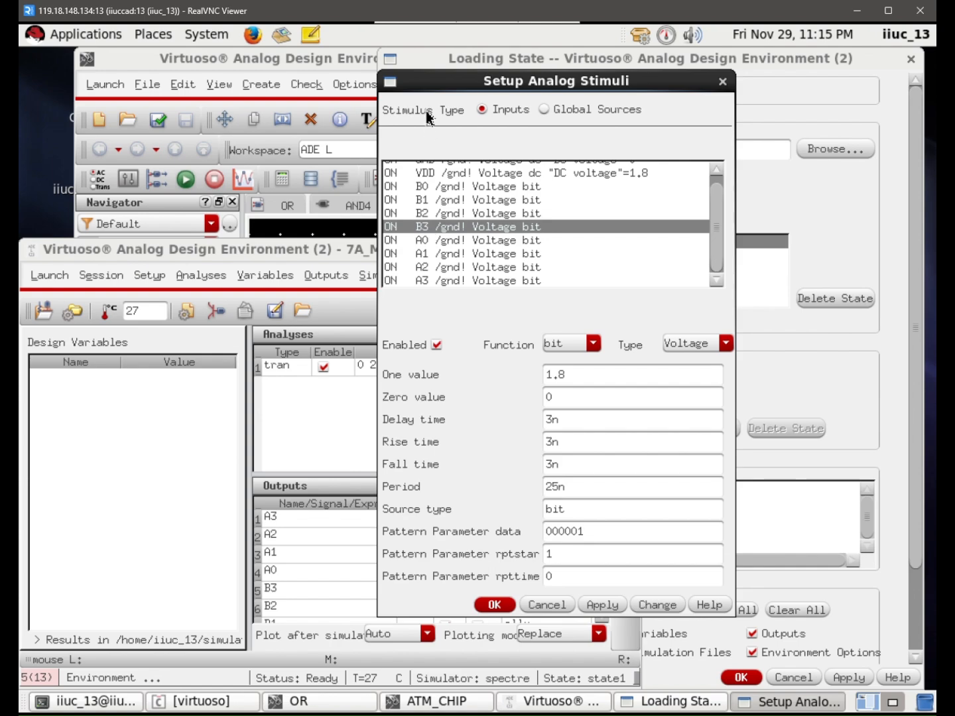
click(442, 214)
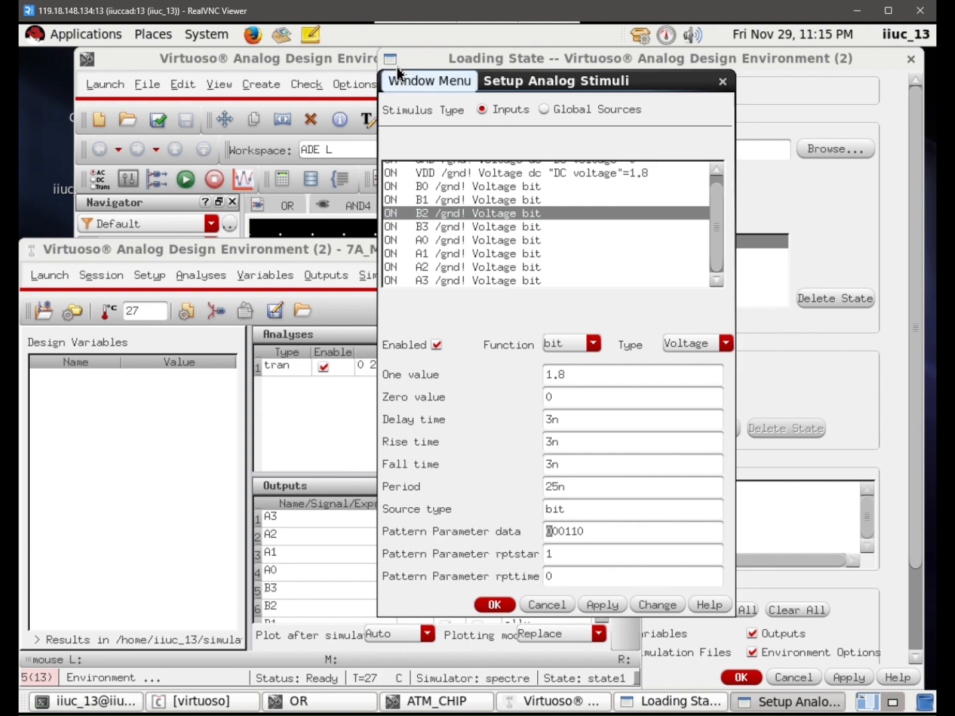
Examine the DC voltages assigned to the GND and VDD inputs in the stimuli list and accept the stimuli setup
scroll(490, 189, up, 1)
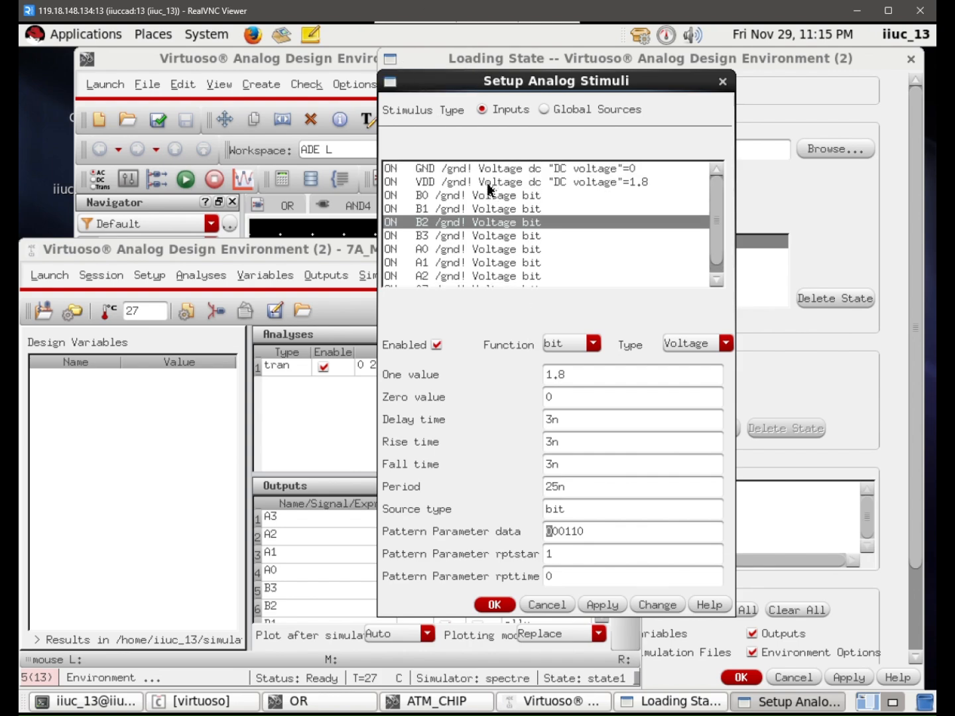
scroll(489, 189, down, 1)
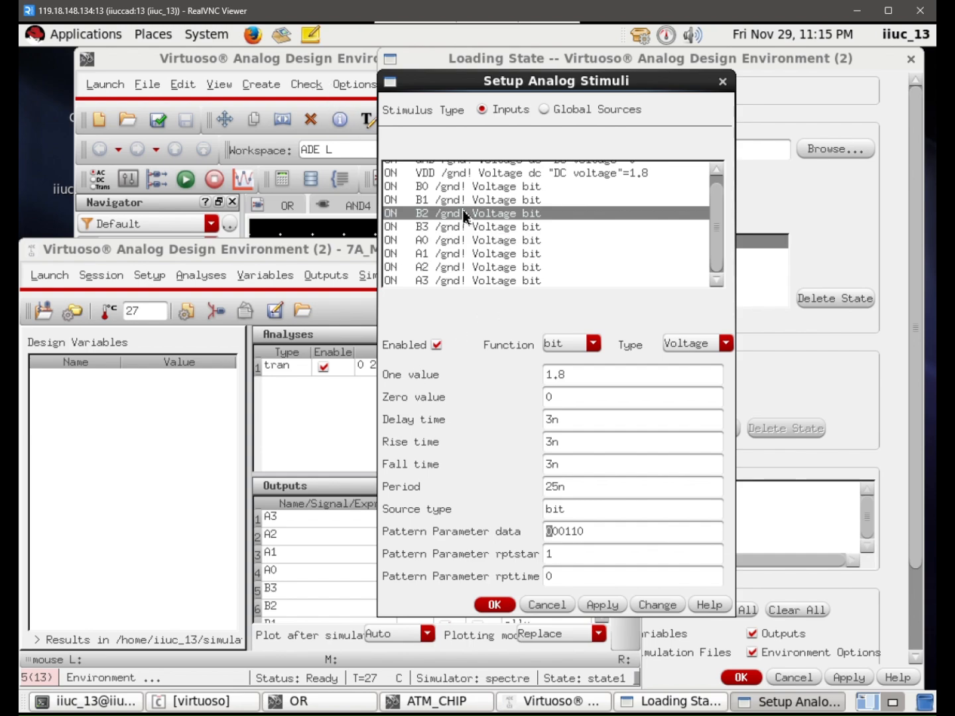
scroll(465, 216, up, 1)
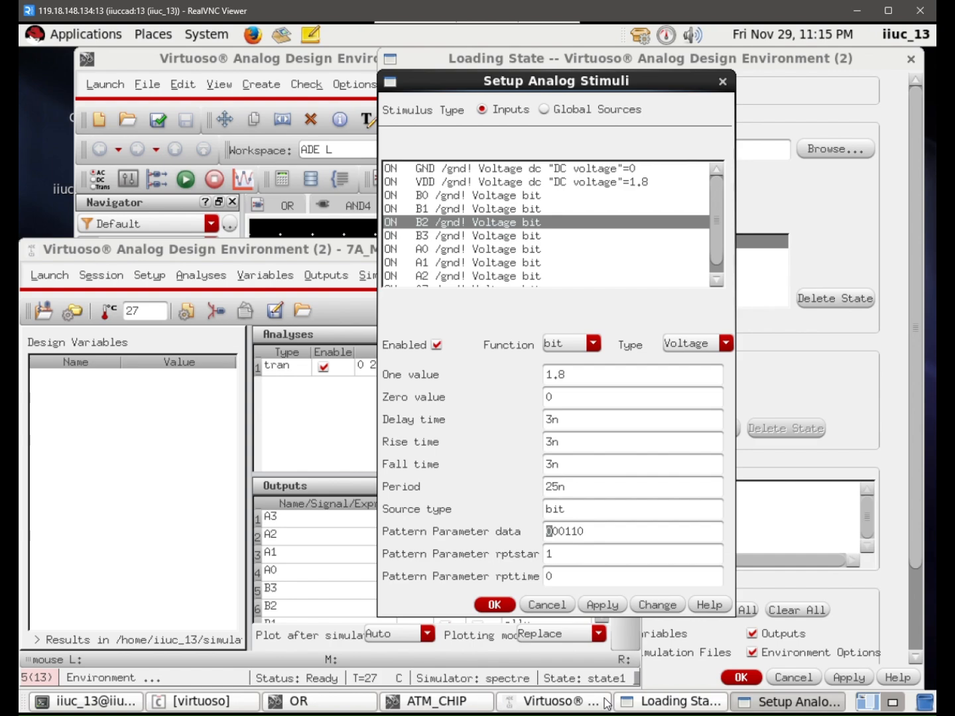
click(492, 168)
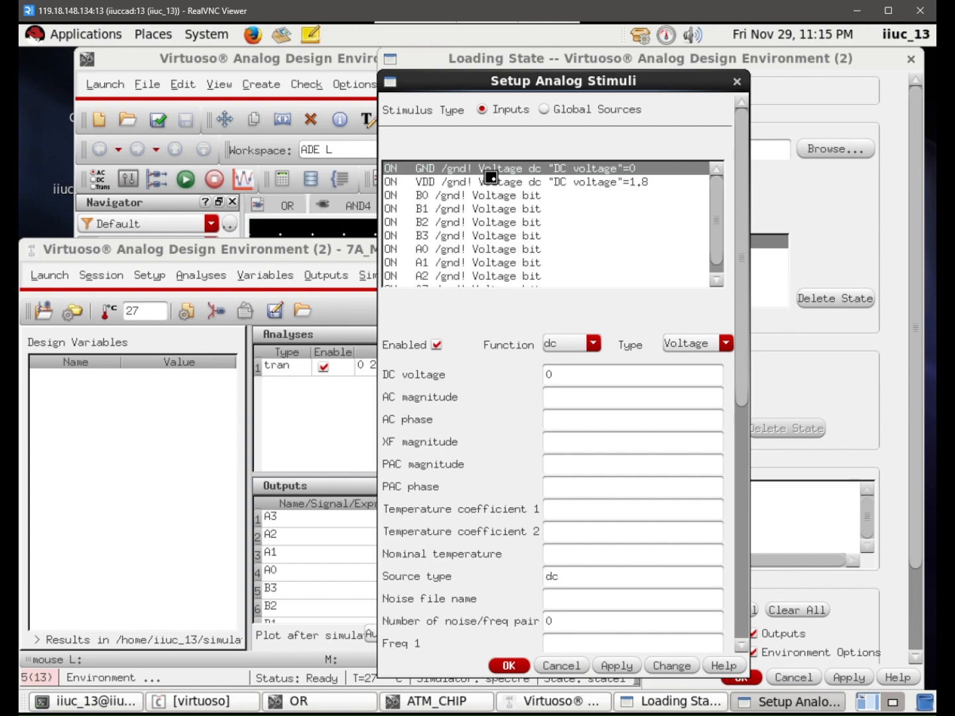
click(492, 181)
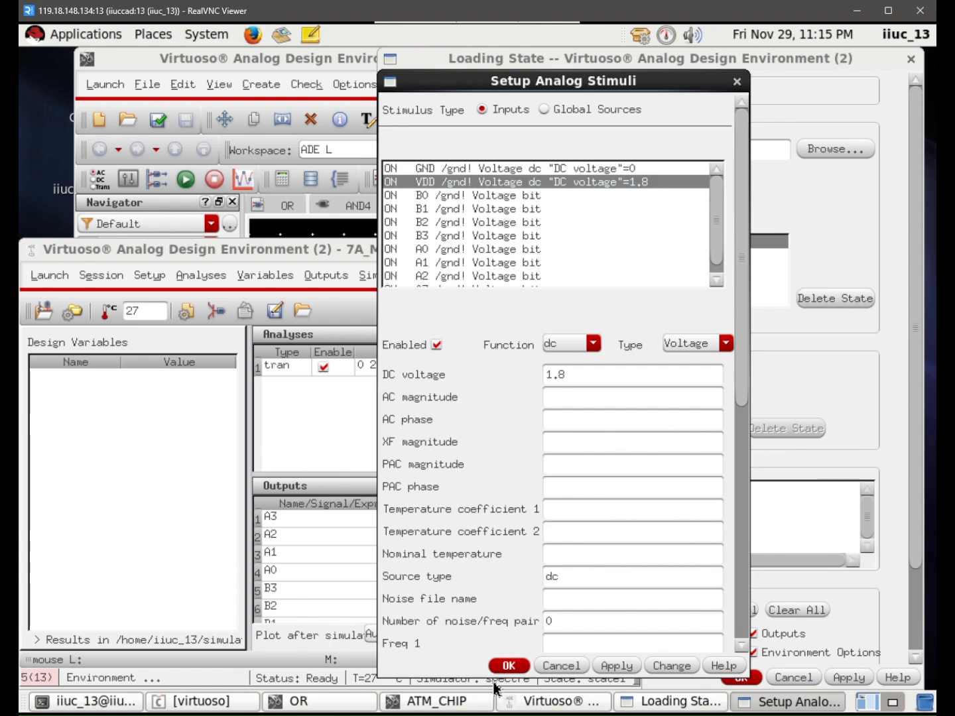
click(508, 665)
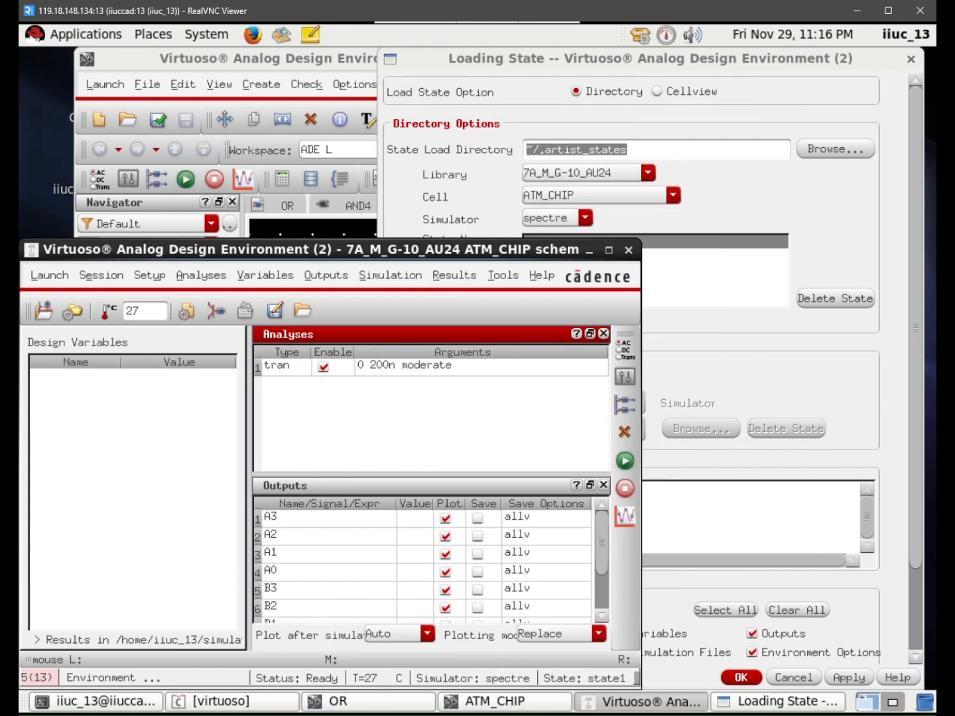
Review the transient analysis's stop time and accuracy settings and accept them
click(187, 276)
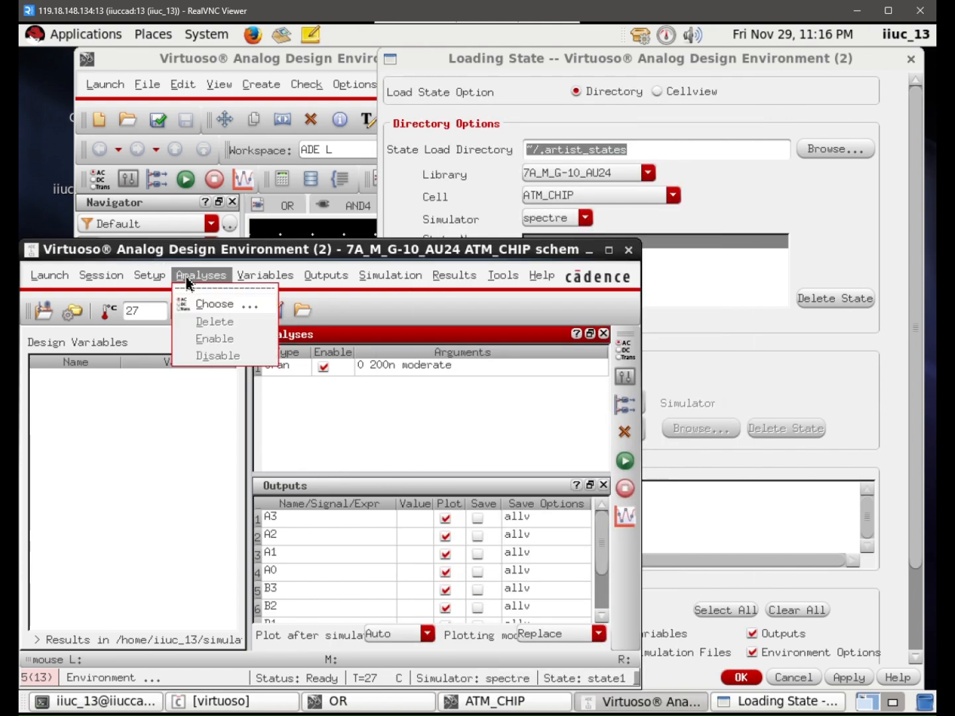
click(218, 304)
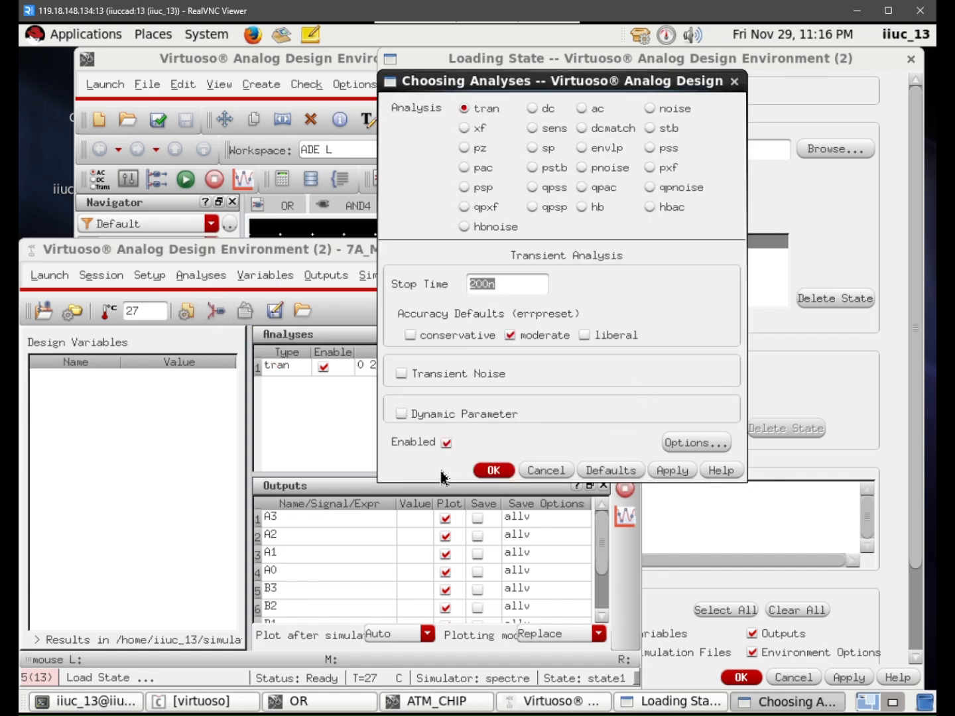
click(481, 470)
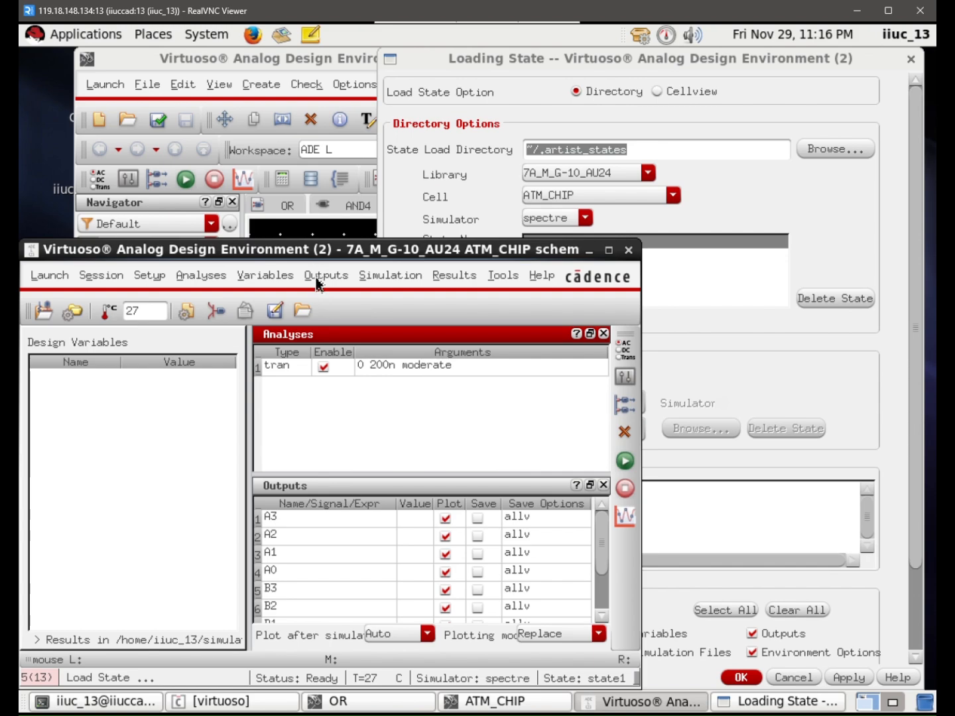
Run the ATM_CHIP simulation, split the plotted traces into separate strips, and minimize the waveform window
scroll(354, 603, down, 1)
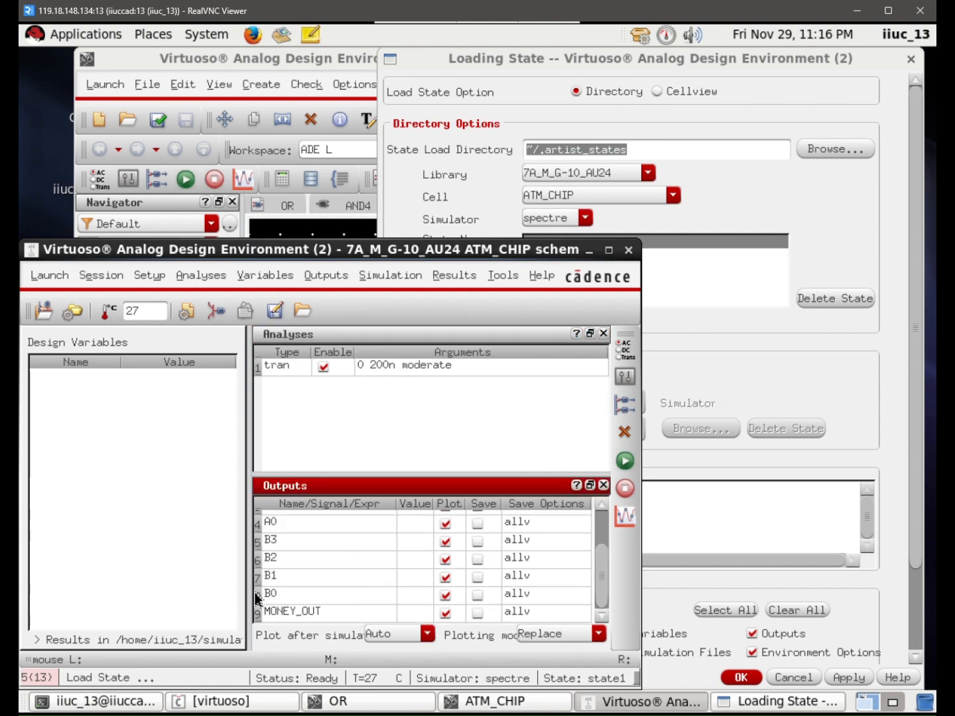
scroll(277, 605, up, 1)
scroll(277, 605, down, 1)
click(622, 463)
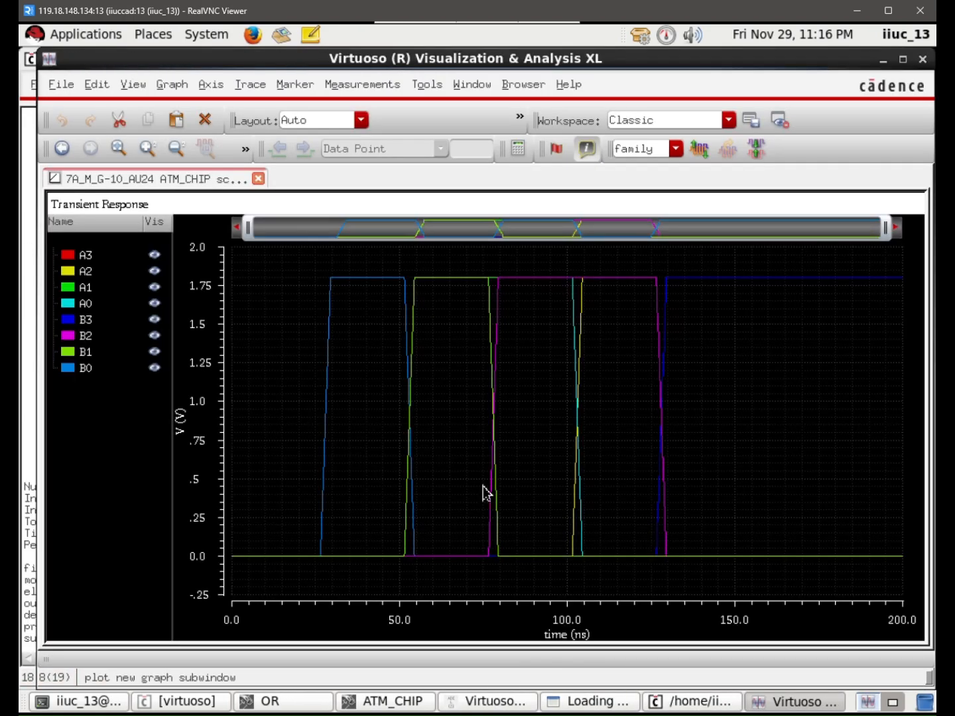
click(698, 149)
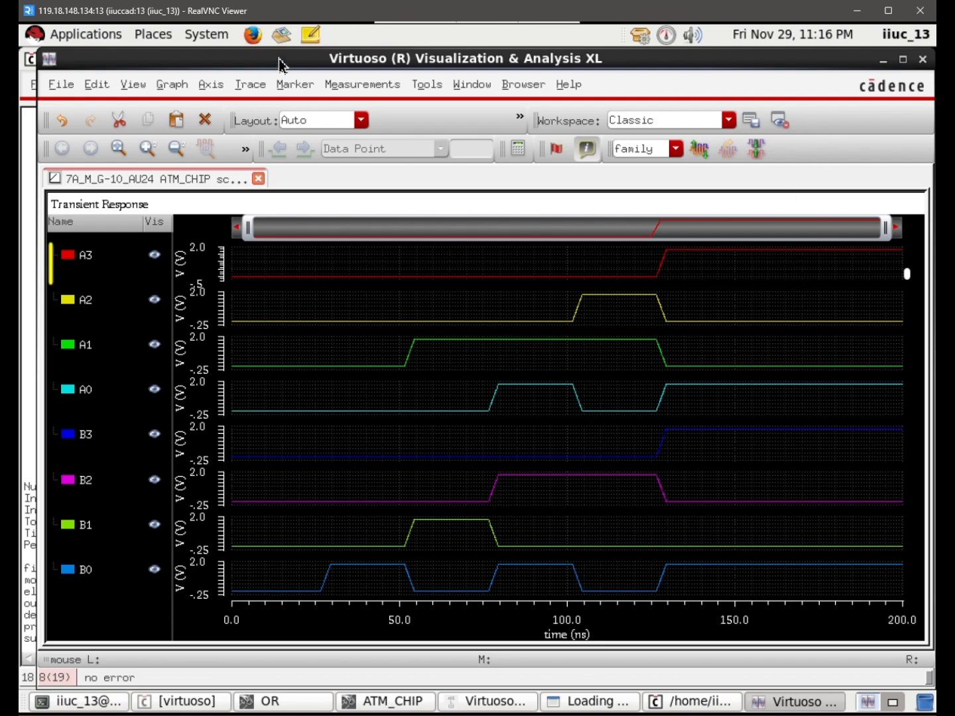
click(878, 67)
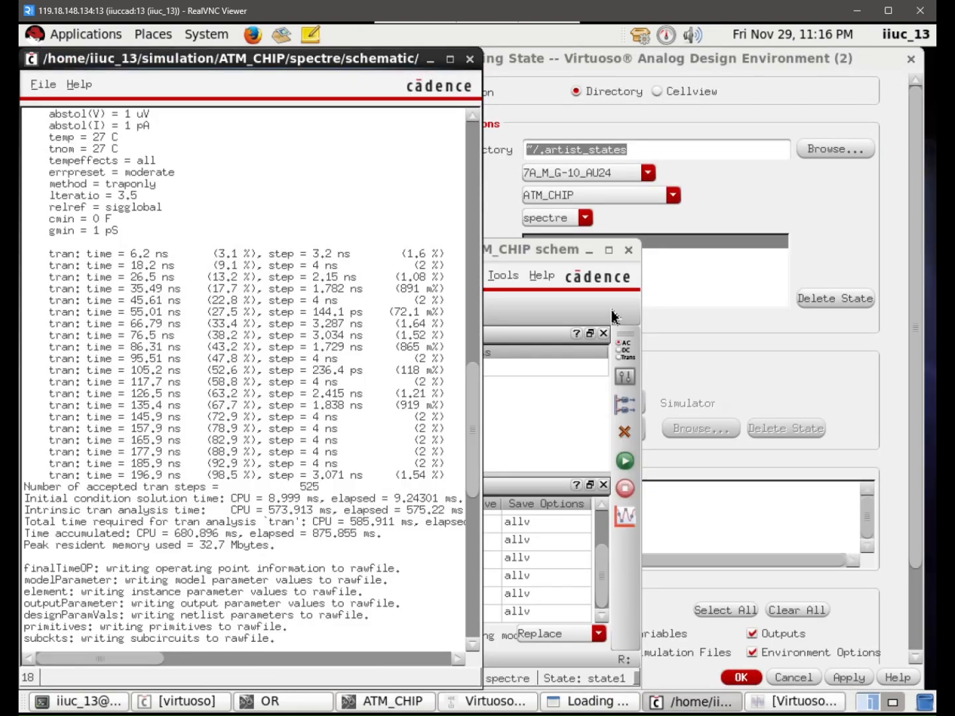
Check that MONEY_OUT is in the plotted outputs list, rerun the ATM_CHIP simulation, and minimize the waveform window
click(524, 419)
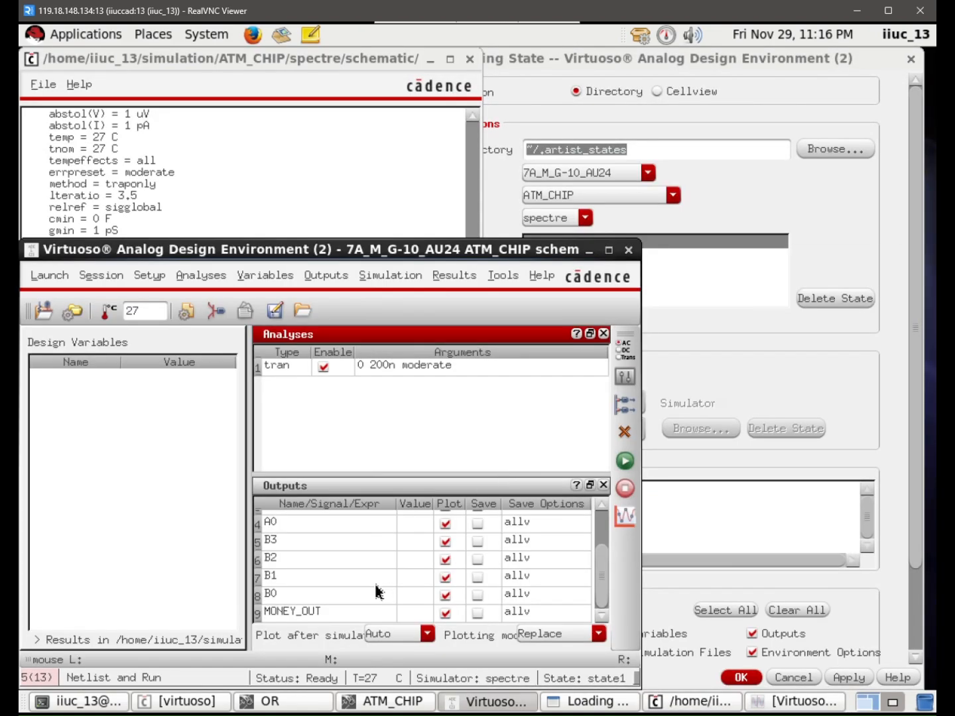
scroll(393, 581, up, 2)
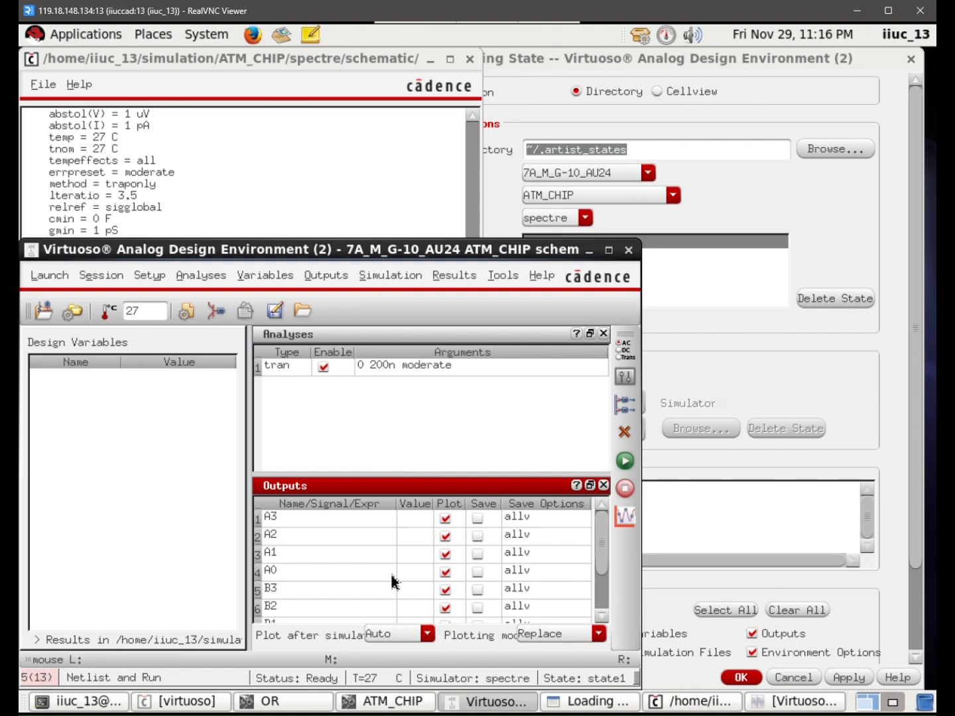
scroll(393, 582, down, 1)
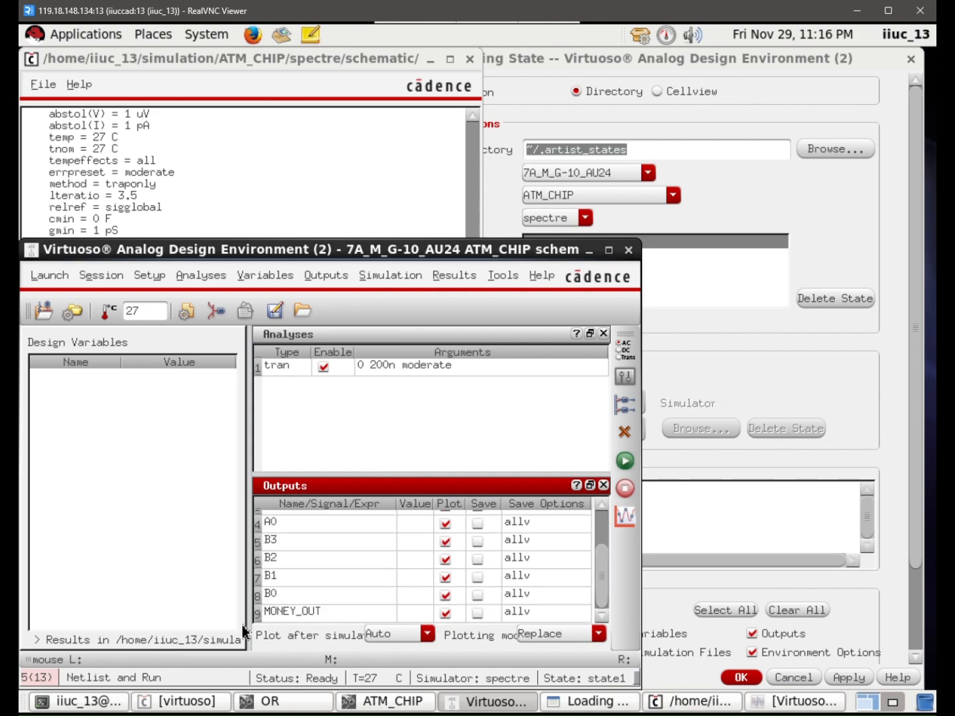
click(617, 468)
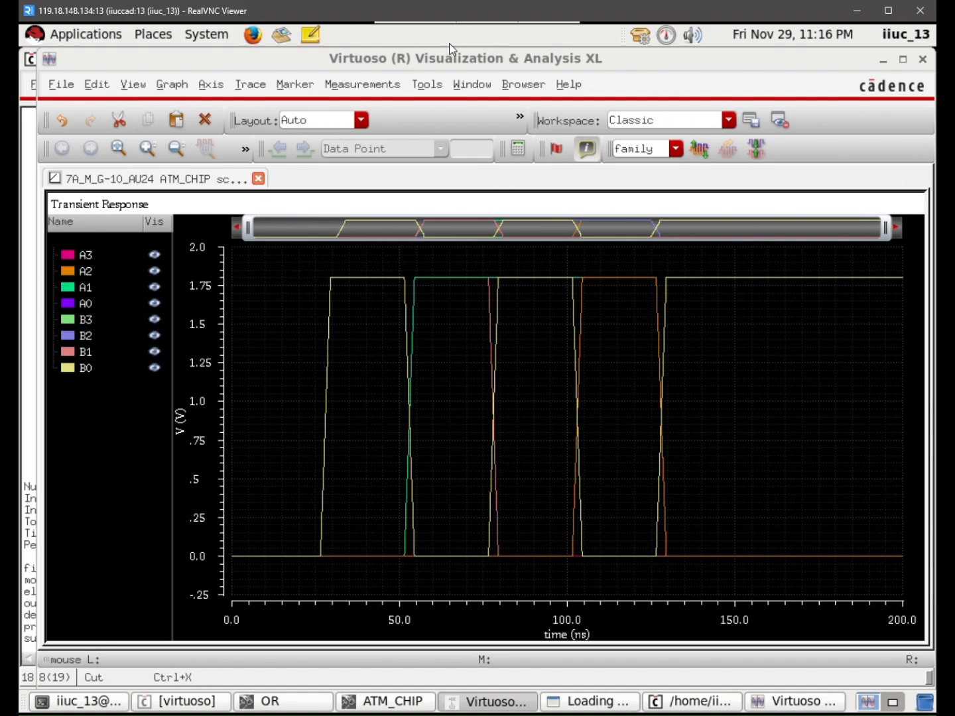
click(871, 65)
click(879, 61)
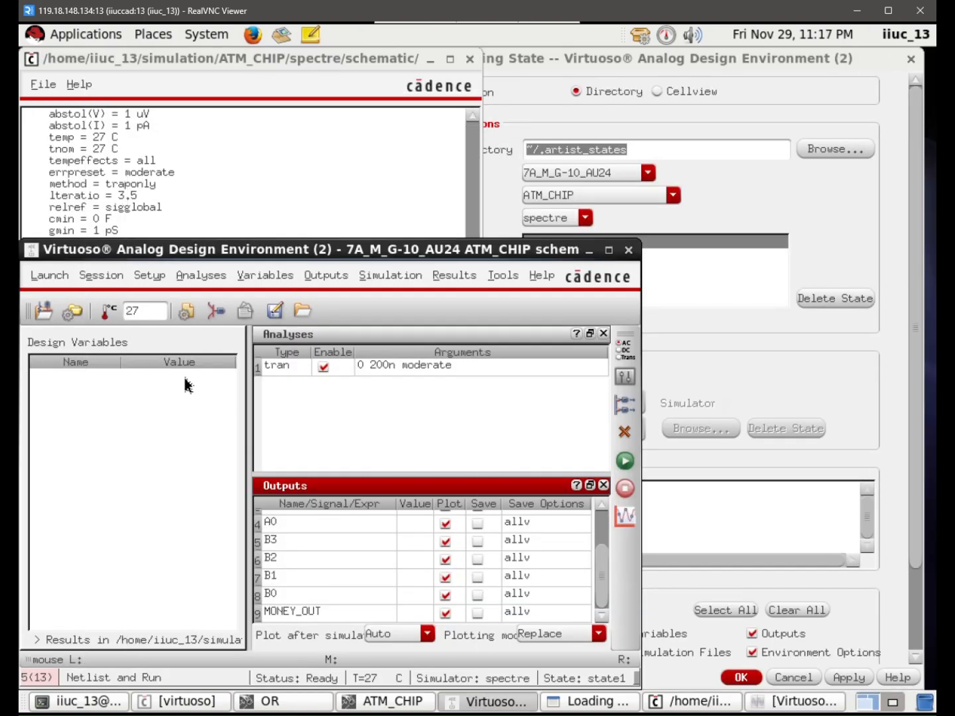
Try to pick the OR gate's output net on the schematic for plotting, and close the ADE L session without saving its state
click(328, 275)
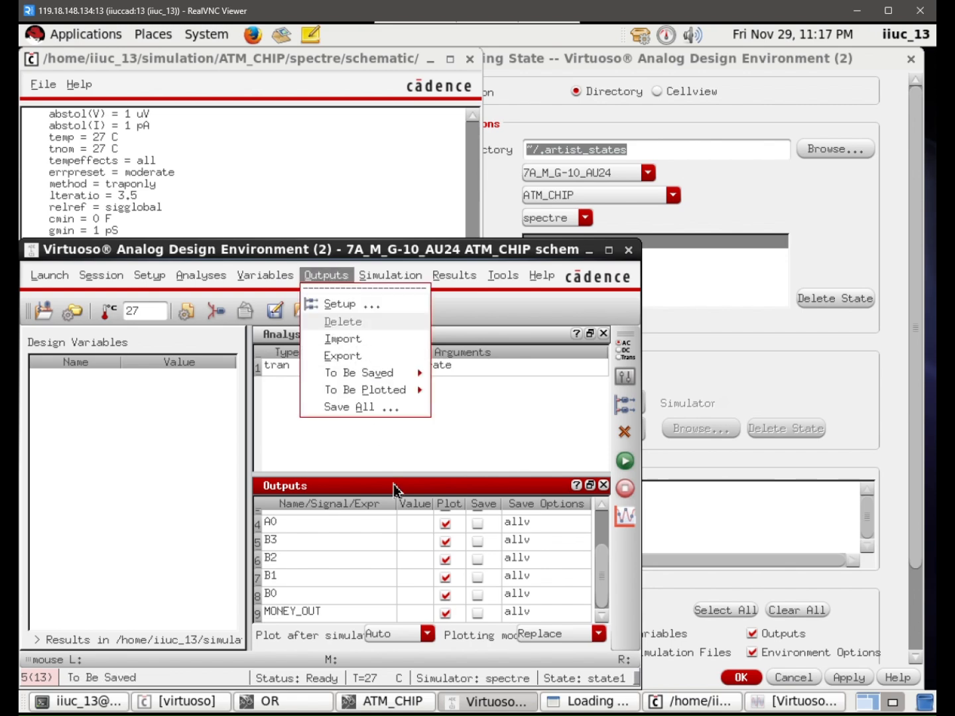
mouse_move(394, 391)
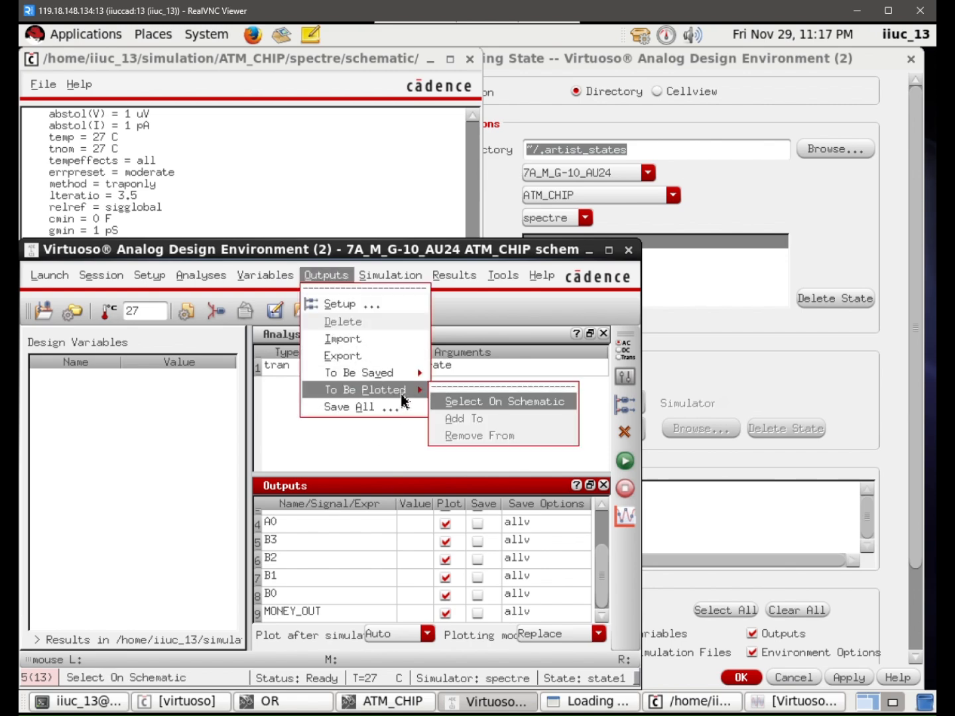
click(450, 400)
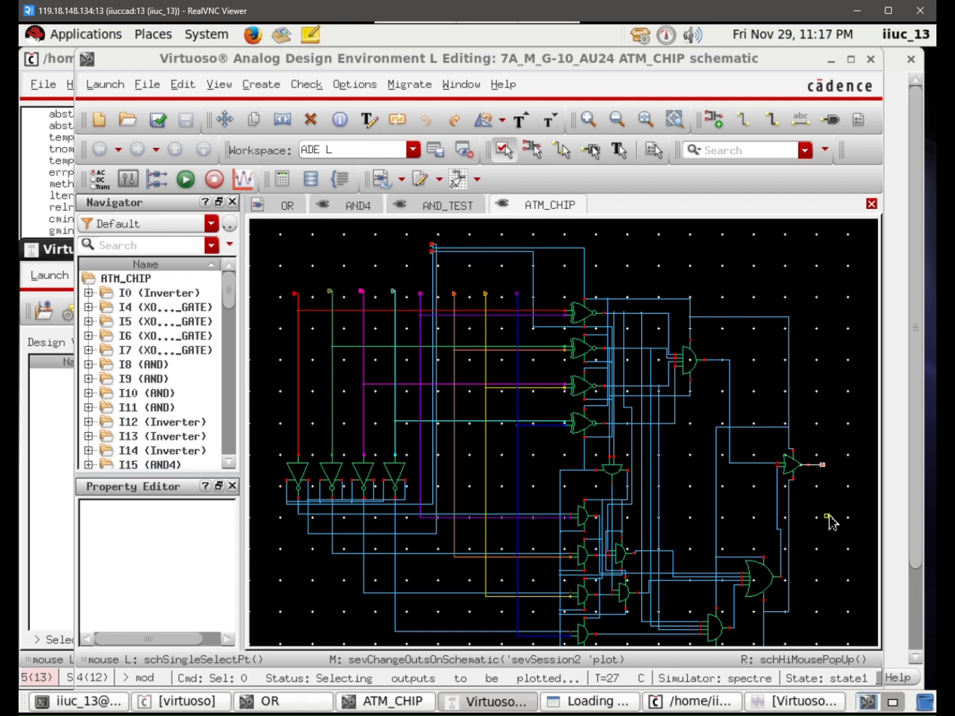
scroll(196, 351, down, 6)
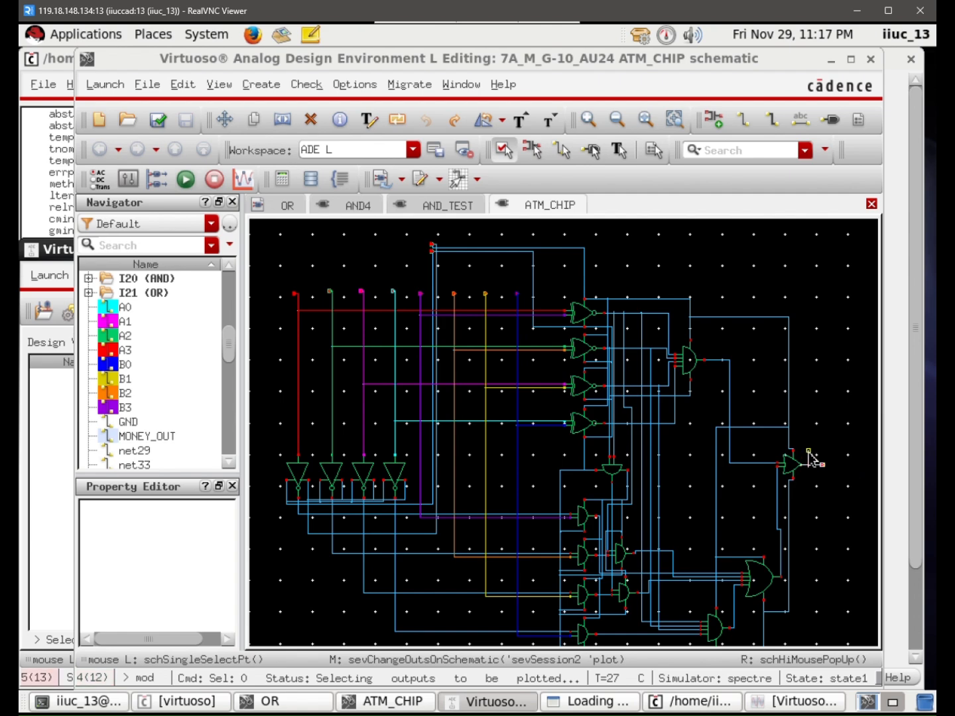
ctrl+scroll(810, 455, up, 5)
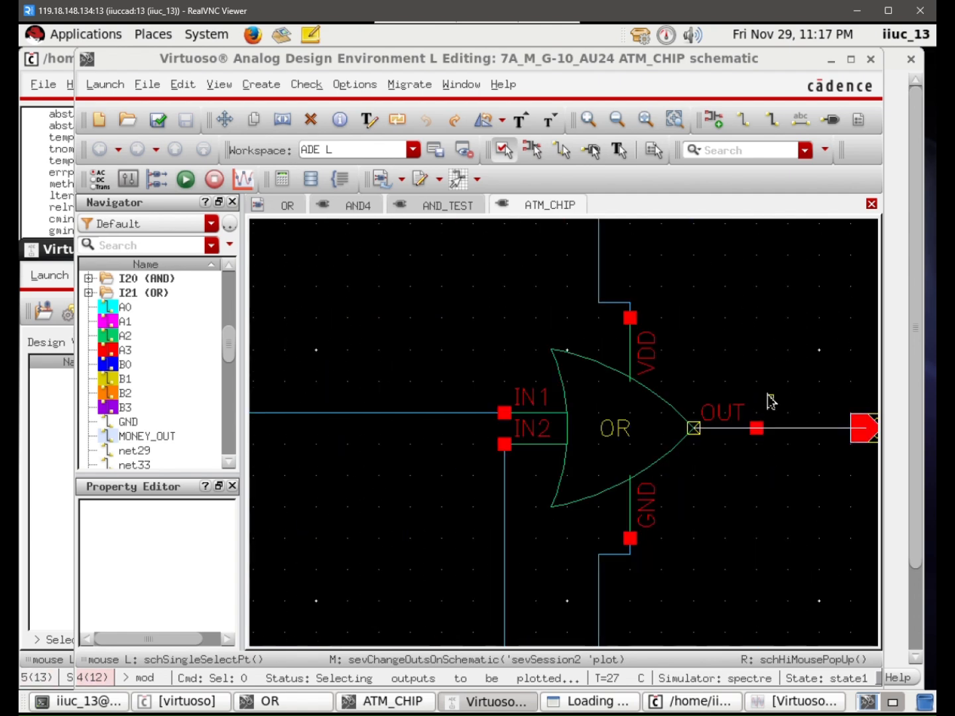
click(789, 435)
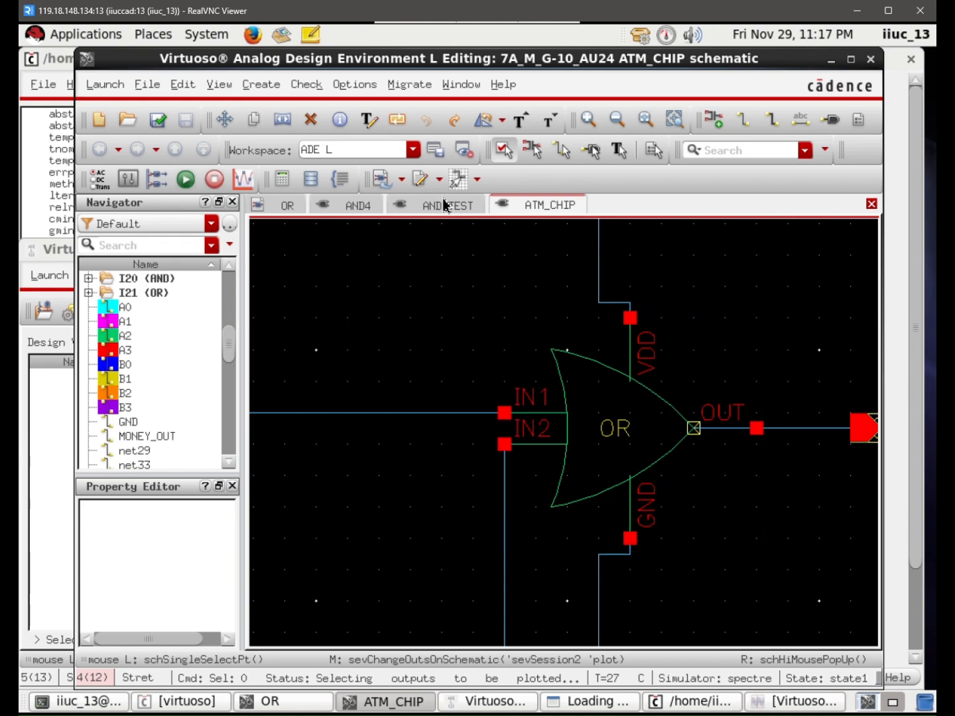
key(alt+Tab)
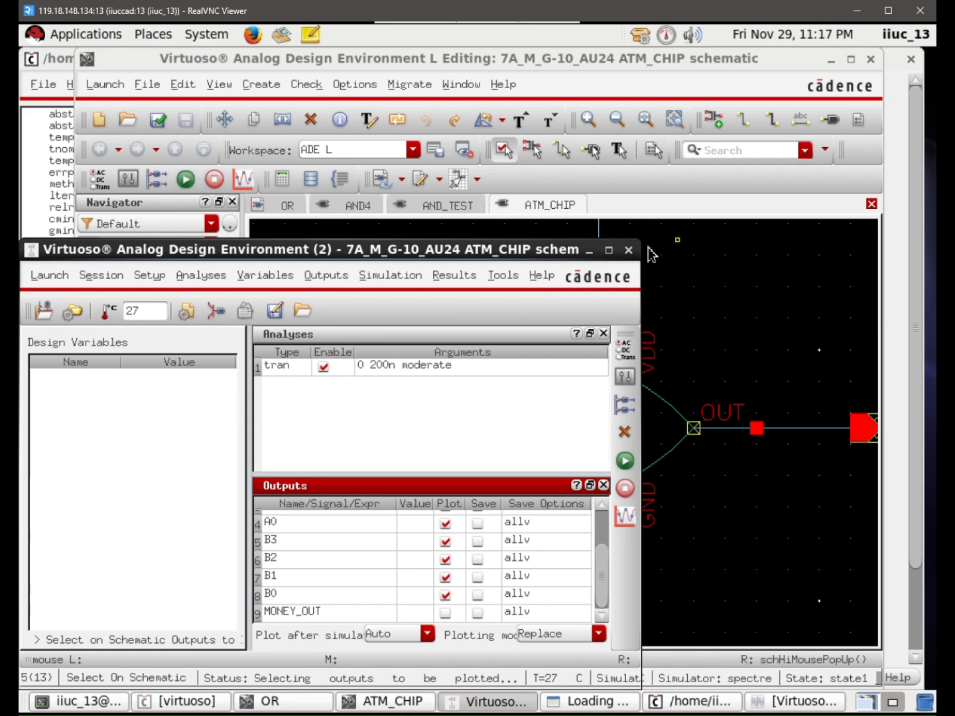
click(629, 250)
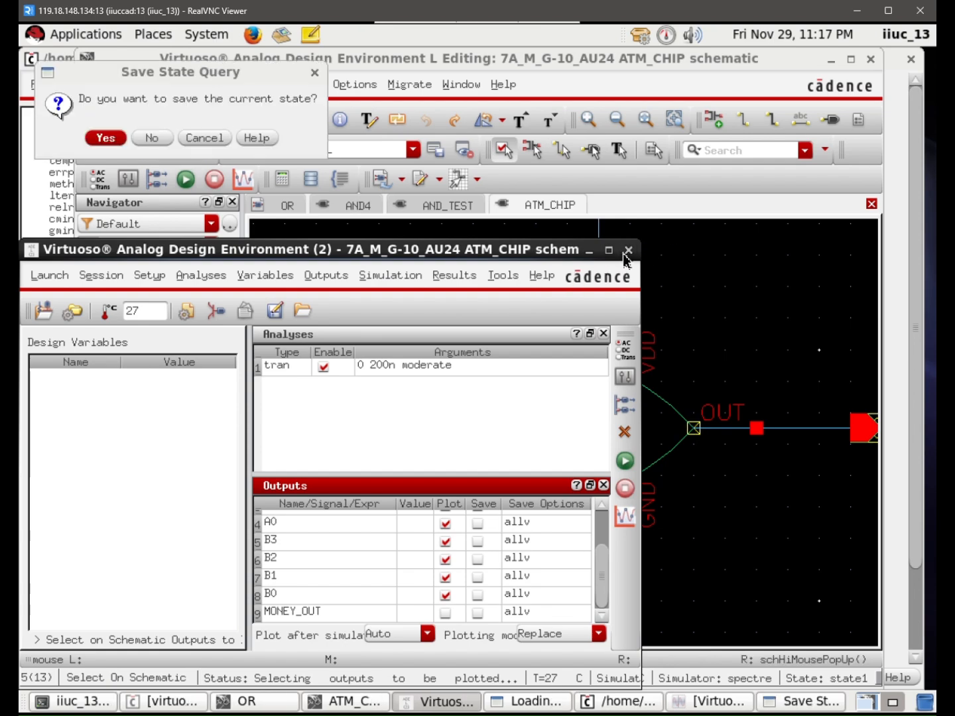
click(162, 140)
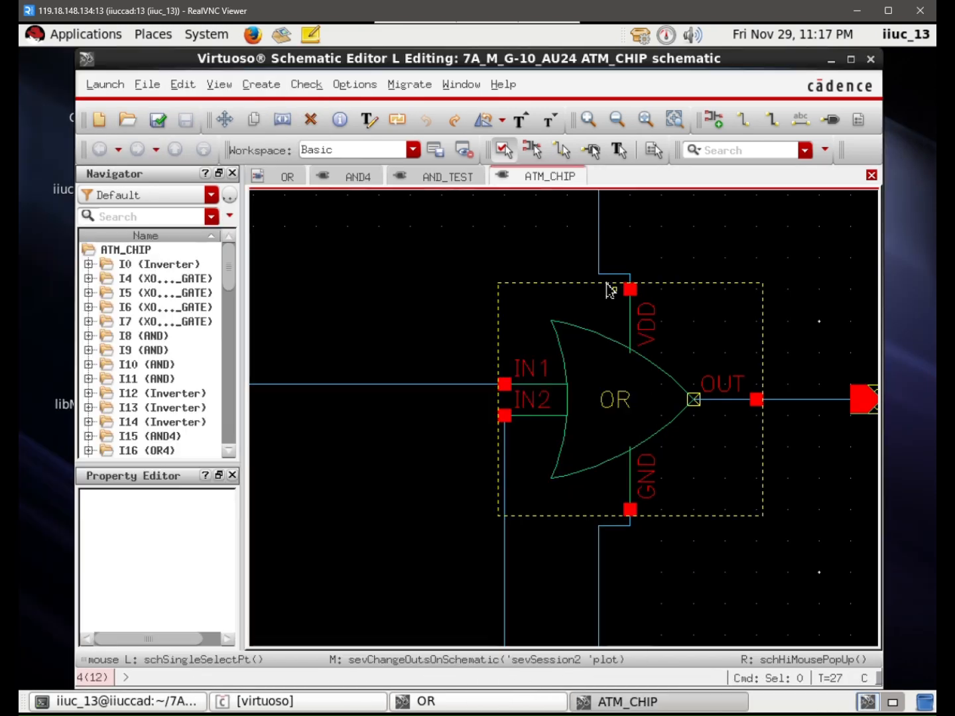
Delete the MONEY_OUT wire at the final OR gate and rewire the output pin to the gate's OUT terminal
click(724, 400)
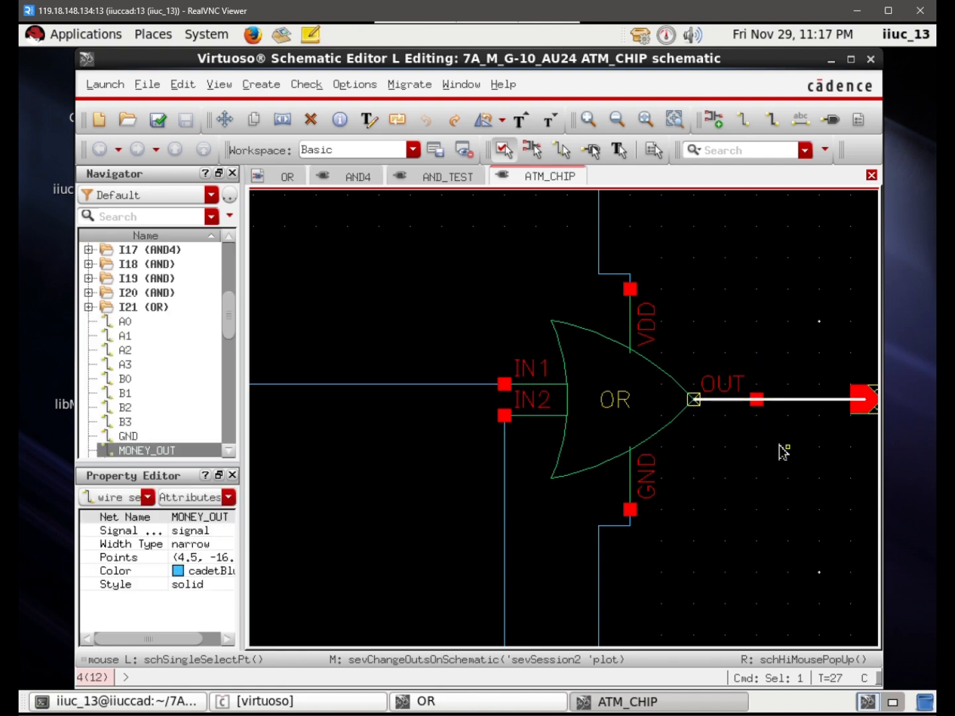
key(Delete)
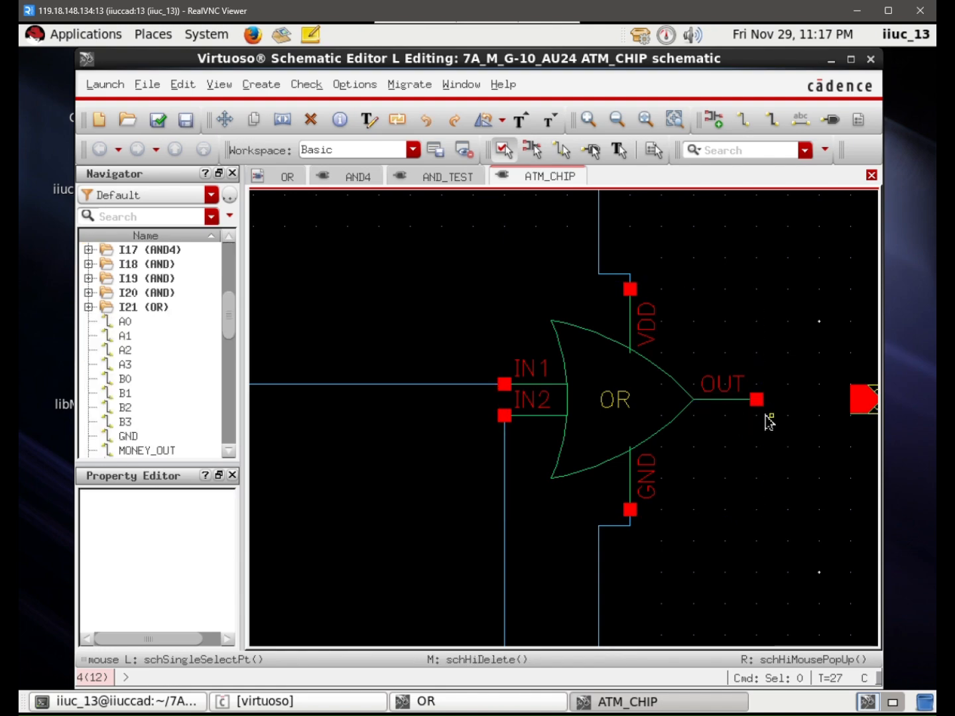
key(w)
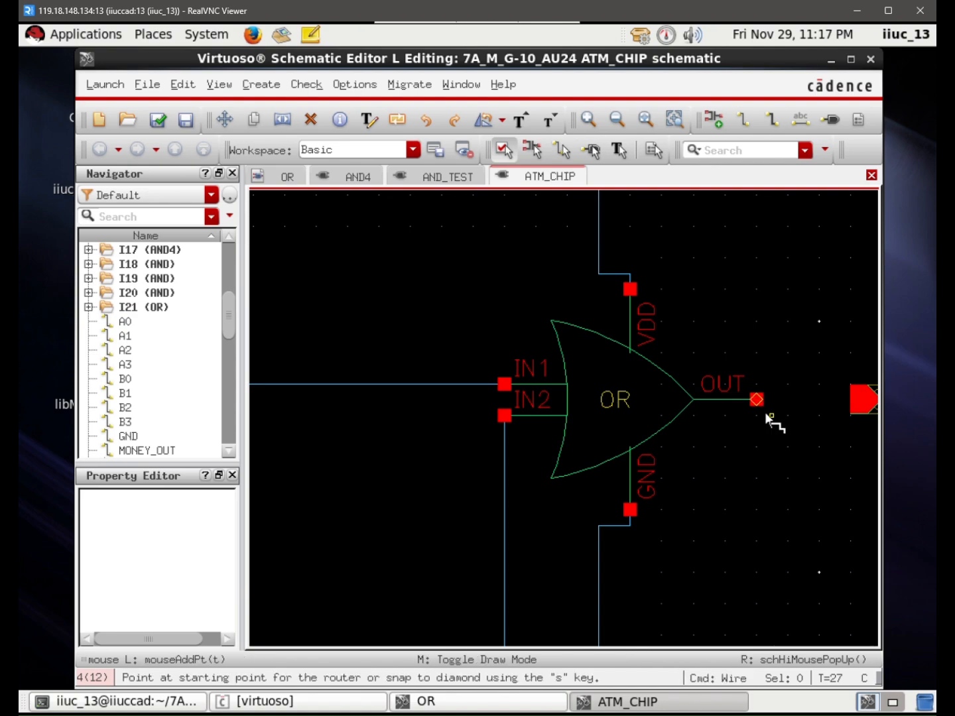
click(864, 401)
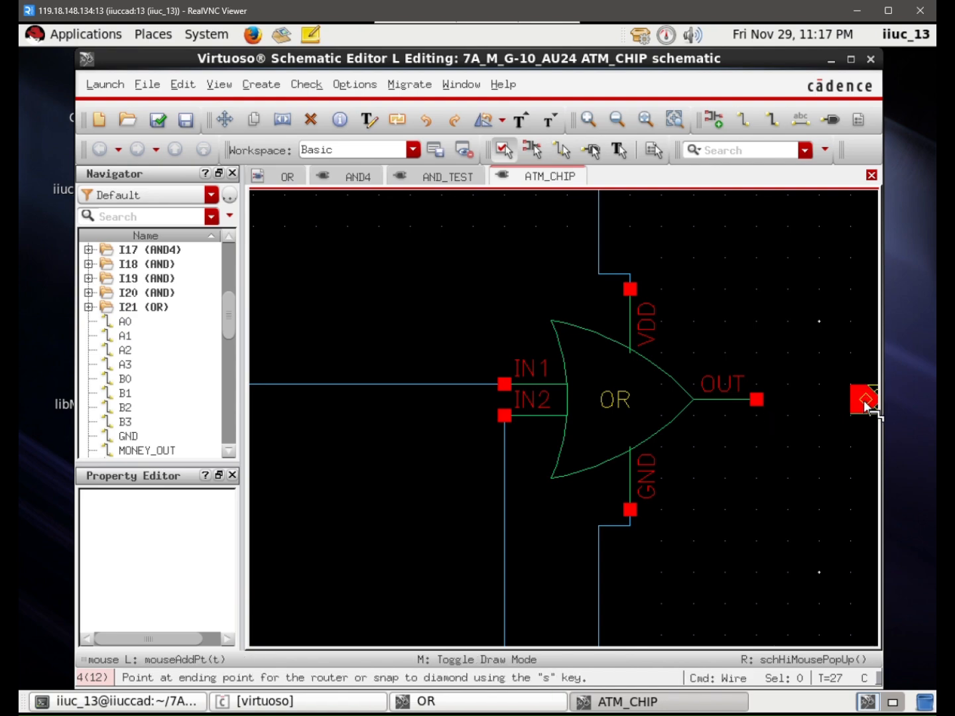
click(757, 405)
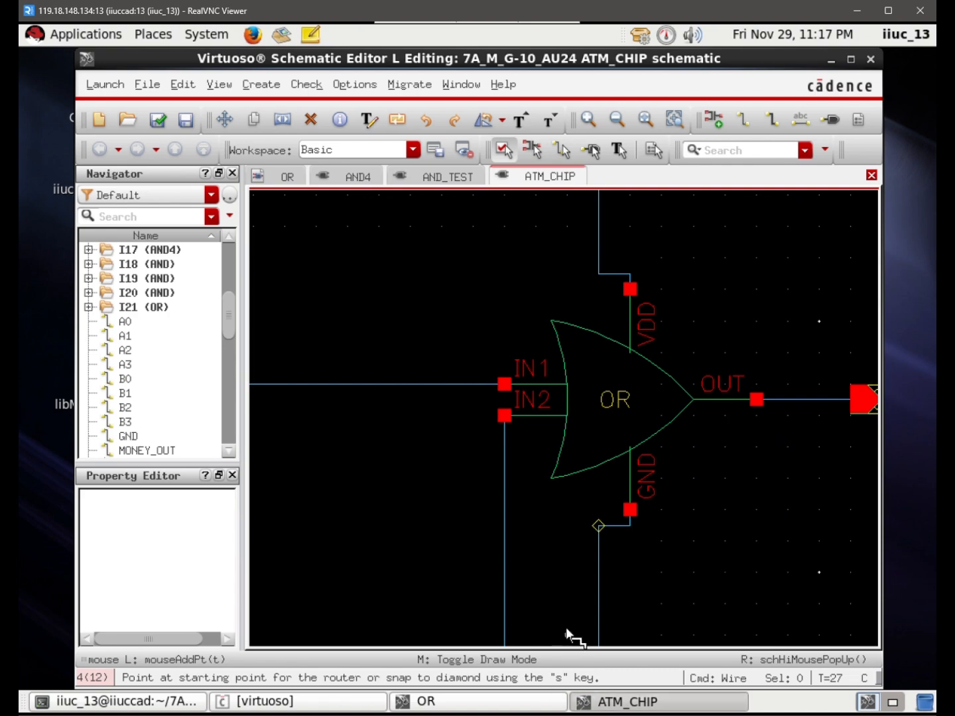
key(Escape)
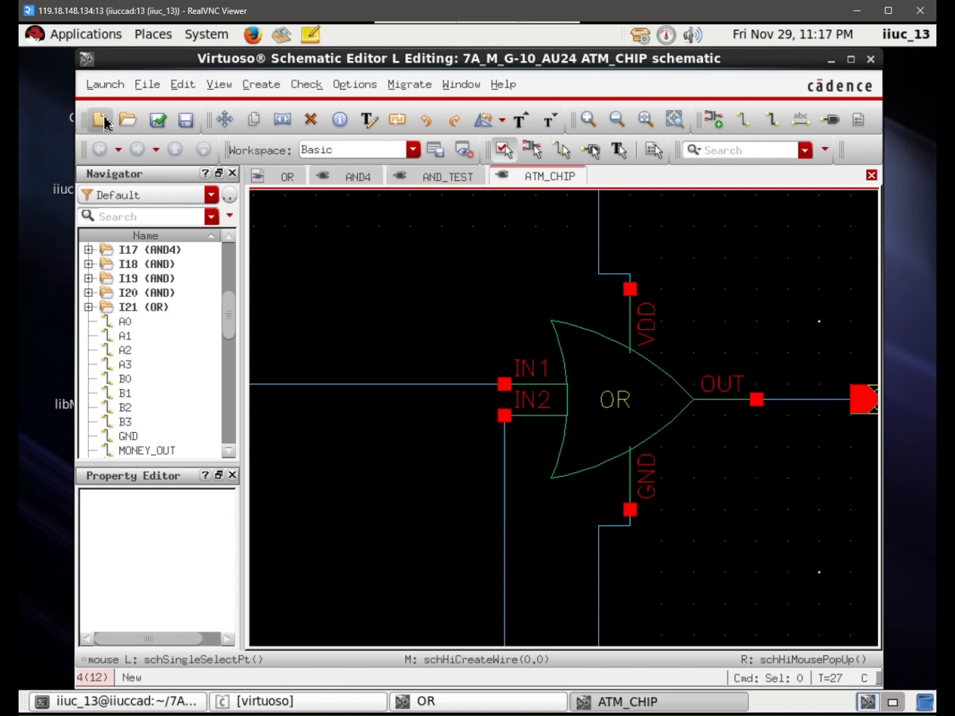
Launch ADE L for ATM_CHIP, load the saved state state1 from the artist states directory, and minimize the waveform window
click(114, 91)
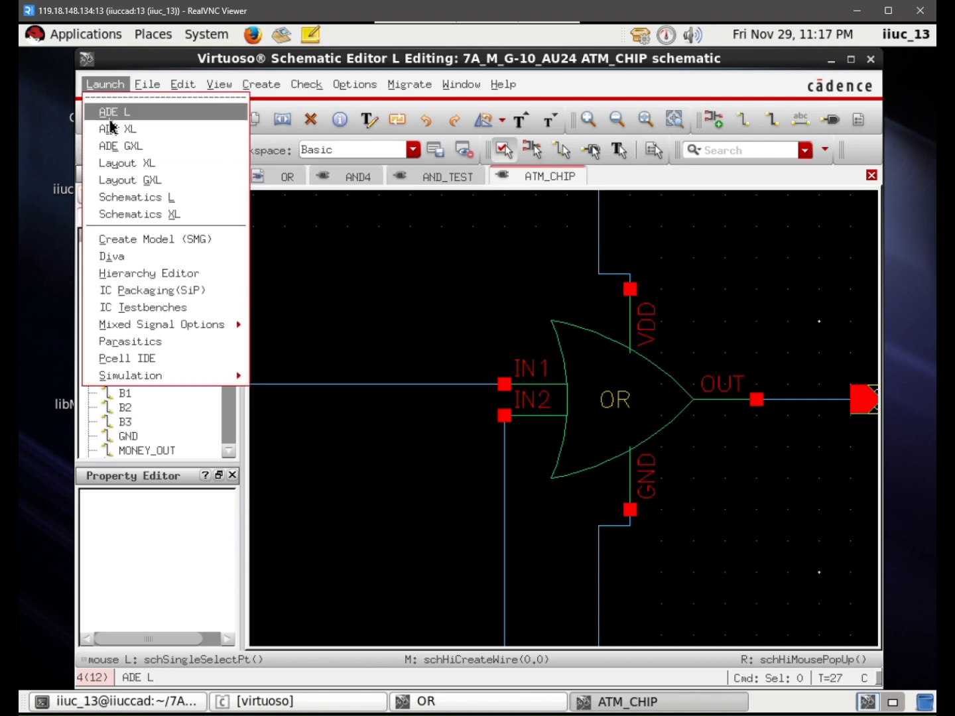
click(110, 113)
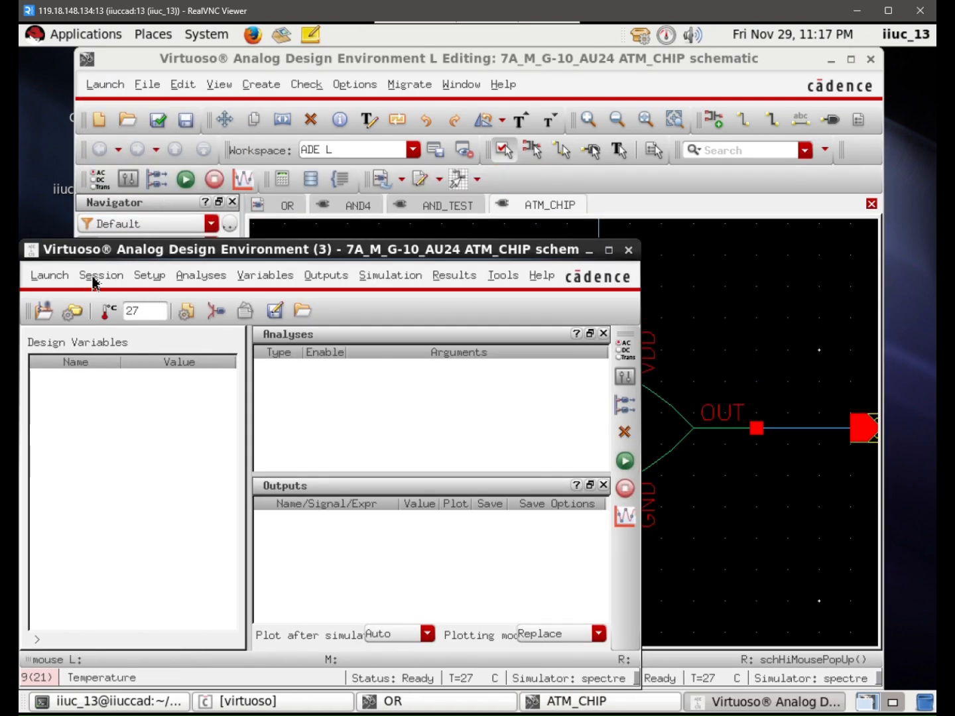
click(98, 277)
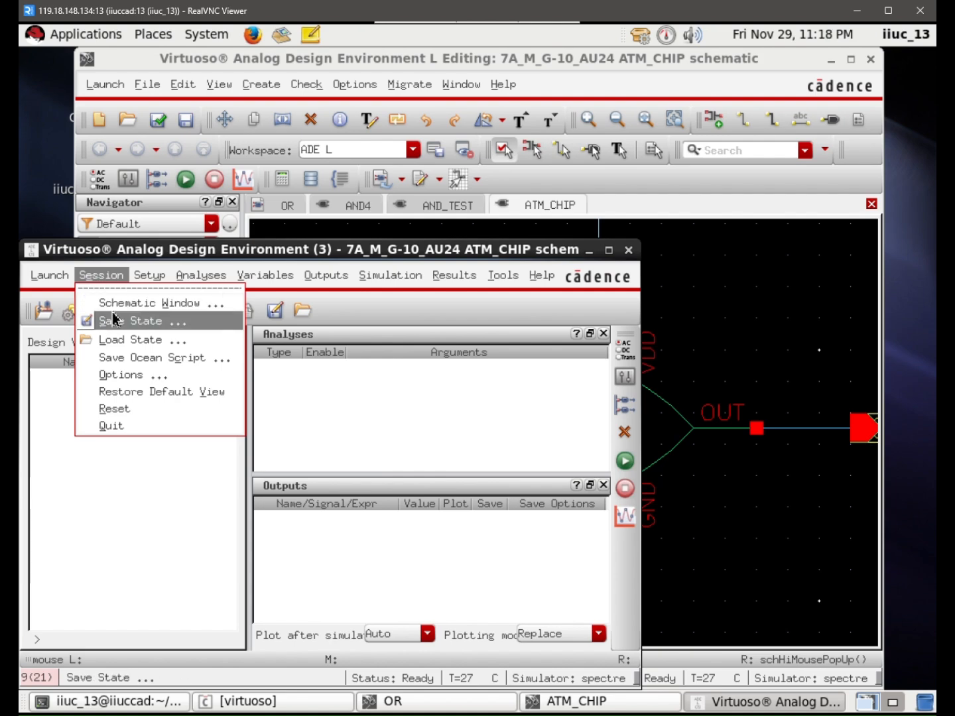
click(117, 339)
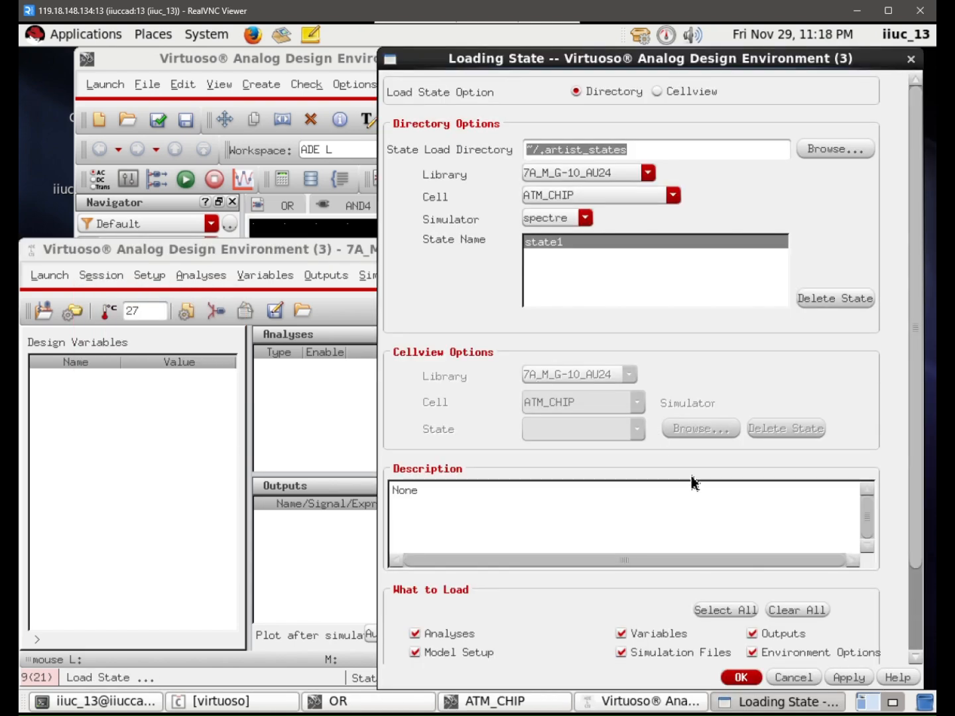
click(850, 677)
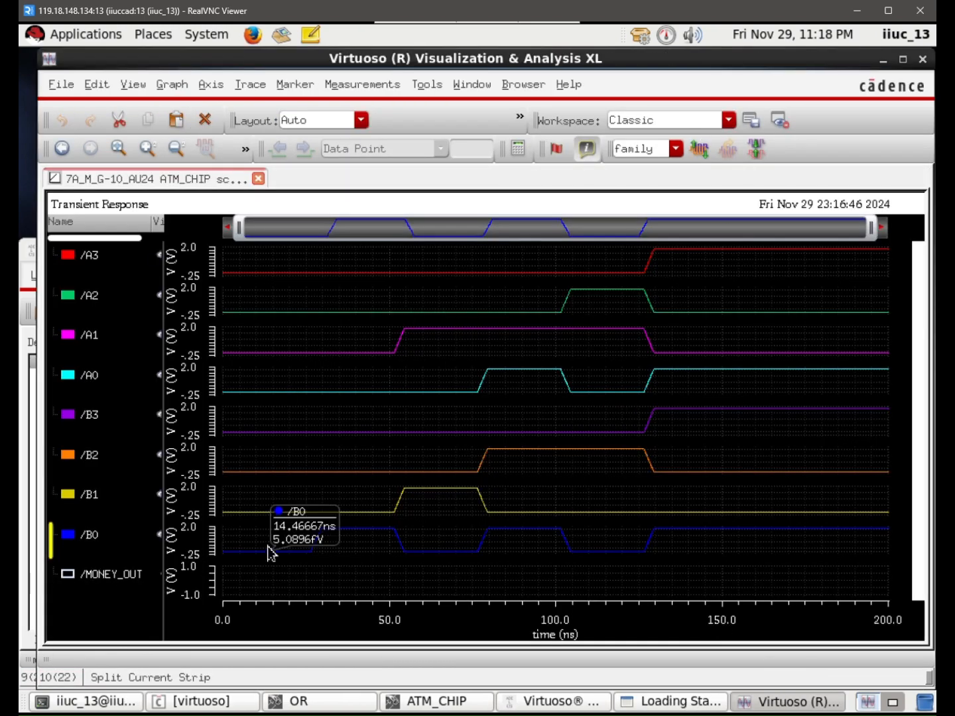
click(881, 61)
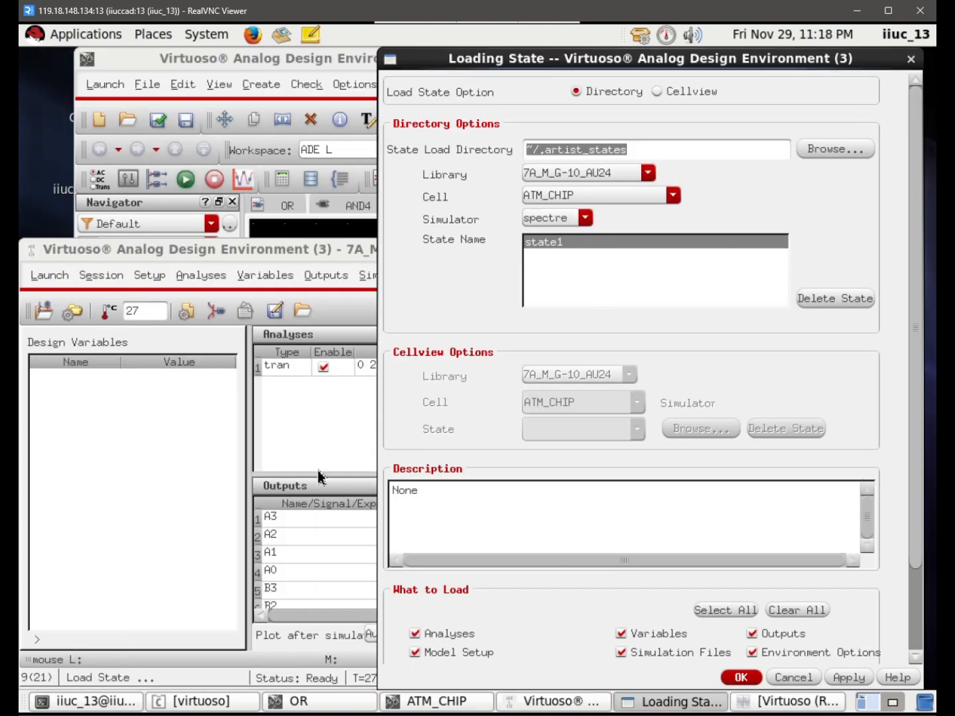
Check that MONEY_OUT is among the loaded outputs, netlist and run the simulation, and close the Loading State form
click(280, 443)
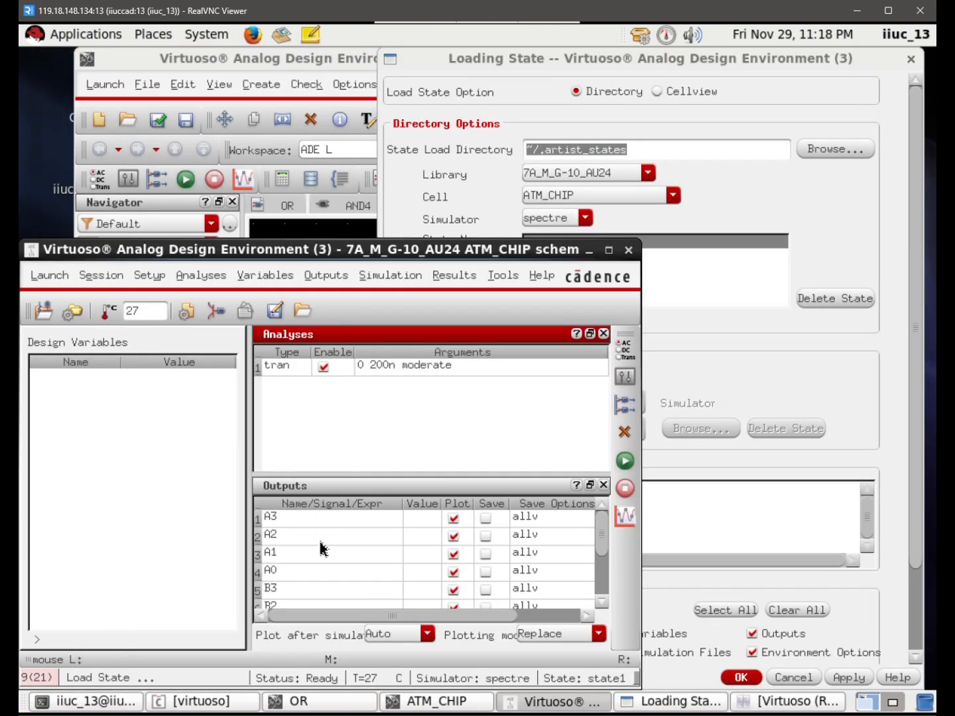
scroll(322, 548, down, 3)
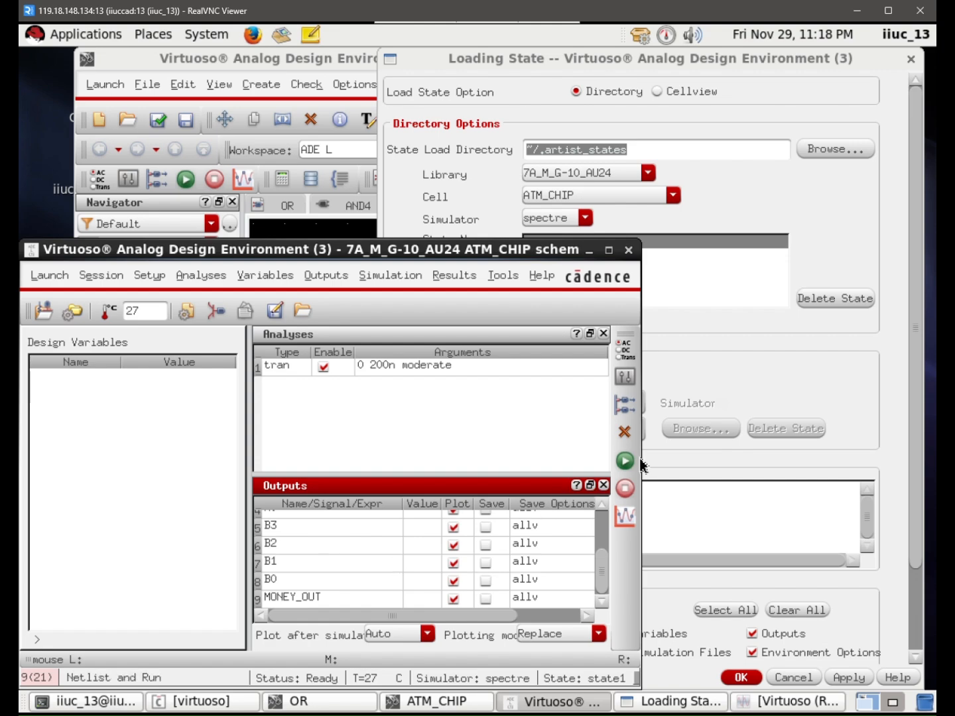
click(620, 464)
key(alt+Tab)
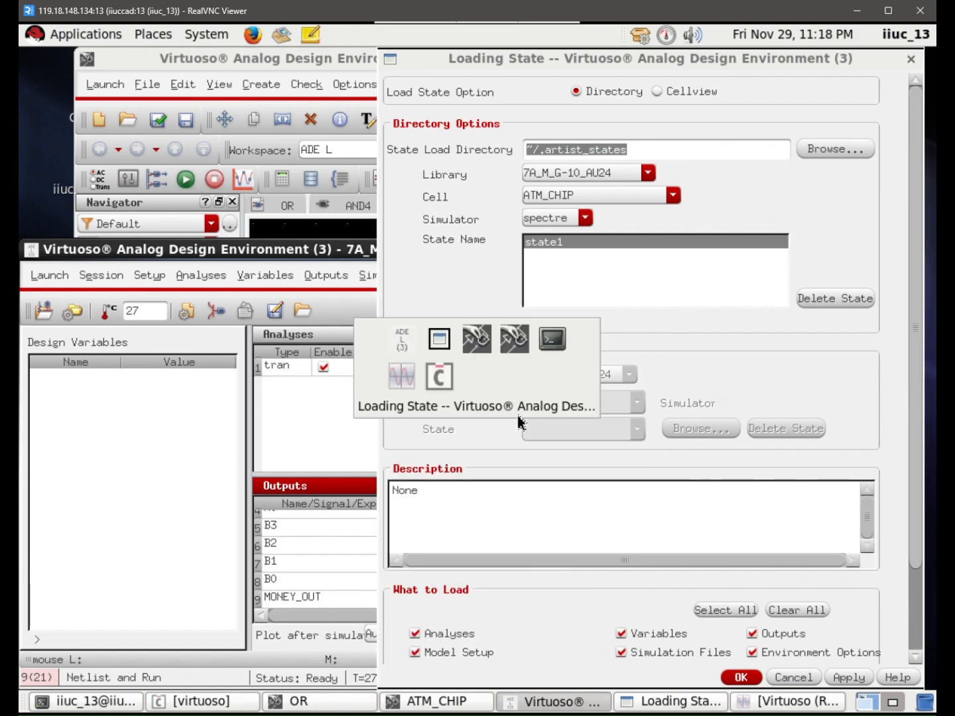
key(alt+Tab)
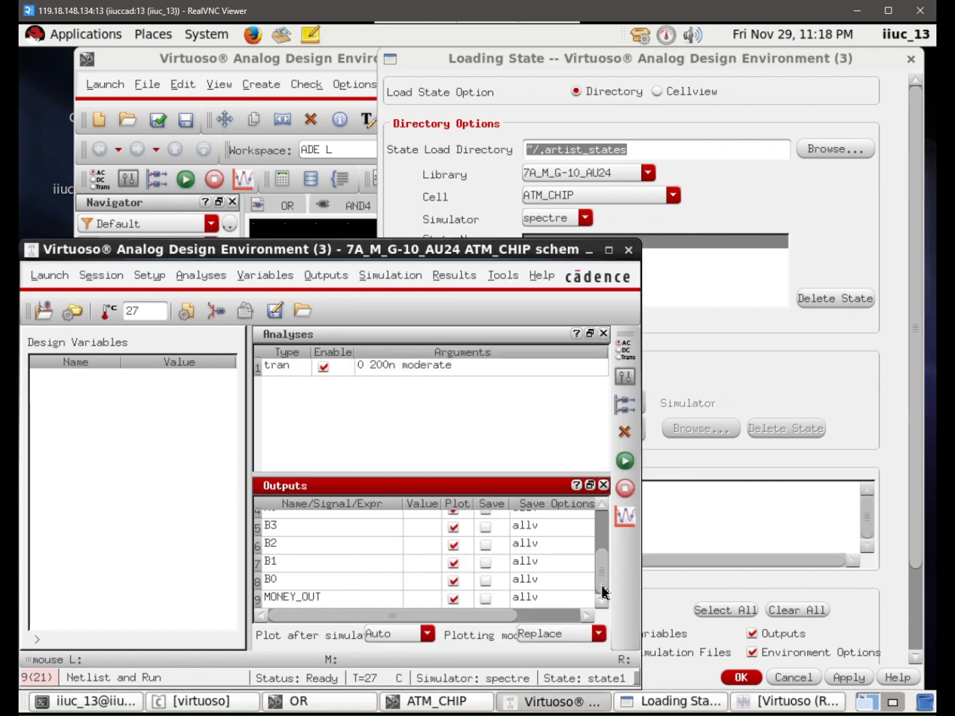
click(911, 60)
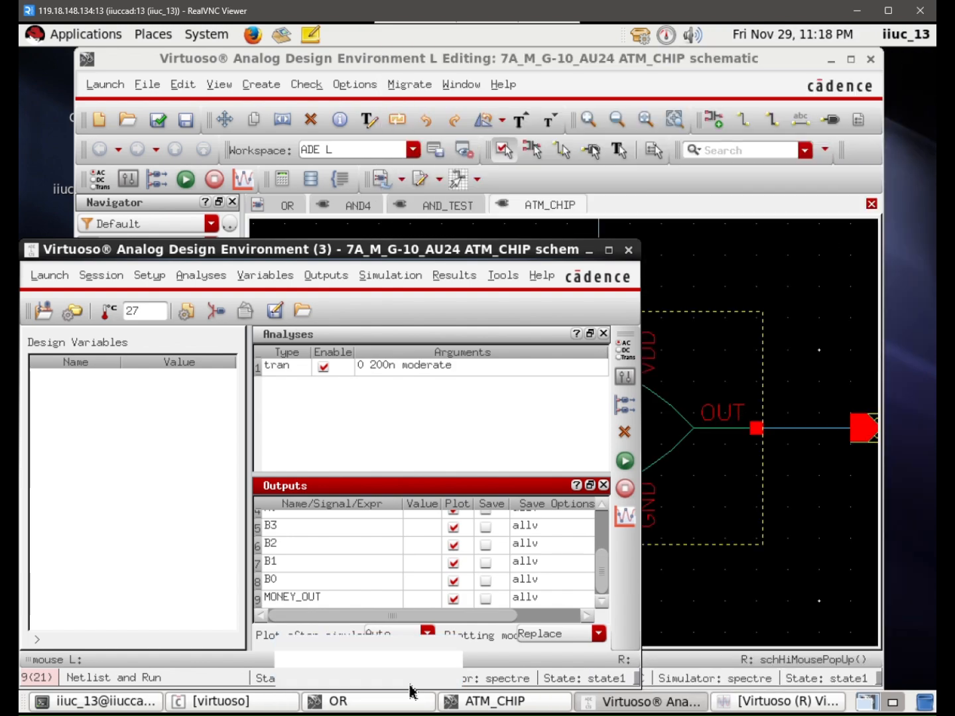
Restore the waveform window, inspect the MONEY_OUT strip, and close the window
click(732, 702)
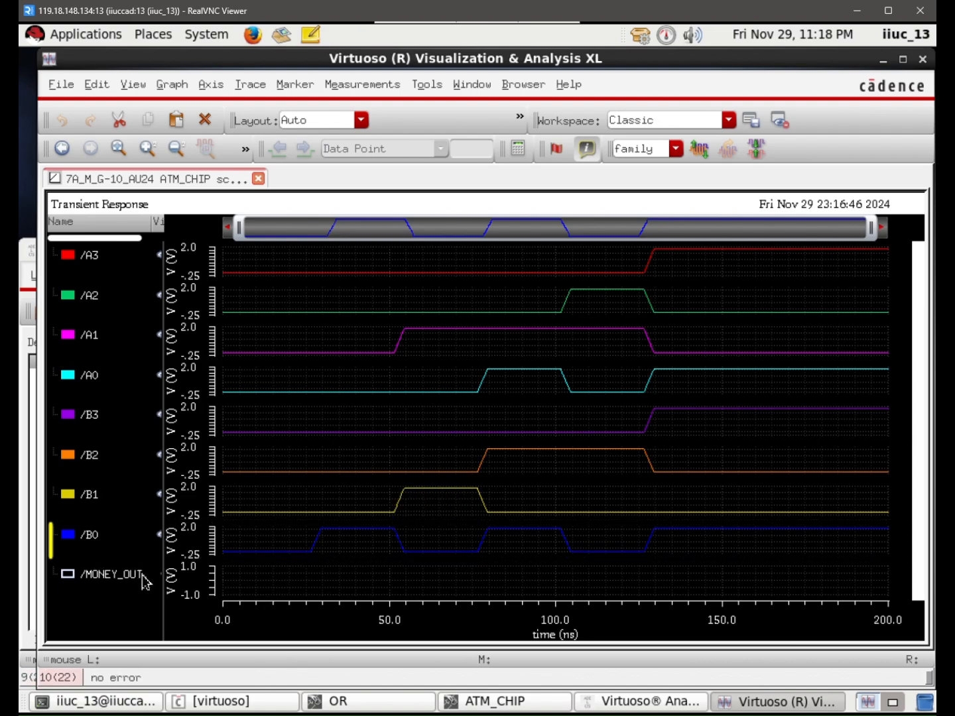
click(319, 593)
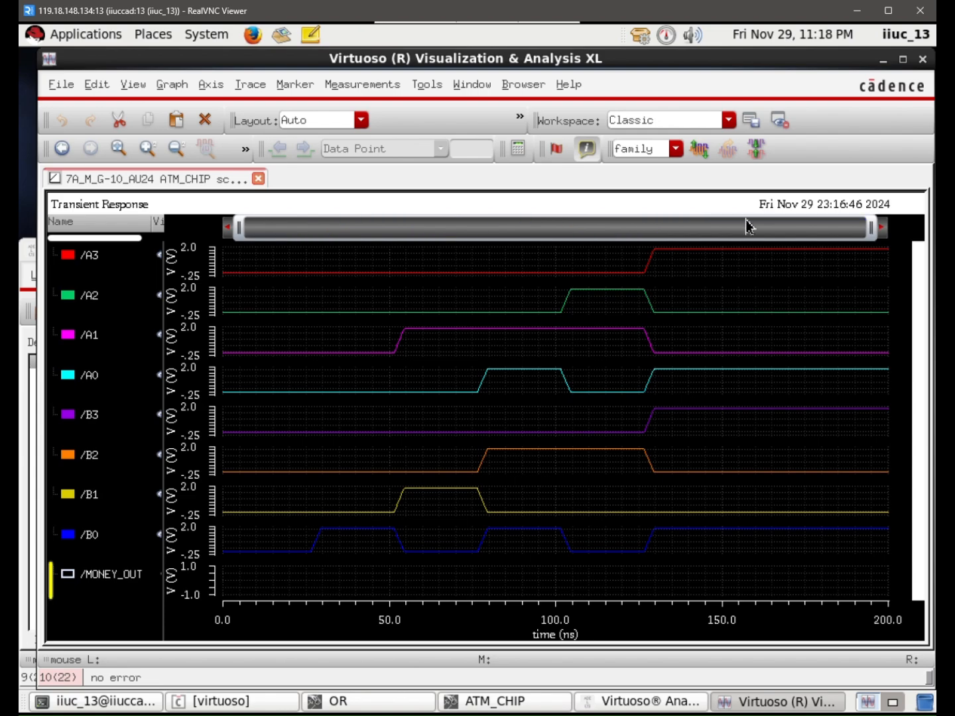
click(922, 59)
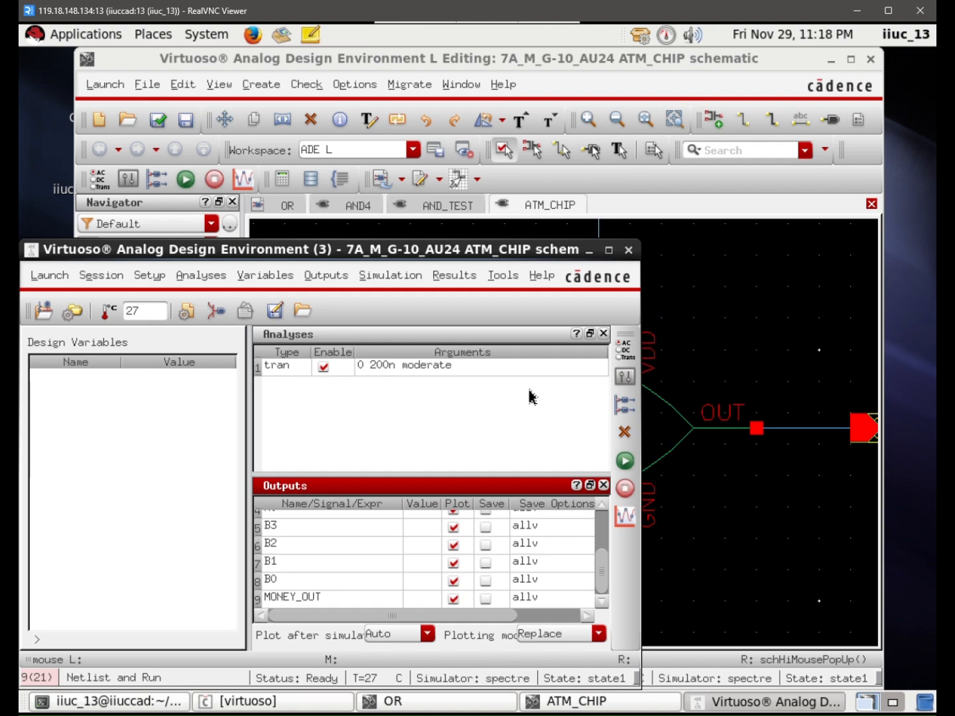
Rerun the ATM_CHIP simulation and highlight the latest OSSHNL-109 netlisting message in the CDS.log window for reading
click(625, 462)
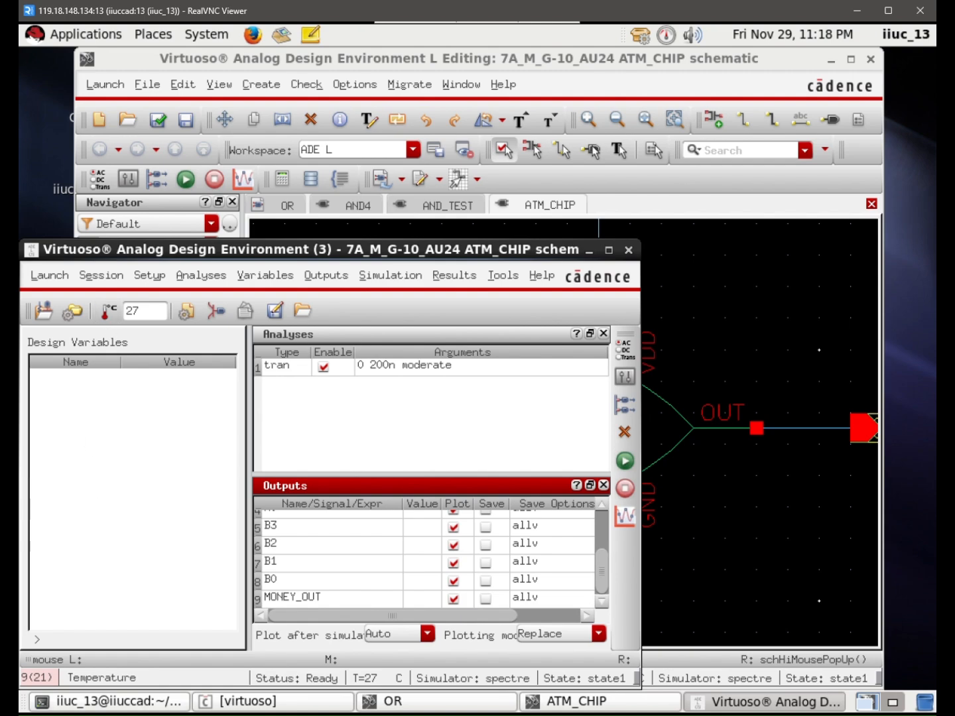
click(341, 704)
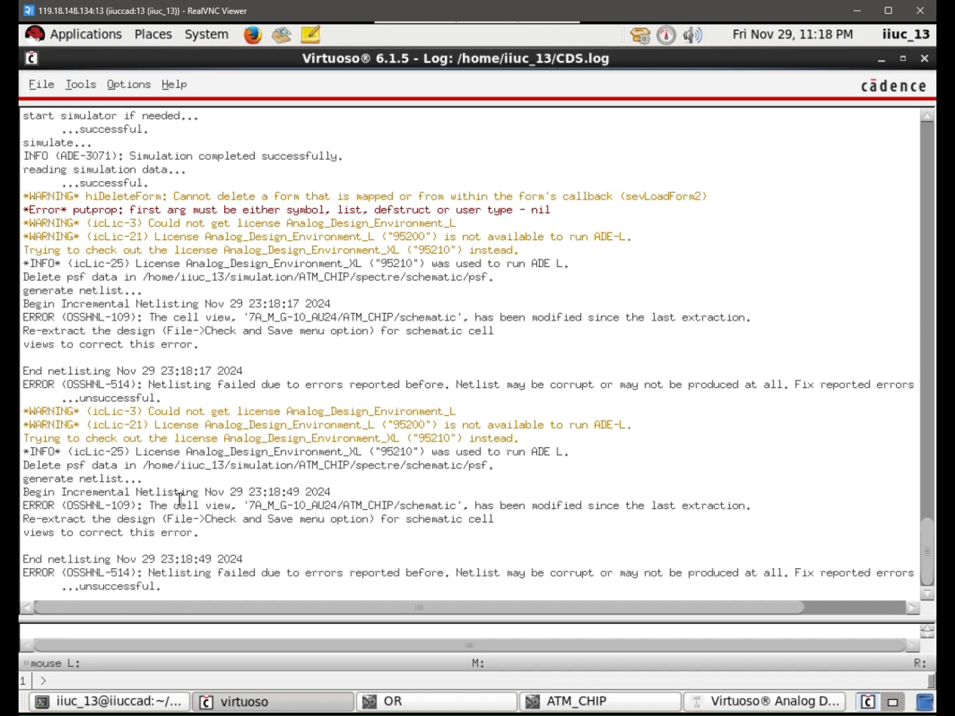
drag(181, 498, 343, 535)
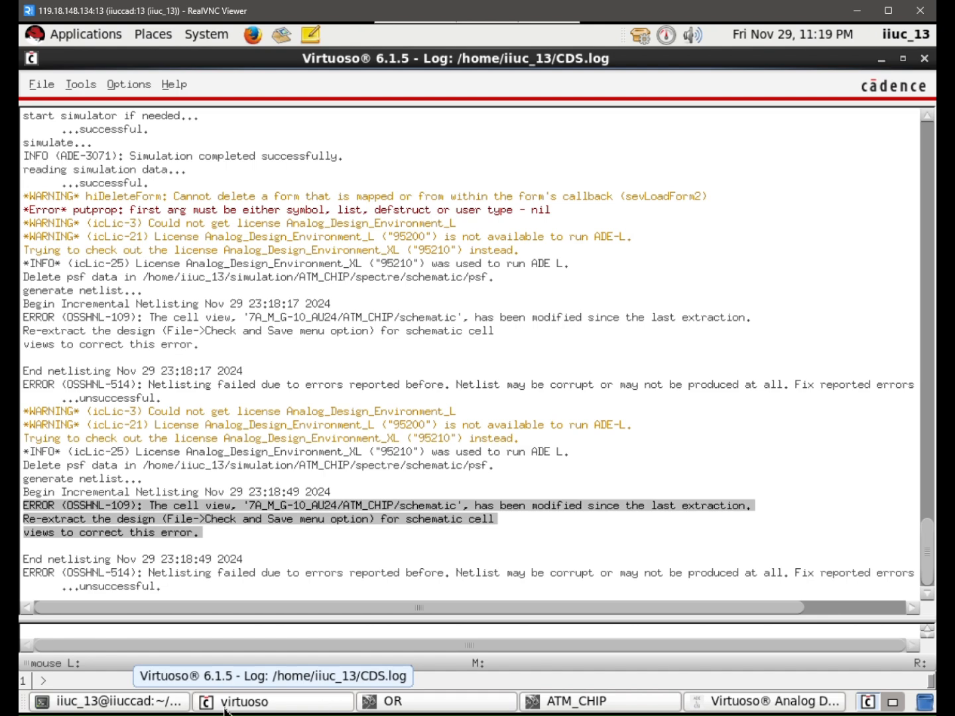
click(154, 707)
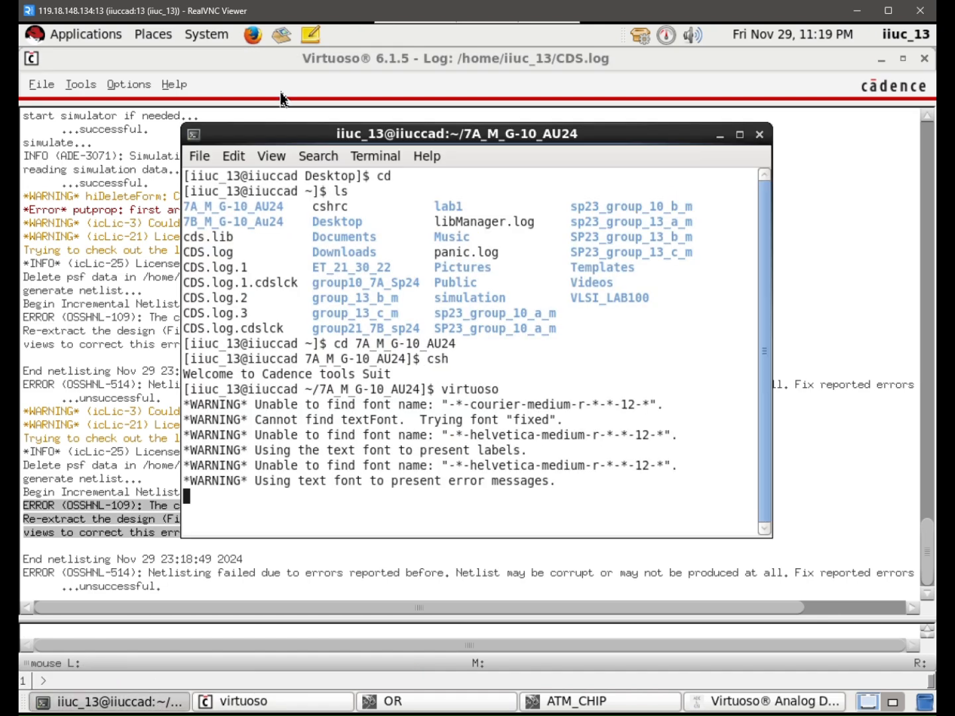
click(201, 156)
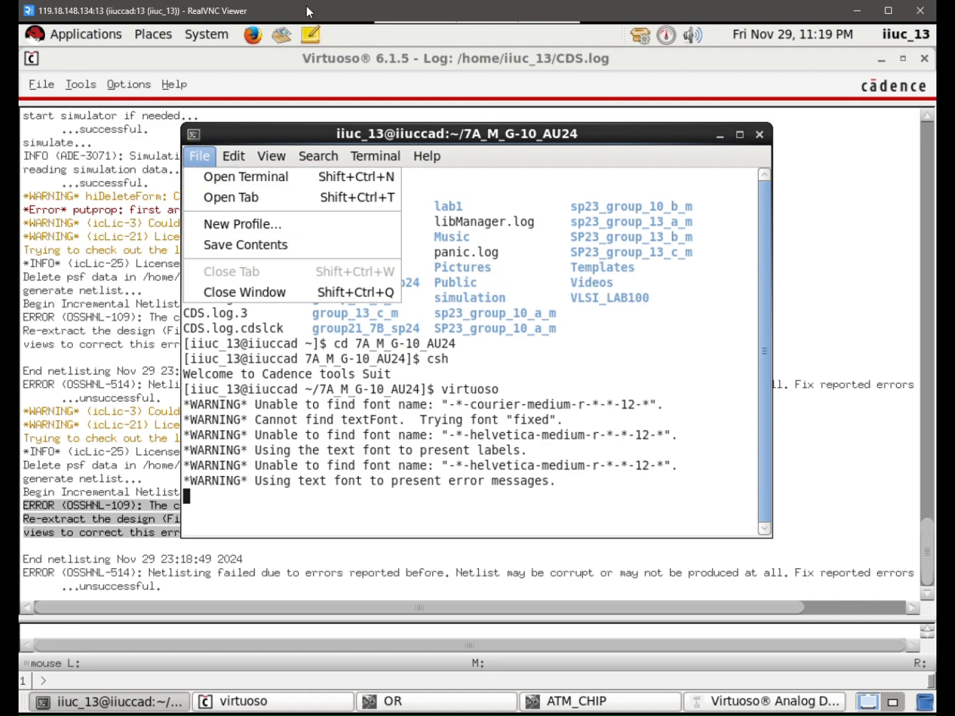
click(303, 27)
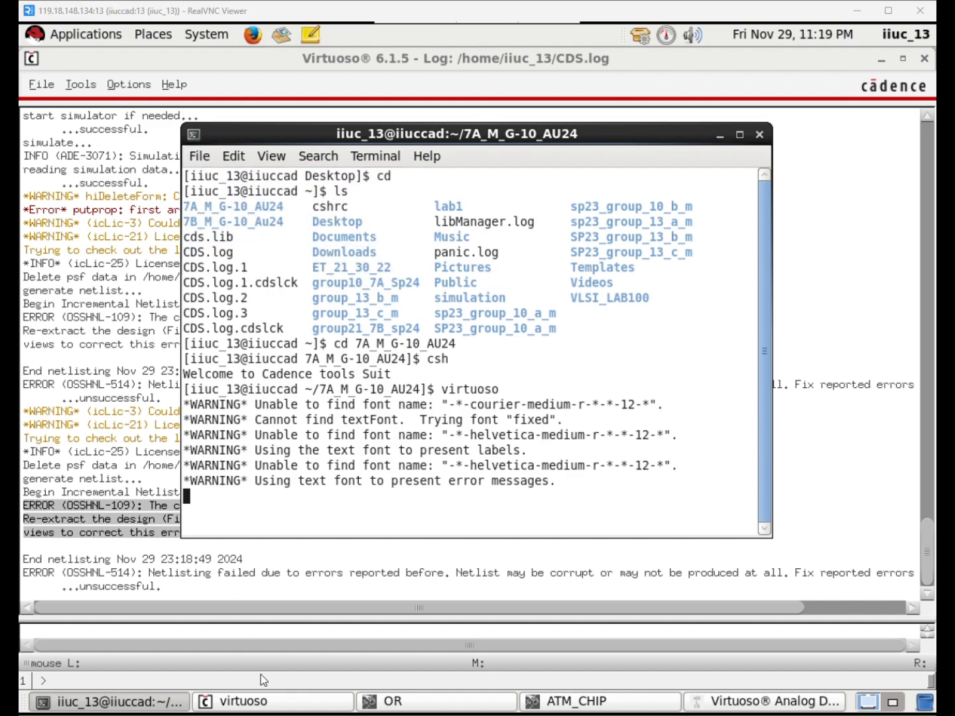
Bring up the OR schematic window and close it
click(467, 701)
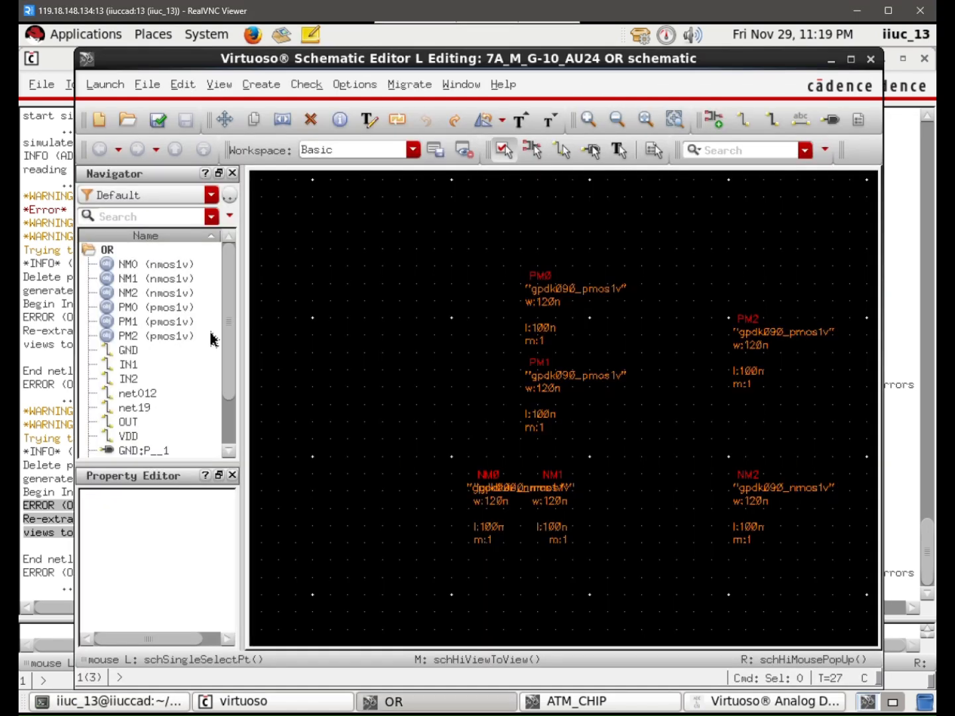
click(147, 85)
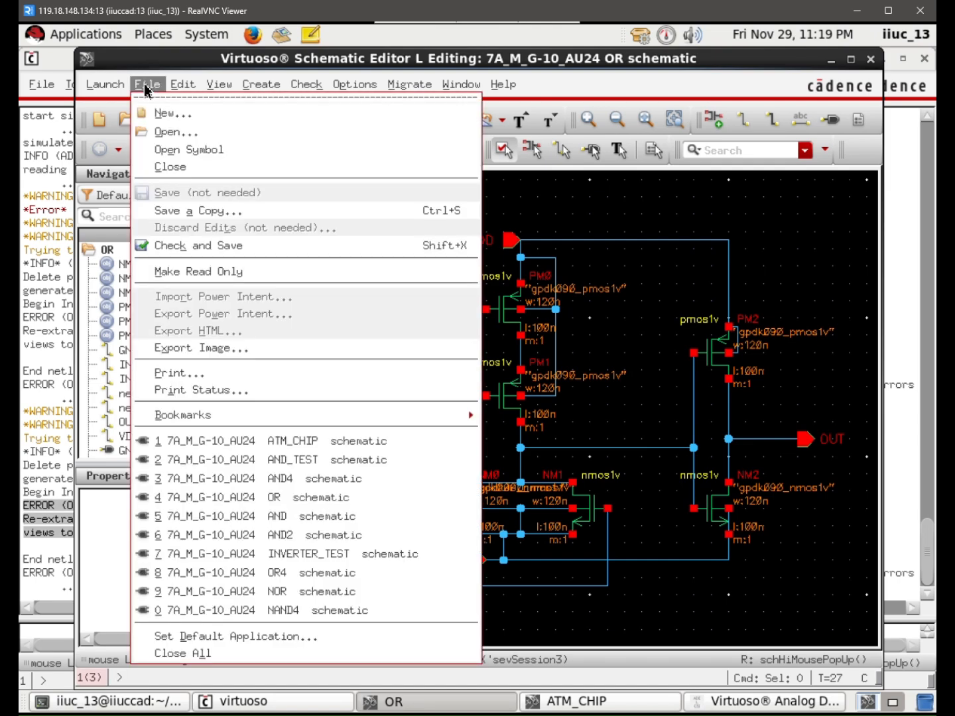
click(179, 152)
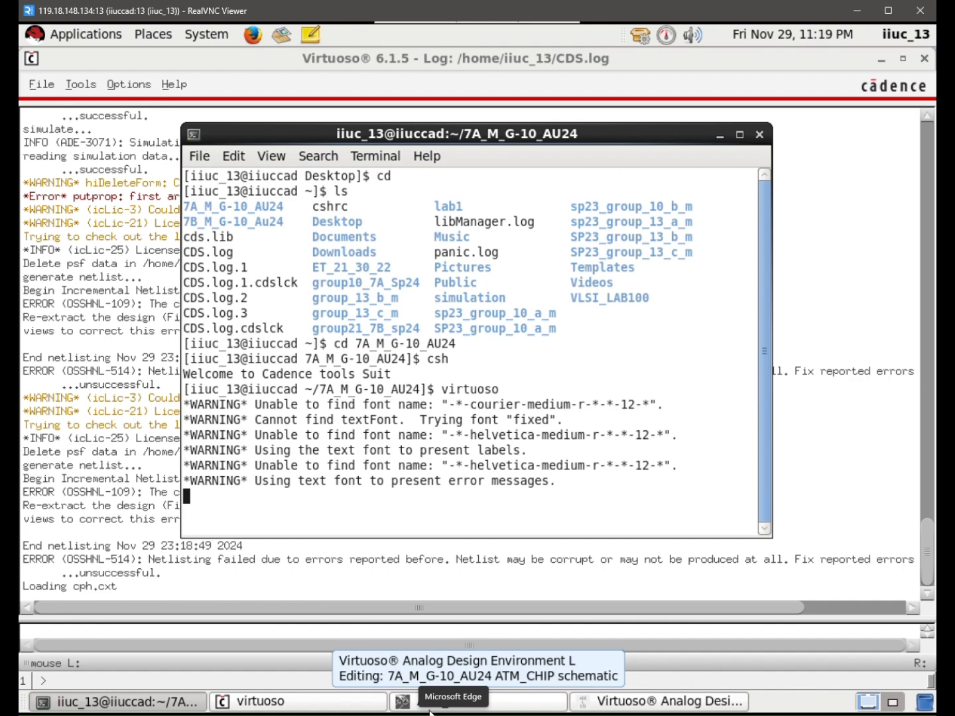
Close the ATM_CHIP schematic and save its changes
click(540, 703)
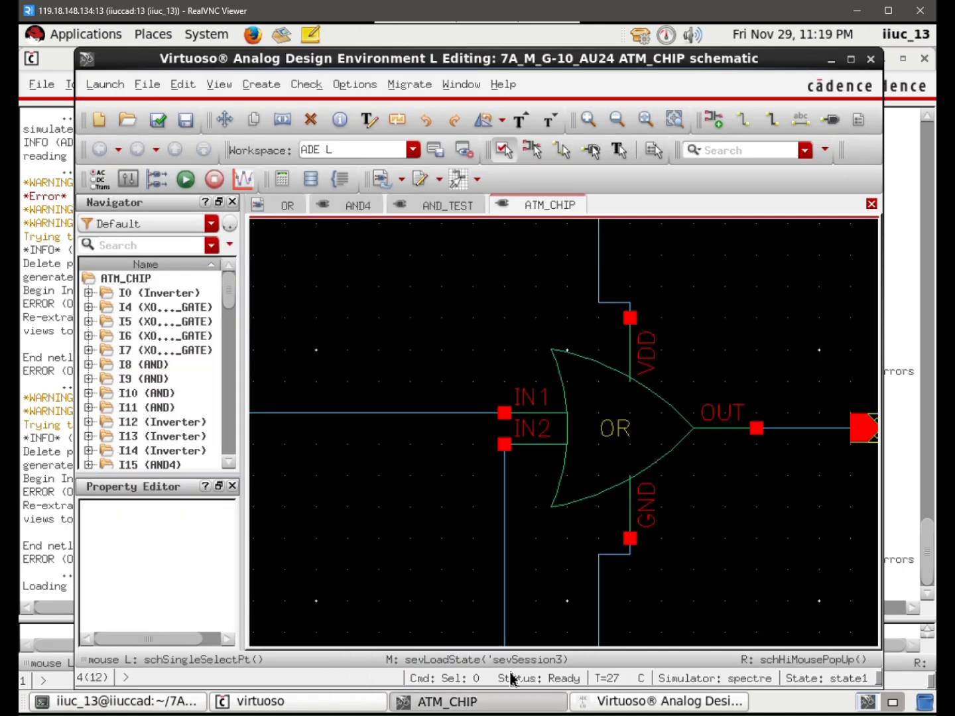
click(146, 84)
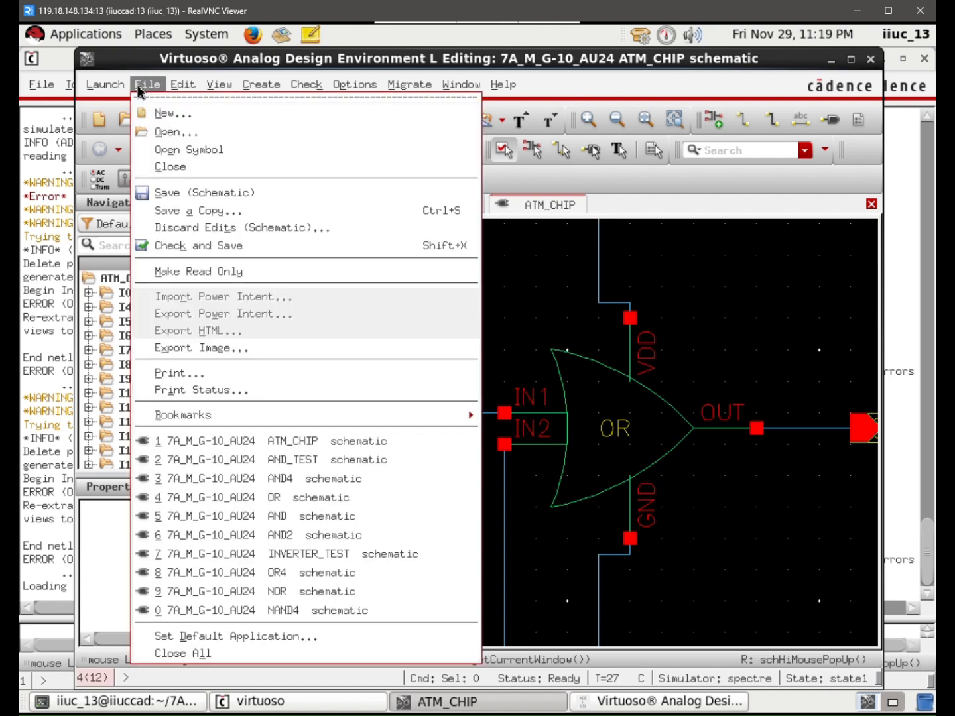
click(175, 169)
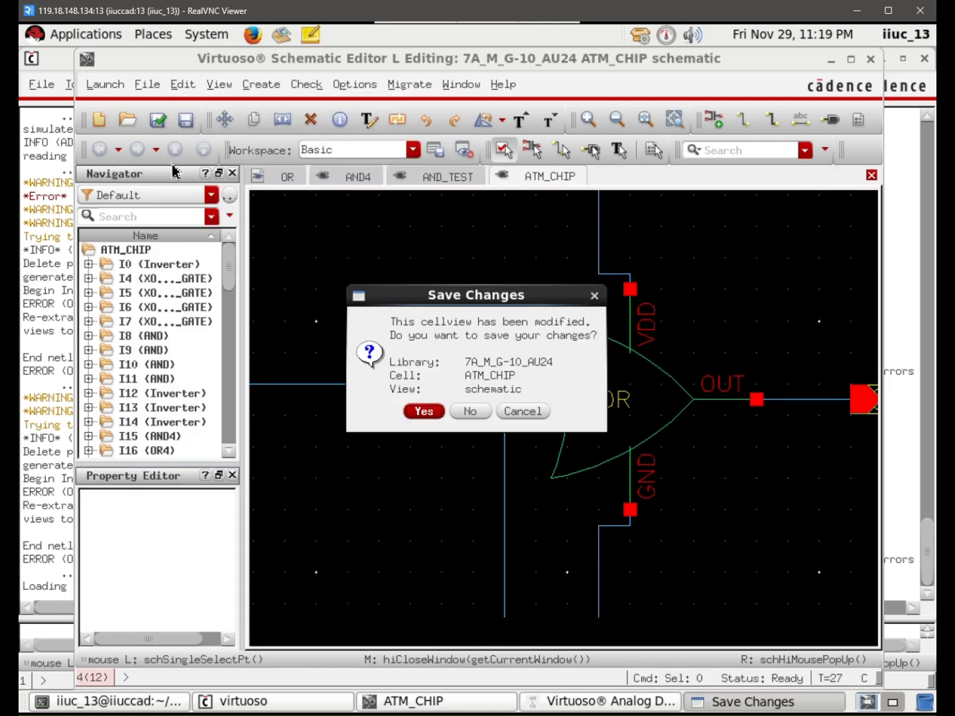
click(421, 411)
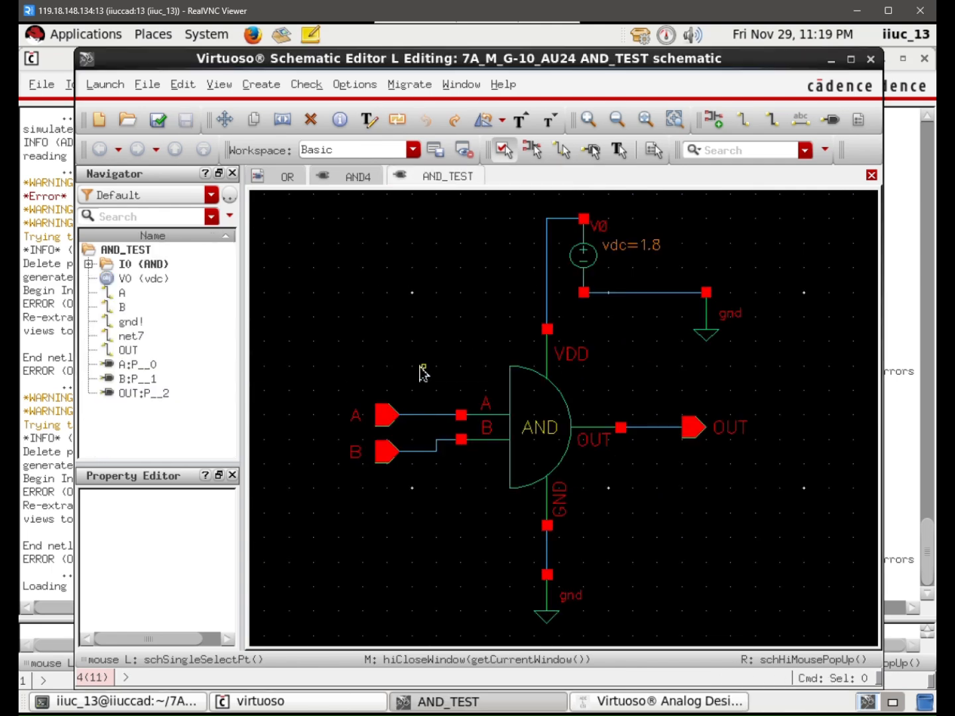
Close the AND_TEST schematic, the AND4 schematic and the OR symbol
click(159, 84)
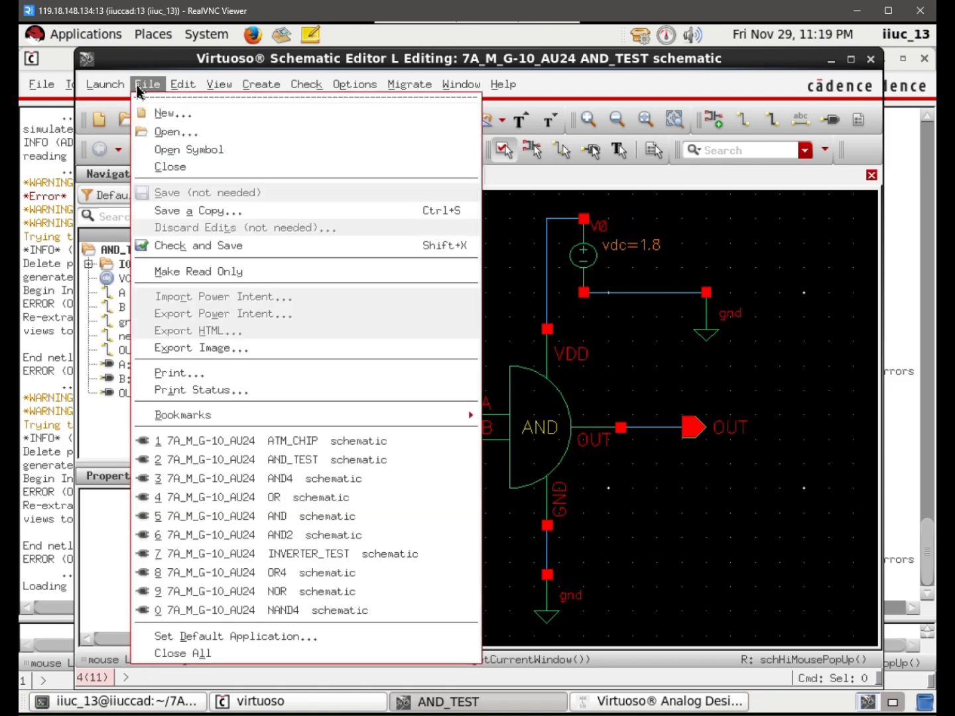
click(159, 166)
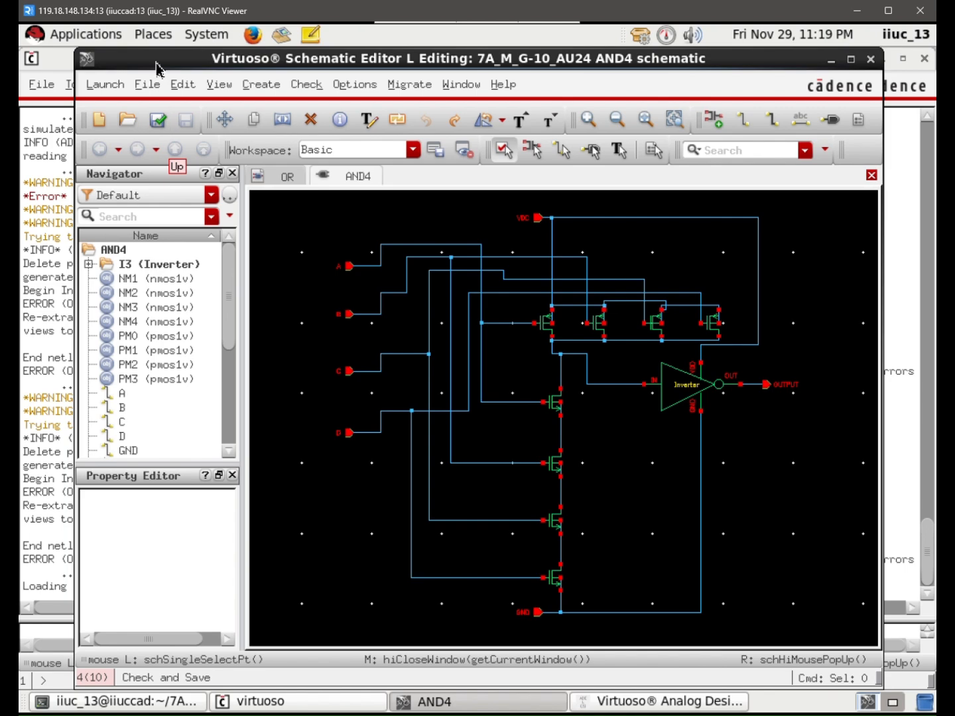
click(149, 86)
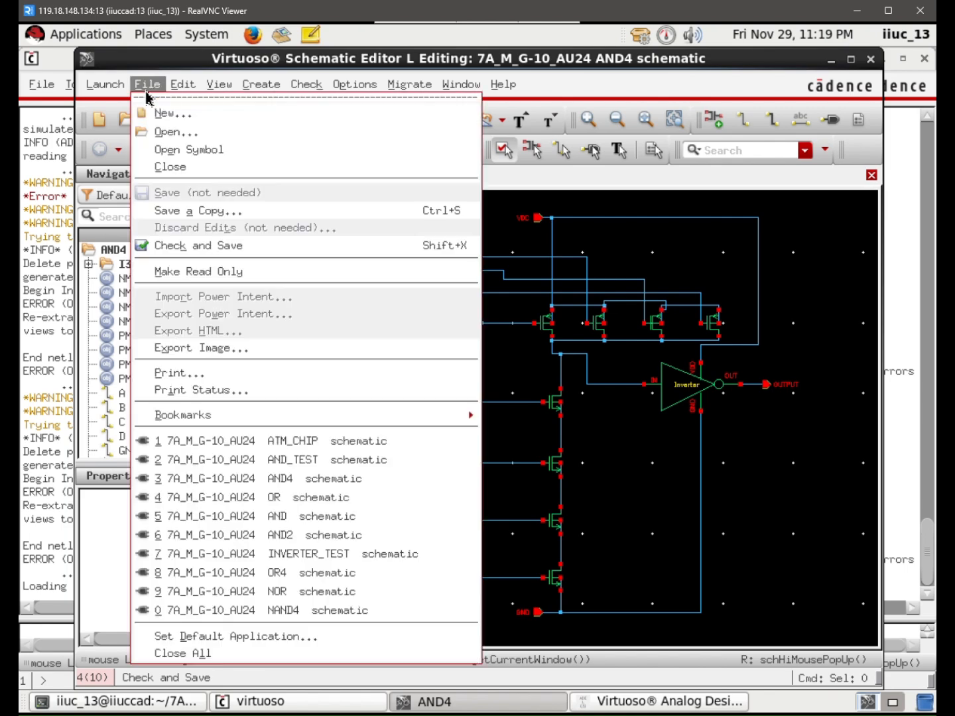
click(193, 171)
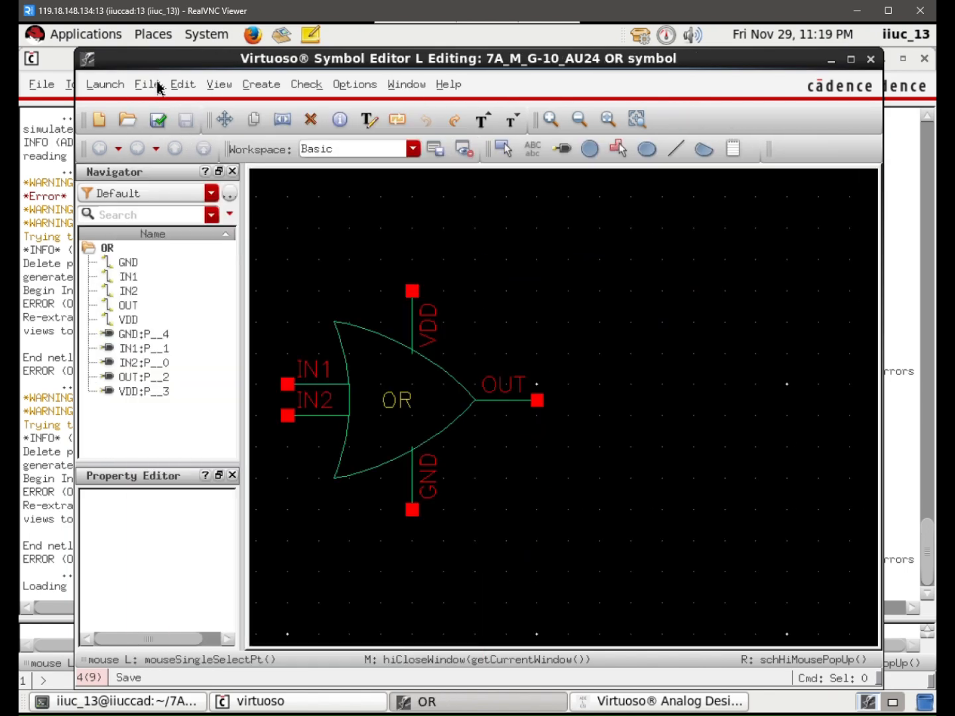
click(158, 87)
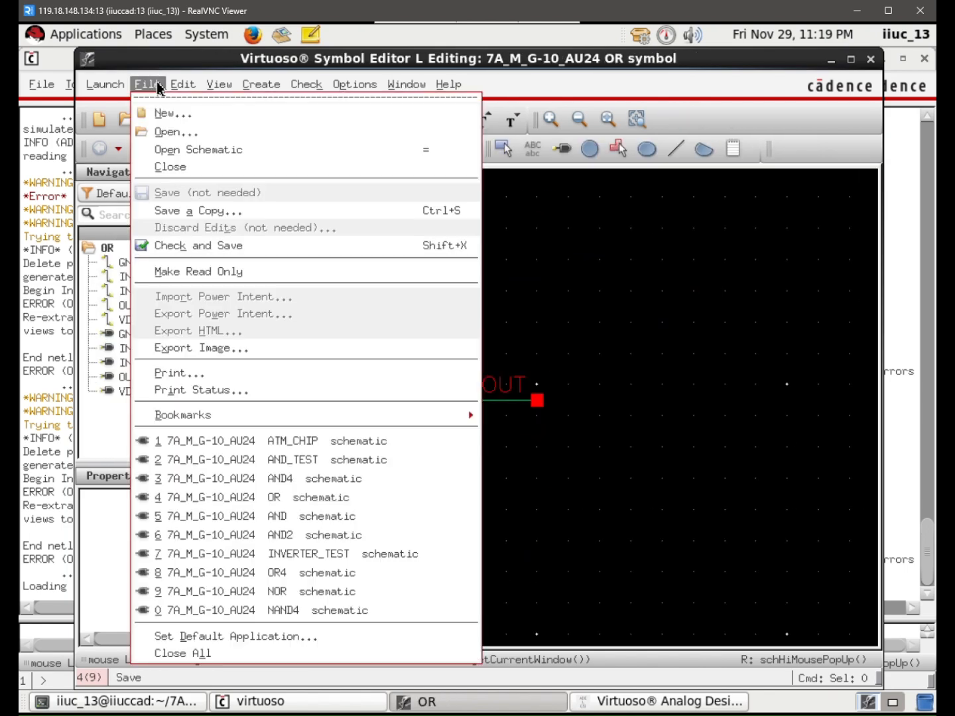
click(187, 169)
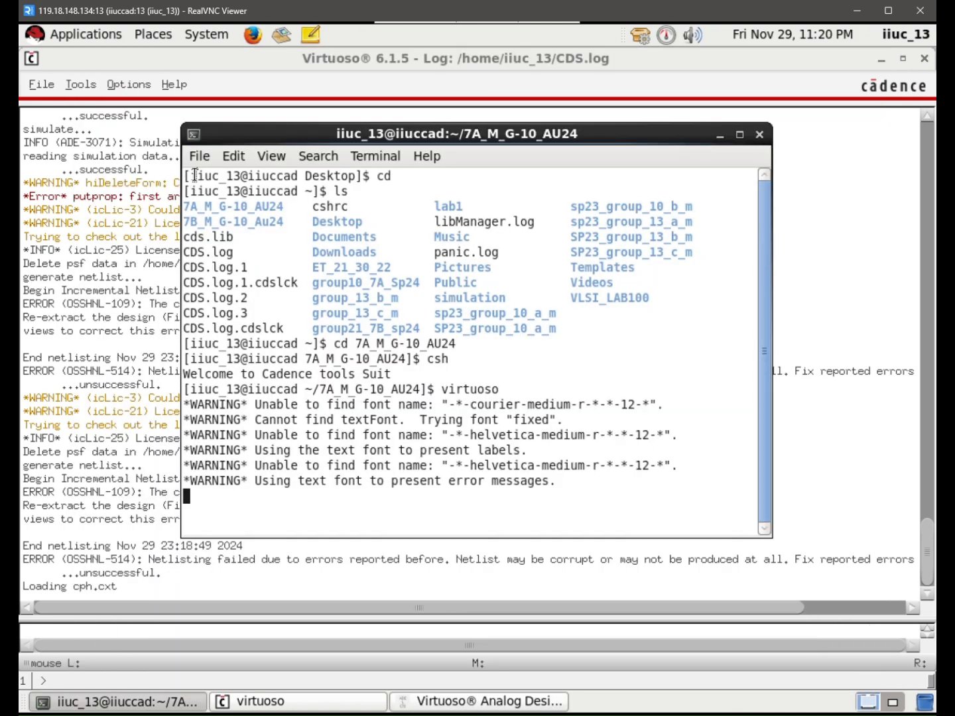
Reopen the ATM_CHIP schematic of library 7A_M_G-10_AU24 from the recently used cellviews
click(201, 156)
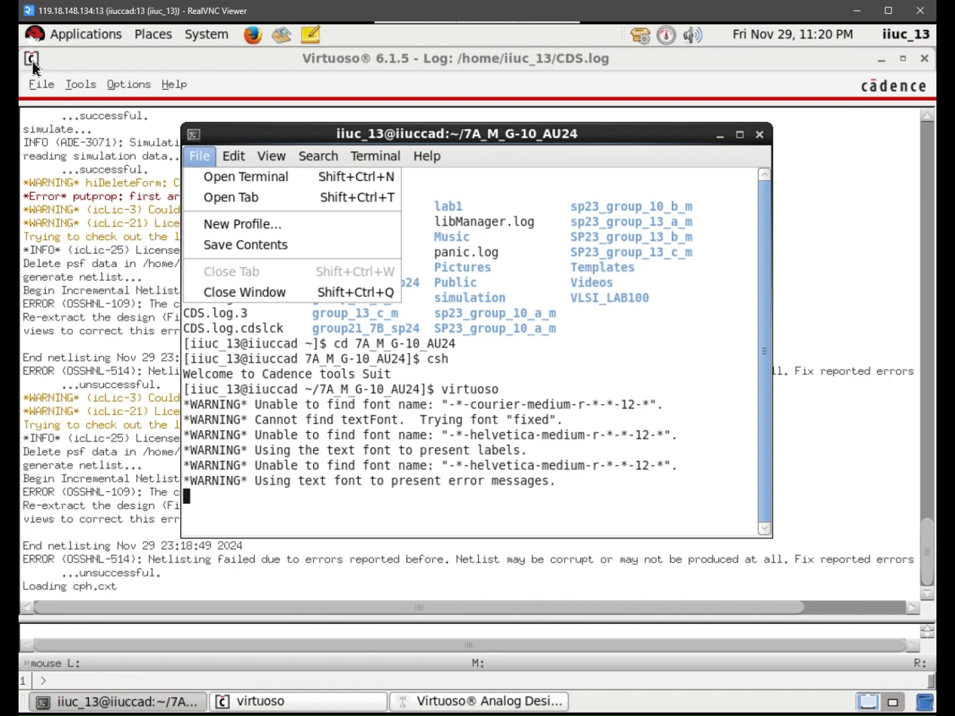
click(35, 88)
click(37, 88)
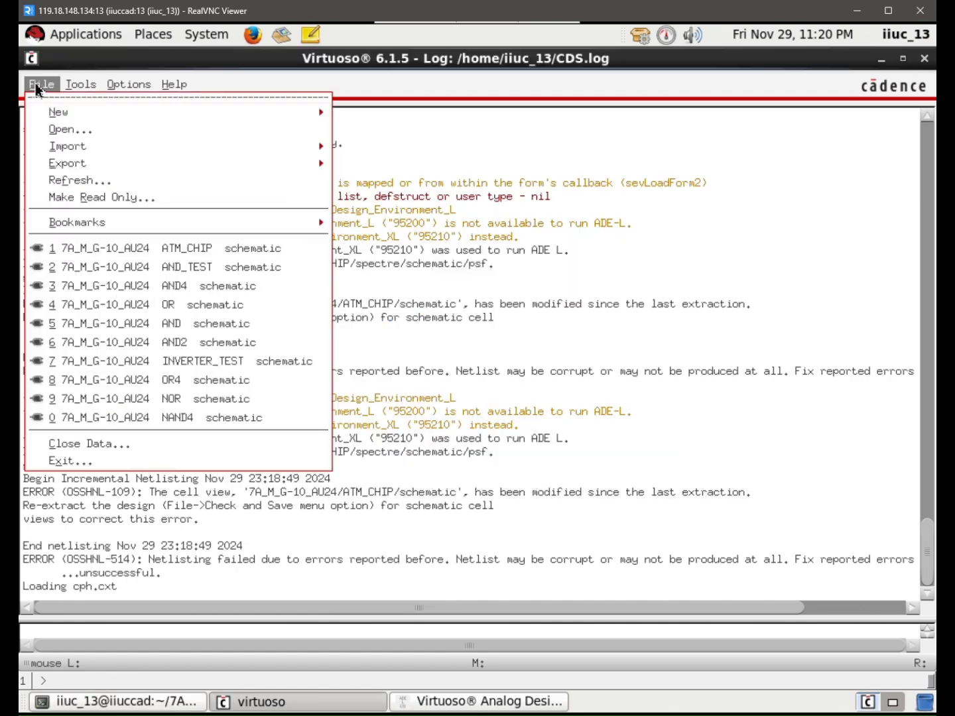
mouse_move(55, 118)
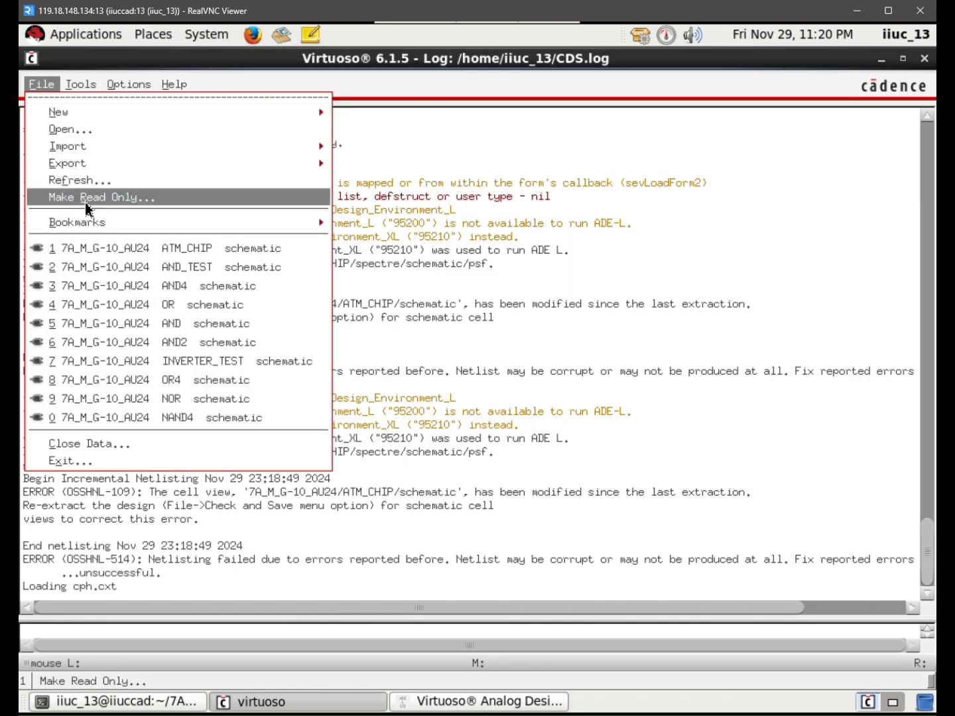
click(182, 248)
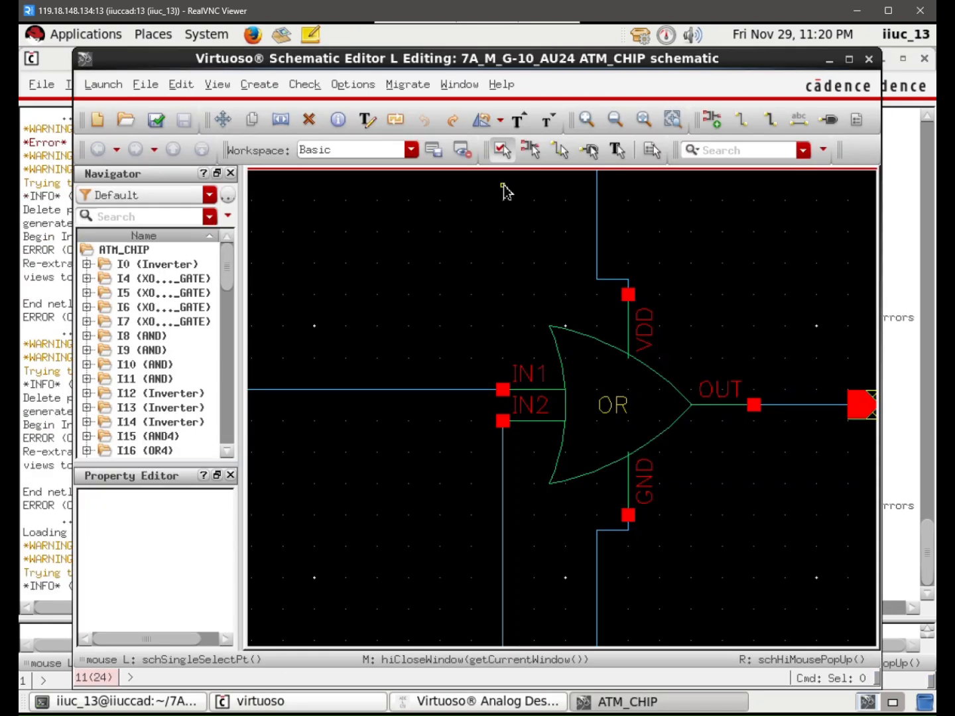
key(f)
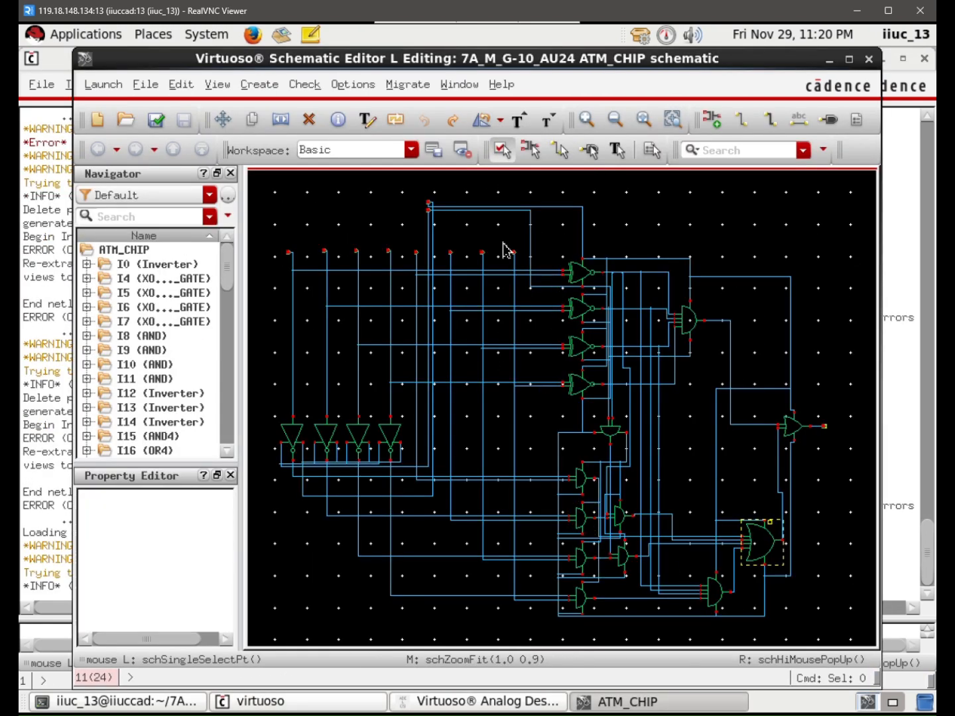
key(s)
Launch ADE L for ATM_CHIP, load the saved spectre state state1 with all its settings, and close the empty waveform windows
click(104, 85)
click(107, 111)
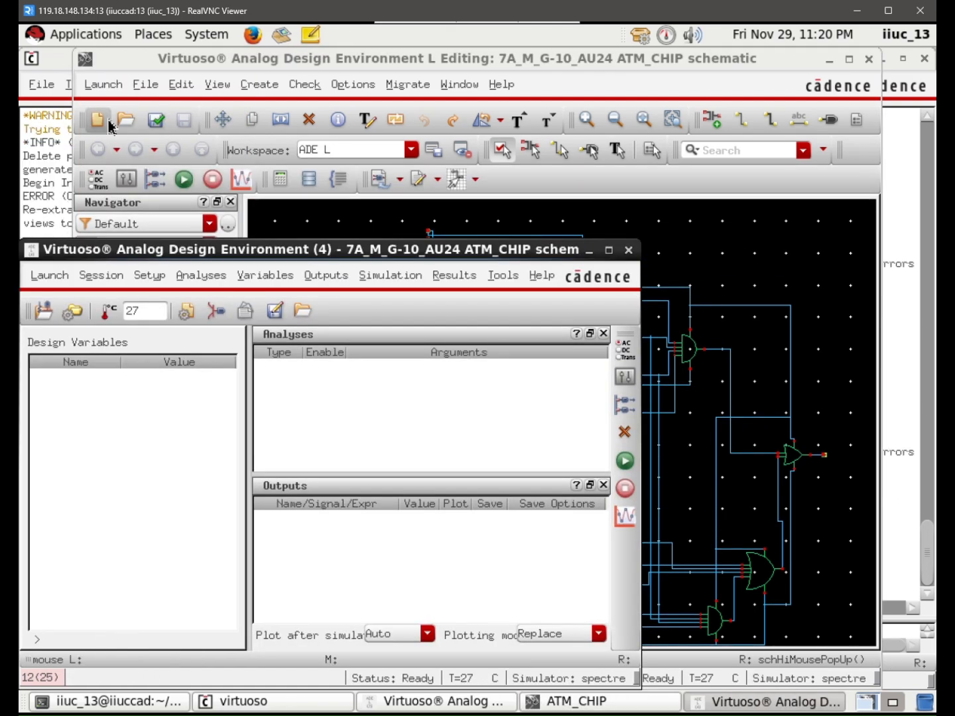
click(101, 276)
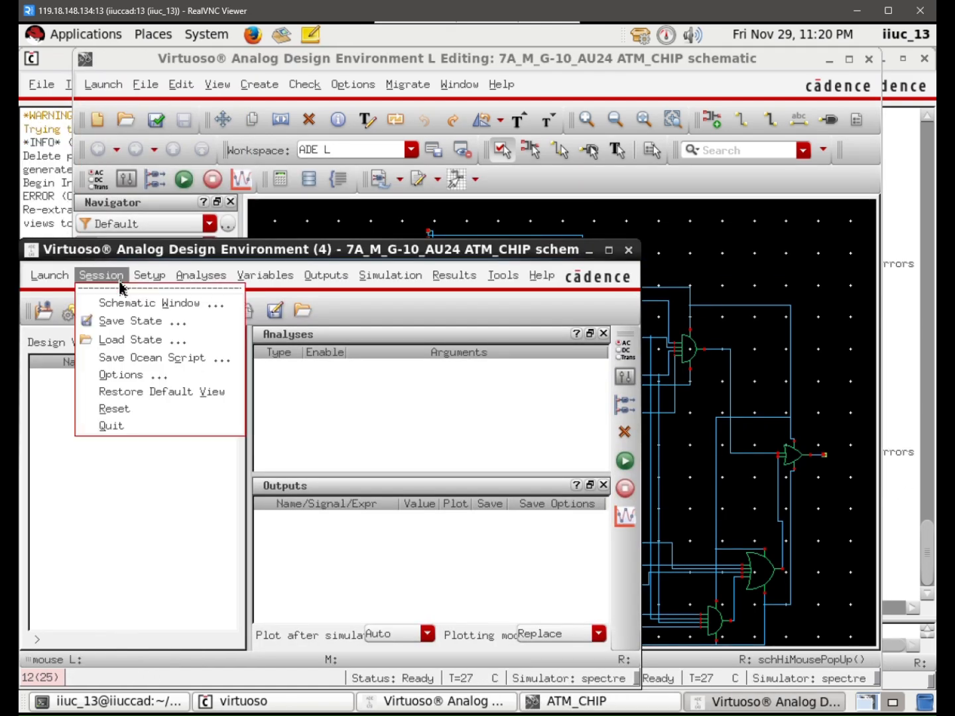
click(135, 339)
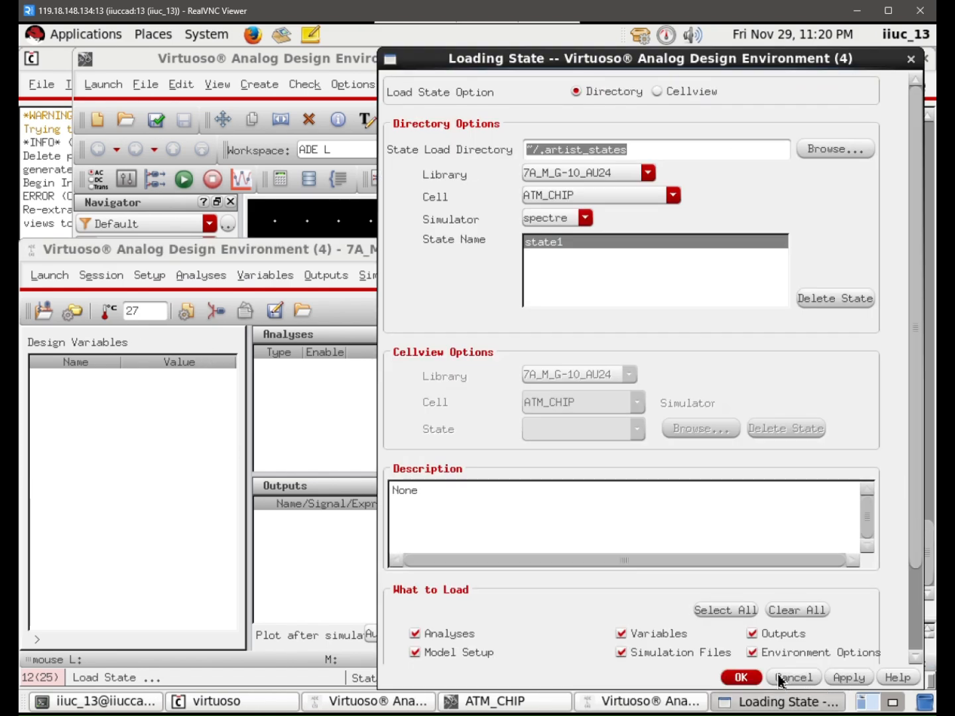
click(846, 678)
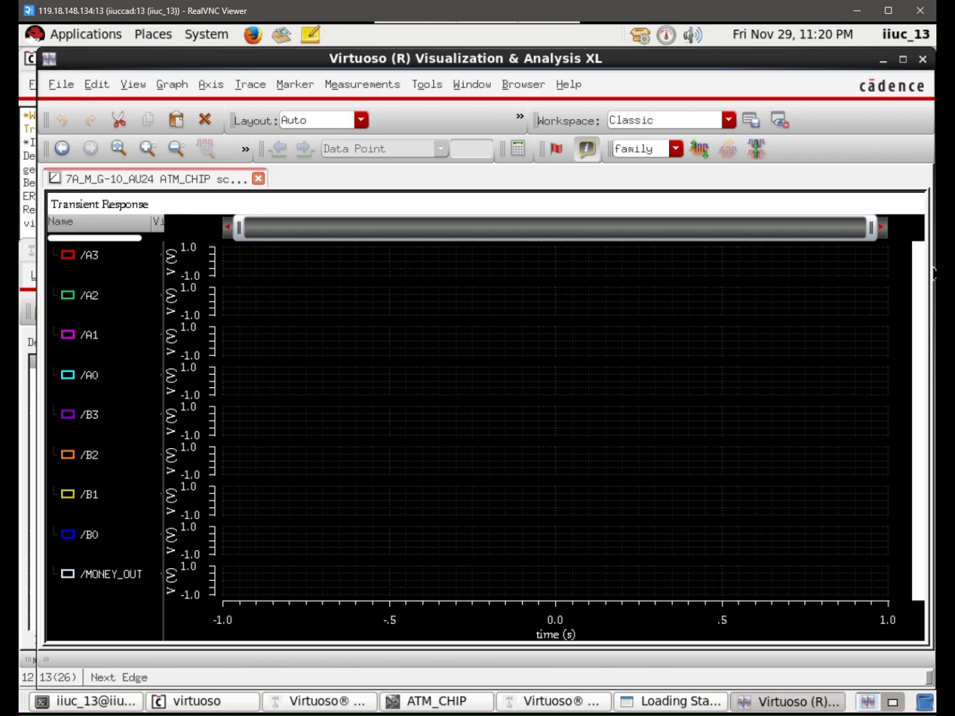
click(922, 60)
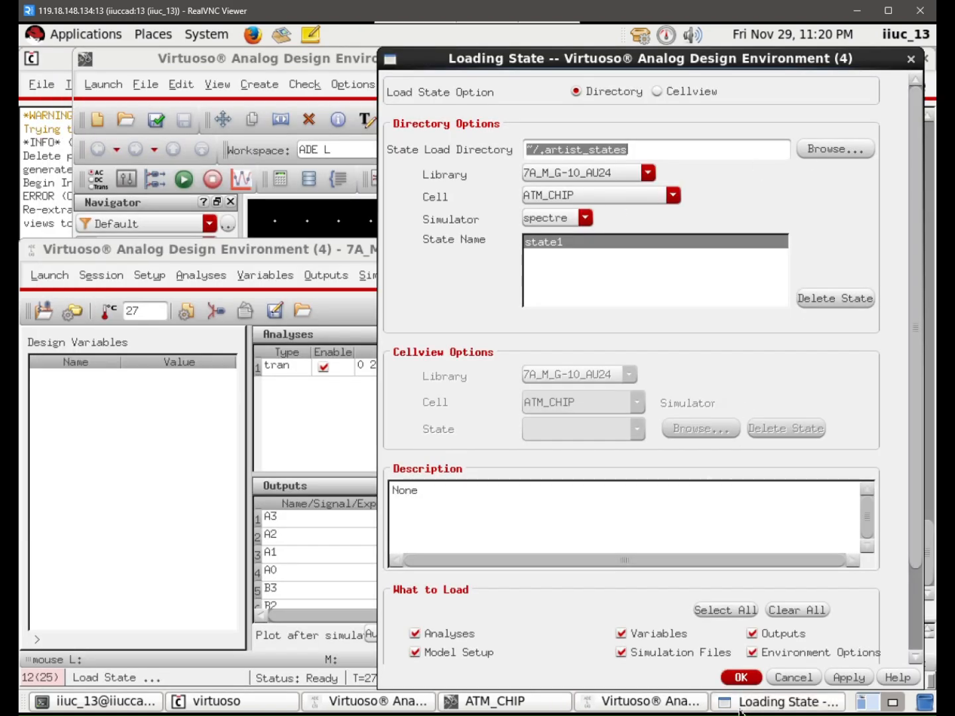
click(742, 677)
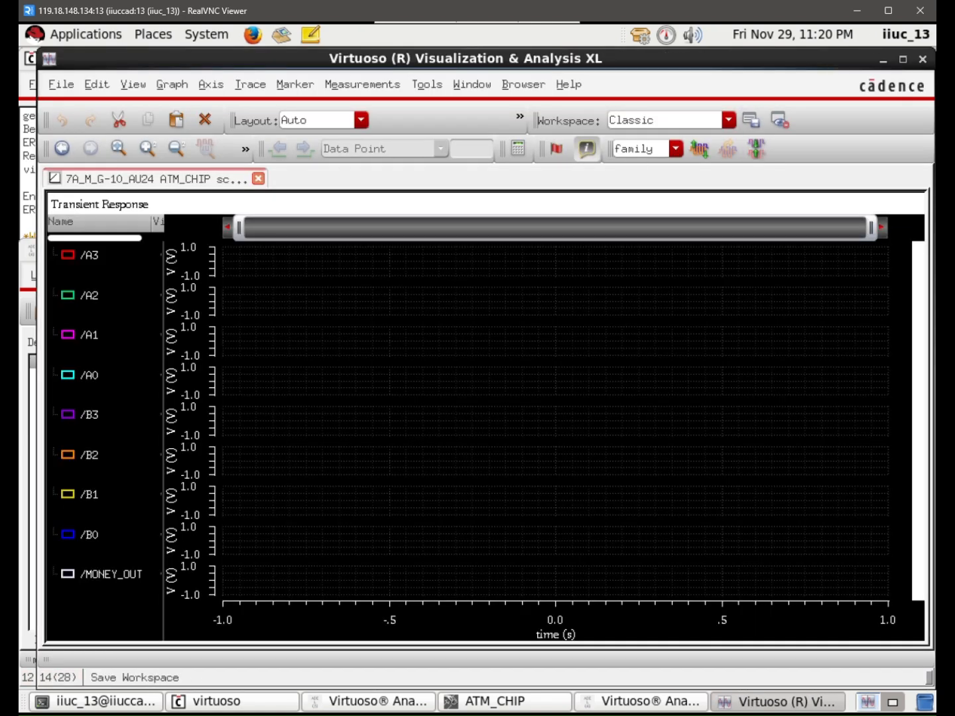
click(922, 61)
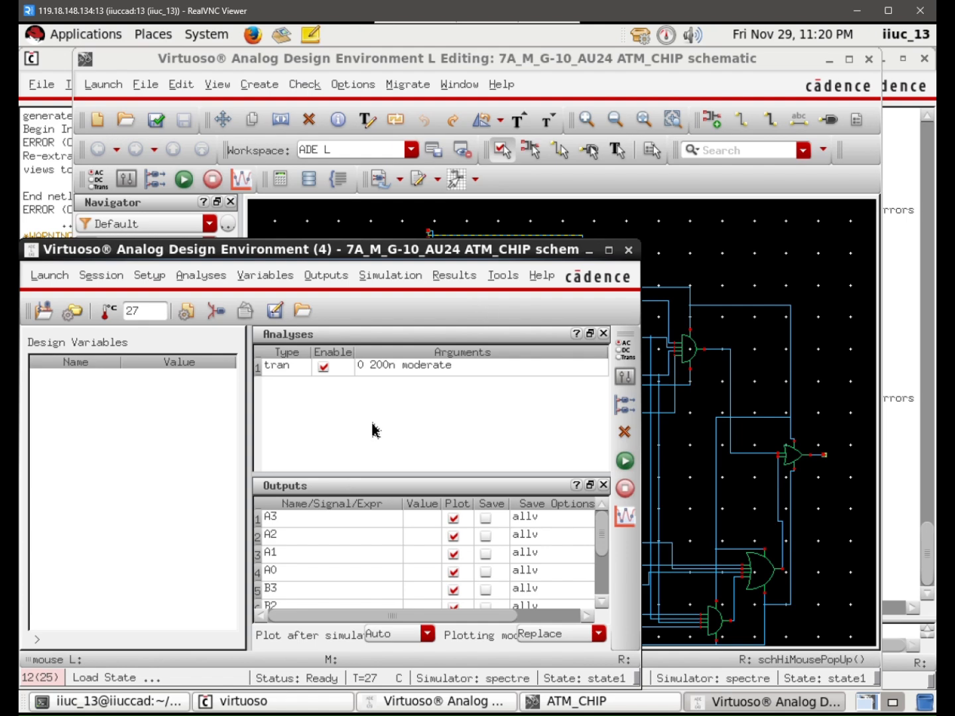
Netlist and run the ATM_CHIP transient simulation and check the rest of the outputs list down to MONEY_OUT
click(624, 462)
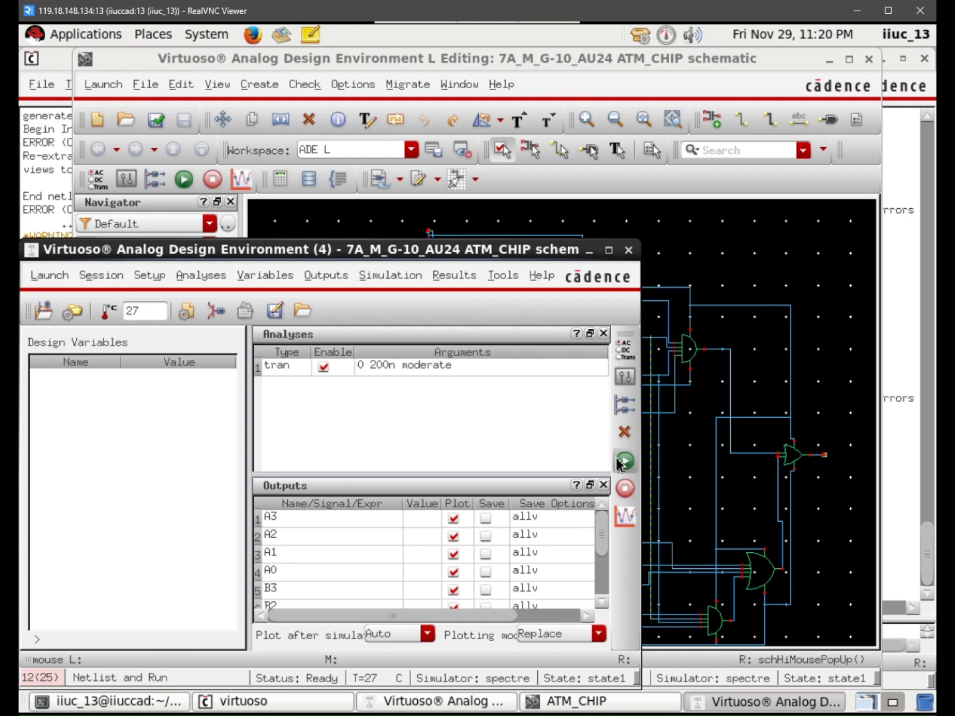
scroll(407, 574, down, 2)
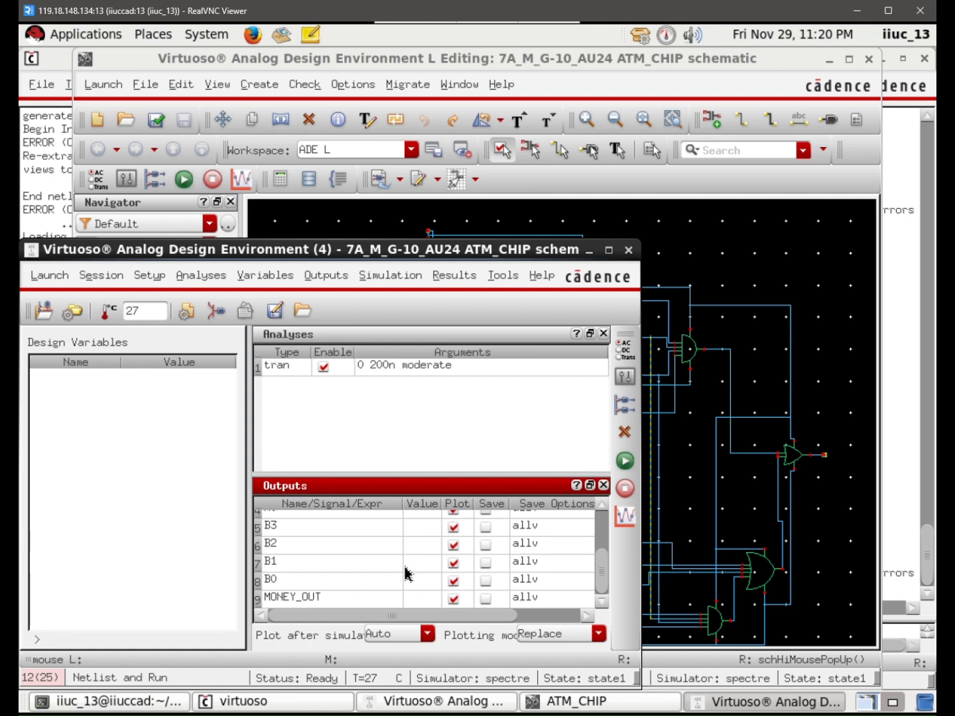
click(99, 276)
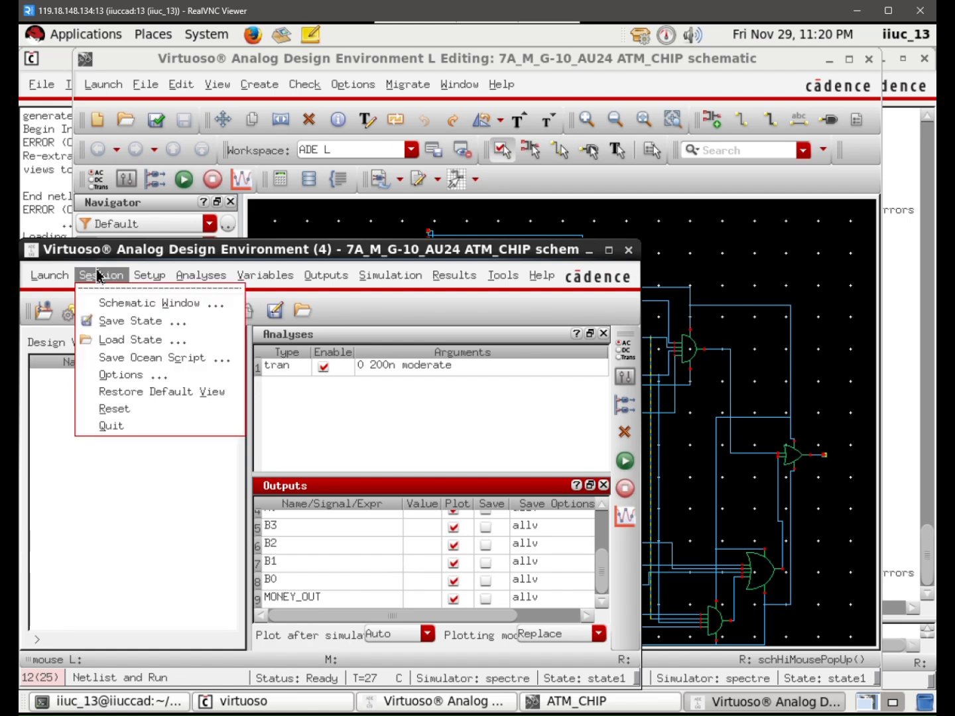
click(151, 276)
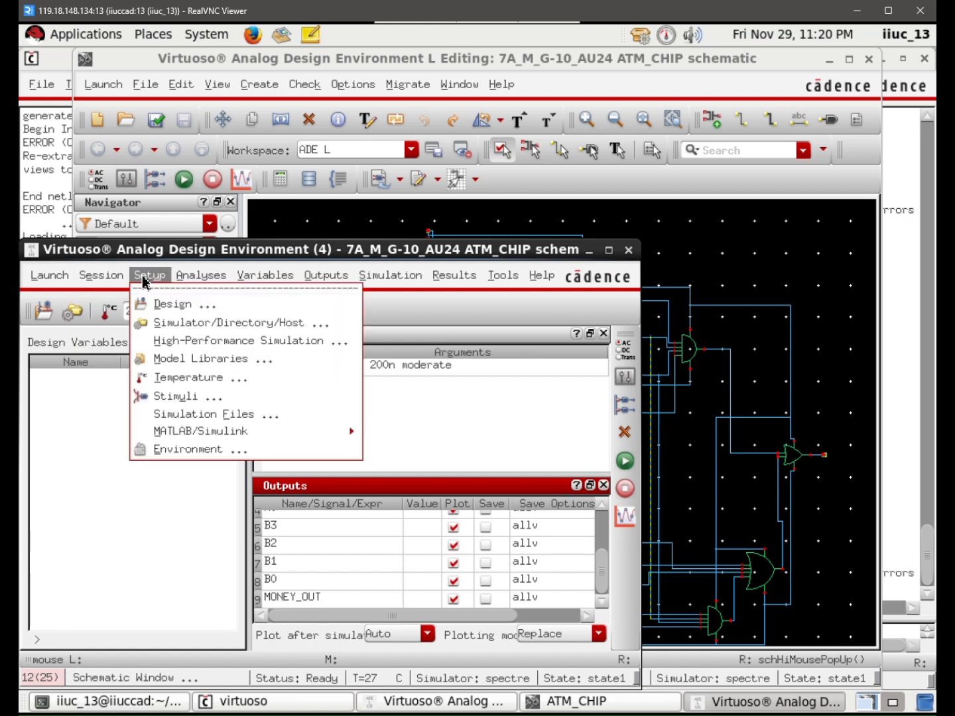
click(266, 275)
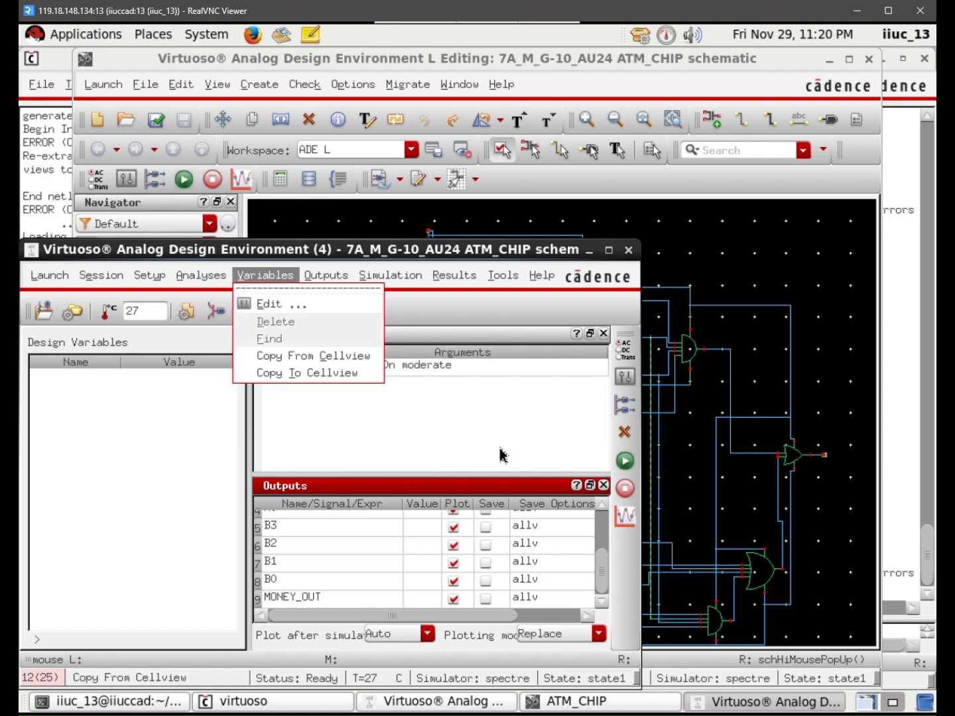
click(390, 275)
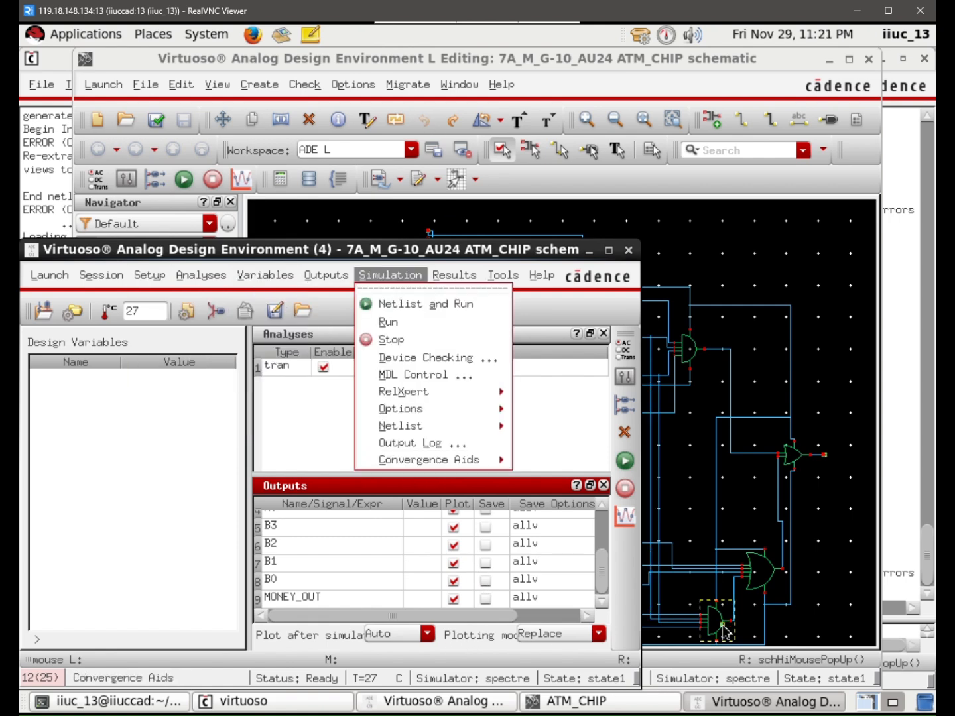
Minimize the ATM_CHIP simulation environment window to uncover the whole schematic
click(855, 514)
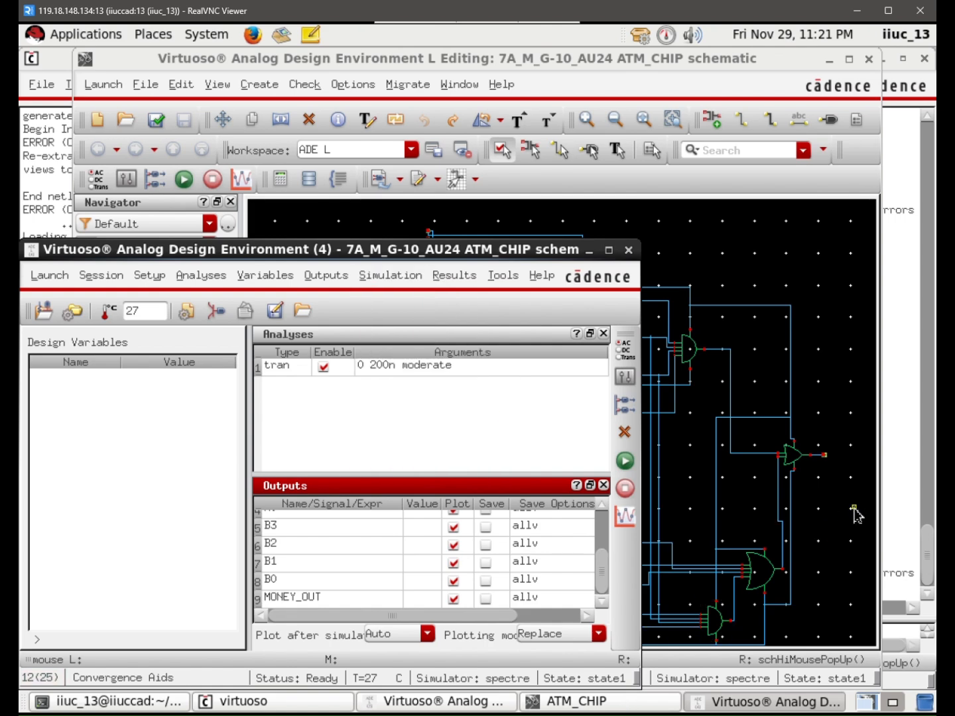
click(589, 251)
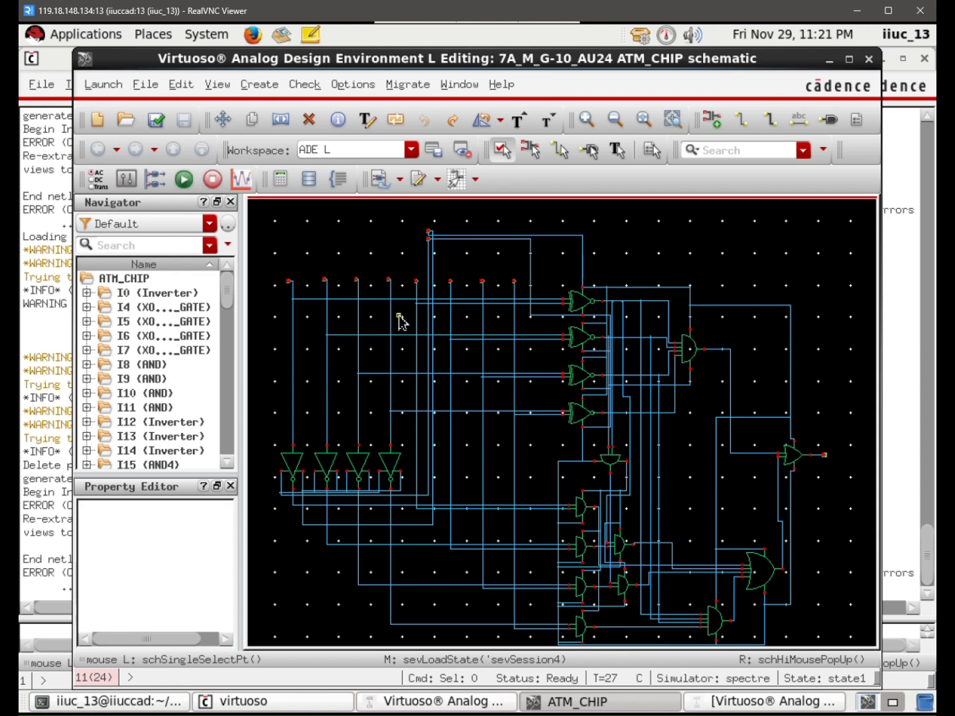